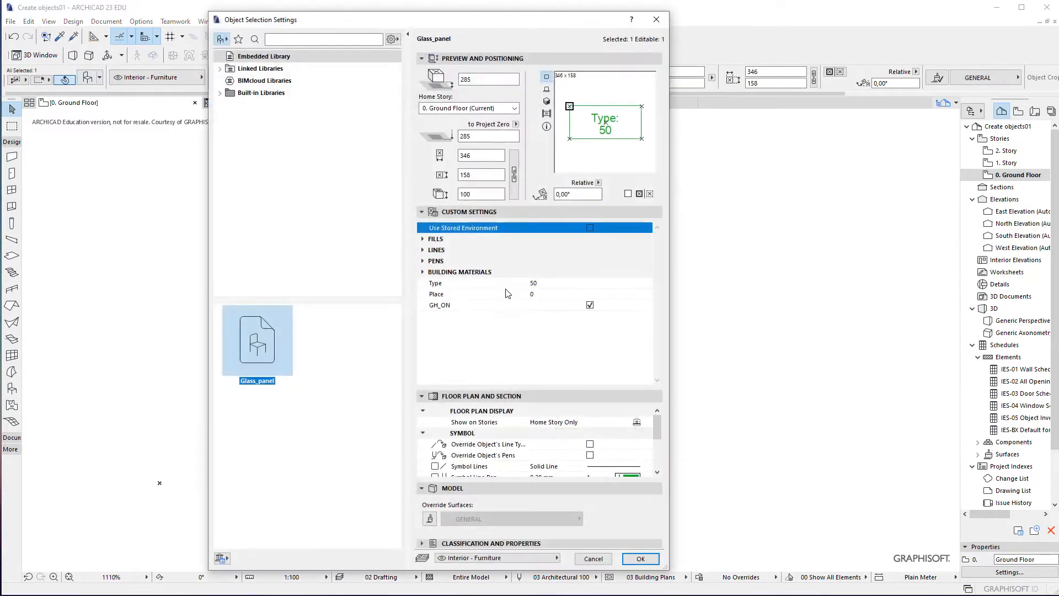
Step: Set the Type parameter of the selected Glass_panel object to 1 and apply the settings
drag(495, 32, 357, 37)
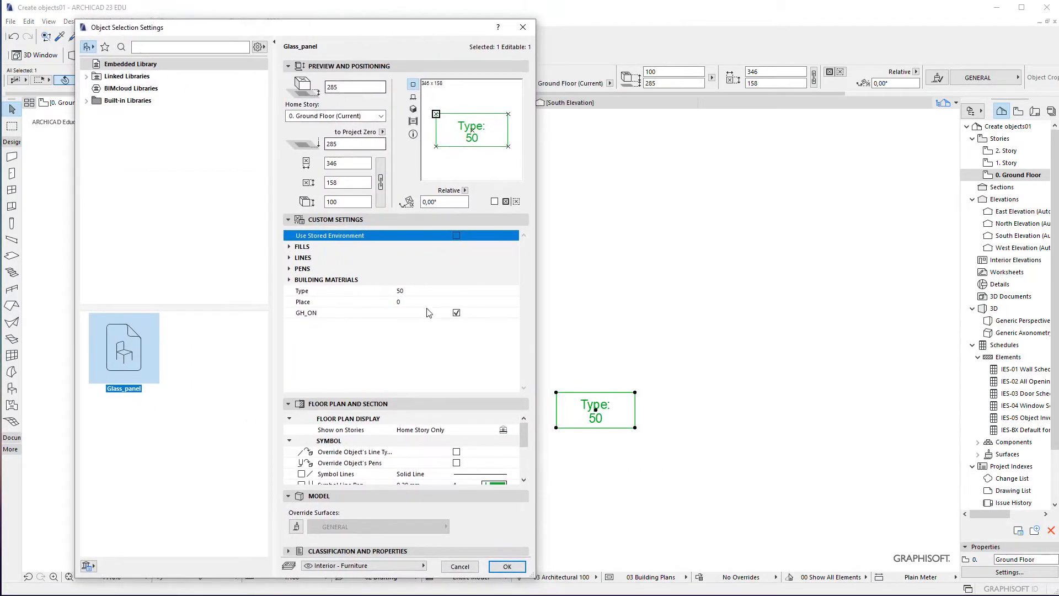
click(419, 291)
text(1)
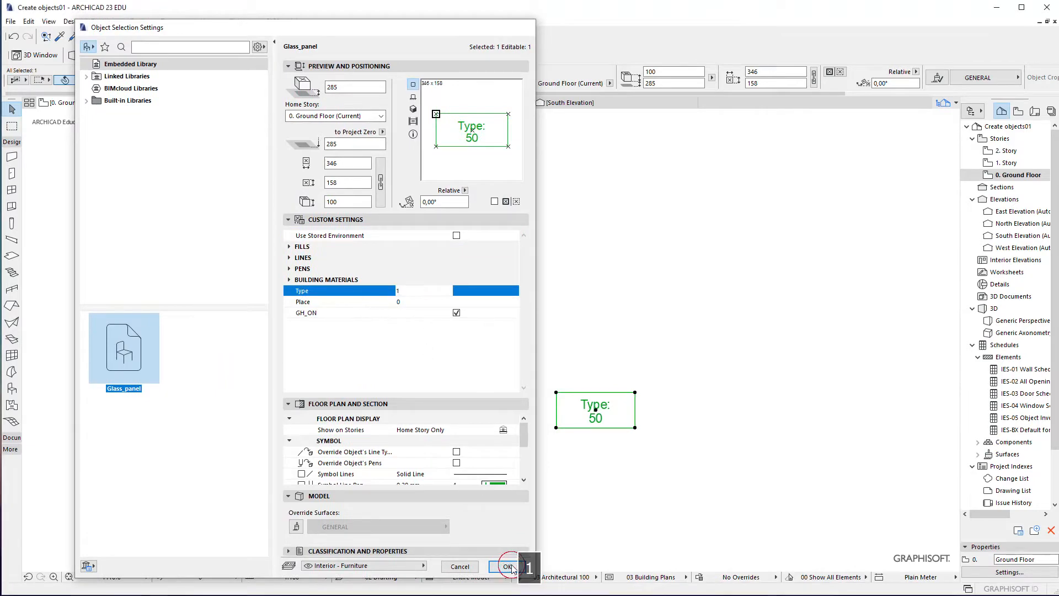
click(507, 567)
Step: Toggle the GH_ON parameter in the same Glass_panel's custom settings and apply it
click(86, 80)
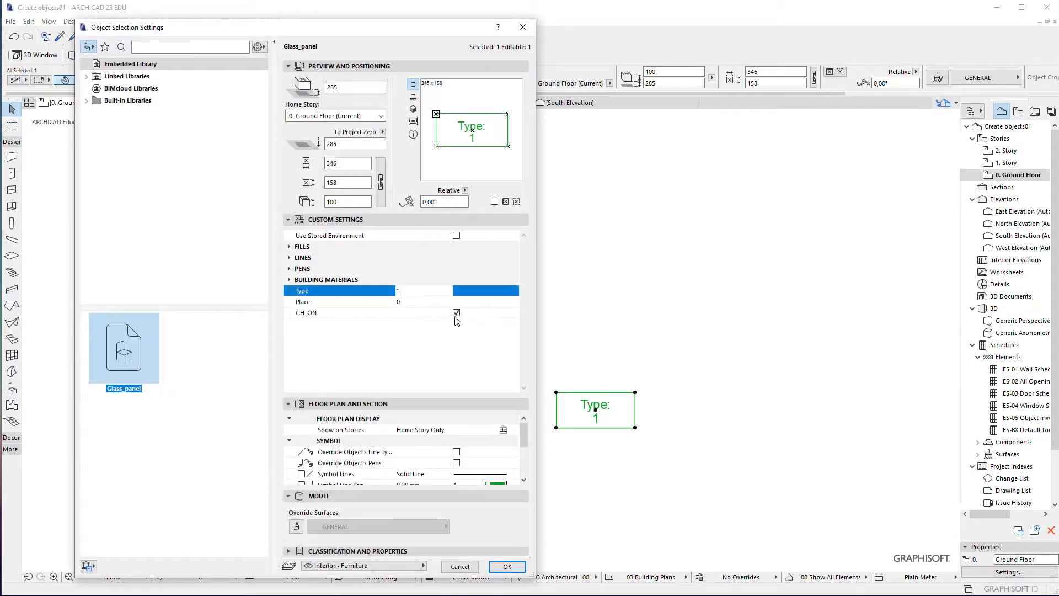
click(456, 314)
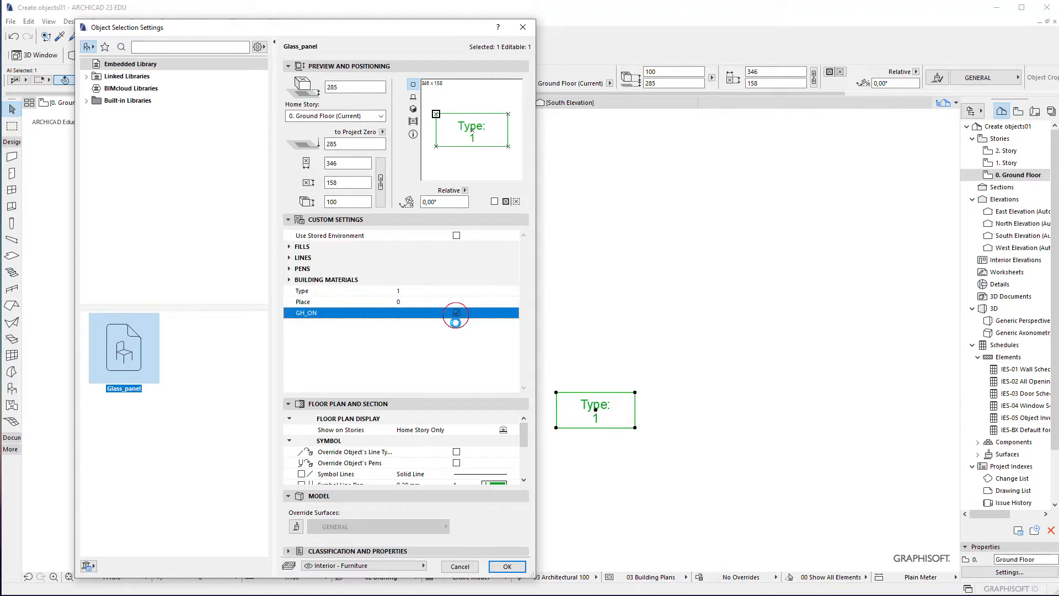
click(501, 565)
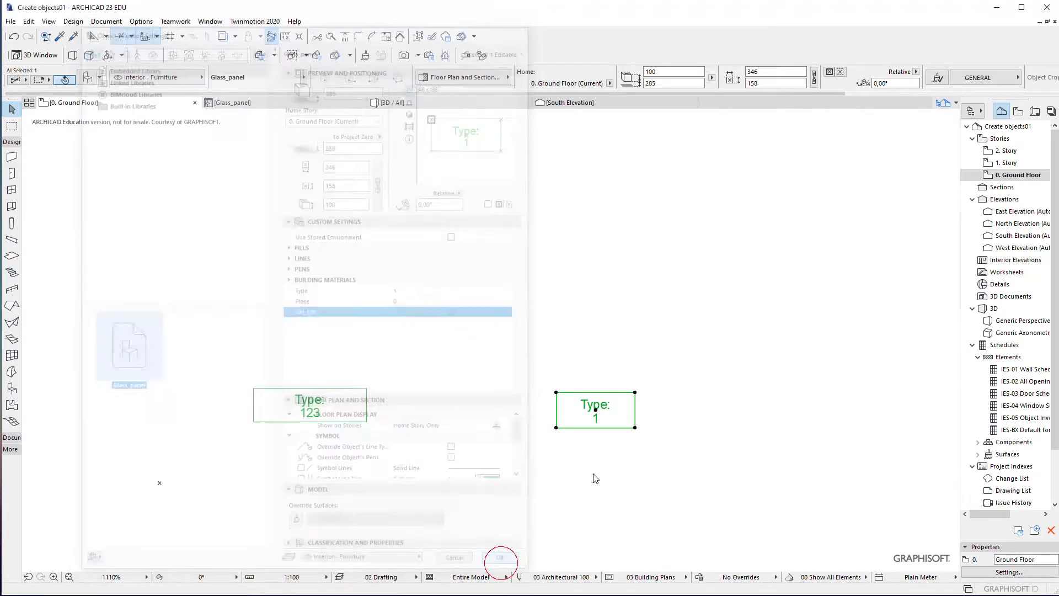
Step: Hide the ParamcontrolByGrasshopper parameter in the Glass_panel object's parameter list and save the object
click(266, 106)
click(71, 203)
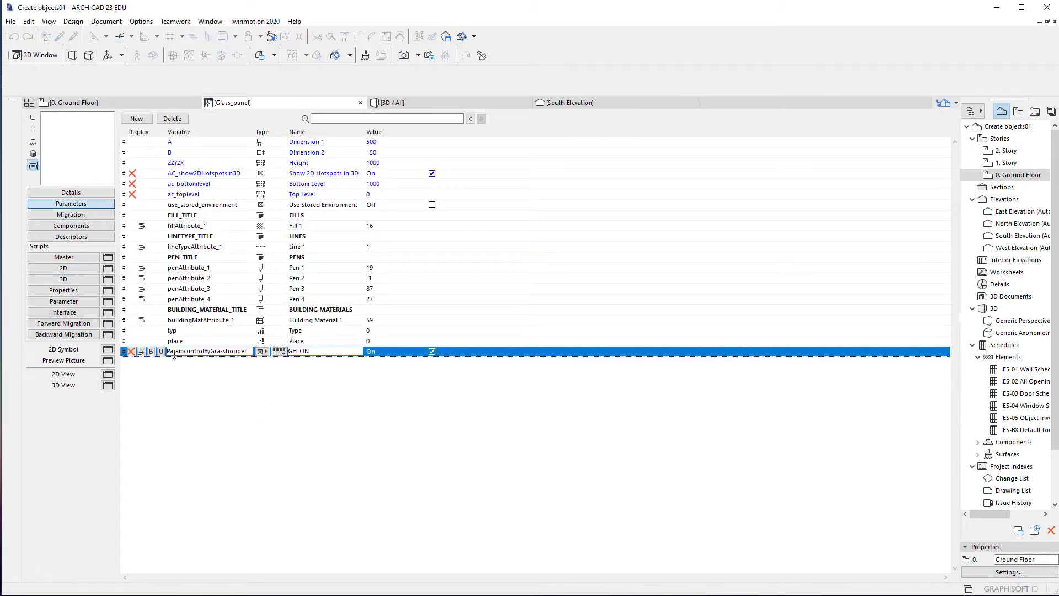
drag(167, 351, 252, 364)
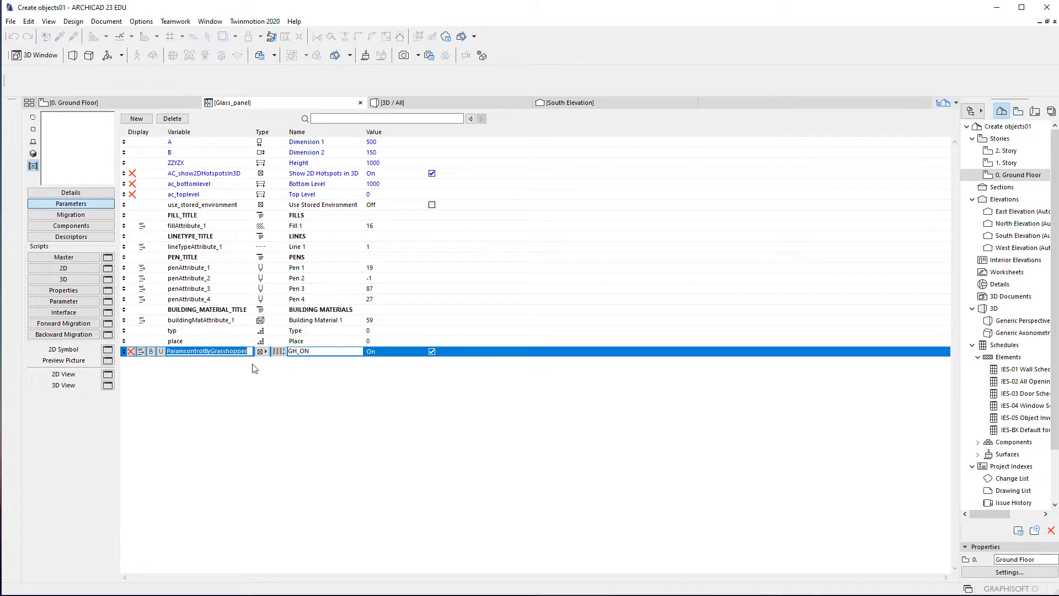
click(261, 351)
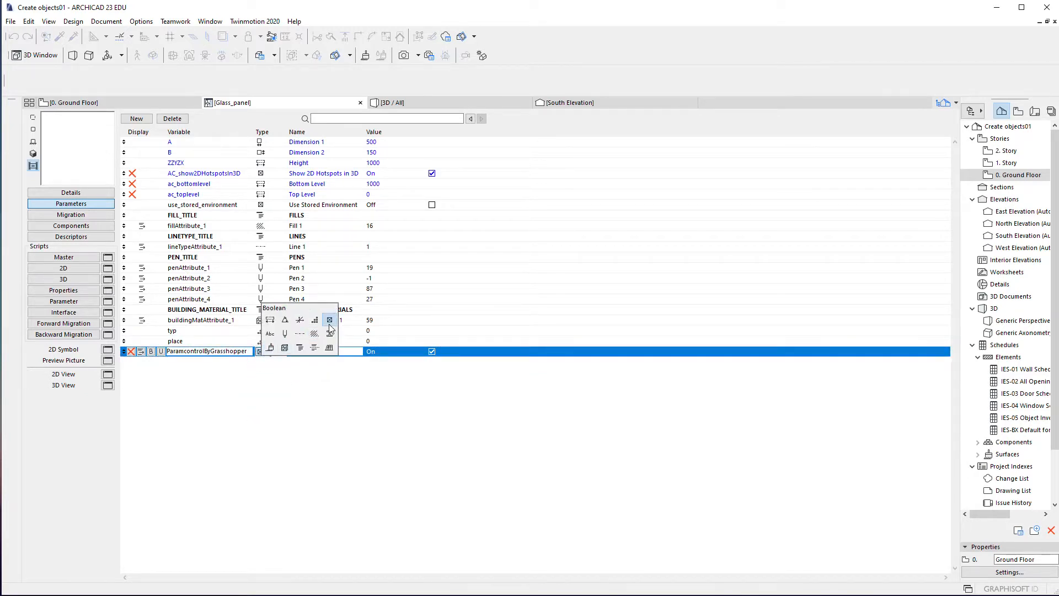
click(429, 398)
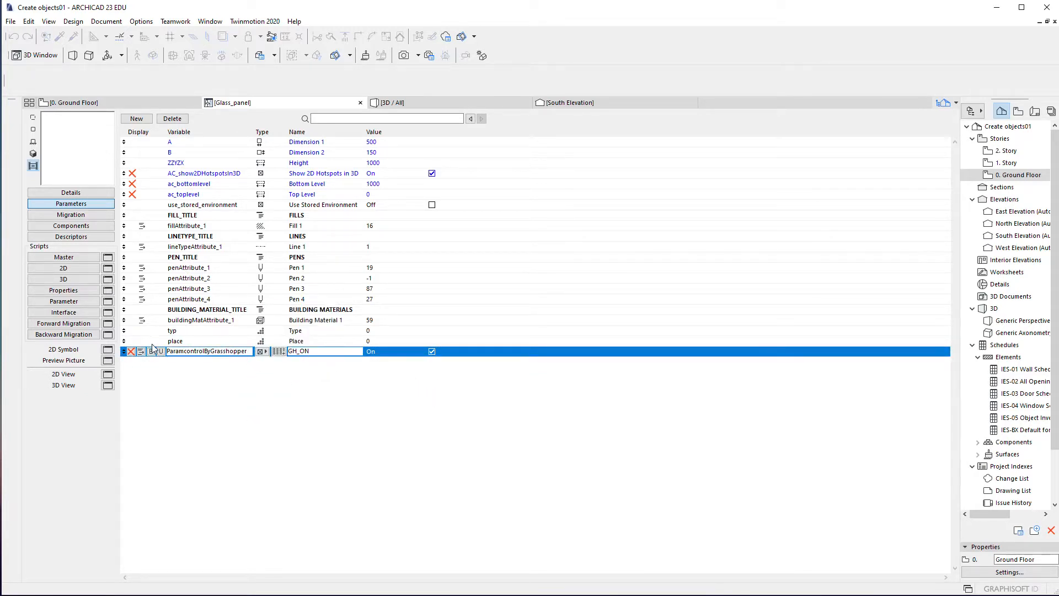
click(203, 341)
click(171, 352)
click(131, 352)
click(203, 344)
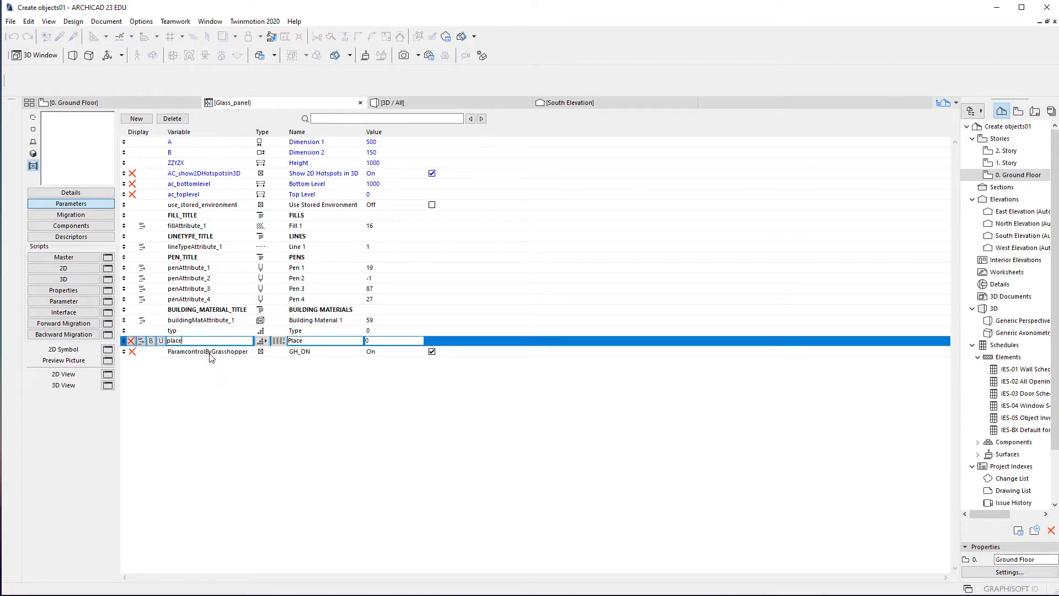
click(102, 98)
click(296, 114)
key(ctrl+s)
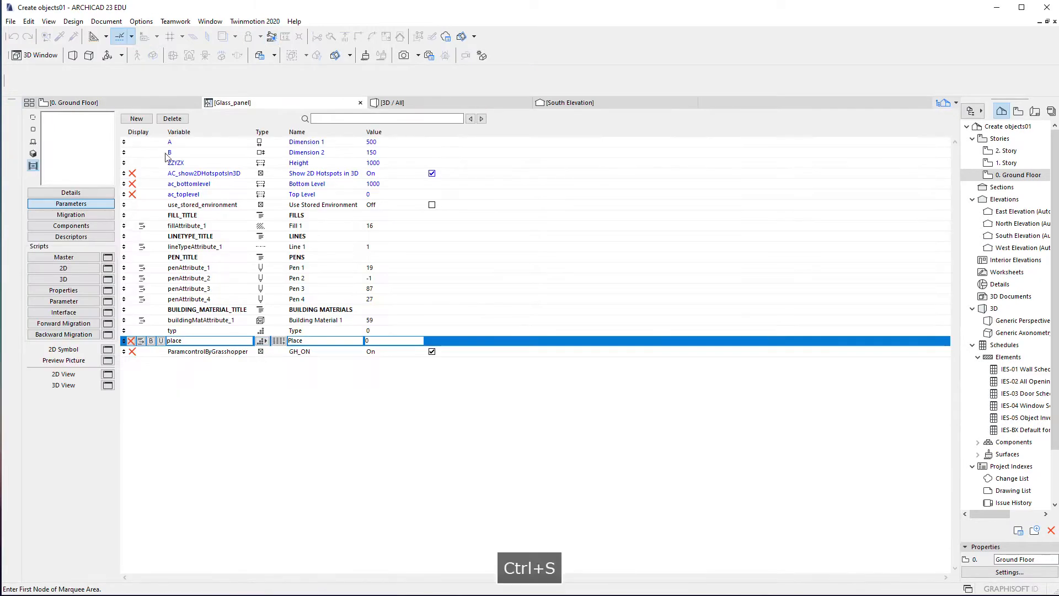
Step: Check the custom settings of the Type 1 panel on the ground floor plan, leaving them unchanged
click(141, 102)
click(573, 395)
click(88, 79)
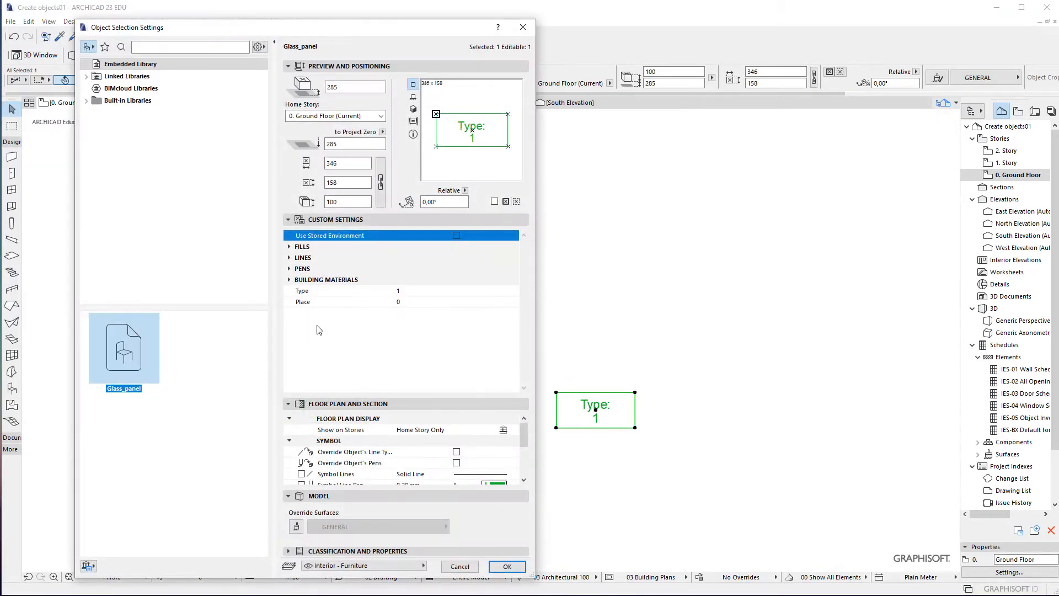
click(302, 301)
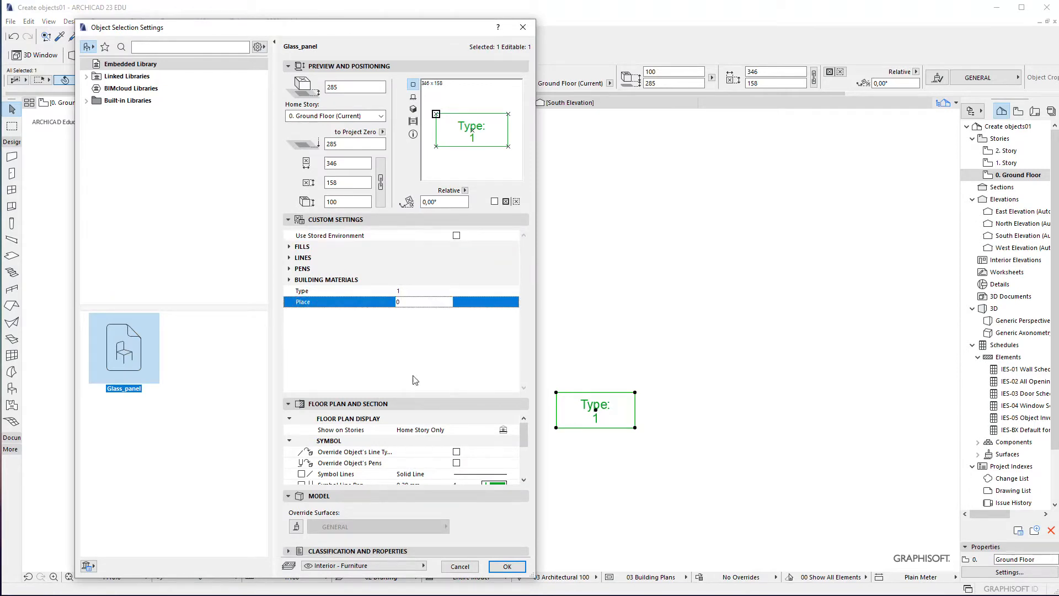
click(460, 566)
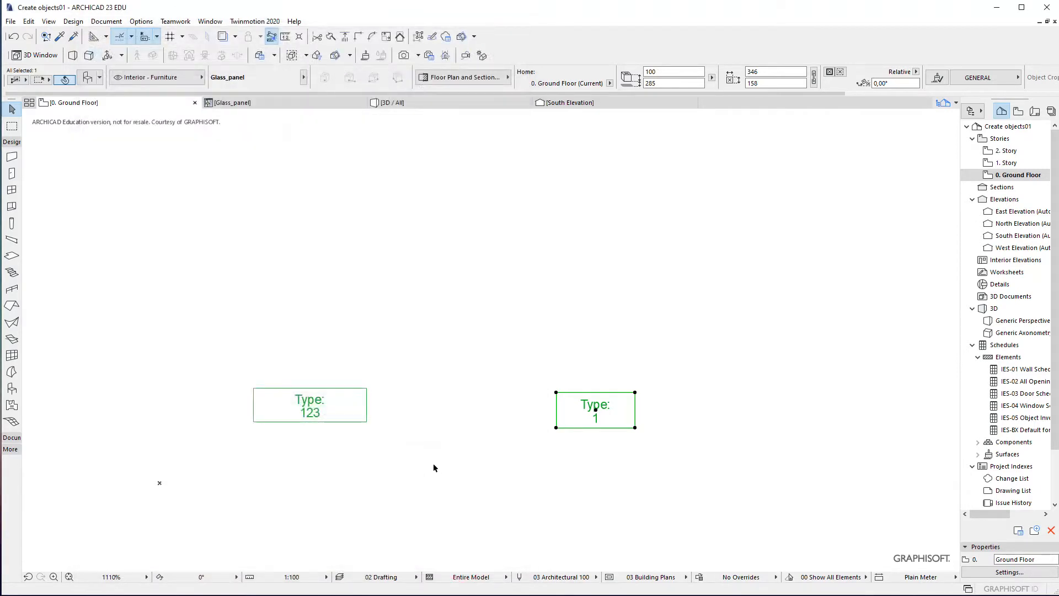
Step: Examine the Glass_panel object's 2D script, including the TextH style definition and the text lines for the type label
click(287, 106)
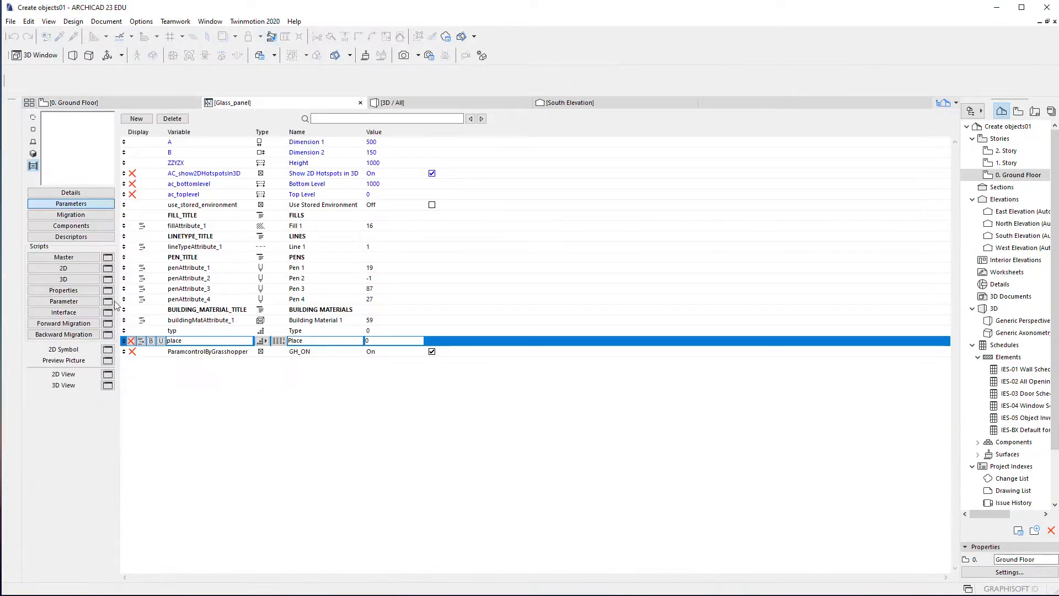
click(63, 268)
drag(122, 141, 255, 270)
click(209, 238)
drag(154, 193, 278, 194)
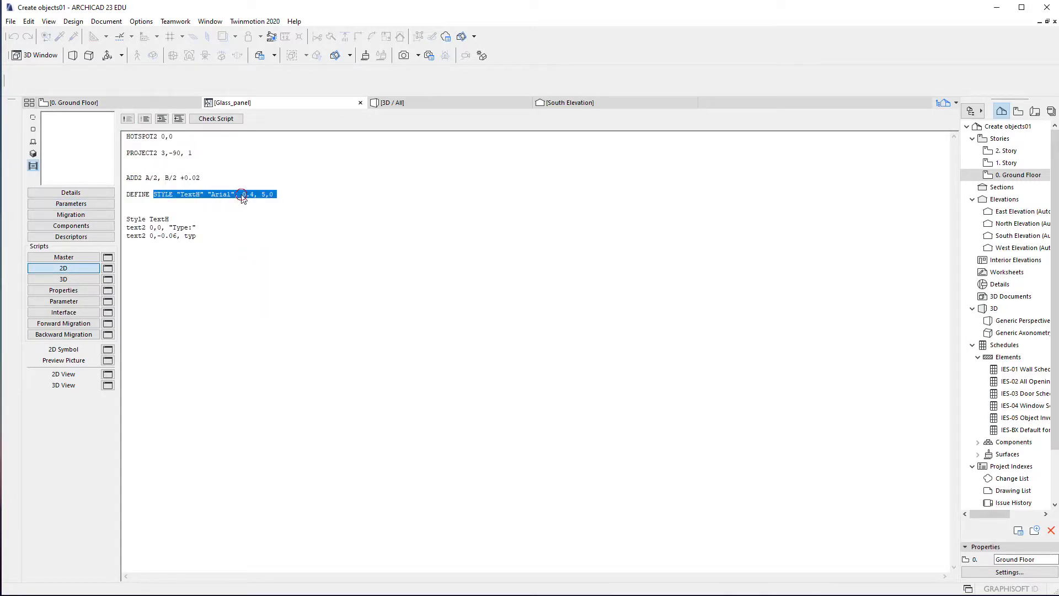
click(218, 196)
drag(150, 219, 209, 236)
click(205, 243)
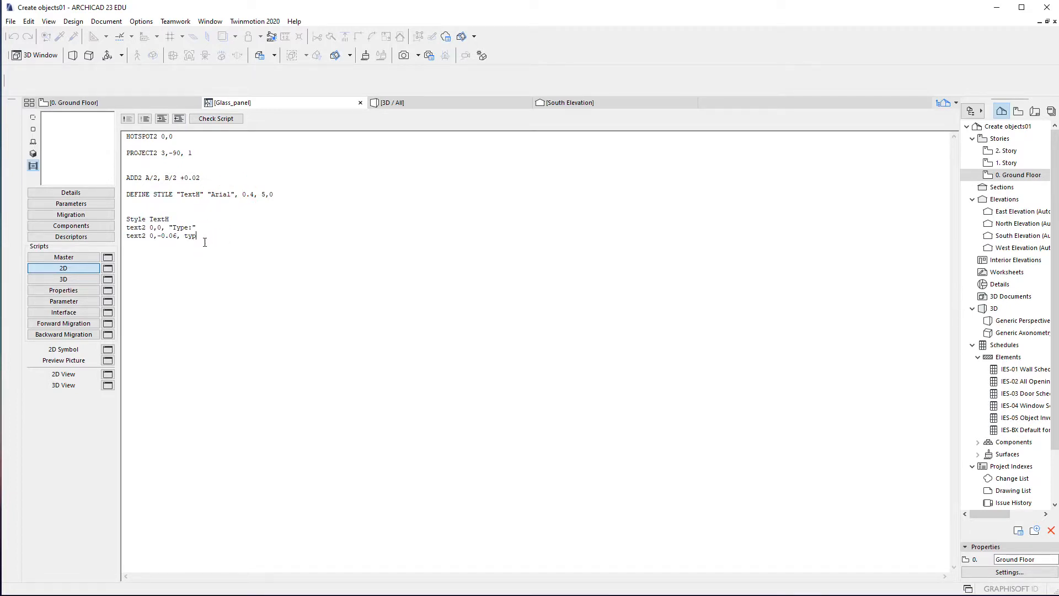
click(160, 103)
click(234, 103)
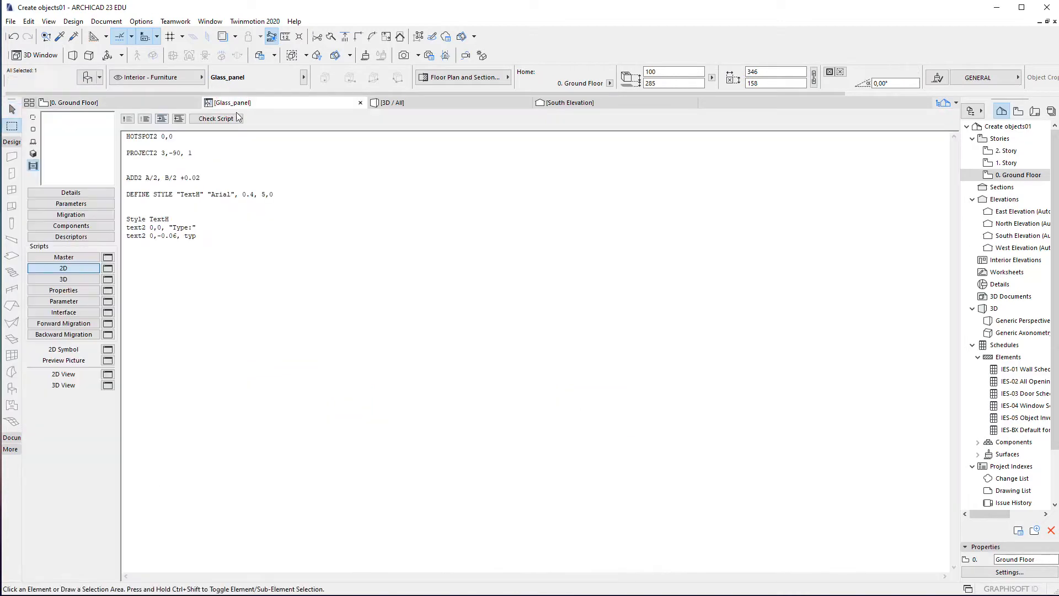
Step: In the 3D view, set Building Material 1 of the taller glass panel to PR-01 Timber - Structural
click(408, 104)
shift+middle_drag(556, 466, 578, 314)
drag(380, 447, 639, 315)
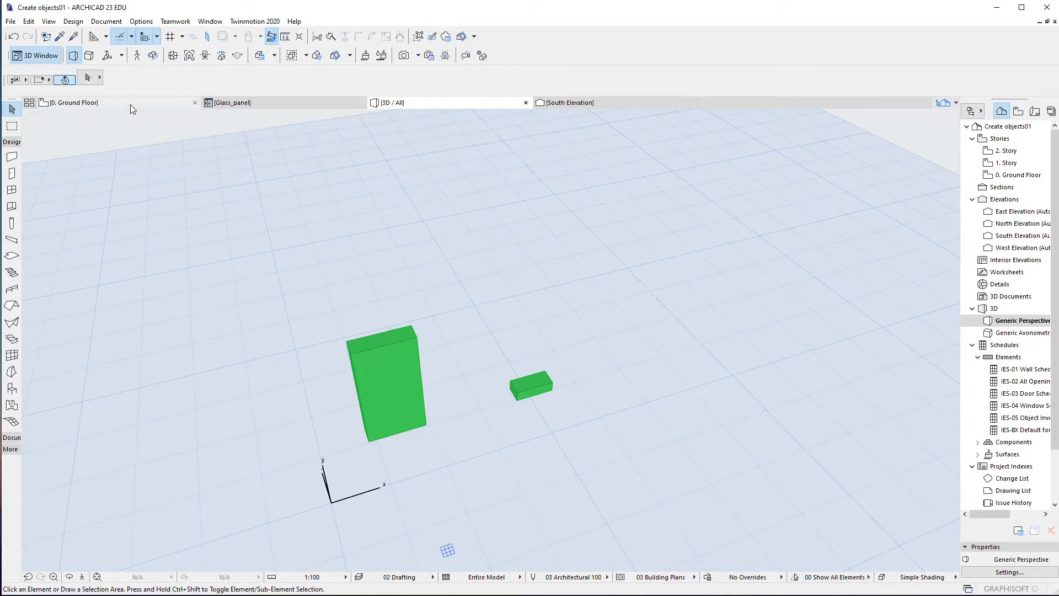
click(386, 353)
click(87, 76)
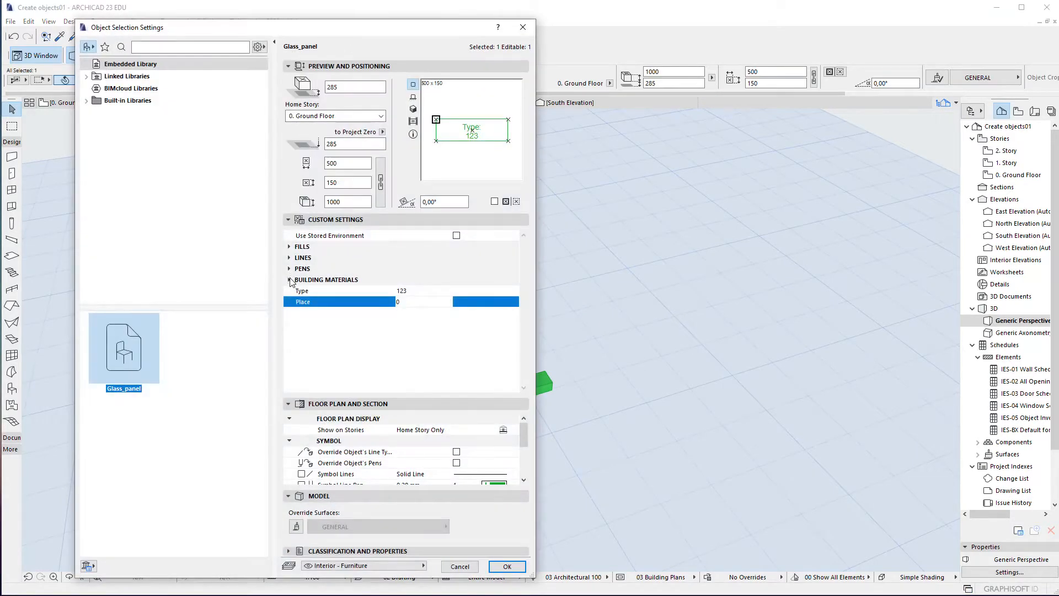
click(289, 279)
click(513, 291)
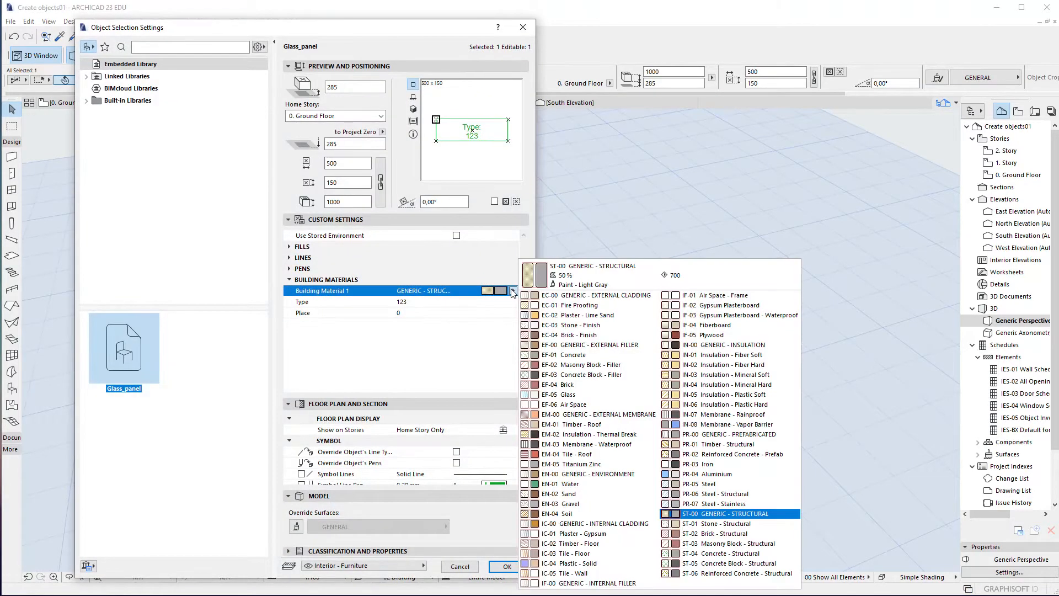
click(708, 443)
click(506, 566)
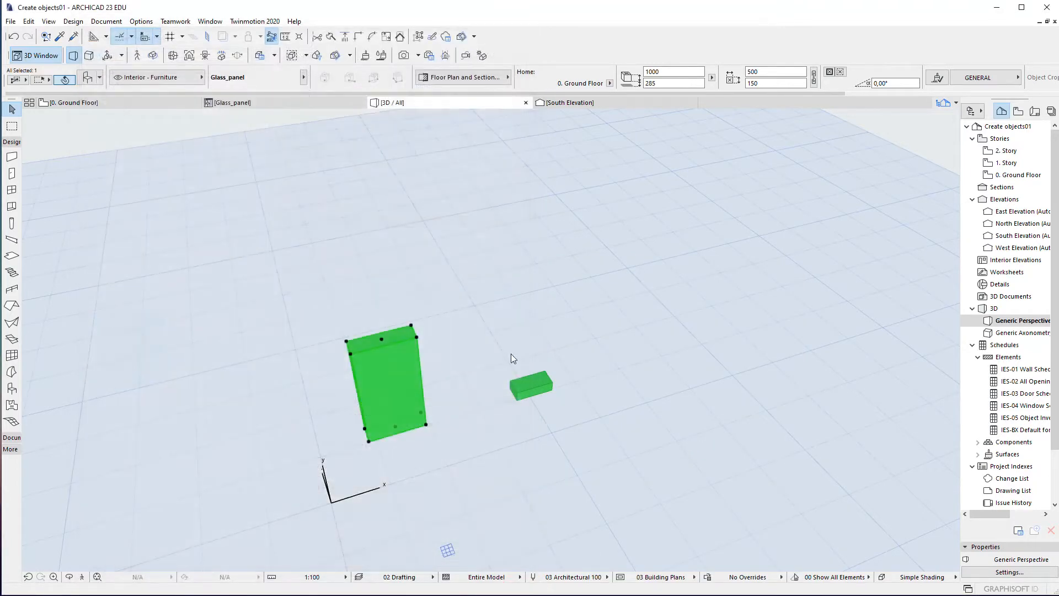
Step: Insert an empty line above the BRICK command in the Glass_panel object's 3D script
click(231, 102)
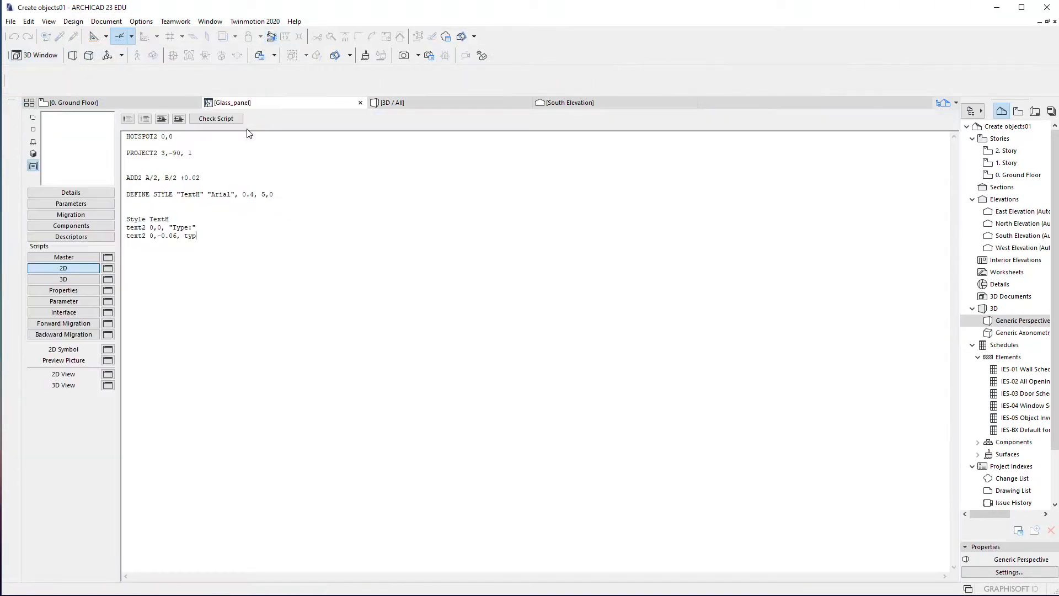
click(70, 288)
click(69, 281)
drag(240, 147, 85, 142)
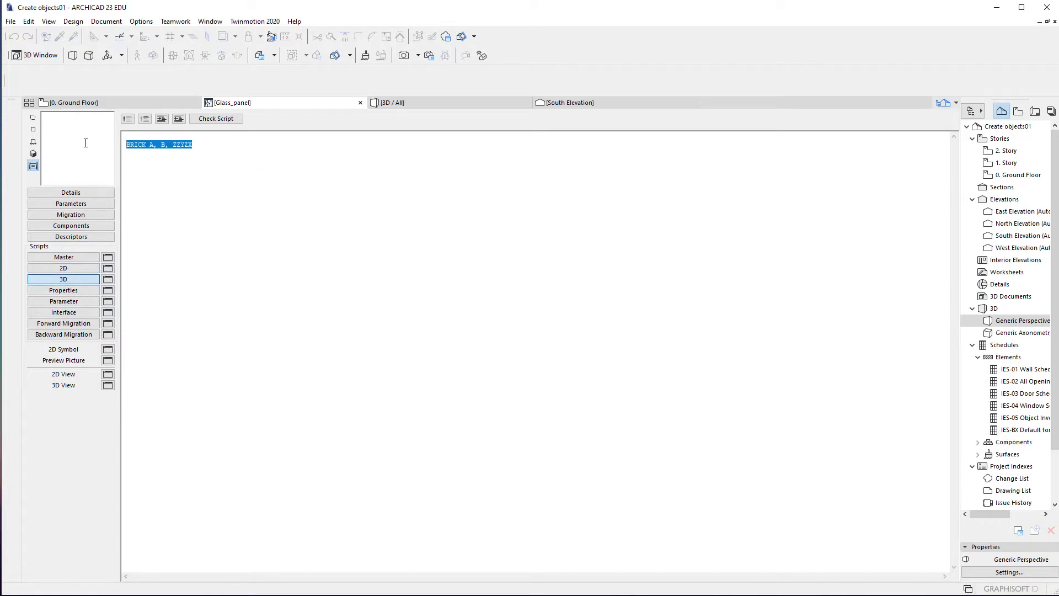
click(135, 137)
key(Return)
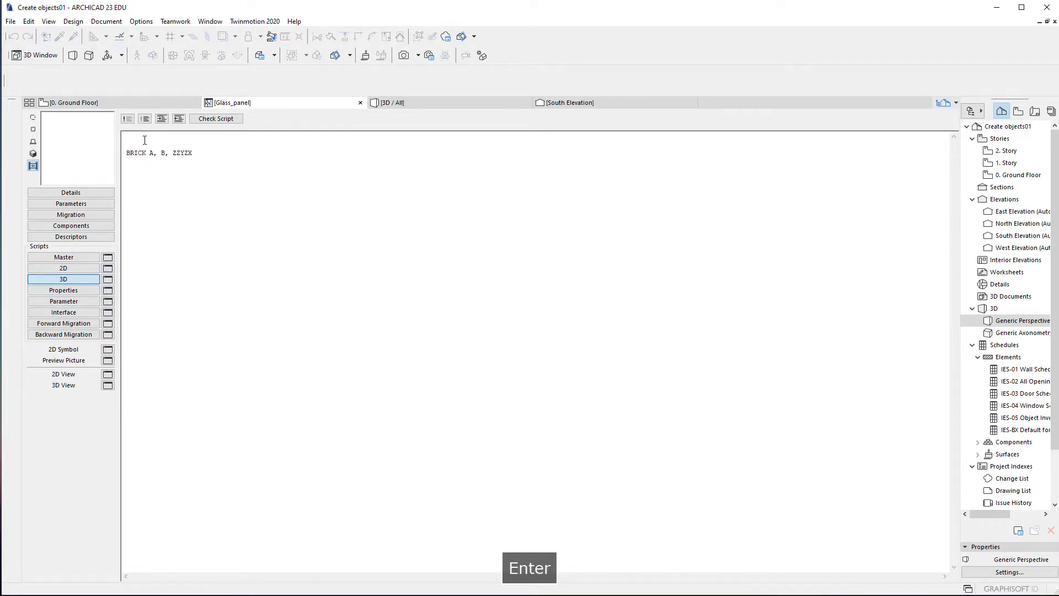
click(137, 137)
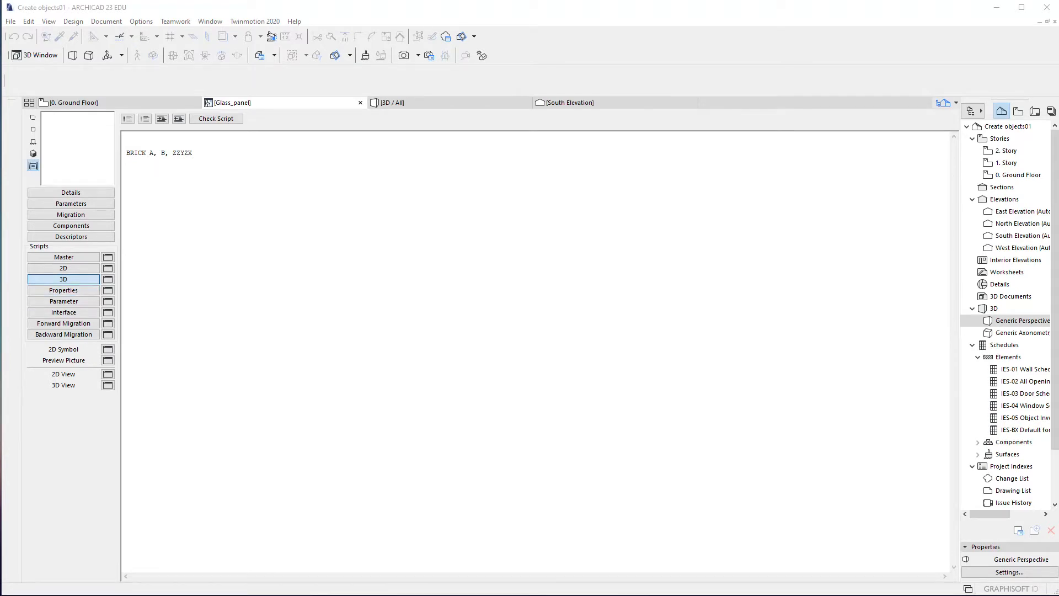
click(63, 268)
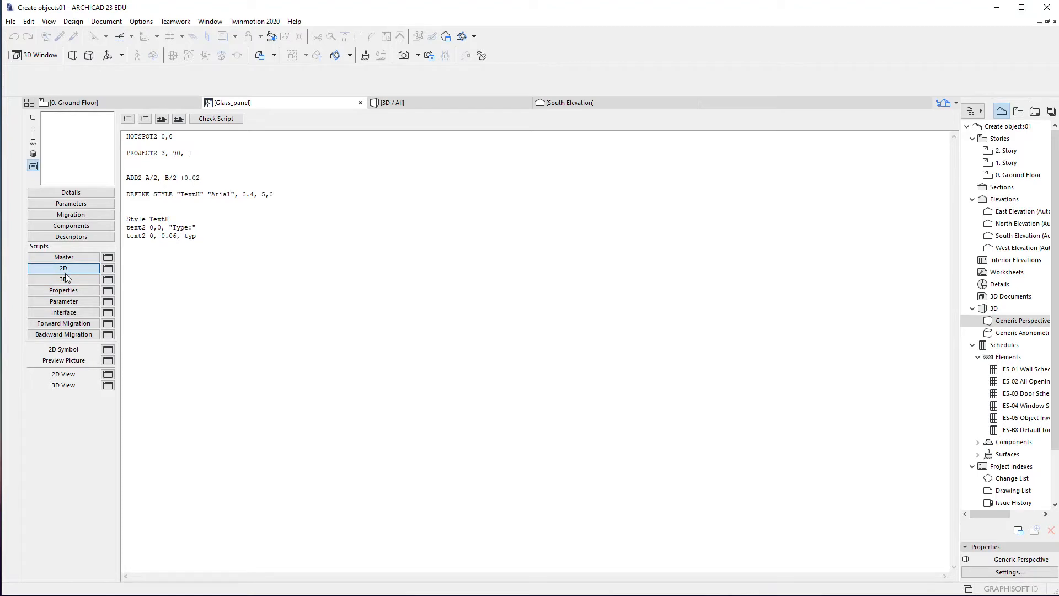
click(65, 278)
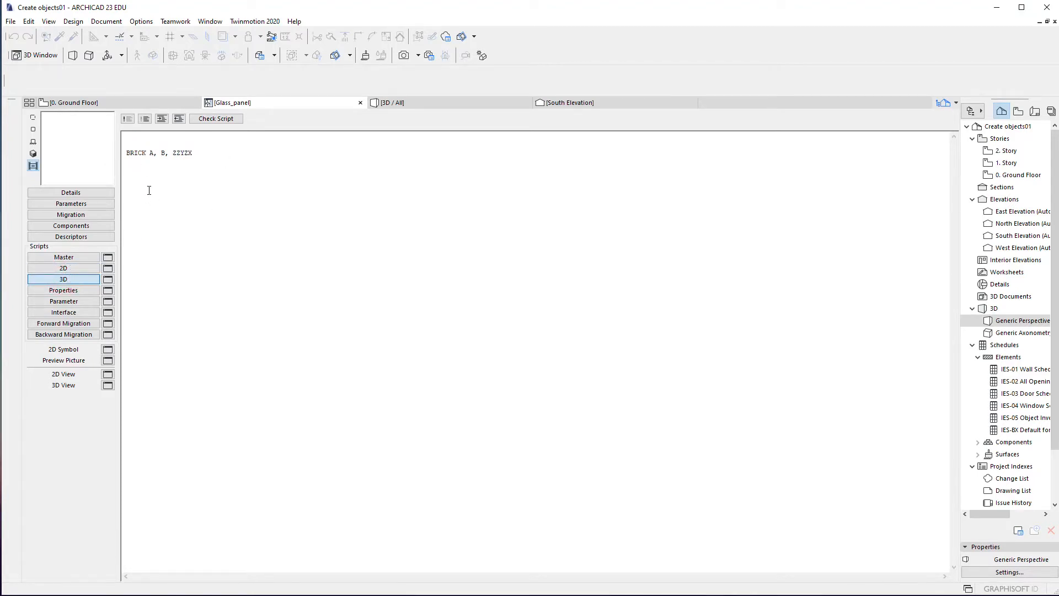
click(142, 146)
Step: Open the GDL Reference Guide PDF and search it for "building material"
click(295, 22)
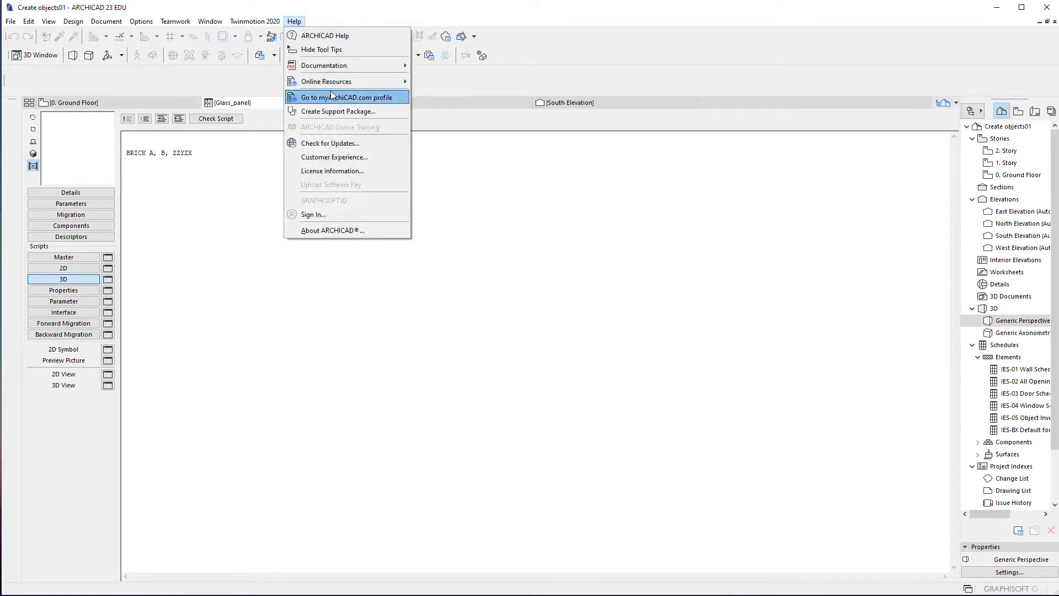
mouse_move(404, 62)
click(441, 80)
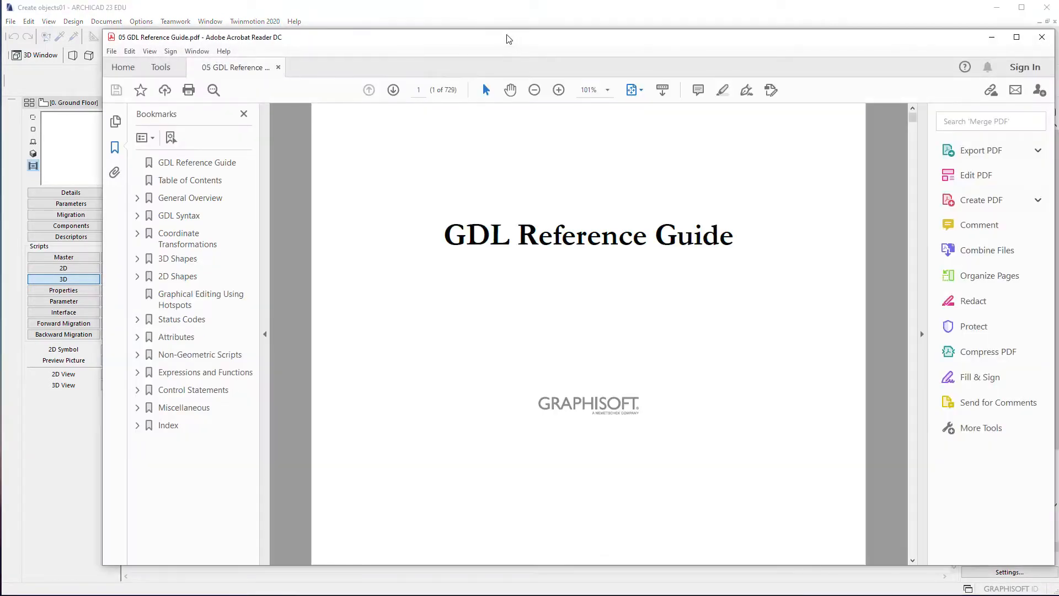
drag(507, 36, 502, 36)
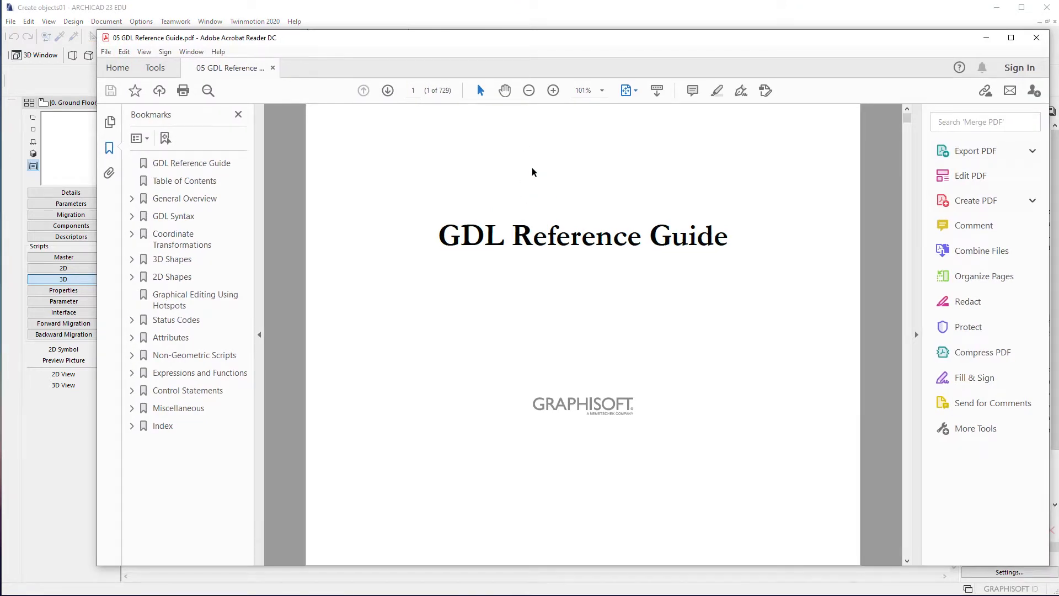
key(ctrl+f)
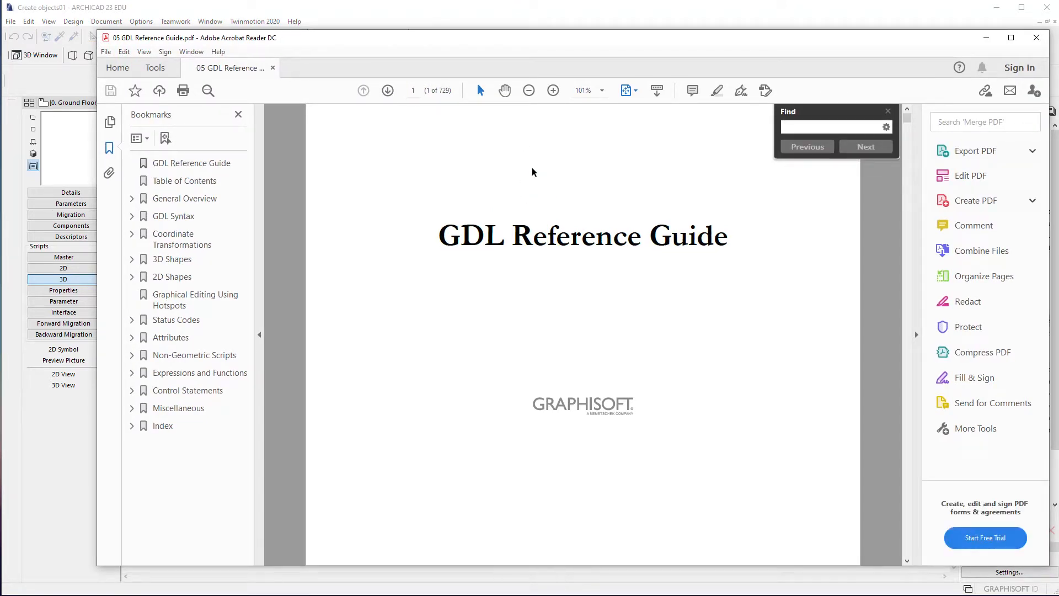
text(building)
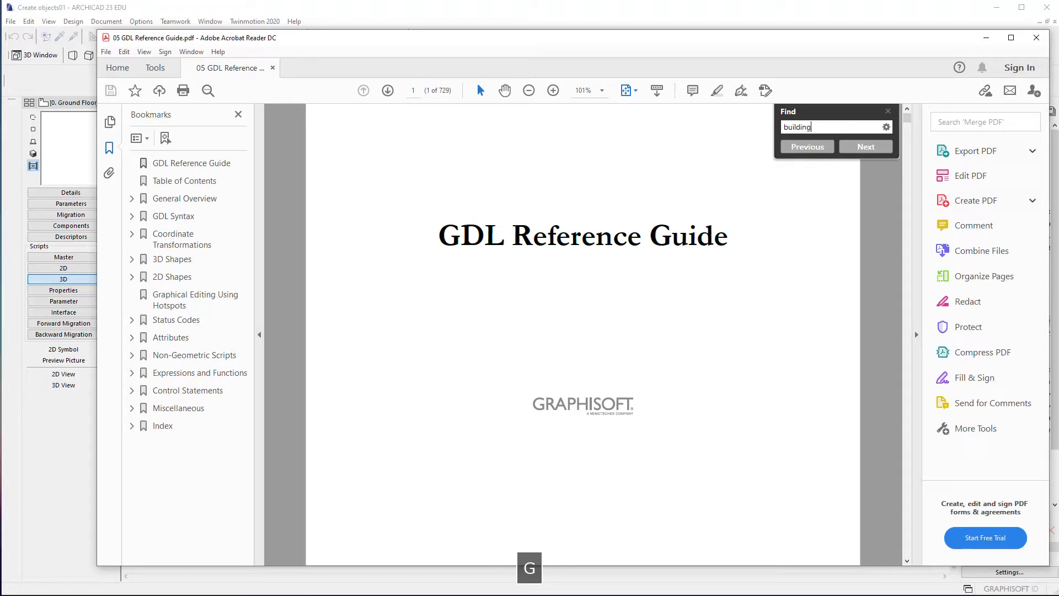
text( m)
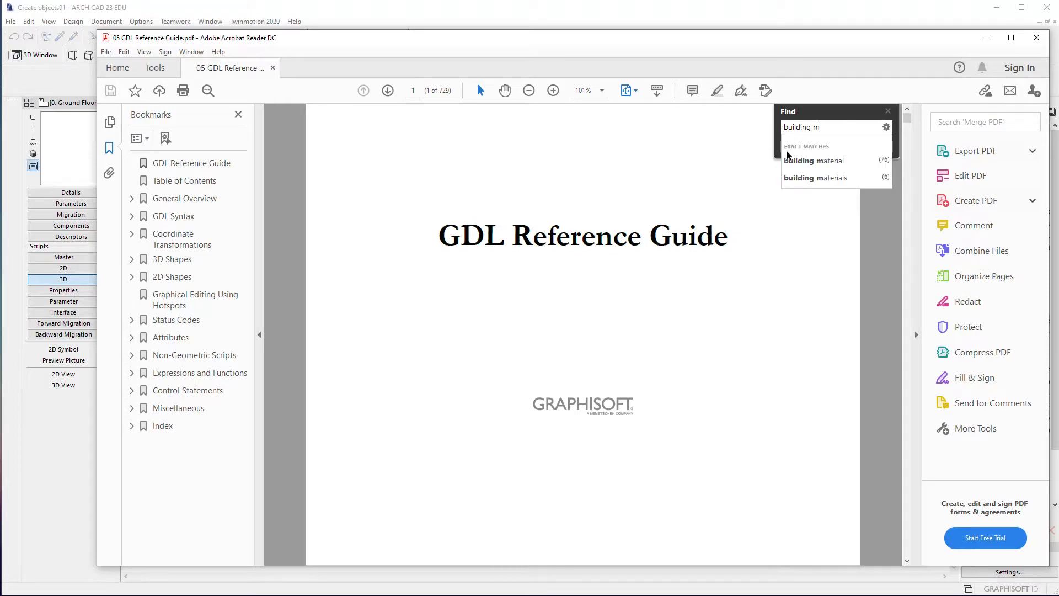
click(816, 161)
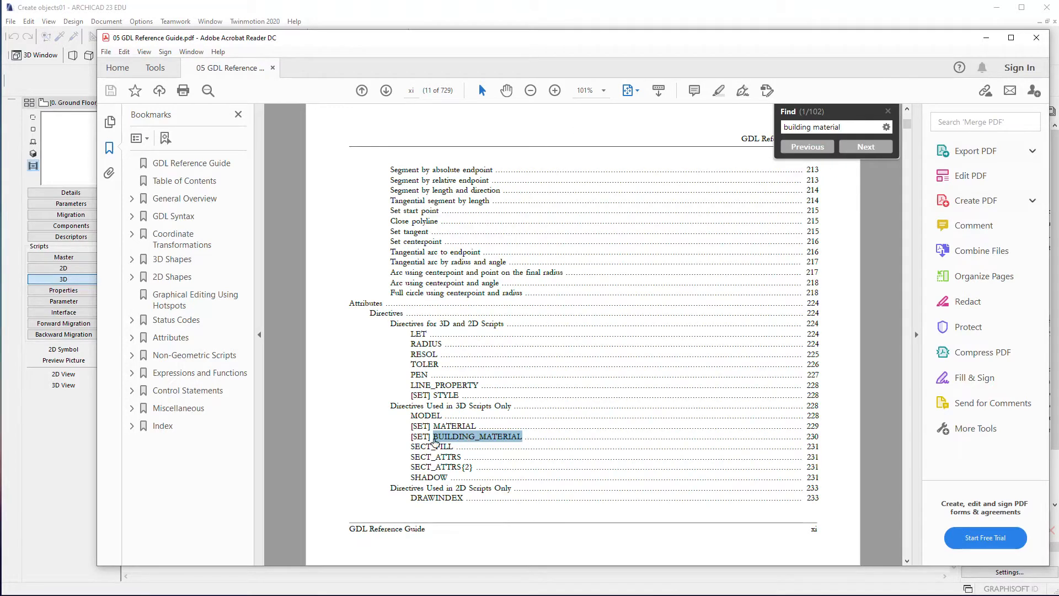
Step: Examine the guide's [SET] BUILDING_MATERIAL entry, including its fill pen arguments and the example statement with buildingMatIndex, DEFAULT and cut_fill_bkgd_pen
click(435, 441)
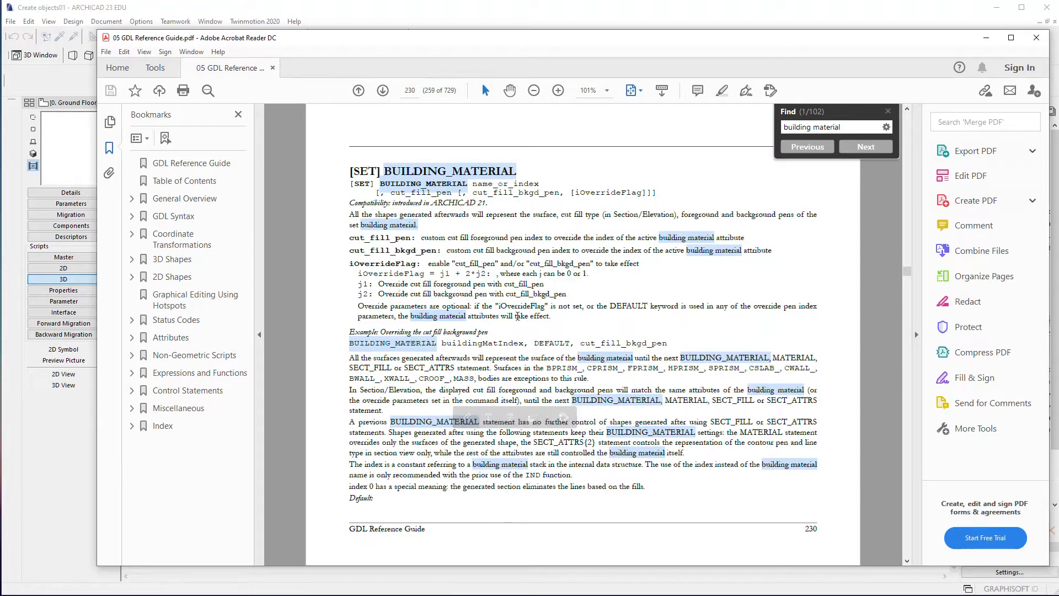
drag(349, 343, 552, 345)
drag(359, 239, 410, 240)
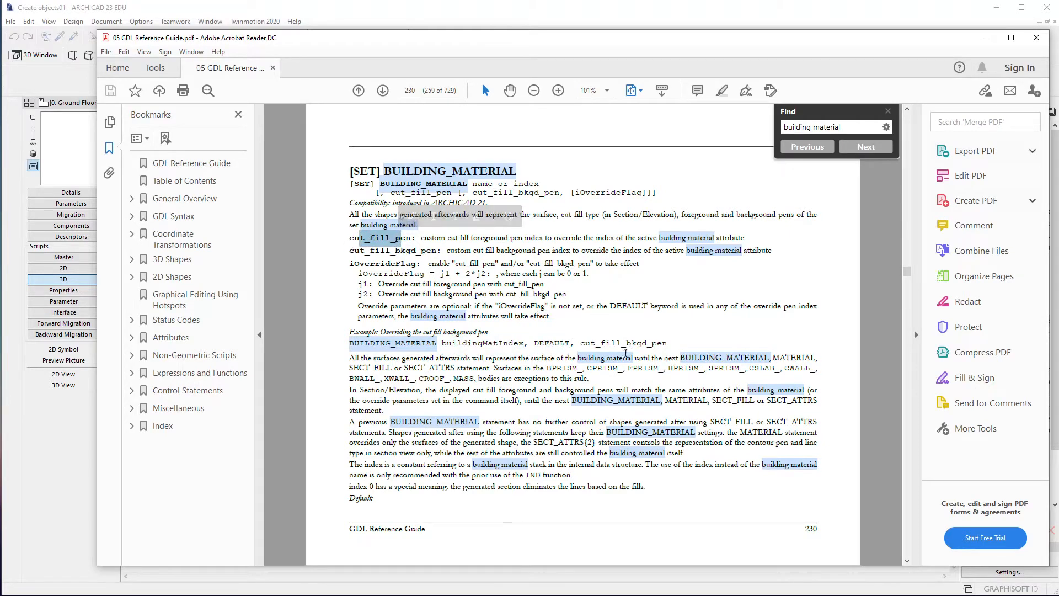
drag(595, 344, 651, 344)
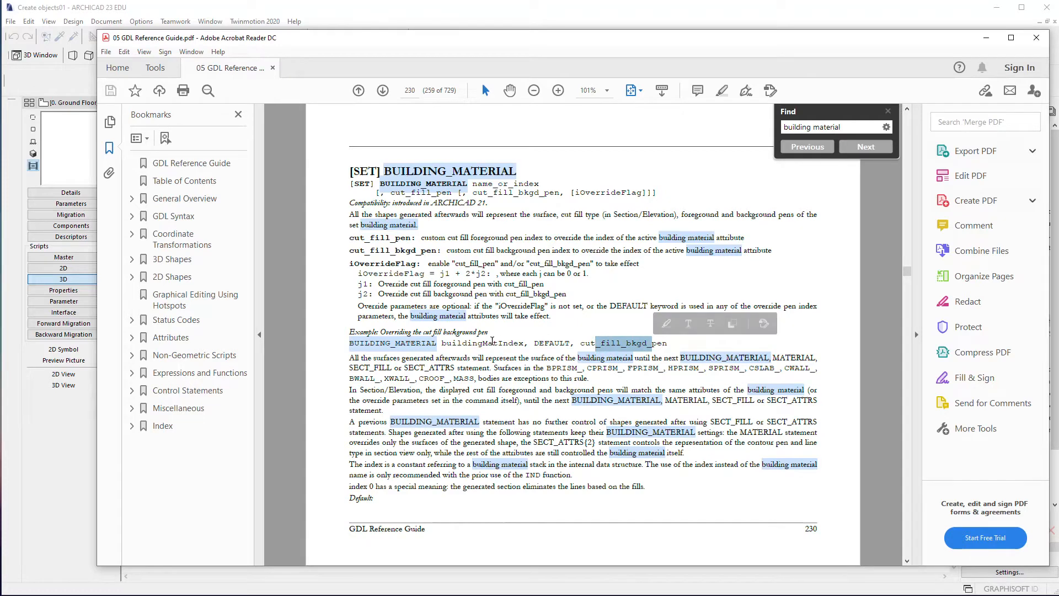
double_click(490, 345)
click(559, 349)
drag(534, 345, 622, 345)
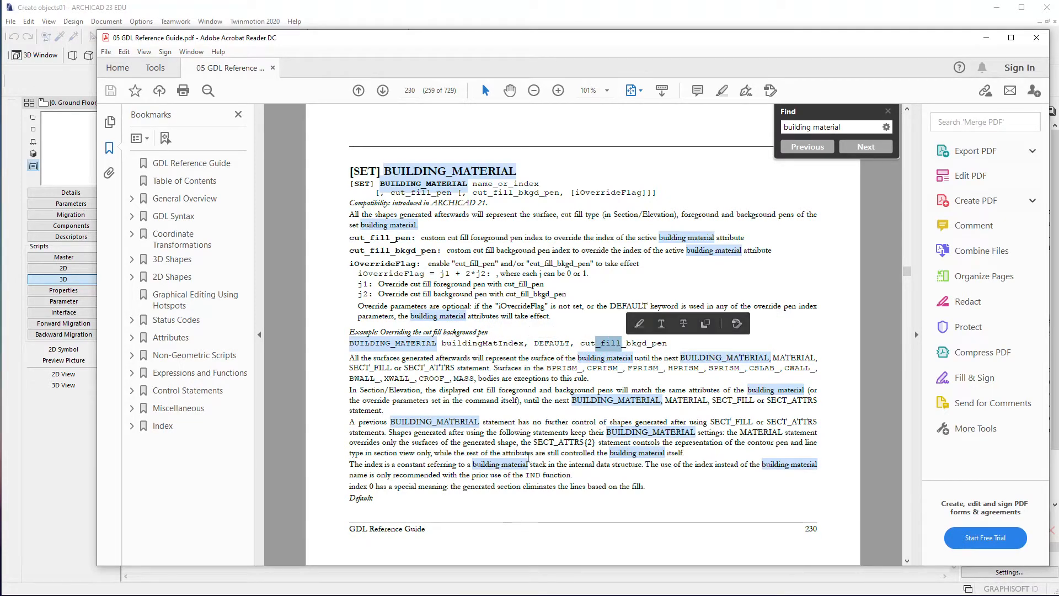
click(468, 316)
double_click(550, 346)
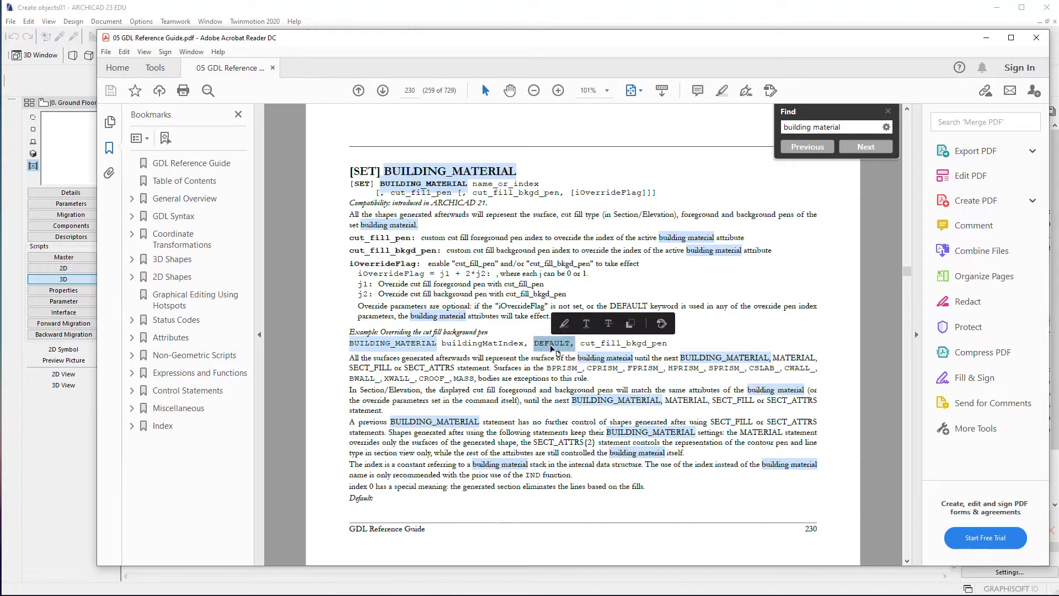
drag(443, 345, 520, 345)
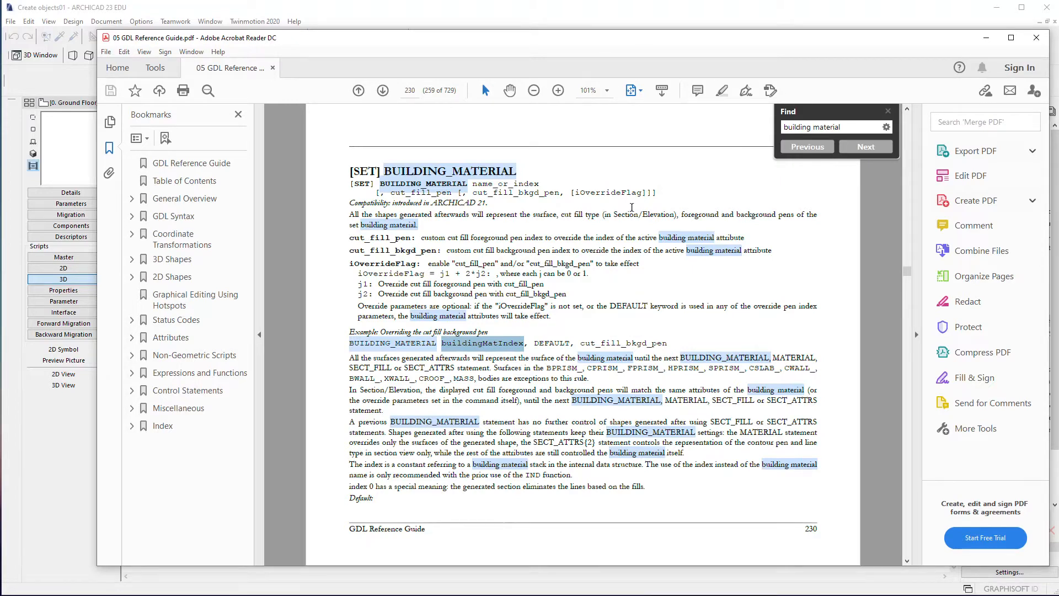
Step: Back in ARCHICAD, set the default value of the buildingMatAttribute_1 parameter to EF-05 Glass
click(922, 30)
click(70, 204)
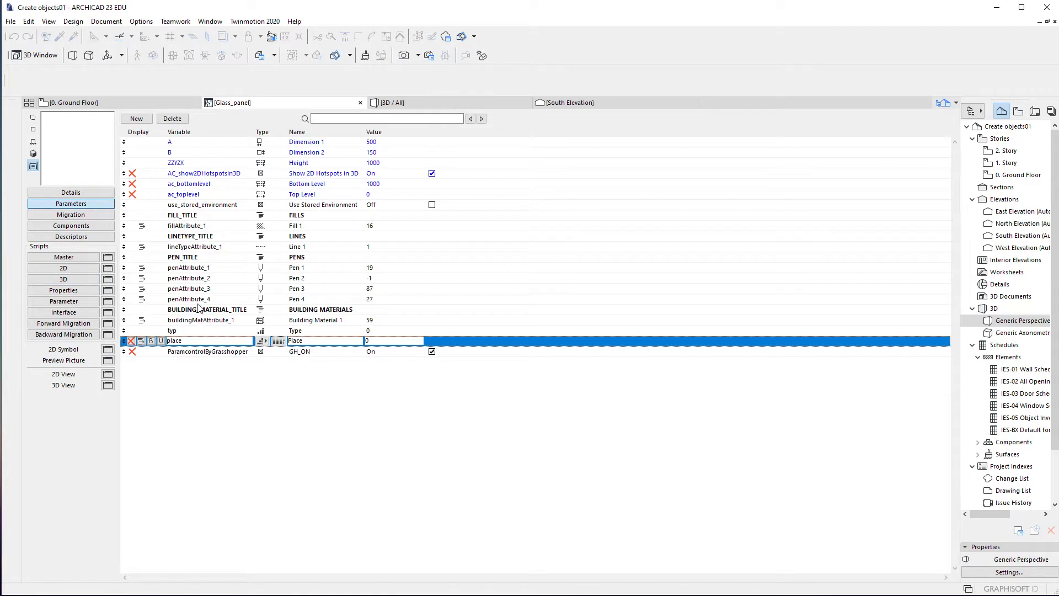
click(201, 320)
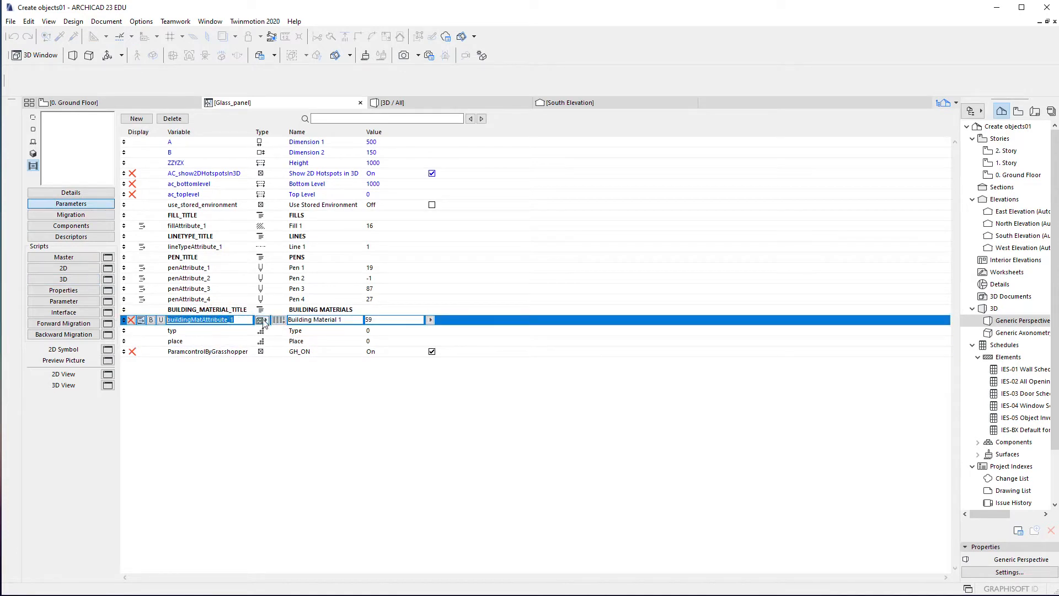
click(261, 321)
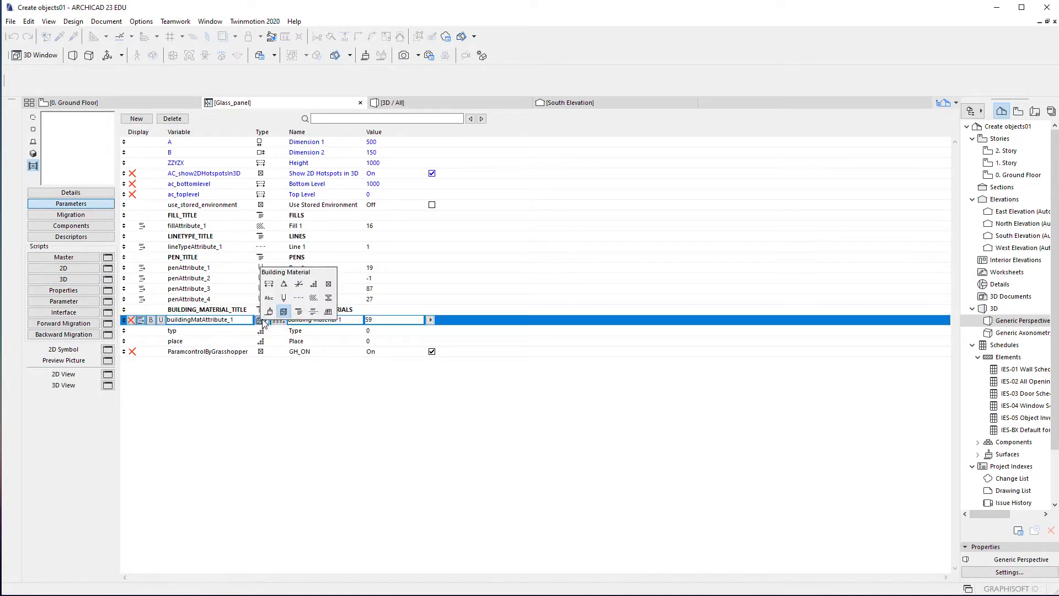
click(334, 401)
click(429, 319)
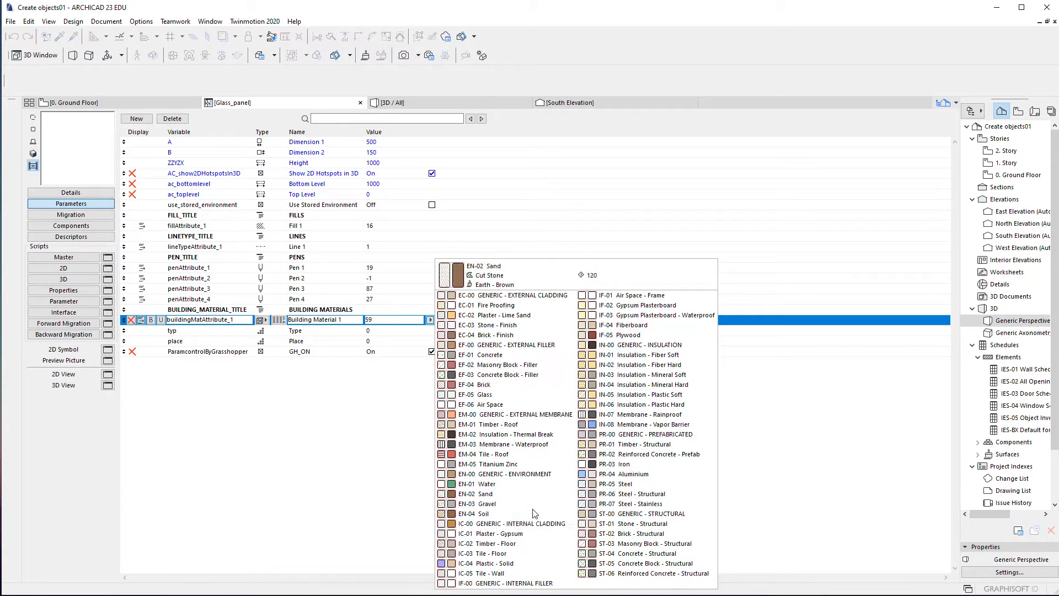
key(g)
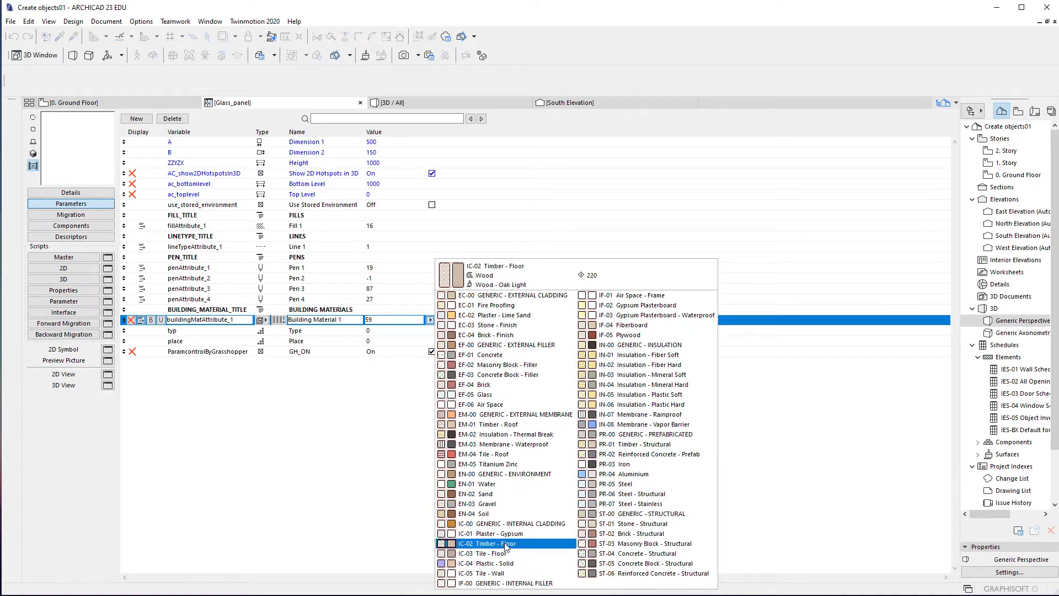
click(507, 395)
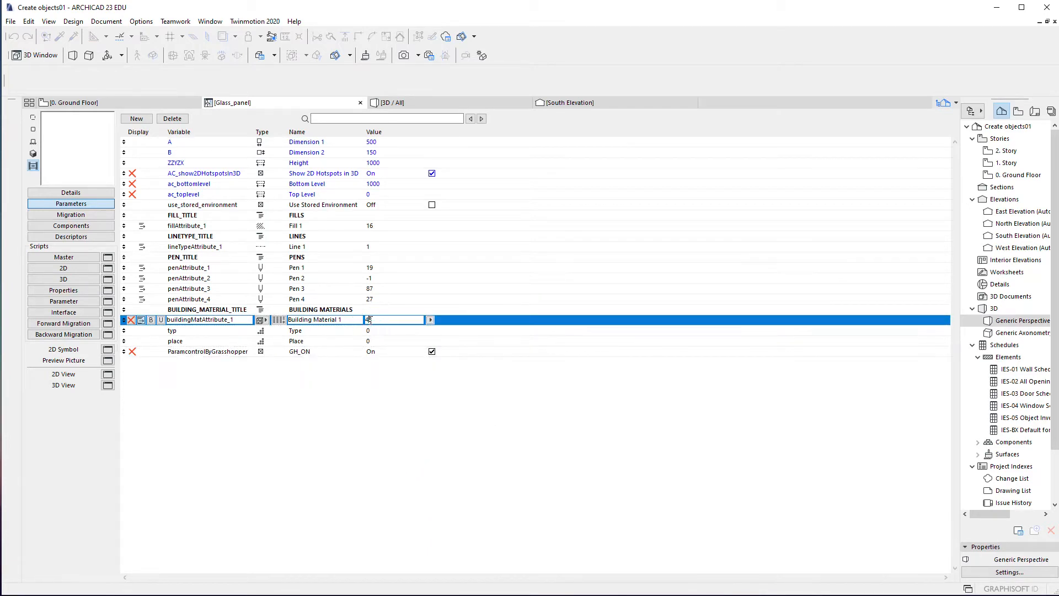
Step: Copy the BUILDING_MATERIAL example statement from the GDL guide onto the empty line above BRICK in the 3D script
click(66, 279)
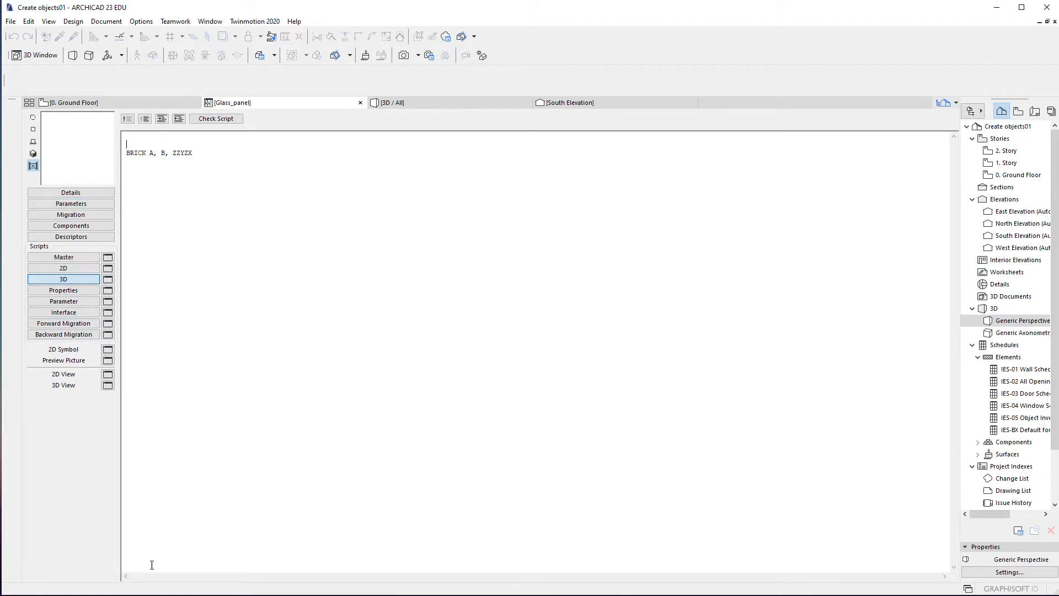
click(161, 595)
drag(350, 342, 668, 342)
key(ctrl+c)
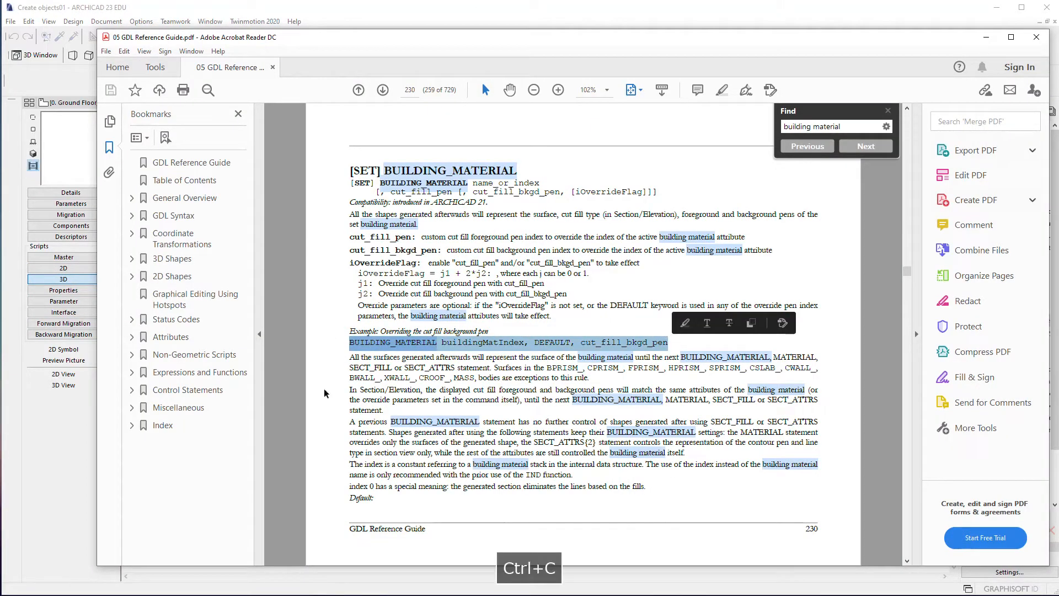
click(70, 437)
key(ctrl+v)
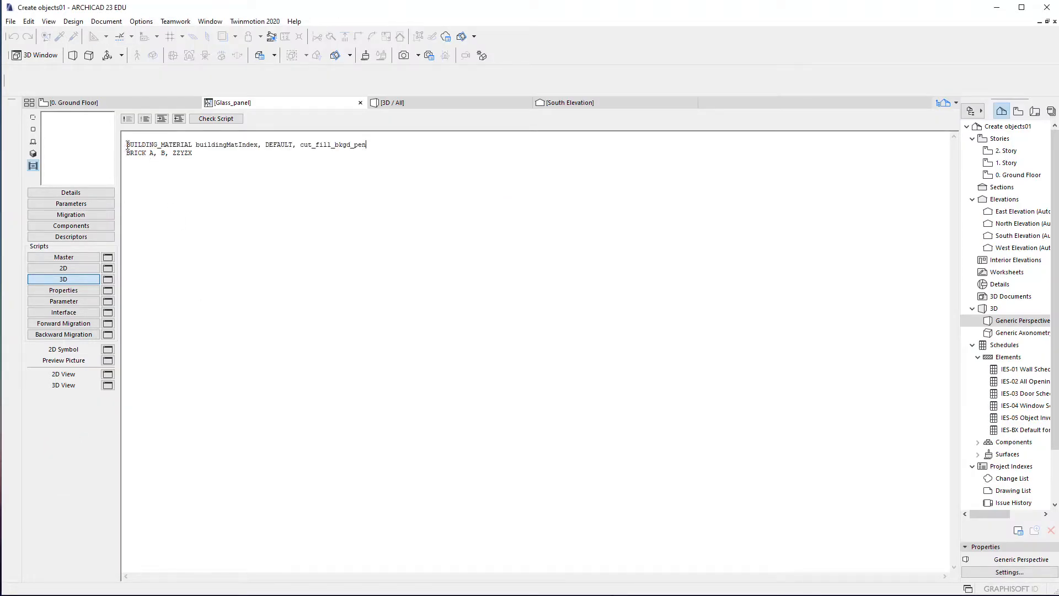
Step: Prefix the BUILDING_MATERIAL statement with "set" and compare it with the syntax heading in the GDL guide
text(se)
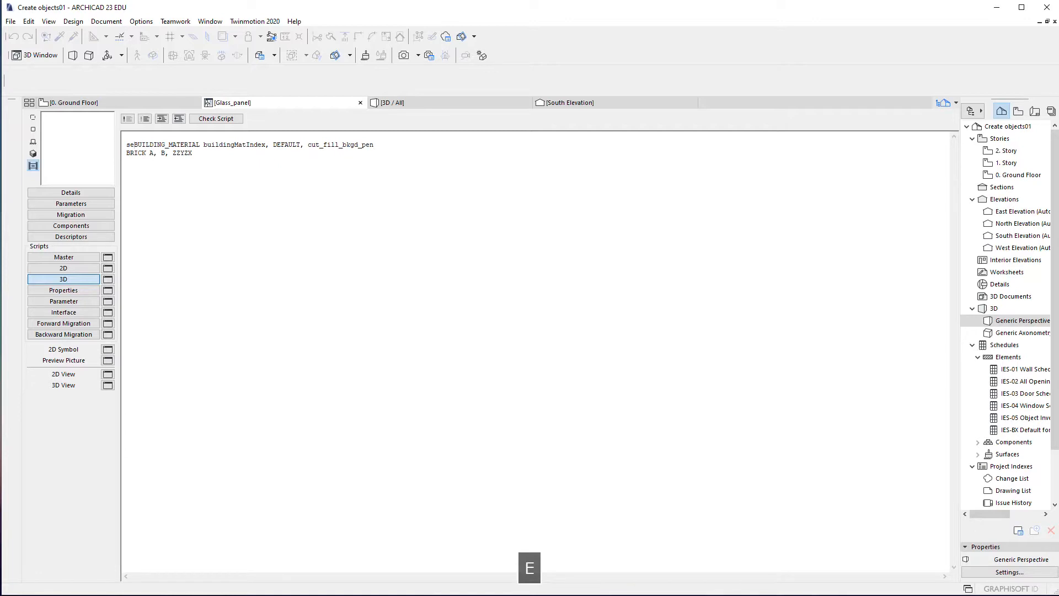
text(t)
key(alt+Tab)
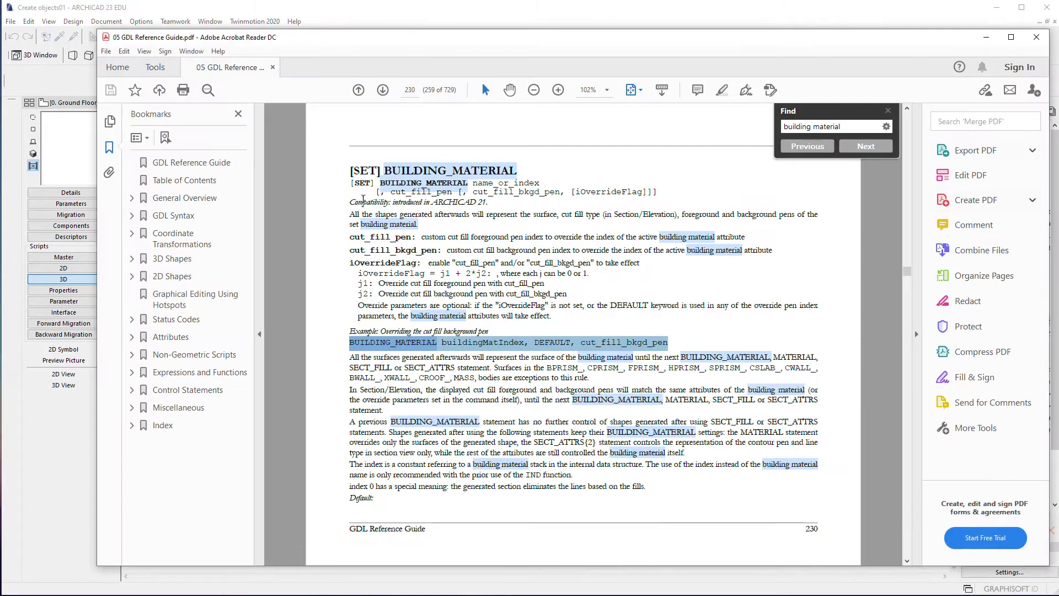
drag(351, 172, 384, 172)
key(alt+Tab)
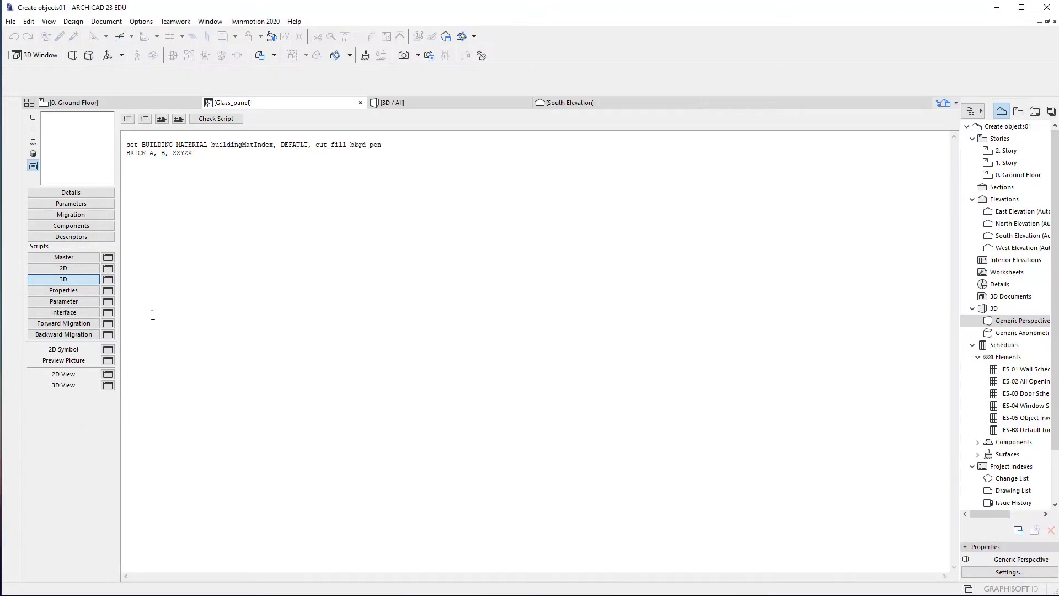
Step: Replace buildingMatIndex in the 3D script with the parameter name buildingMatAttribute_1, copied from the object's parameter list
click(200, 151)
drag(214, 145, 232, 147)
click(221, 147)
click(70, 203)
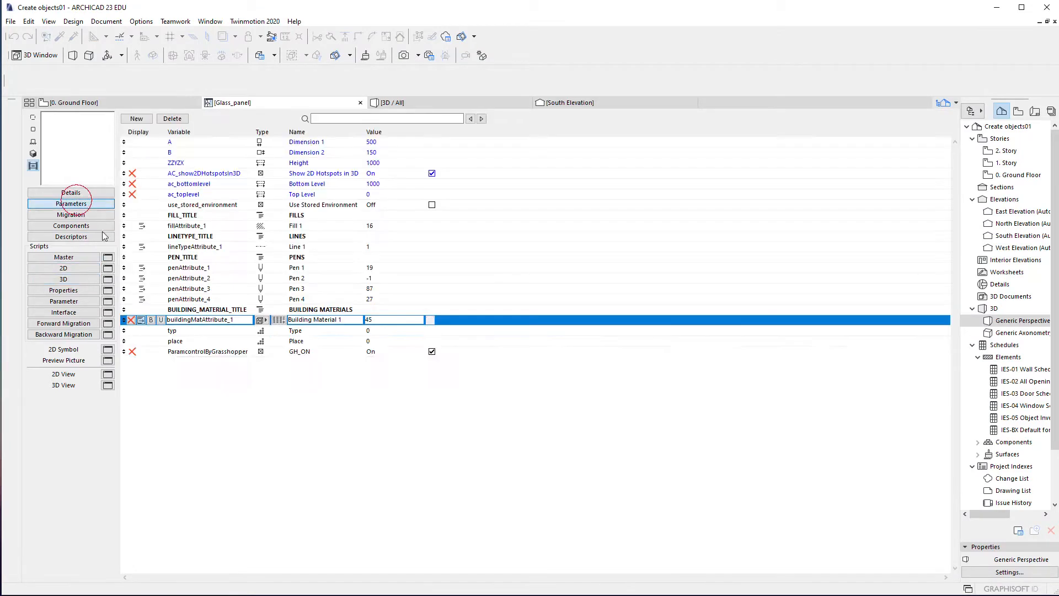
click(239, 320)
key(ctrl+c)
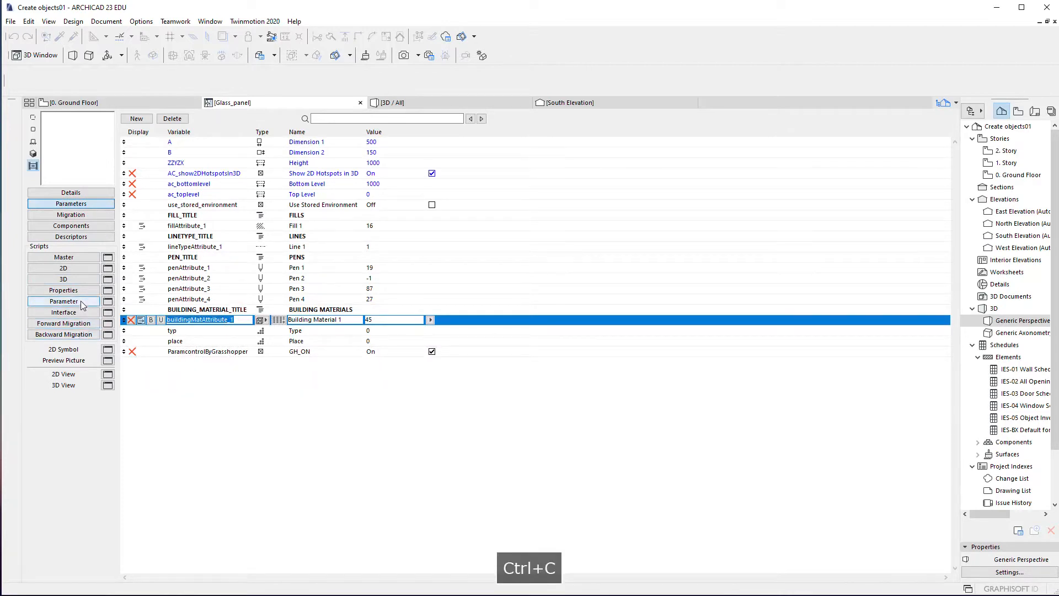
click(71, 302)
click(69, 279)
drag(212, 144, 418, 146)
key(ctrl+v)
Step: Replace cut_fill_bkgd_pen with DEFAULT, add an empty line above the BRICK command, and save the object
key(ctrl+c)
key(ctrl+v)
key(Return)
drag(179, 146, 284, 144)
click(283, 158)
key(ctrl+s)
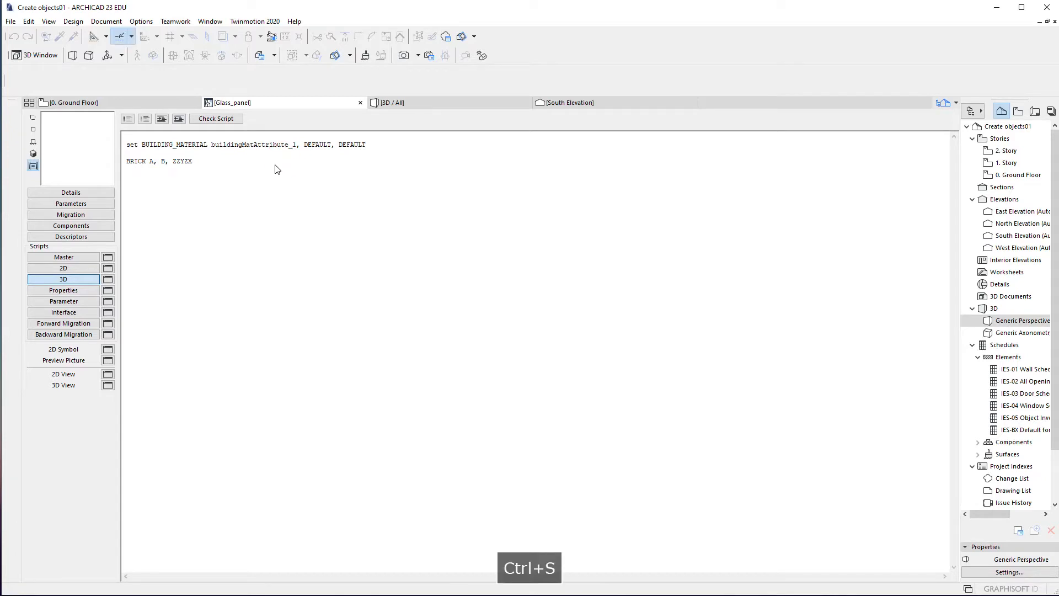
Step: Inspect the two glass panels in the 3D view to check that their surfaces follow the building material
click(163, 105)
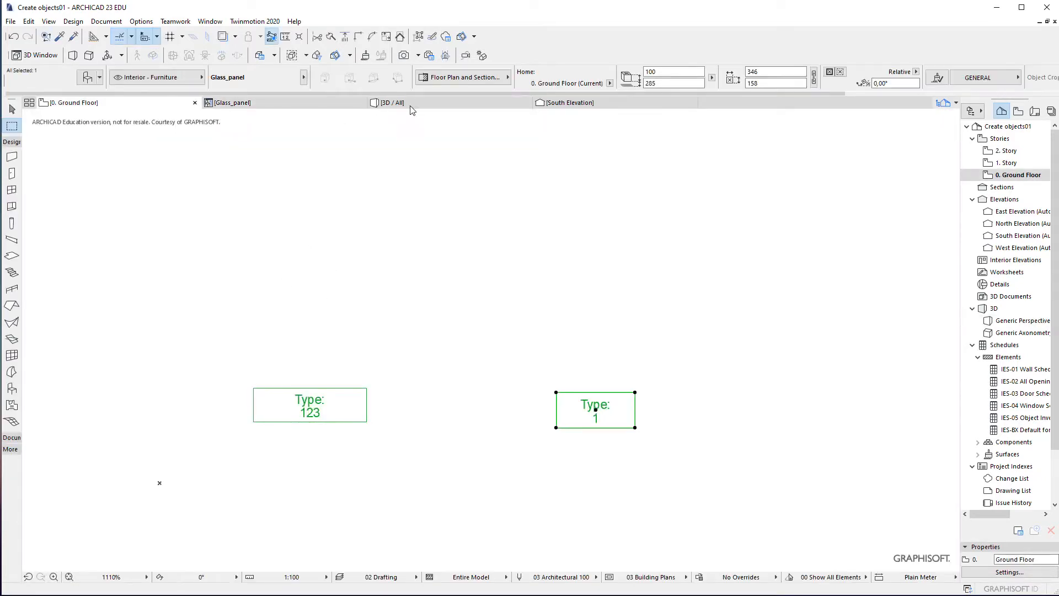
click(398, 102)
click(398, 313)
key(Escape)
key(Escape)
middle_drag(450, 342, 408, 315)
key(Escape)
shift+middle_drag(342, 338, 338, 298)
Step: Set Building Material 1 of the taller glass panel to IC-00 GENERIC - INTERNAL CLADDING and view it in 3D
click(338, 297)
click(88, 78)
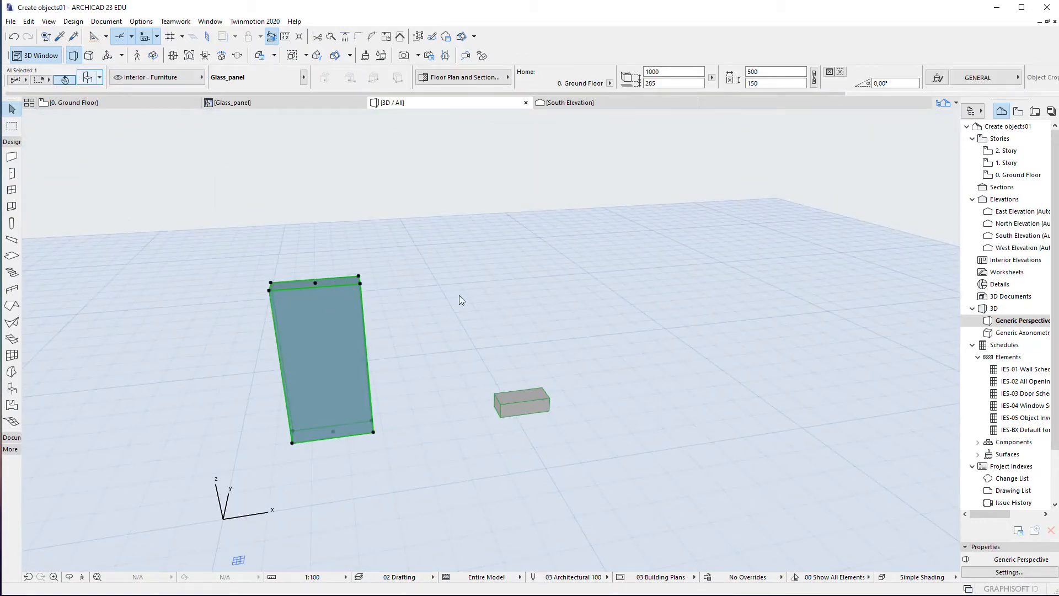
click(288, 279)
click(497, 291)
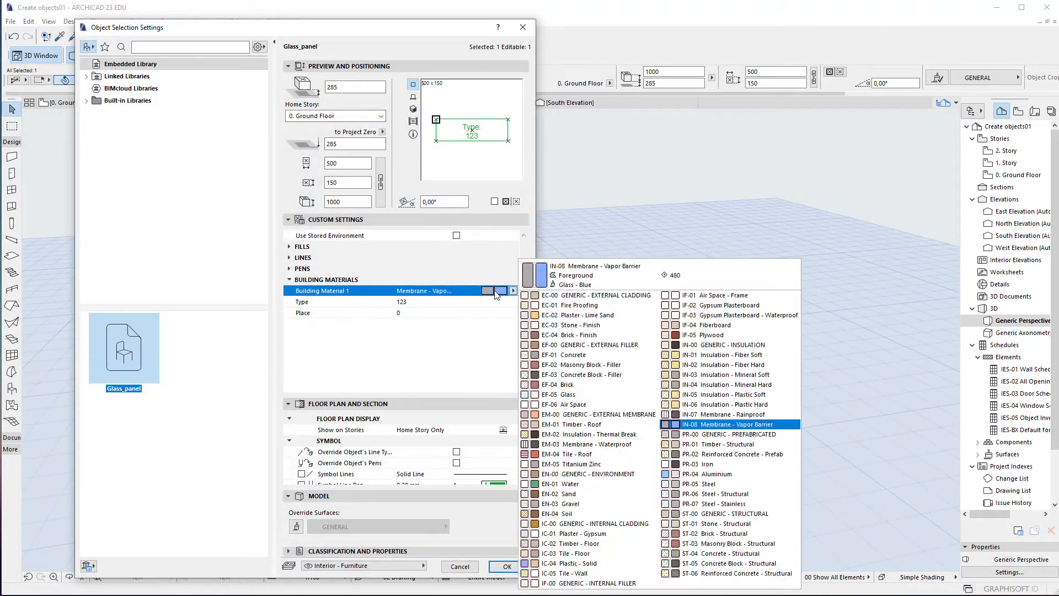
click(593, 523)
click(507, 567)
scroll(395, 376, up, 3)
shift+middle_drag(395, 376, 501, 388)
click(500, 392)
shift+middle_drag(438, 371, 390, 324)
Step: On the Ground Floor plan, stretch the Type 123 panel by its upper-right corner to about 472 by 152
click(114, 104)
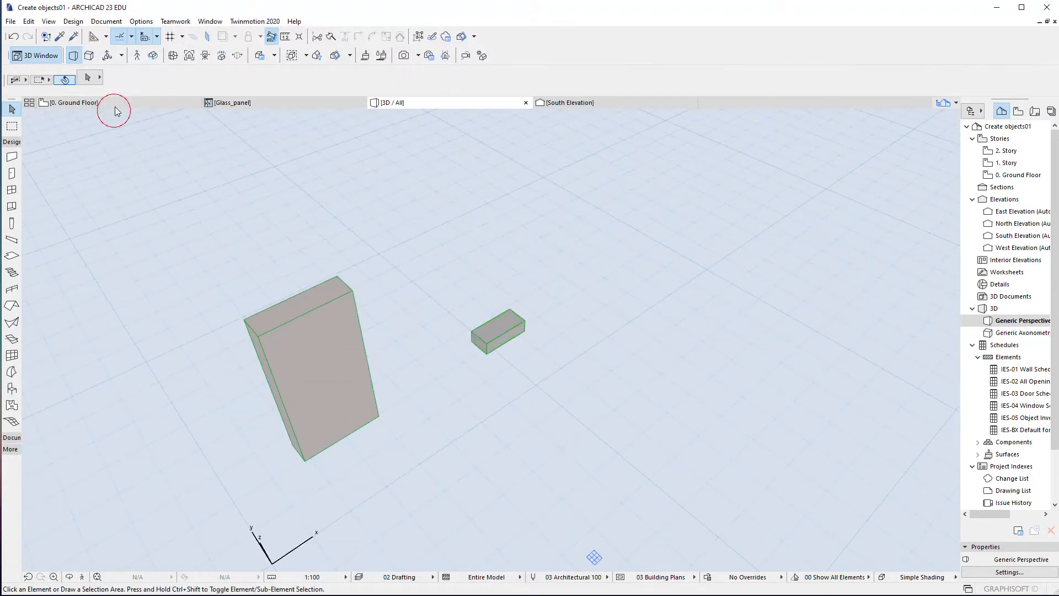
click(309, 411)
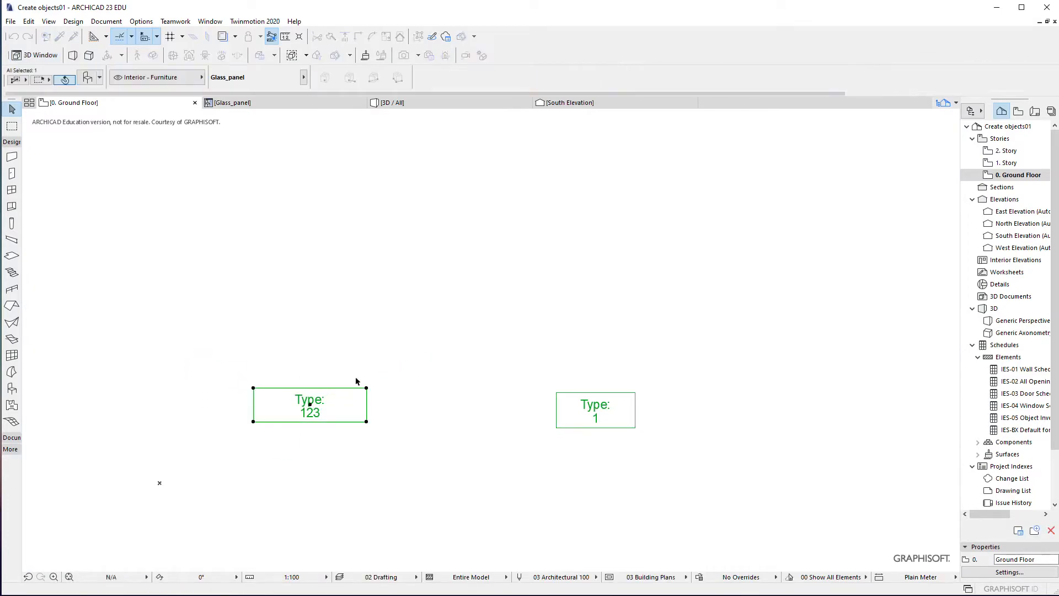
drag(366, 388, 450, 318)
click(375, 390)
click(376, 390)
click(360, 387)
Step: Bring up Rhino and Grasshopper beside the ARCHICAD floor plan and reposition the Grasshopper window over Rhino
click(584, 1)
drag(577, 0, 577, 5)
click(620, 303)
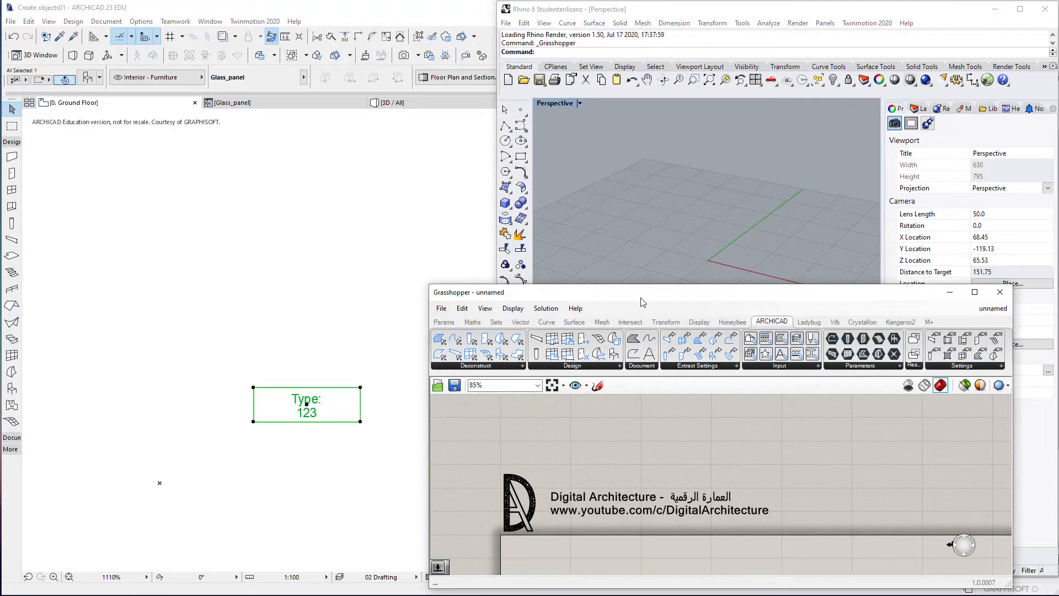
drag(638, 287, 693, 184)
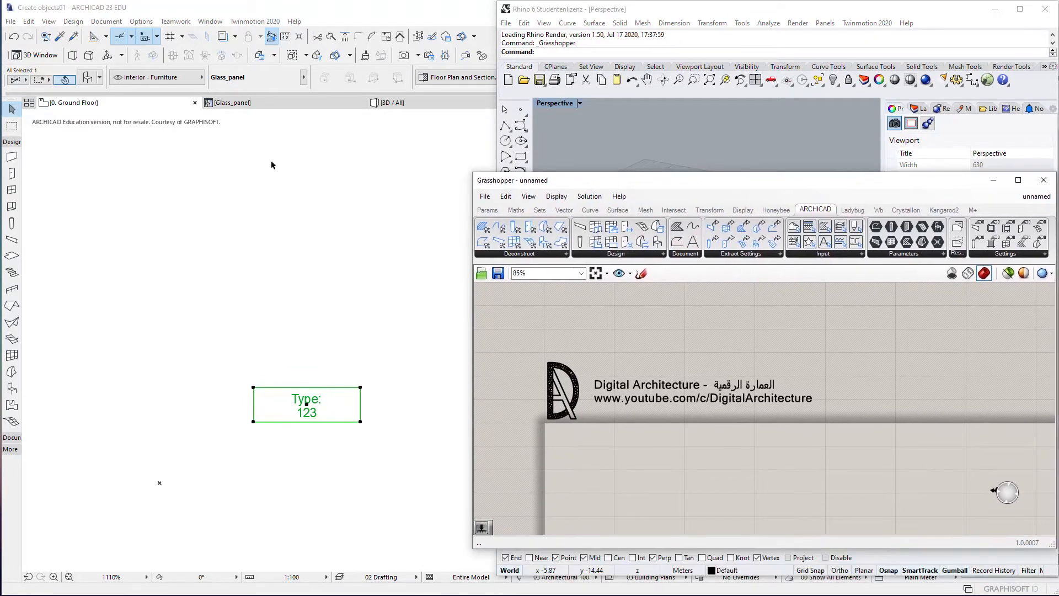
Step: Show ARCHICAD's Grasshopper connection palette and start the connection, keeping the Grasshopper window beside the floor plan
click(55, 37)
click(10, 21)
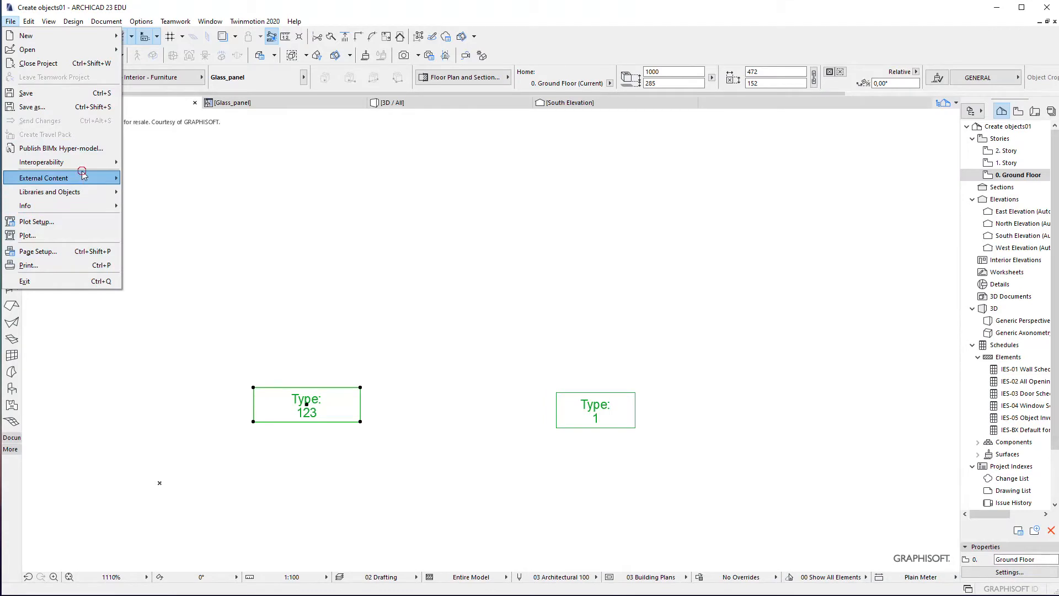
mouse_move(88, 163)
click(174, 221)
click(71, 499)
drag(559, 174, 554, 198)
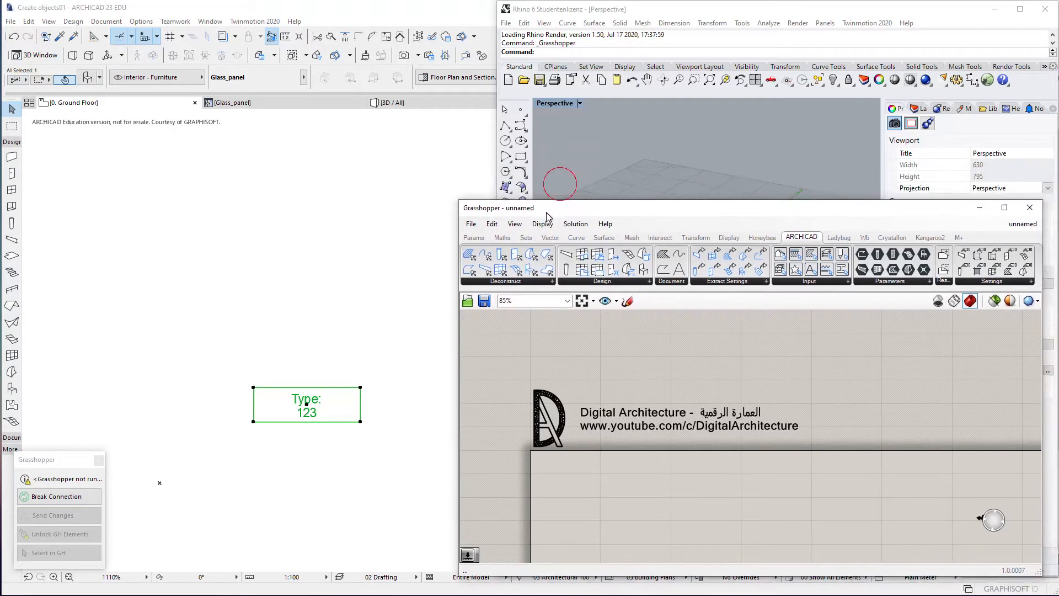
click(630, 366)
right_drag(522, 436, 519, 402)
click(62, 462)
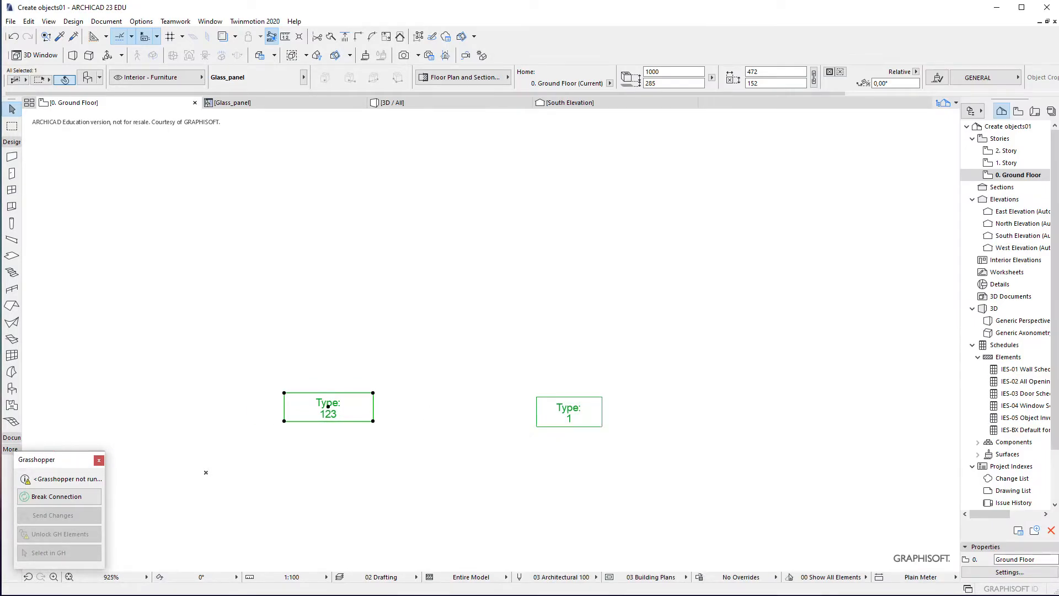
Step: Switch to Grasshopper and add a Series component near the upper-left corner of the empty canvas frame
click(361, 594)
click(978, 279)
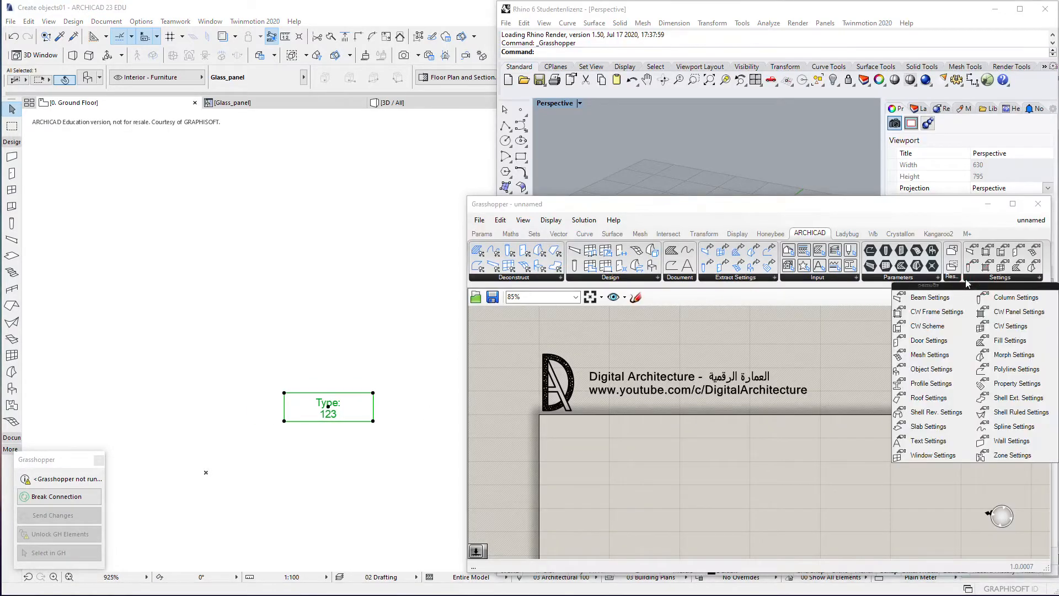
click(482, 234)
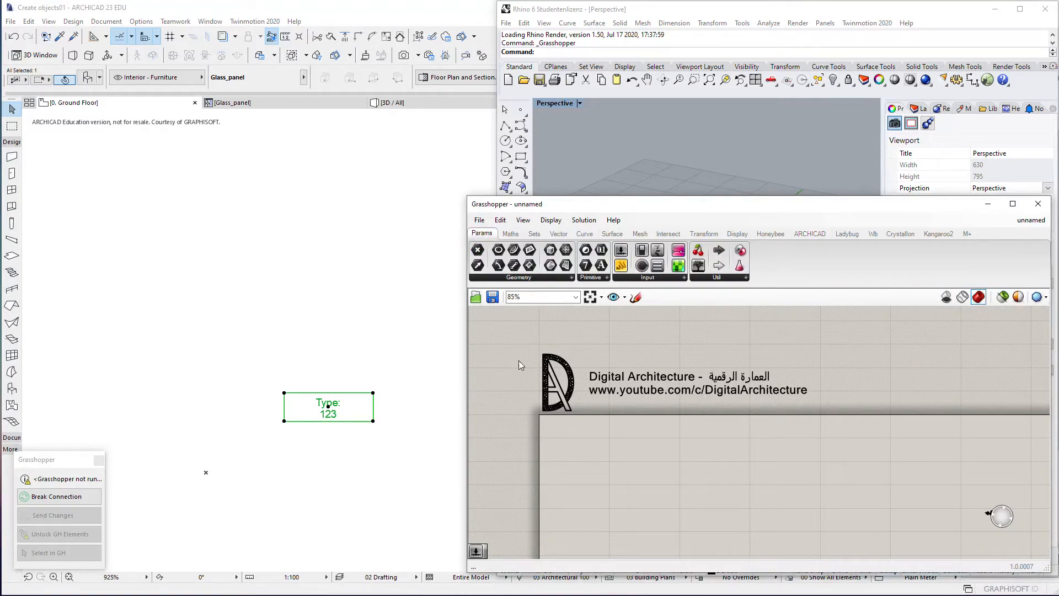
double_click(567, 471)
text(ser)
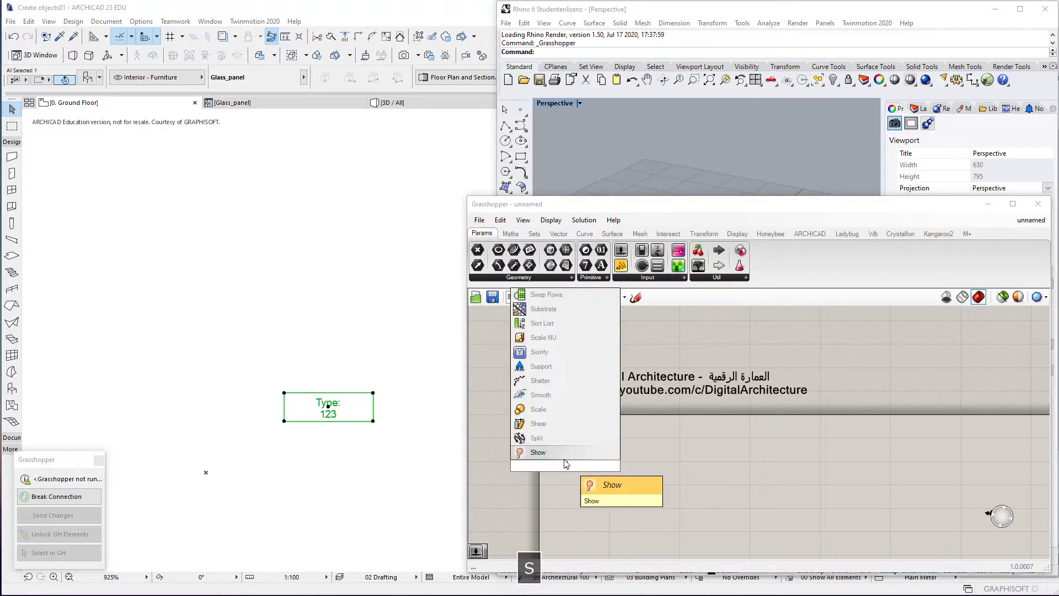
click(568, 452)
scroll(544, 468, up, 2)
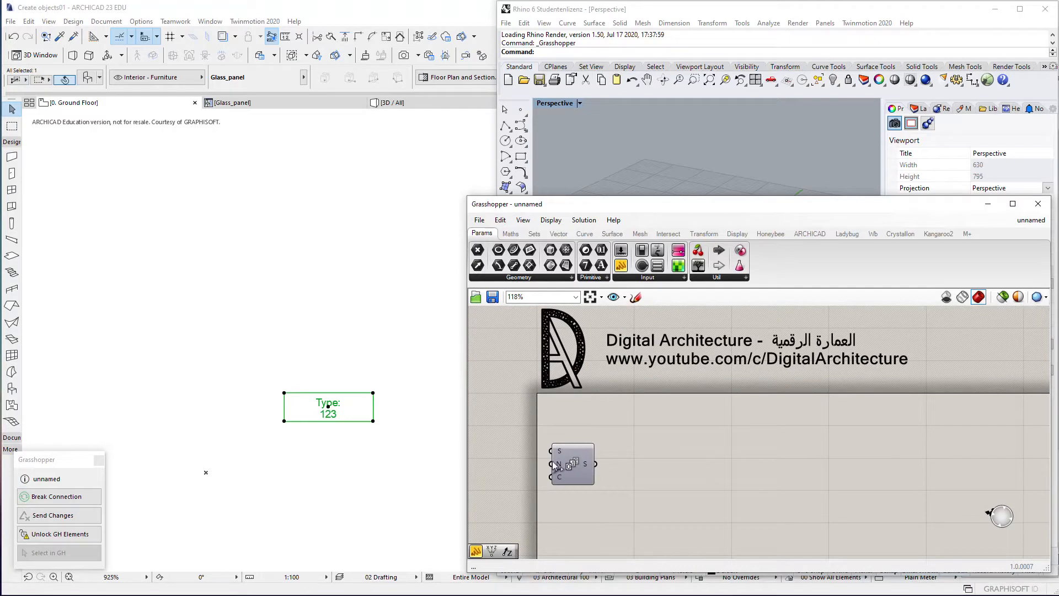
Step: Add a Construct Point component beside the Series component and connect the Series output to its X input
drag(568, 464, 589, 460)
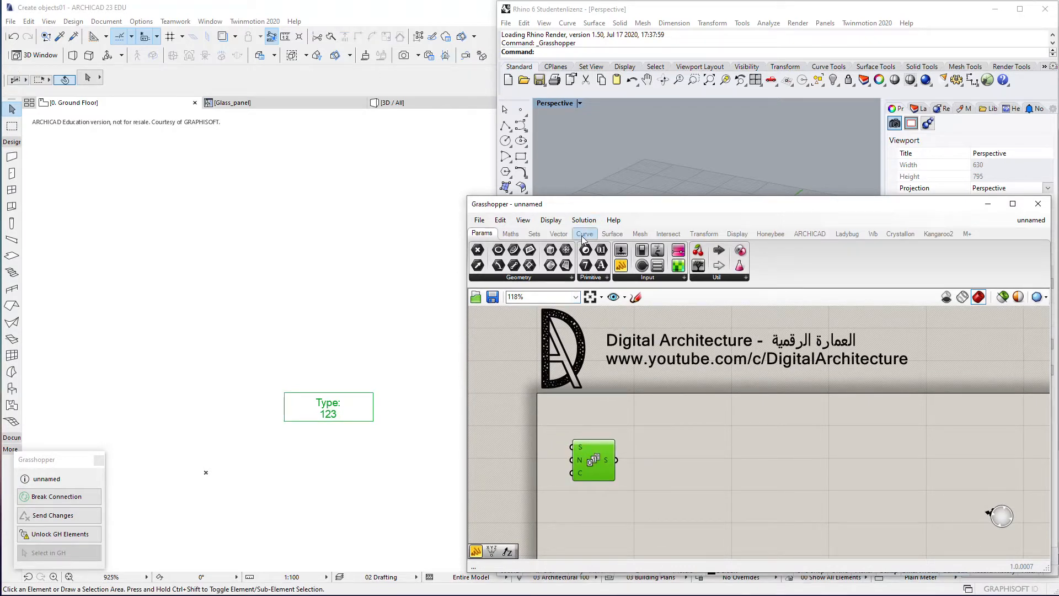
click(558, 233)
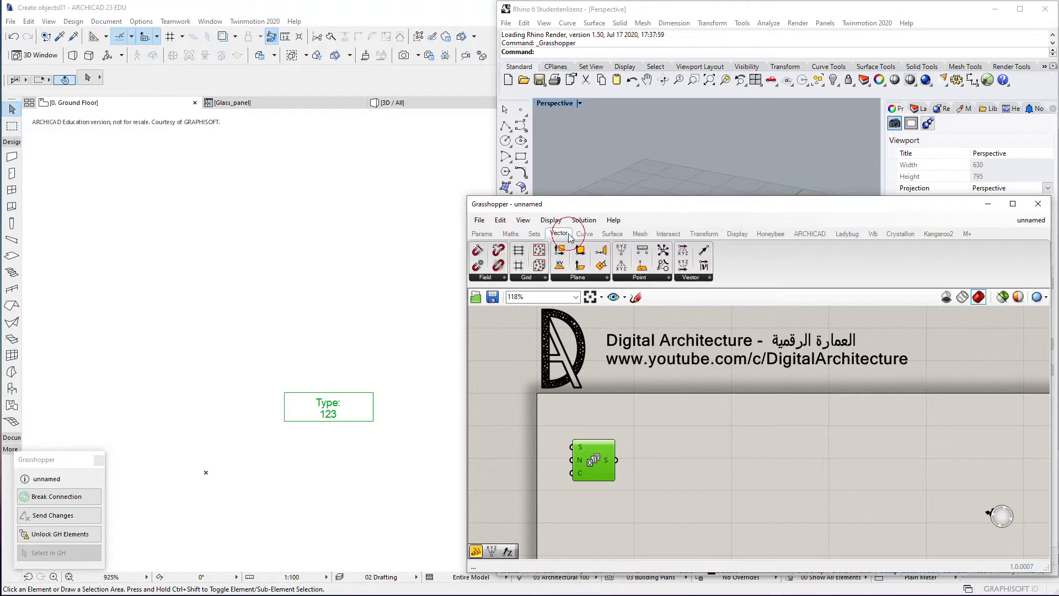
drag(621, 250, 685, 484)
drag(617, 459, 662, 470)
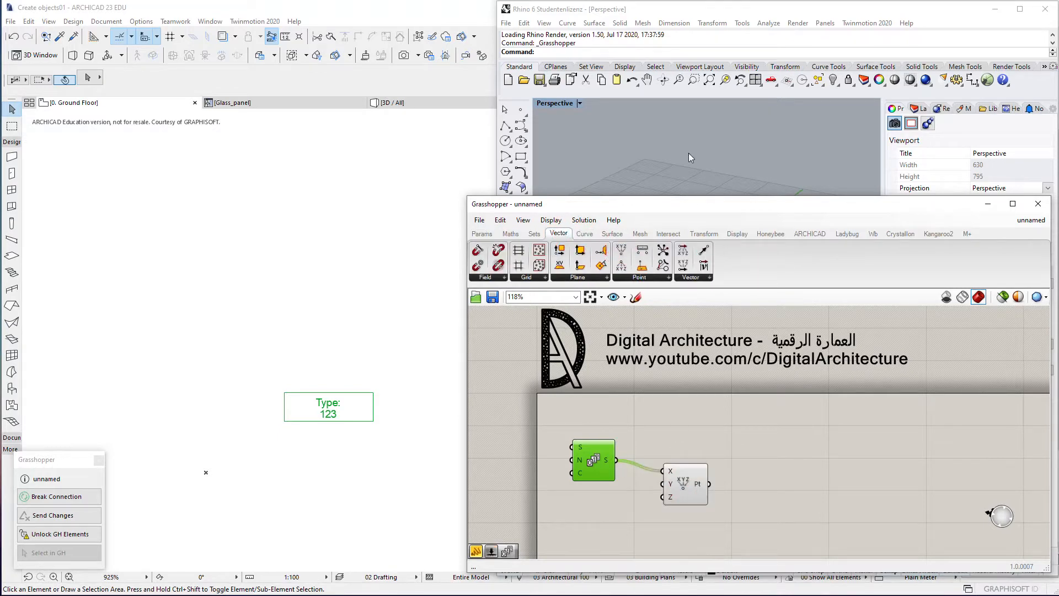
scroll(695, 128, up, 7)
right_drag(688, 134, 739, 138)
scroll(696, 140, up, 4)
drag(684, 485, 675, 477)
click(727, 411)
Step: Add the ARCHICAD object settings component (ObjSetCreate) below the Construct Point component
click(806, 234)
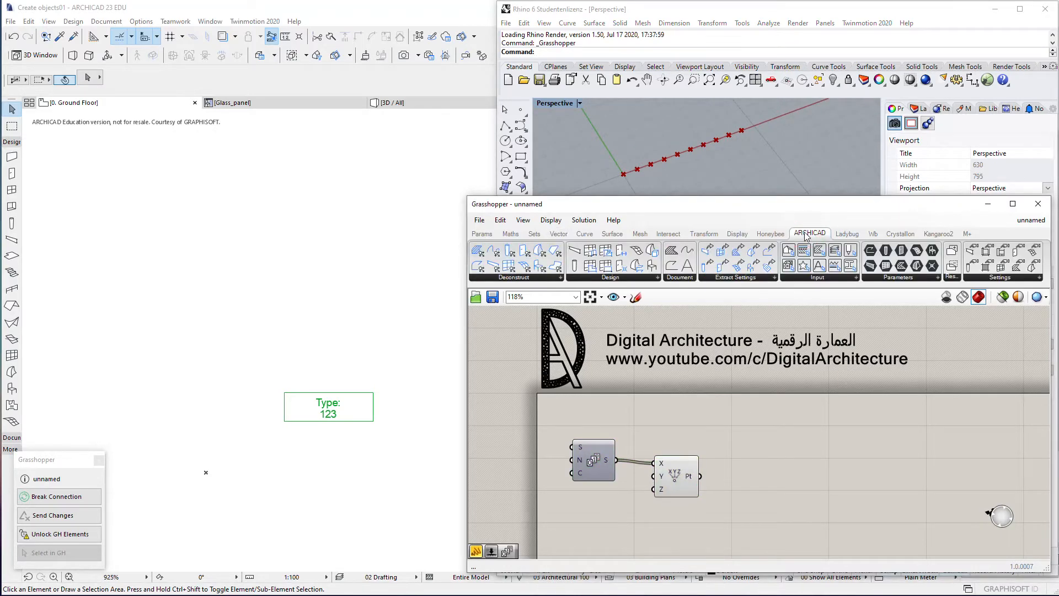
click(1001, 277)
click(931, 374)
click(740, 499)
right_drag(740, 500, 750, 400)
drag(754, 429, 744, 523)
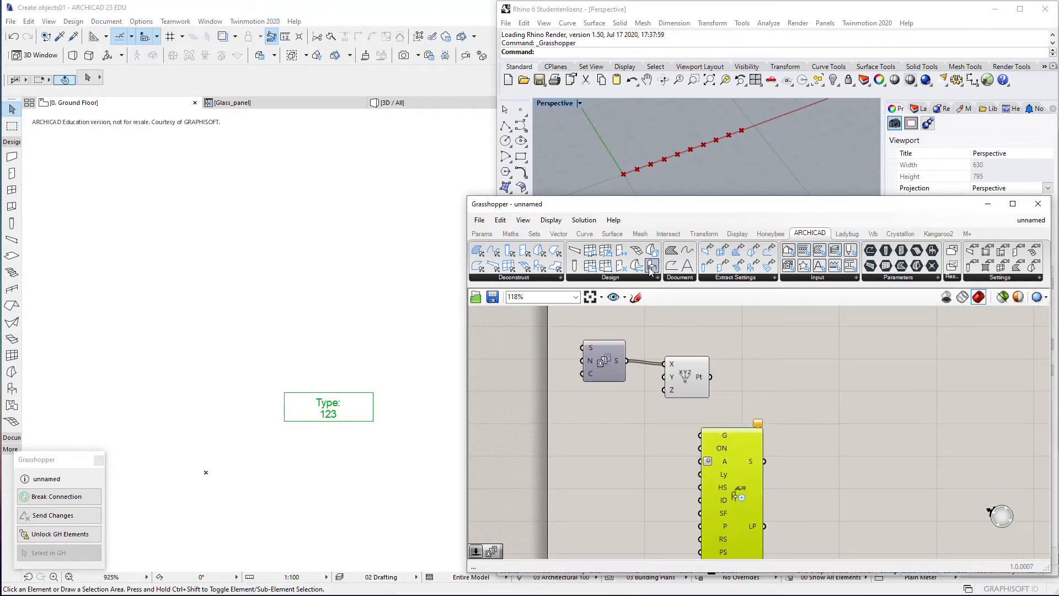
Step: Add the ARCHICAD Object design component beyond Construct Point, above the settings component
click(649, 277)
click(718, 368)
click(822, 359)
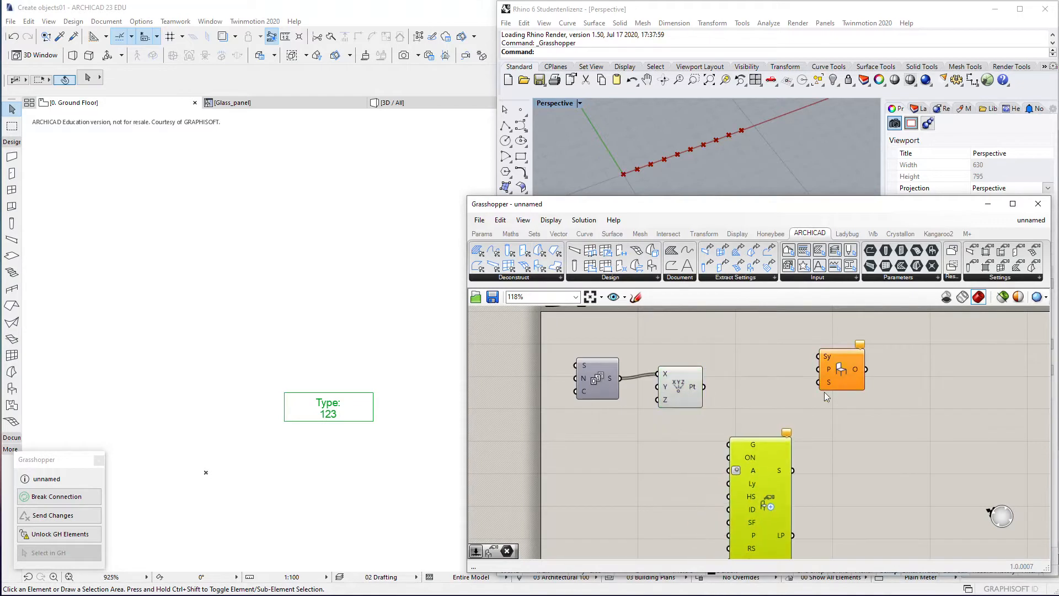
drag(844, 380, 851, 387)
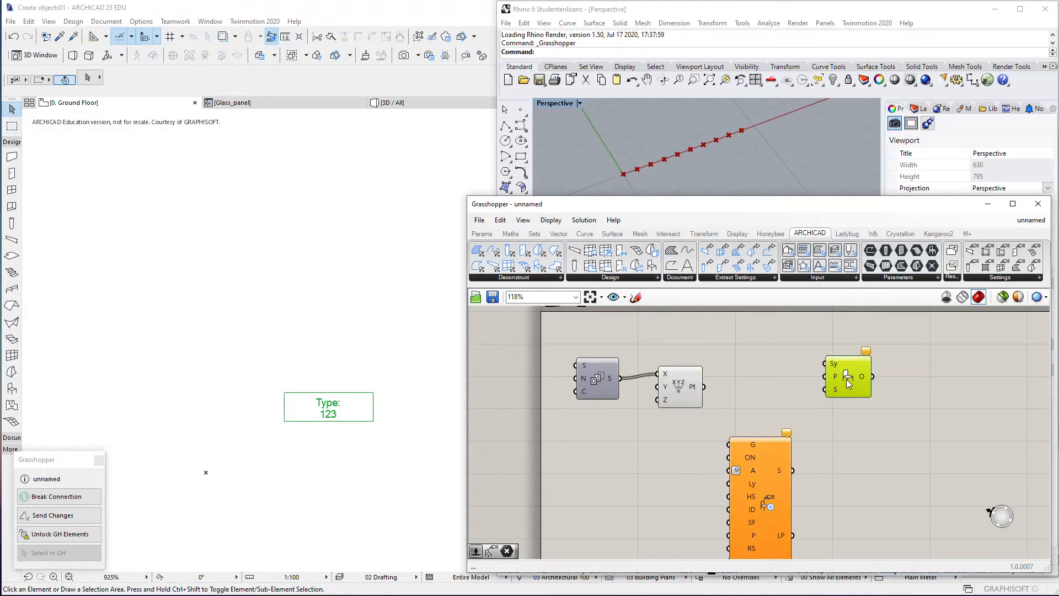
Step: Switch to ARCHICAD and delete both glass panels from the Ground Floor plan
click(343, 353)
scroll(364, 363, down, 4)
drag(466, 340, 257, 409)
key(Delete)
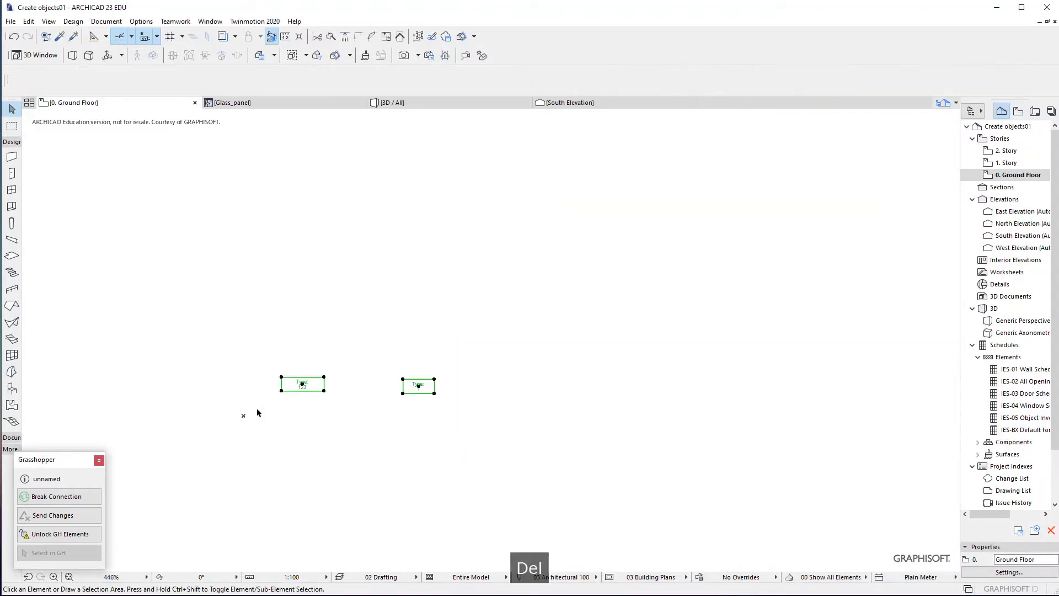
Step: Return to Grasshopper and reposition the Object and object settings components on the canvas
click(224, 595)
right_drag(642, 379, 638, 399)
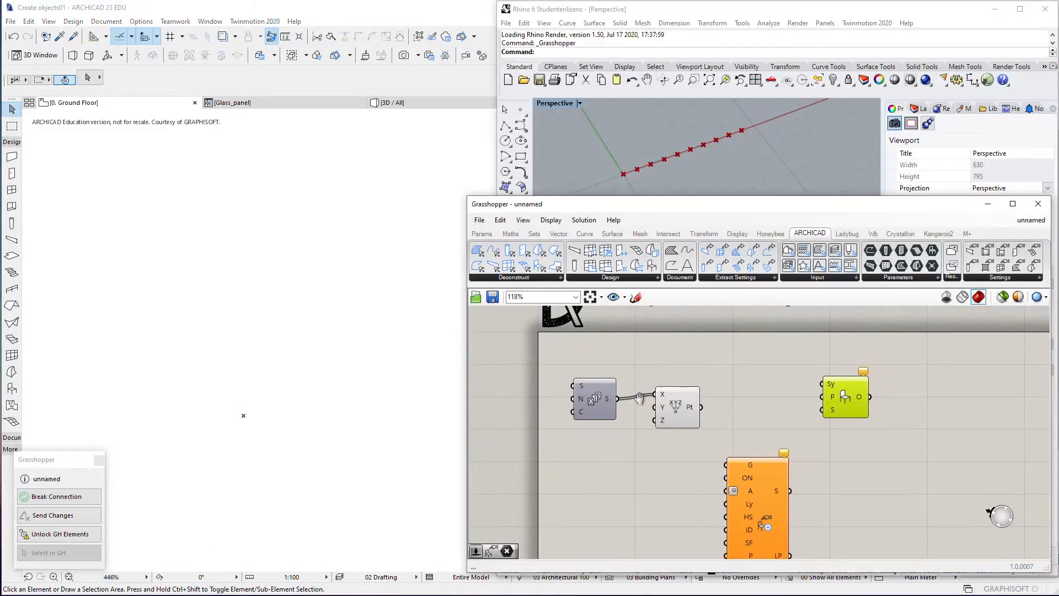
scroll(744, 459, up, 2)
click(743, 458)
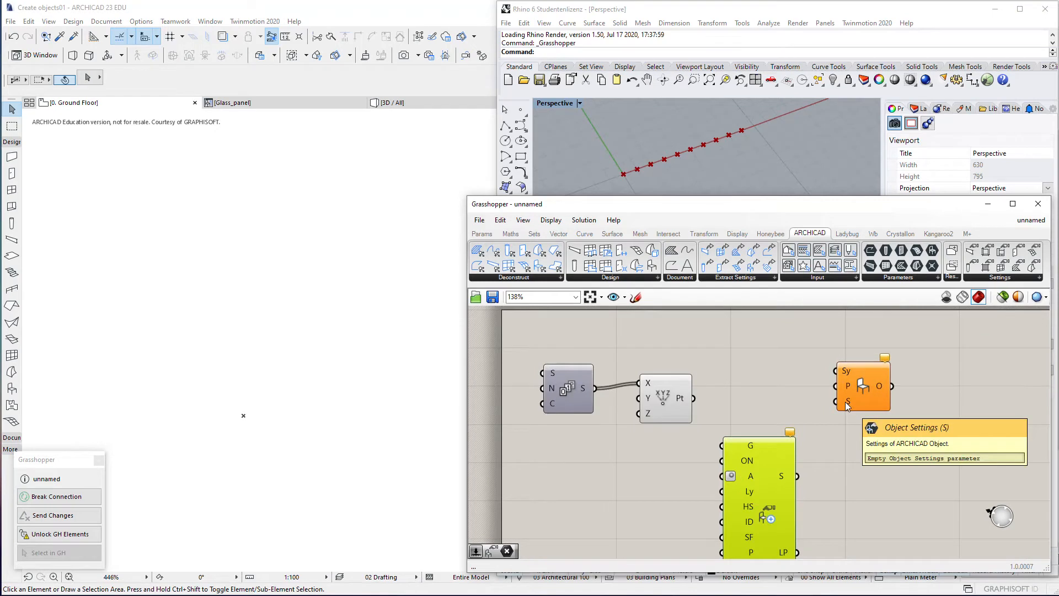
right_drag(762, 462, 754, 440)
drag(809, 387, 829, 381)
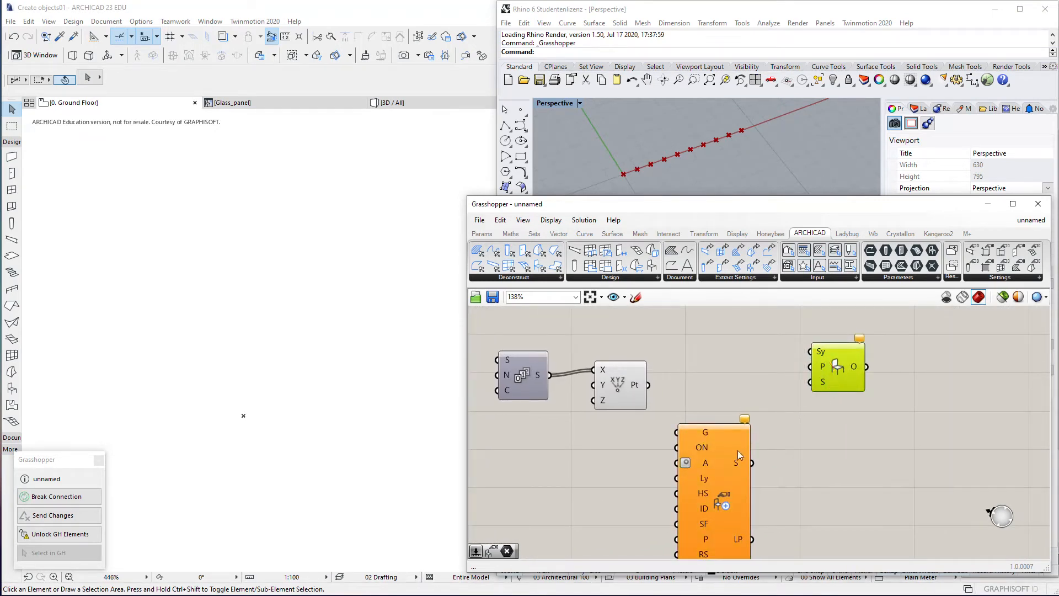
drag(730, 446, 753, 432)
Step: Set the object settings component to use an existing library part
right_click(753, 432)
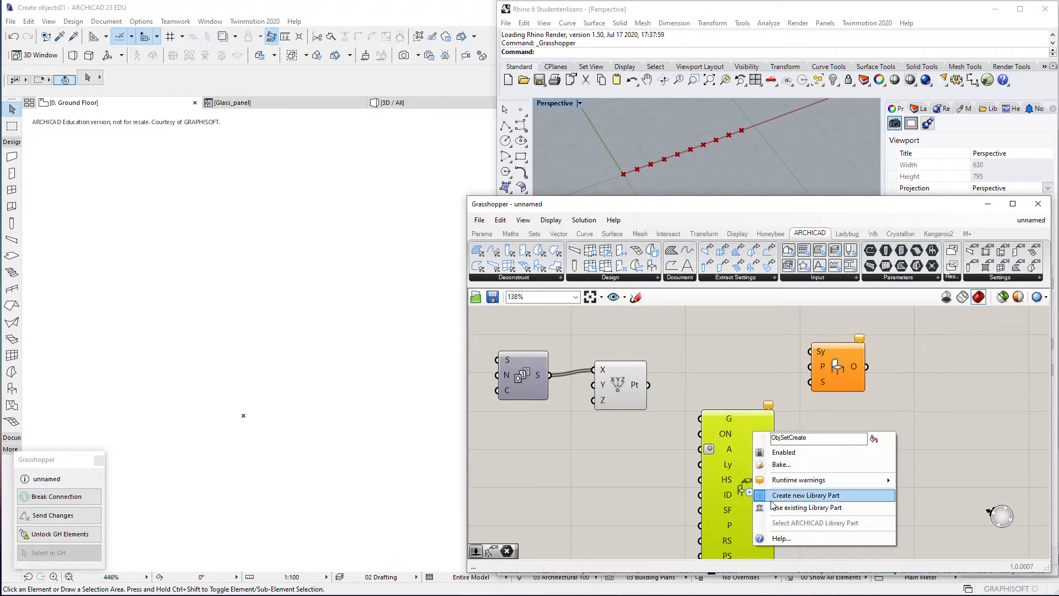
click(804, 496)
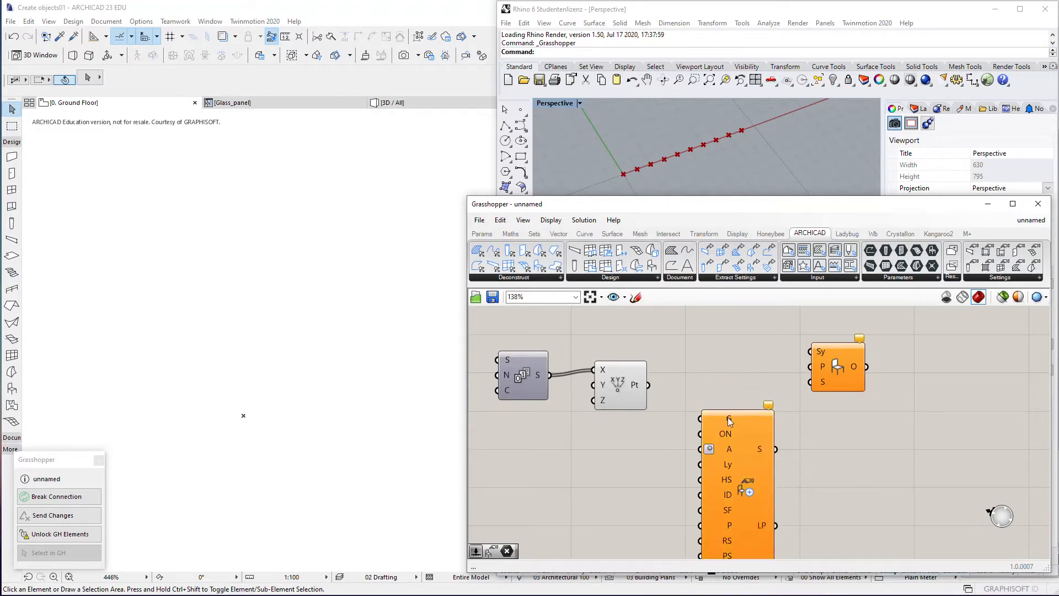
right_click(740, 448)
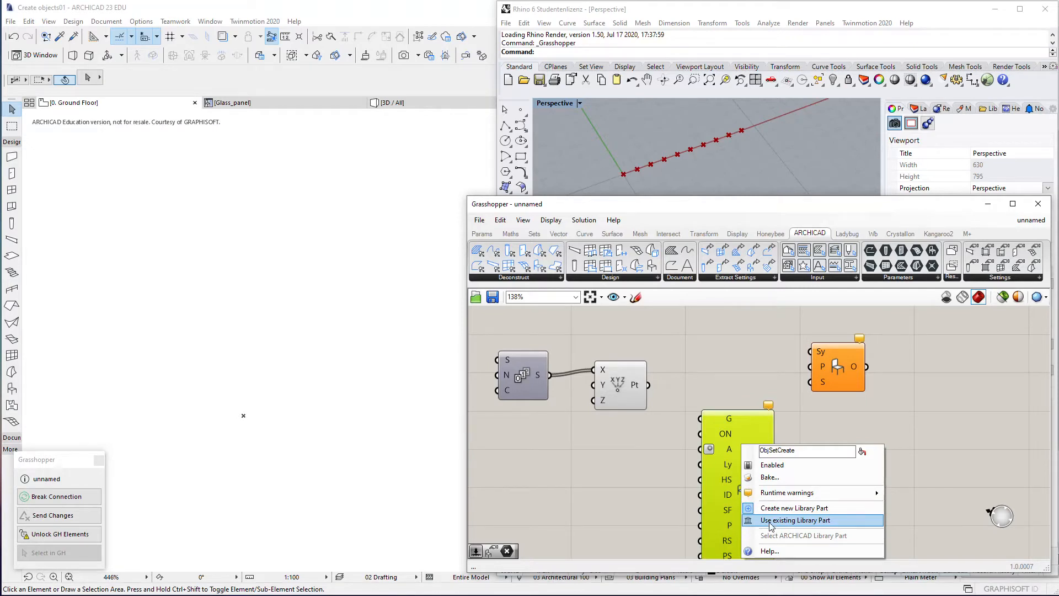
click(770, 520)
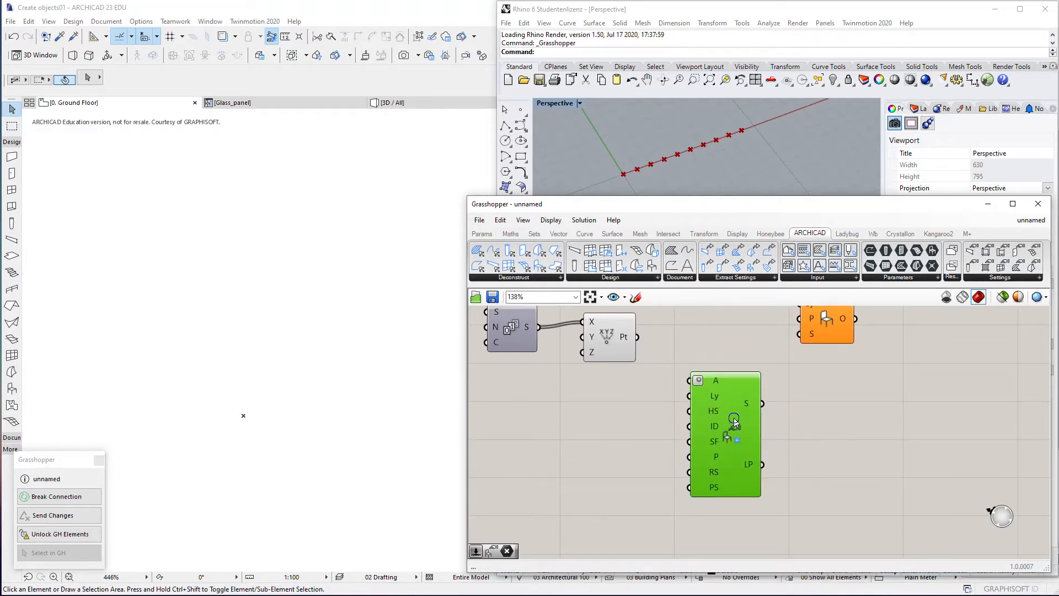
Step: Open the settings component's library part selection and browse the furnishing folders of the linked ARCHICAD Library 23
right_click(734, 422)
click(767, 493)
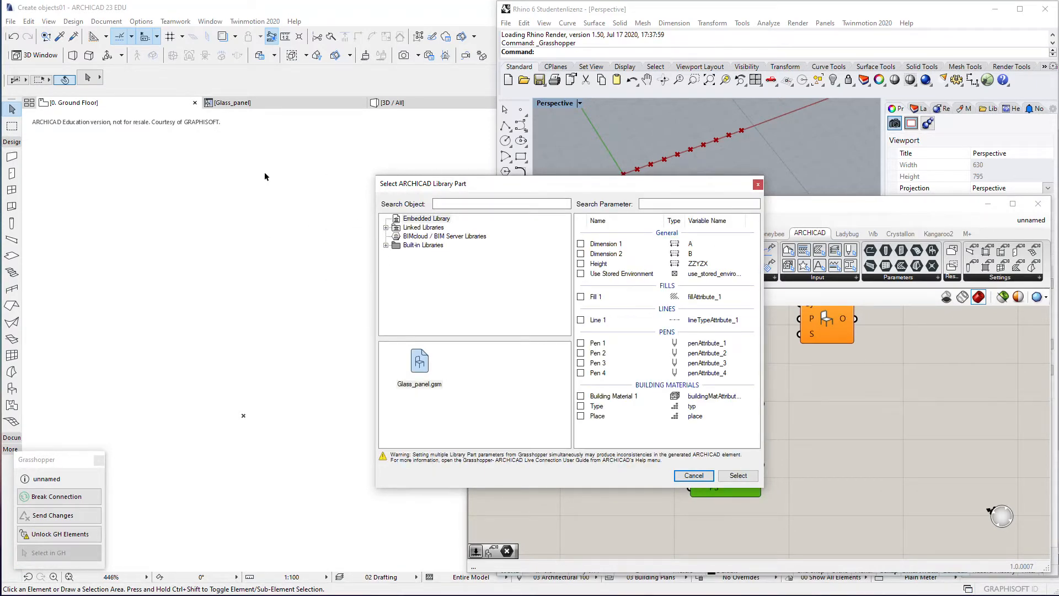
click(386, 228)
click(396, 236)
click(404, 246)
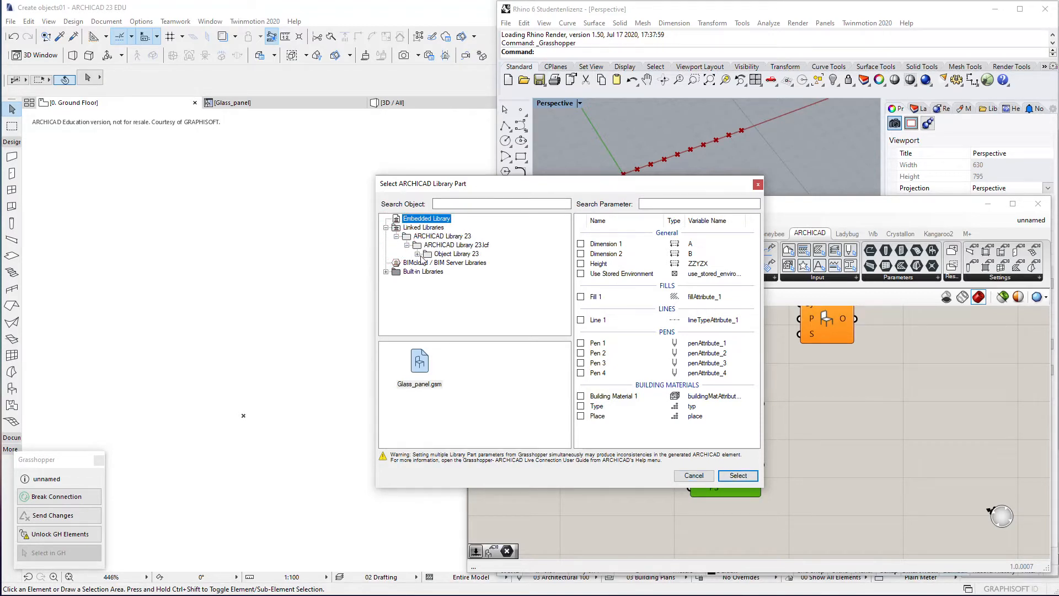
click(416, 255)
double_click(438, 264)
click(436, 272)
click(476, 289)
click(486, 271)
scroll(443, 275, up, 2)
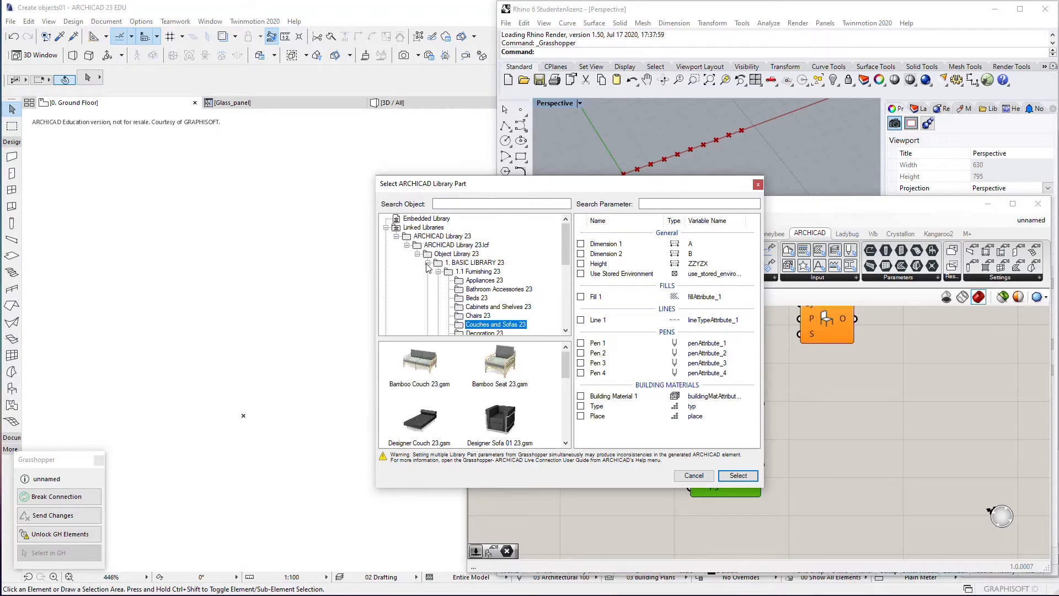
click(427, 263)
click(406, 245)
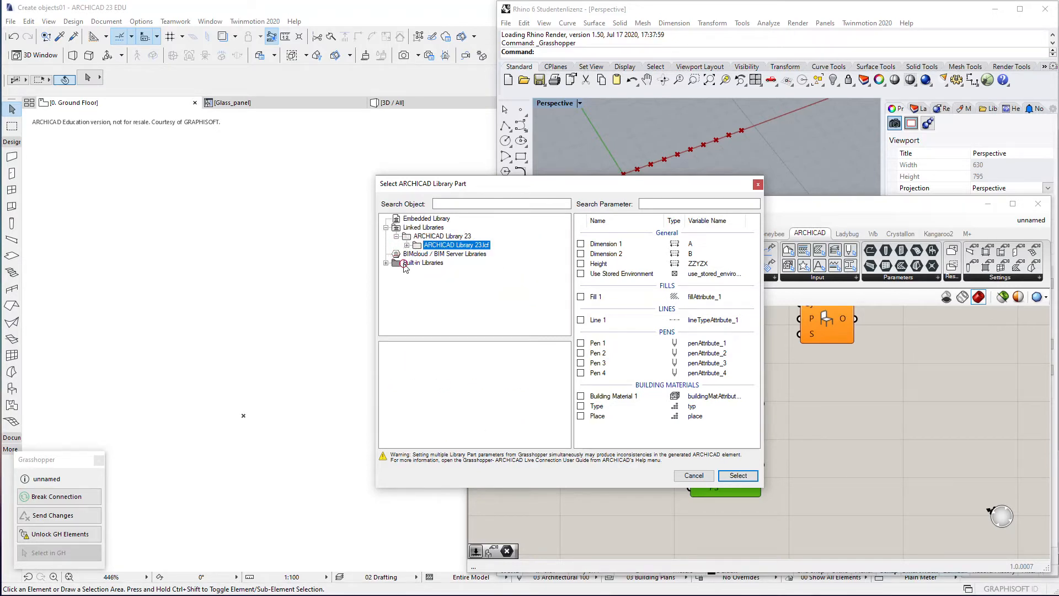
click(408, 263)
Step: Choose Glass_panel.gsm from the Embedded Library as the settings component's library part
click(427, 219)
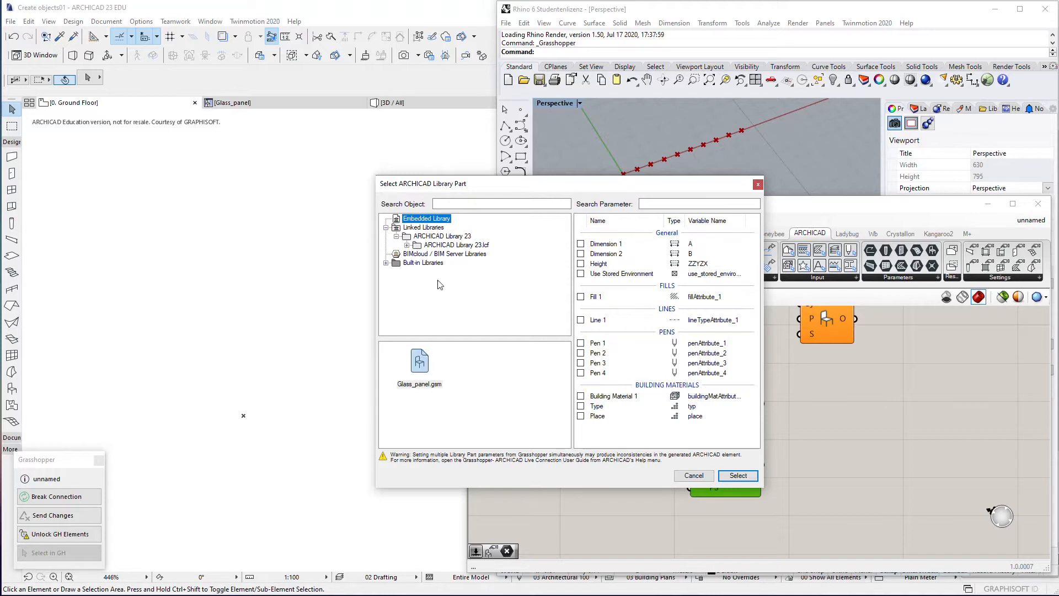
click(420, 361)
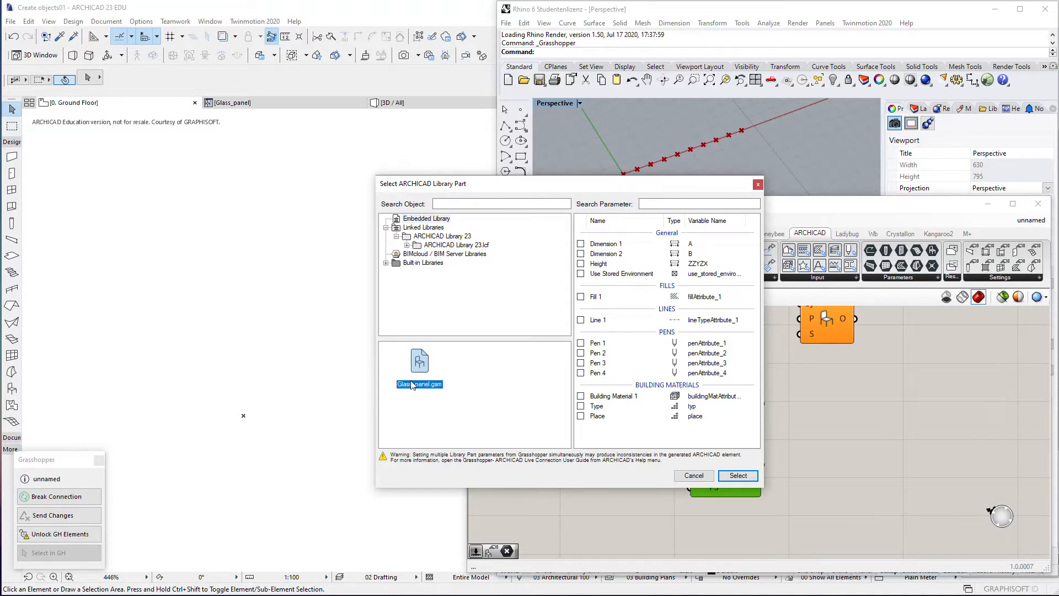
click(736, 475)
Step: Connect the settings component's S output to the Object component's S input and disconnect it again
mouse_move(721, 411)
mouse_down()
mouse_move(736, 408)
mouse_move(723, 412)
mouse_up()
right_drag(723, 413, 705, 424)
drag(745, 415, 803, 358)
right_drag(823, 331, 818, 361)
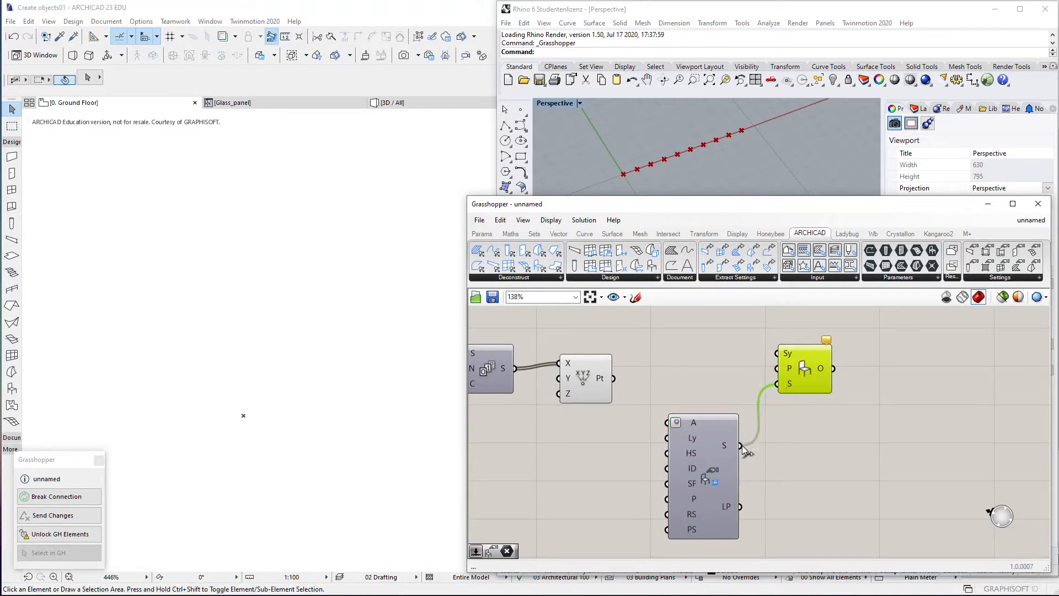
ctrl+drag(745, 450, 788, 391)
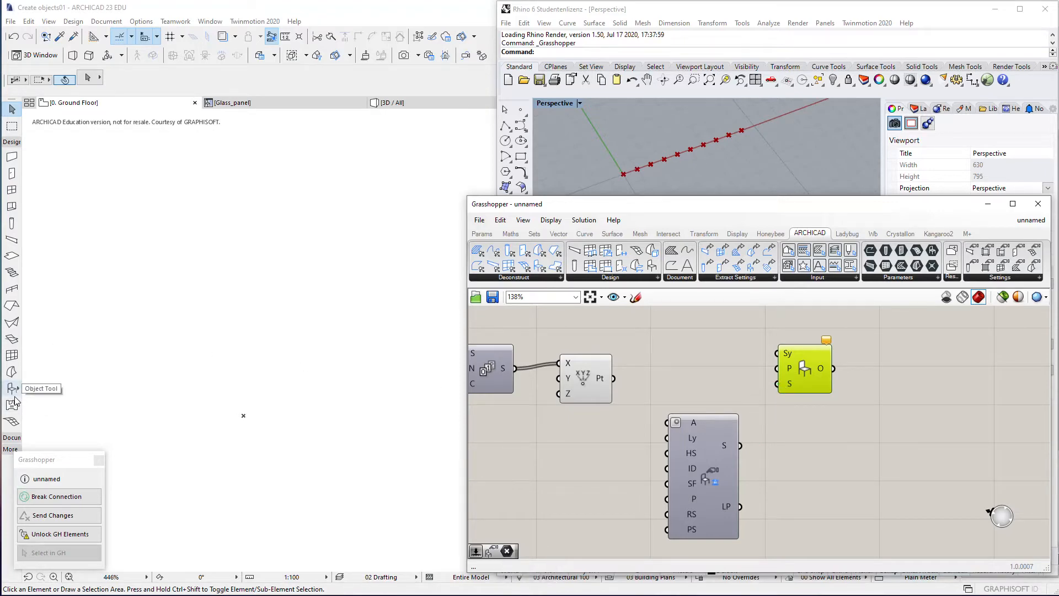
click(98, 172)
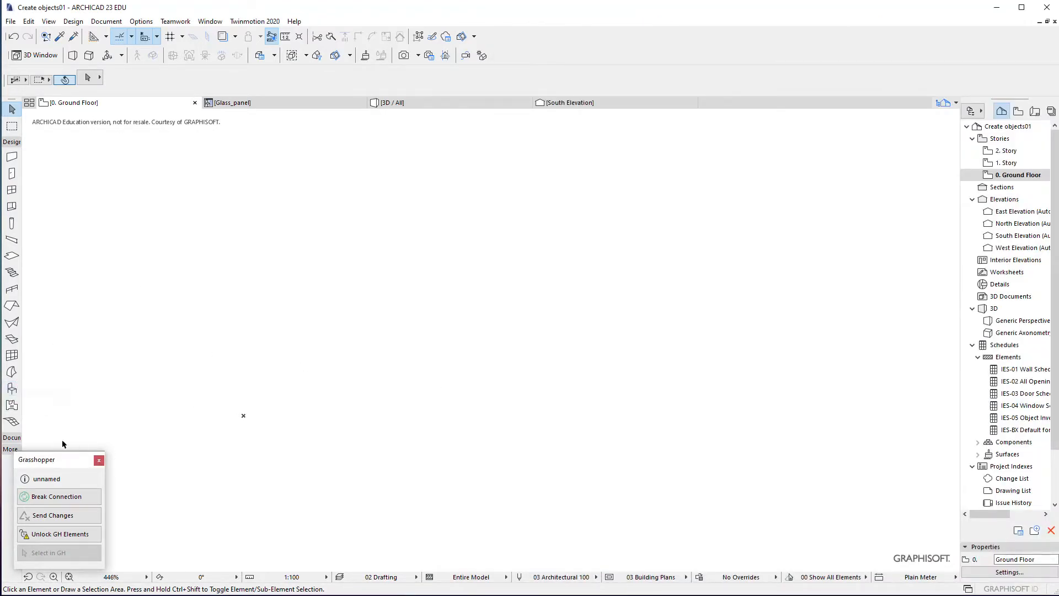
click(272, 593)
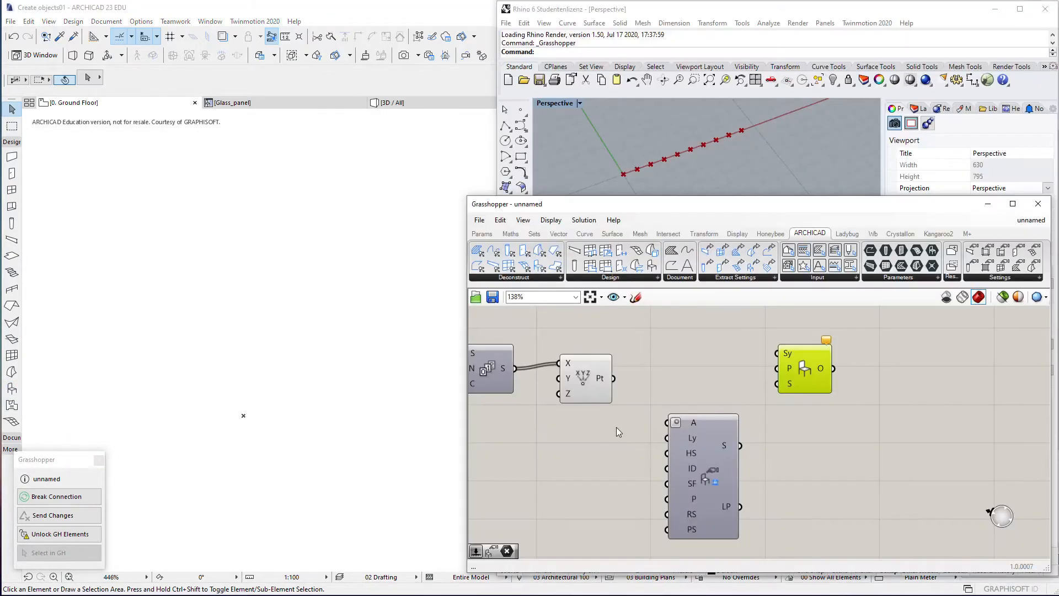
Step: Reopen the settings component's library part selection and enable Dimension 1, Dimension 2 and Height as Glass_panel inputs
click(696, 445)
right_click(696, 446)
click(726, 528)
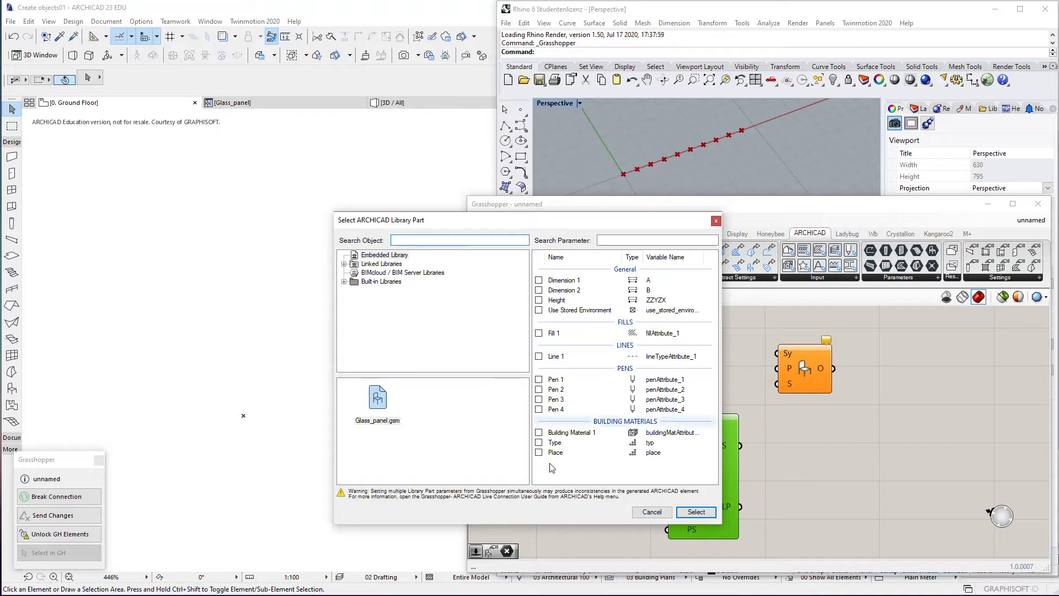
click(538, 290)
click(539, 300)
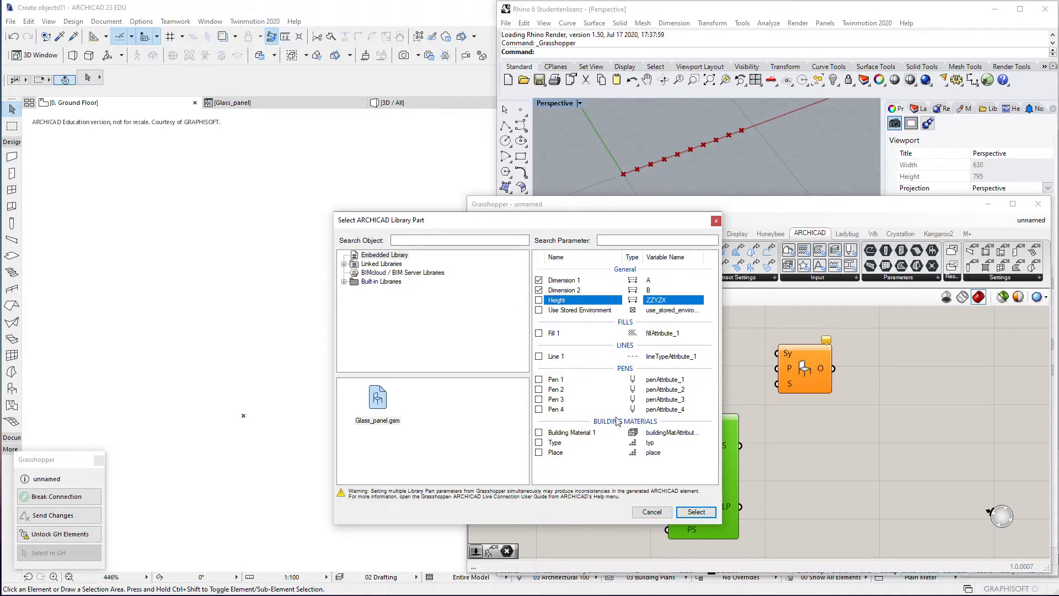
click(539, 300)
click(692, 510)
Step: Enable Building Material 1, Type and Place as additional Glass_panel inputs of the settings component
right_drag(660, 497, 662, 438)
drag(697, 435, 703, 451)
right_click(703, 450)
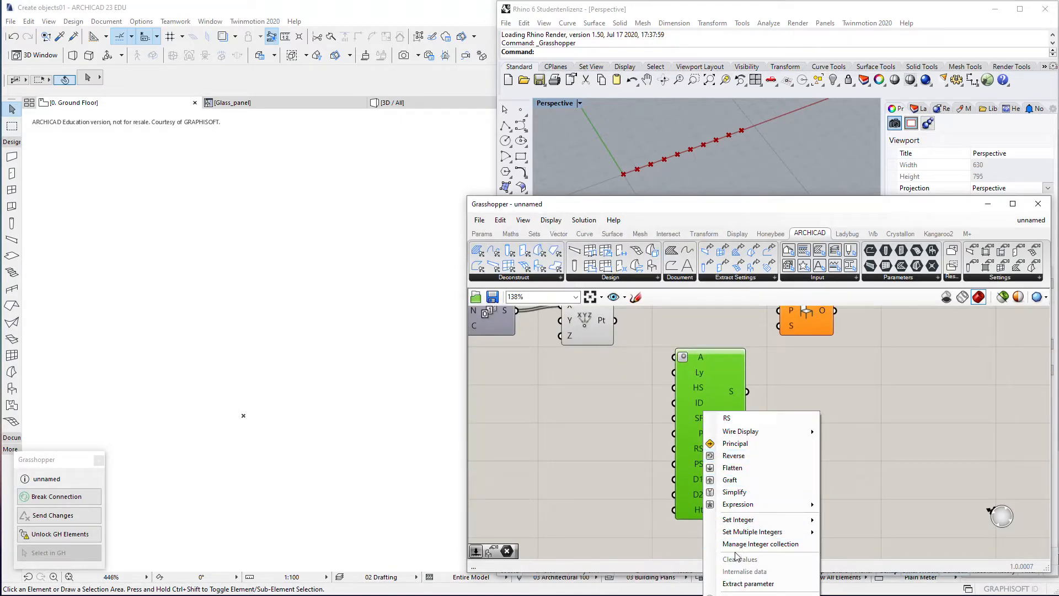
right_click(716, 407)
click(752, 482)
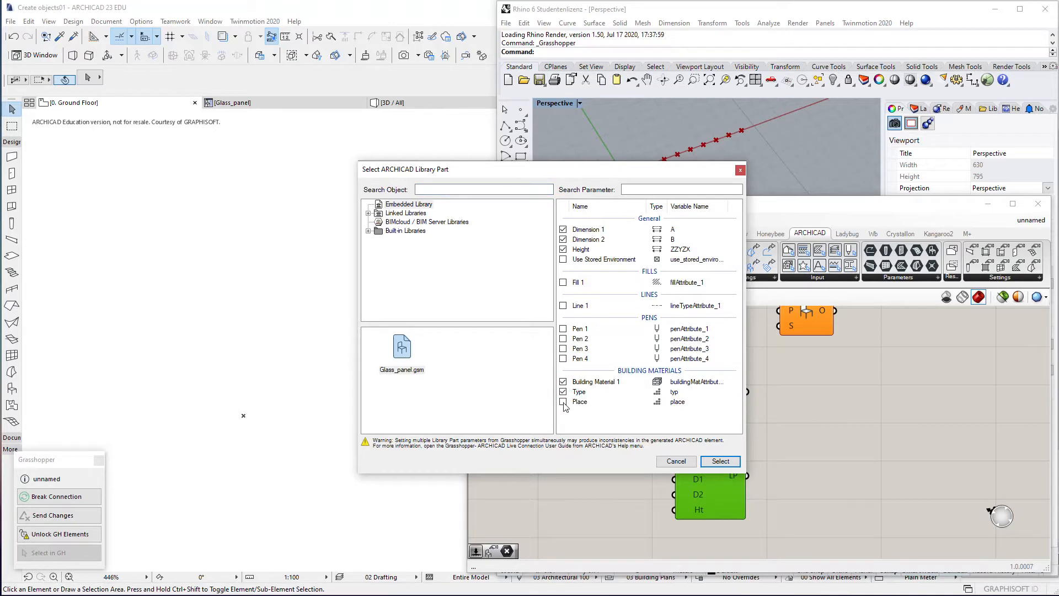
click(718, 464)
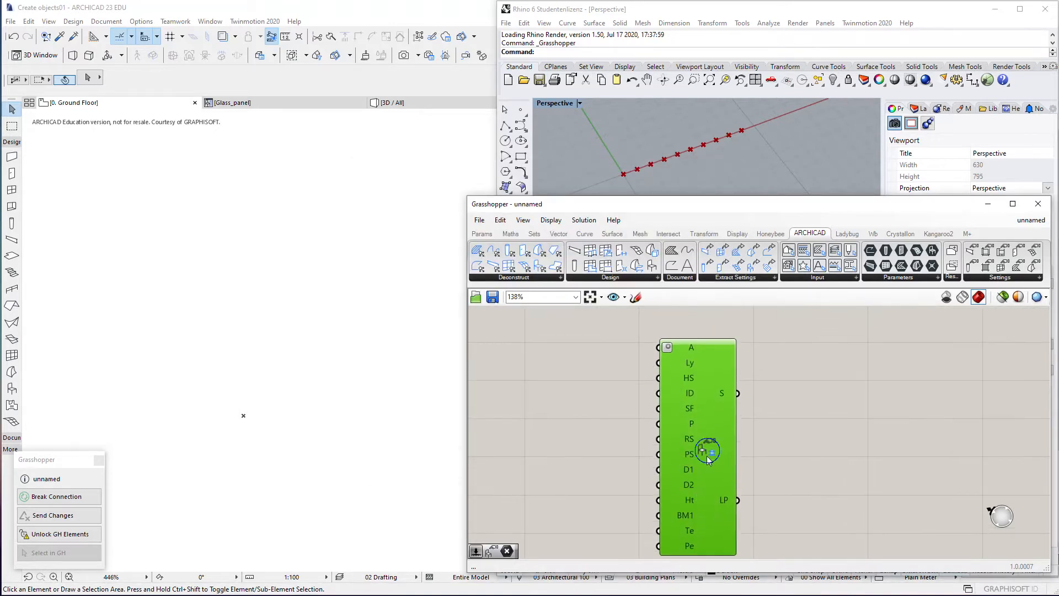
Step: Review the enabled Glass_panel parameters in the library part selection and close it without changes
scroll(684, 512, down, 2)
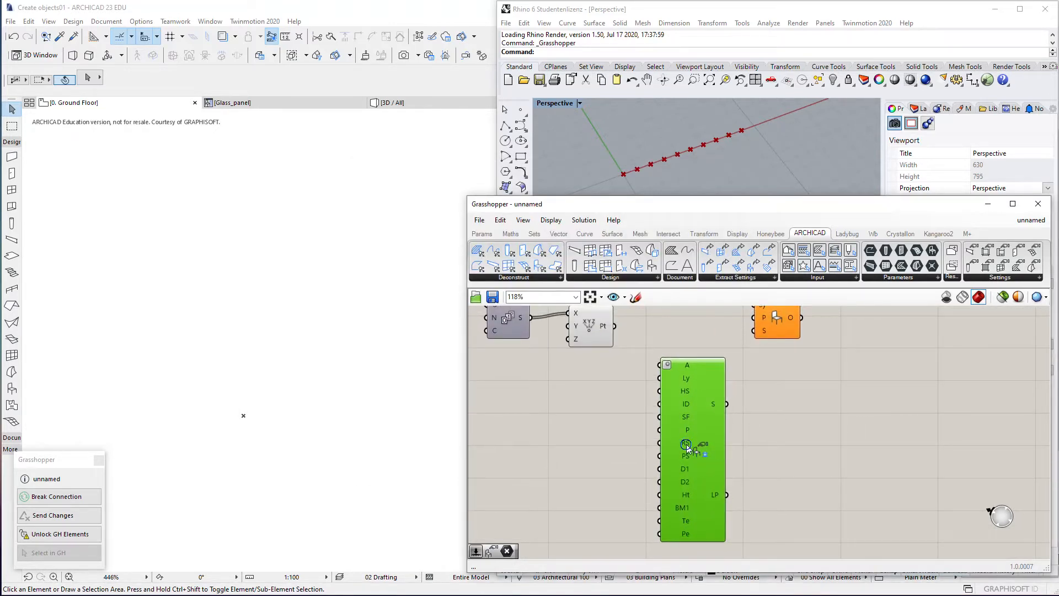
right_click(697, 461)
click(717, 533)
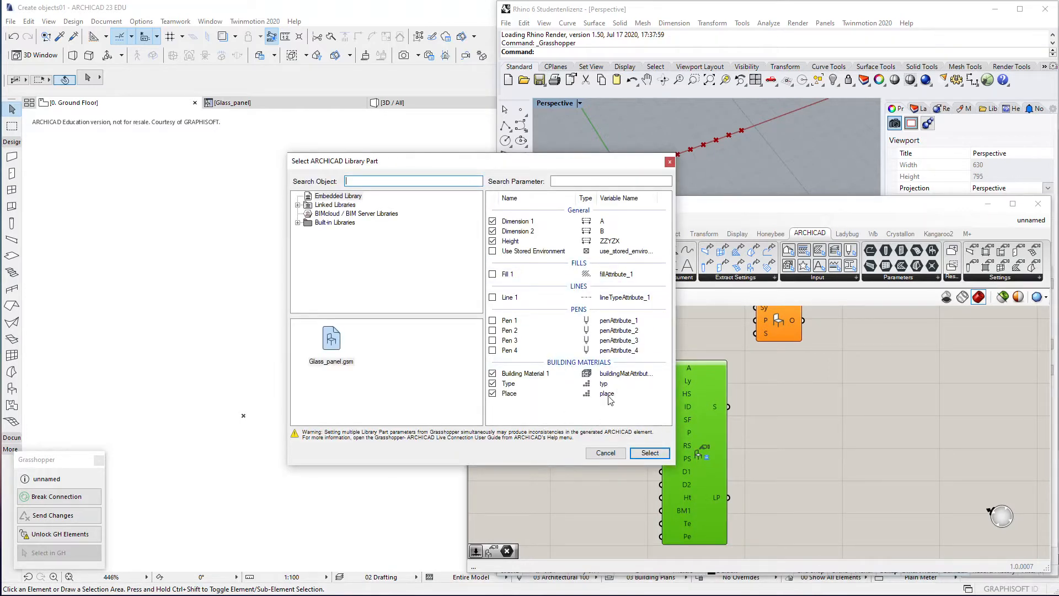
click(605, 452)
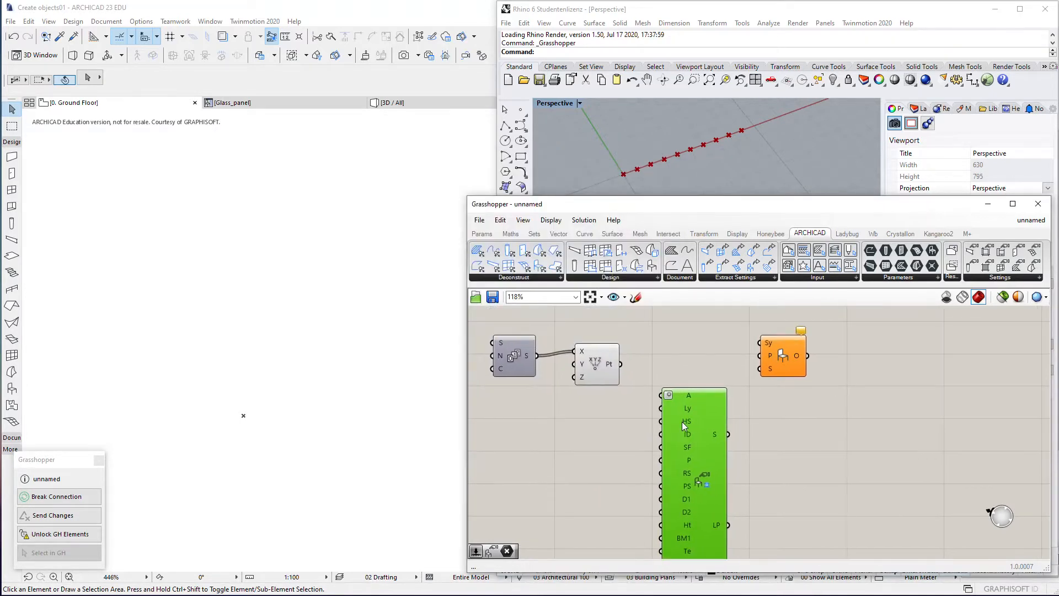
Step: Connect the settings component's S output to the Object component's S input and align Construct Point and Series
drag(716, 474, 746, 408)
drag(579, 399, 587, 392)
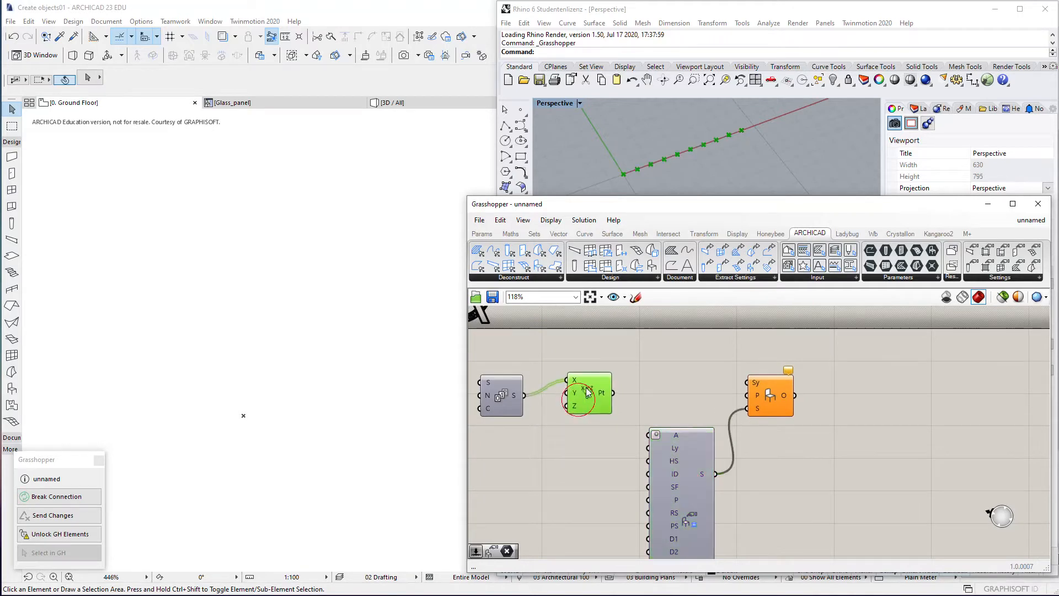
right_drag(640, 375, 654, 398)
drag(513, 420, 515, 407)
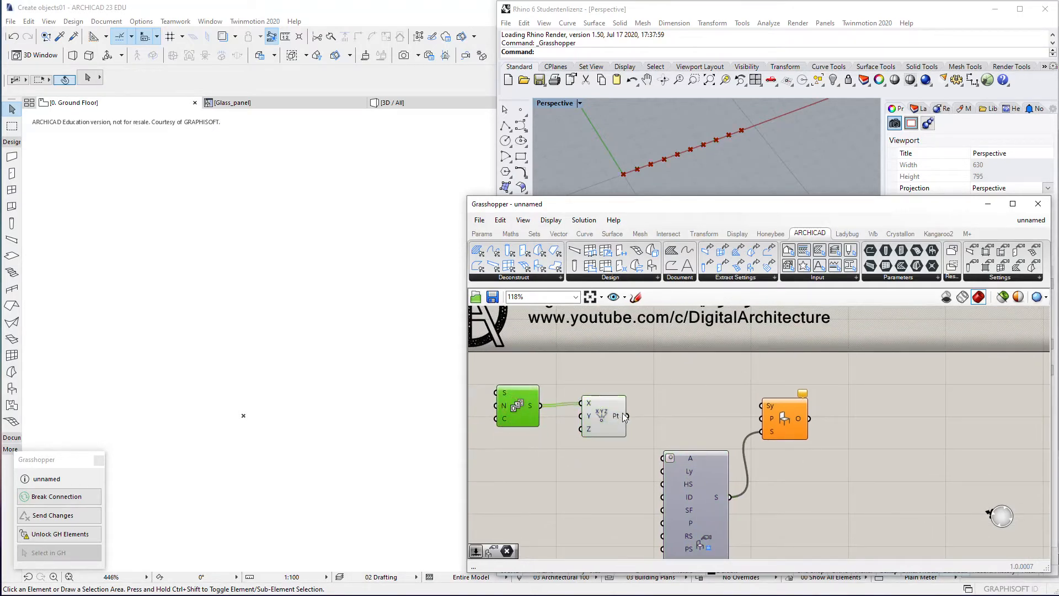
Step: Connect Construct Point's Pt output to the Object component's P input and inspect the placed panels in the floor plan and 3D
drag(627, 415, 760, 418)
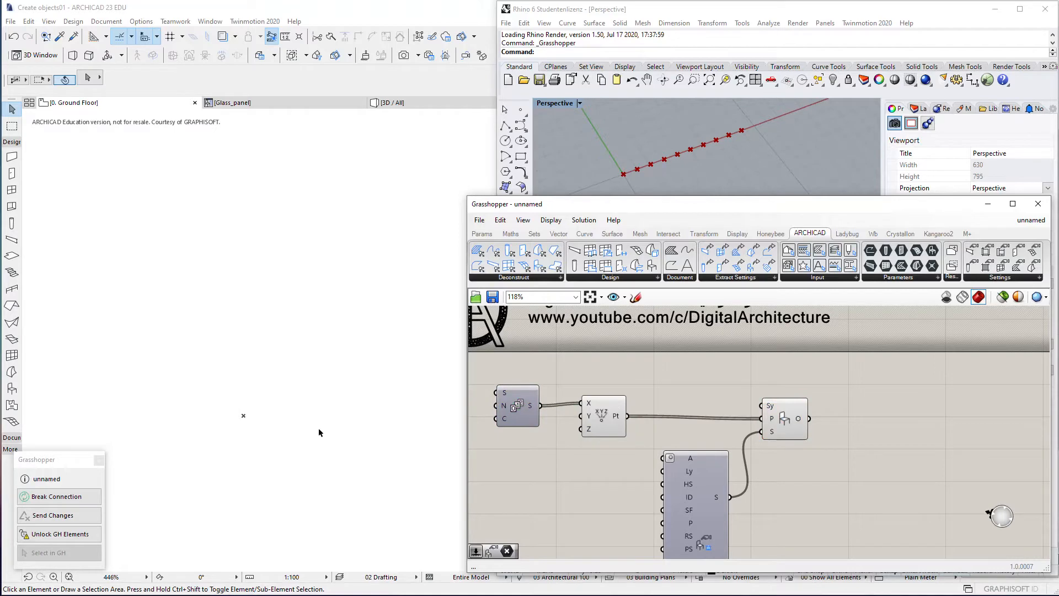
scroll(350, 434, down, 1)
middle_drag(350, 434, 310, 395)
scroll(422, 409, up, 4)
scroll(628, 436, down, 1)
scroll(643, 438, down, 4)
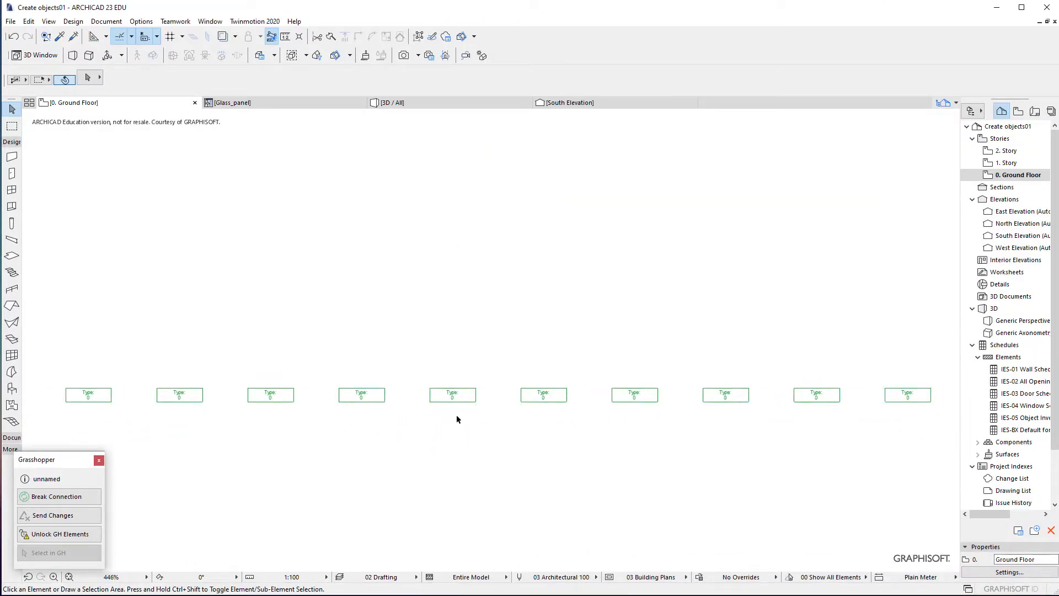
click(392, 102)
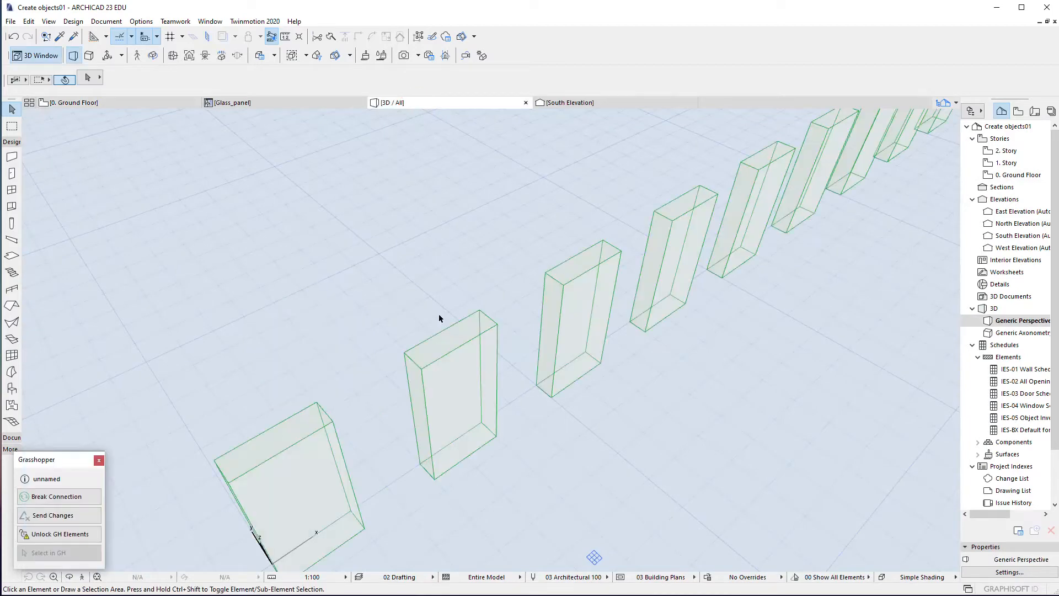
shift+middle_drag(523, 337, 361, 416)
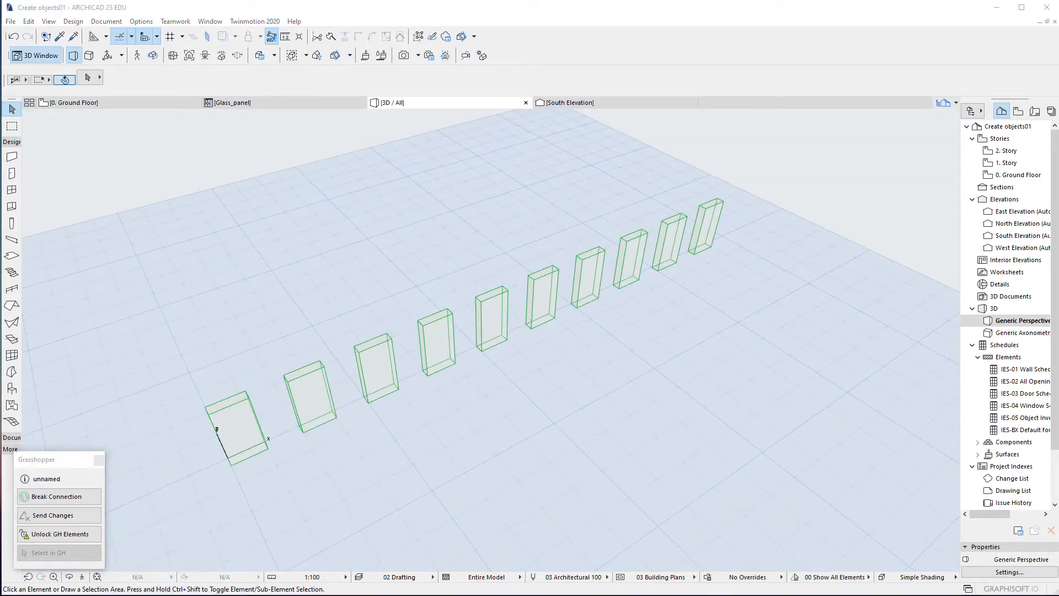
Step: Rearrange the Object and settings components on the Grasshopper canvas and bring the ARCHICAD ground floor plan back into view
click(177, 594)
scroll(570, 454, down, 3)
right_drag(573, 455, 646, 419)
scroll(655, 422, up, 3)
drag(742, 451, 760, 451)
drag(892, 338, 876, 478)
drag(714, 379, 557, 341)
drag(659, 366, 724, 352)
click(747, 421)
click(138, 111)
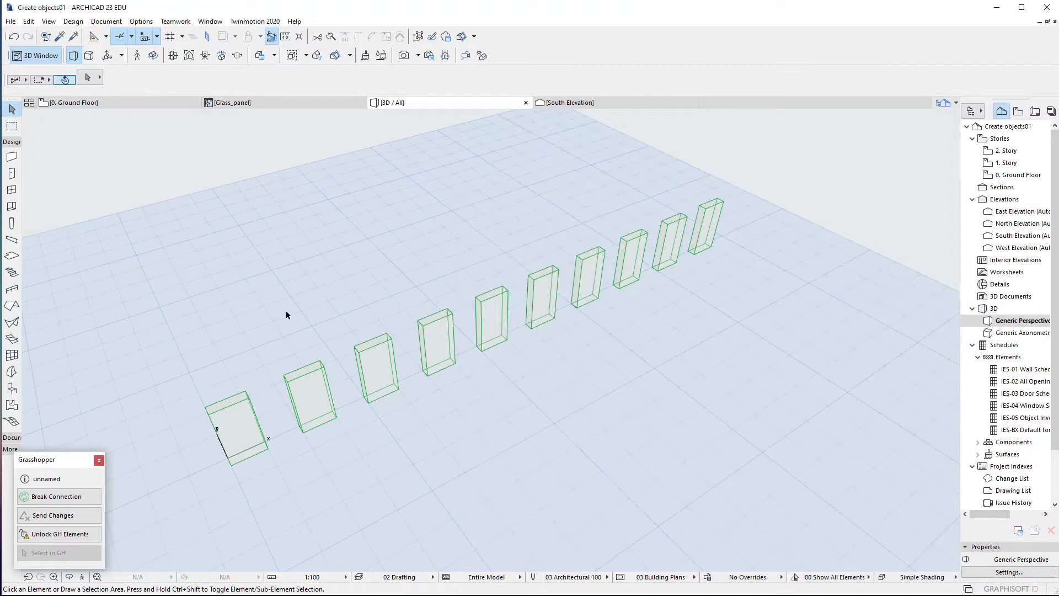
click(130, 103)
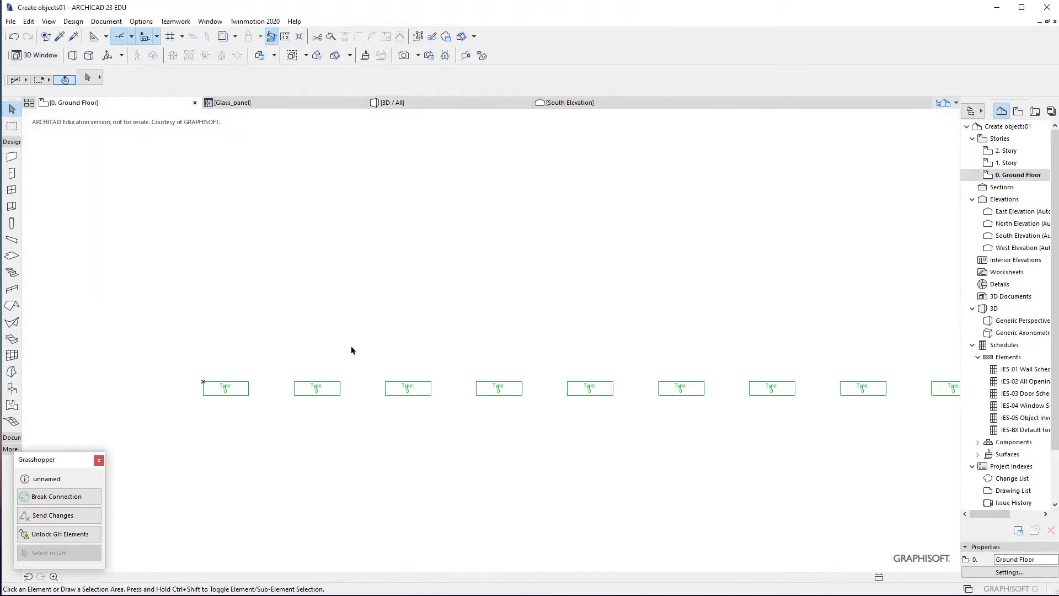
middle_drag(385, 387, 331, 382)
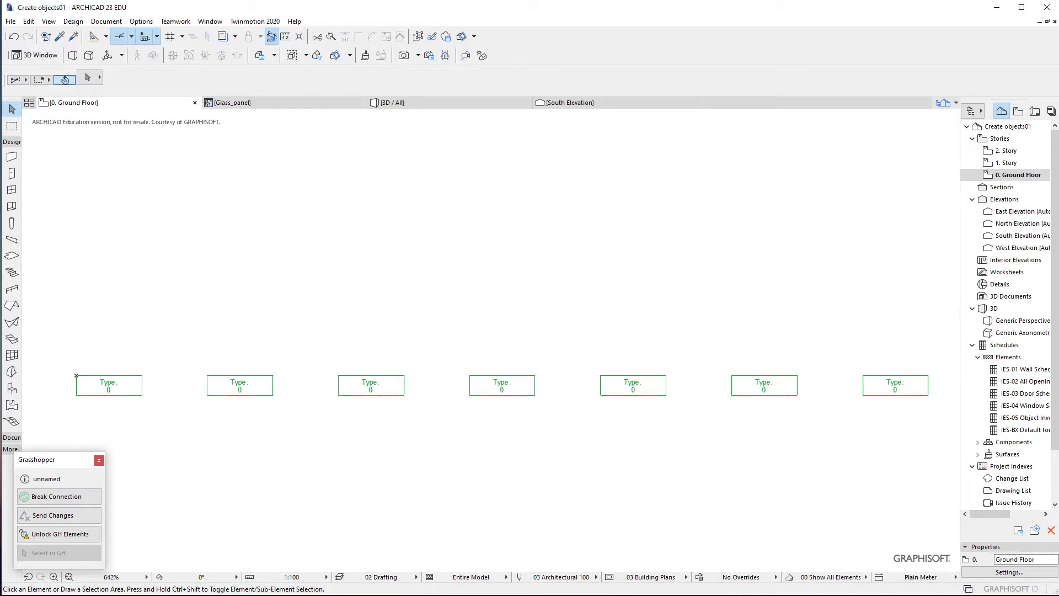
Step: Add a Building Material input component beside the Glass_panel settings component and duplicate it
click(177, 593)
scroll(697, 409, down, 2)
right_drag(728, 449, 703, 471)
scroll(692, 468, up, 3)
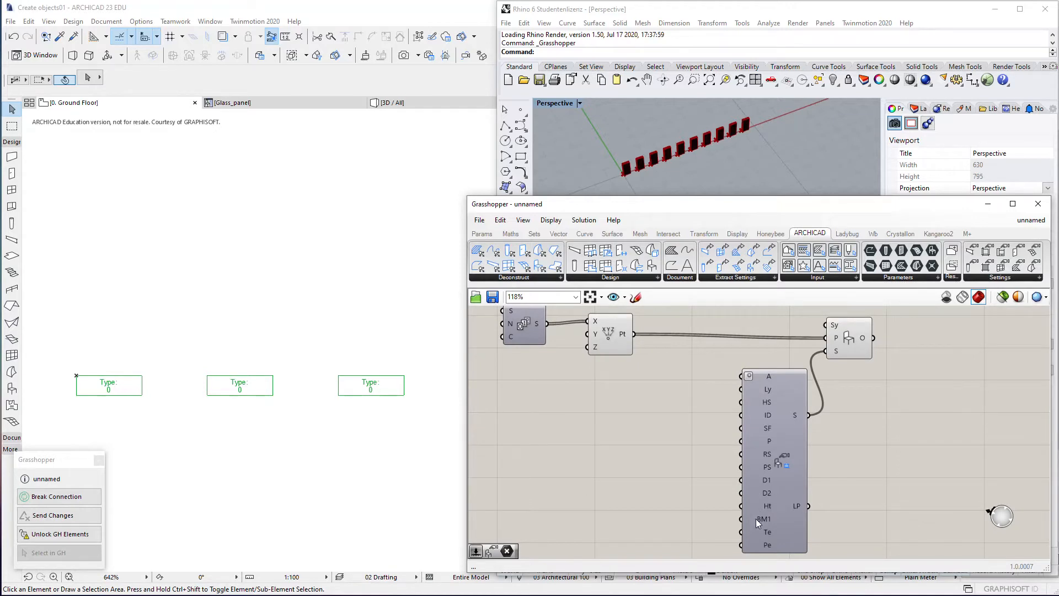
mouse_move(759, 518)
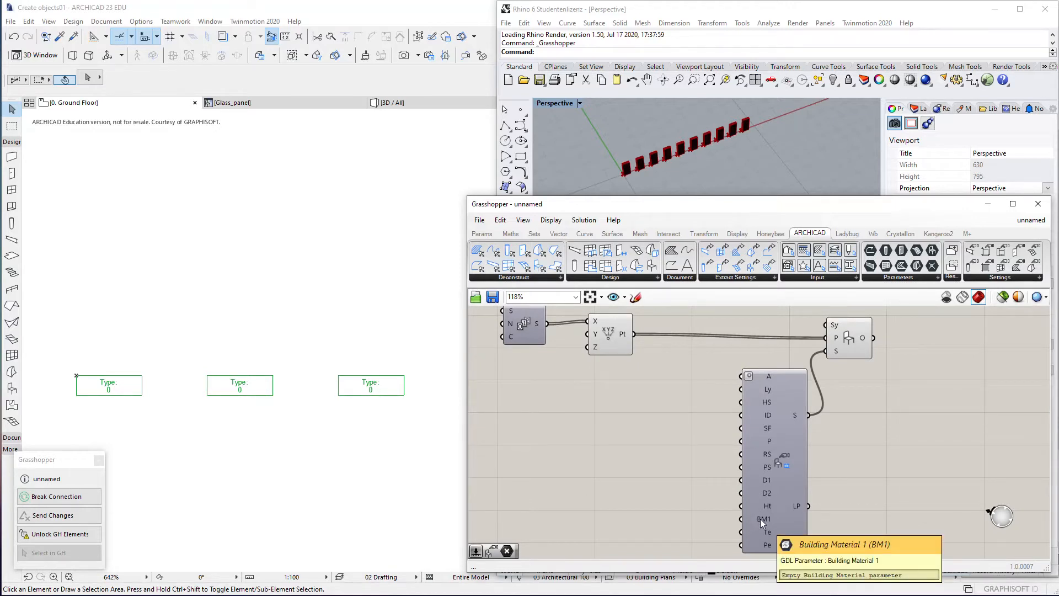
click(839, 281)
click(811, 312)
click(573, 496)
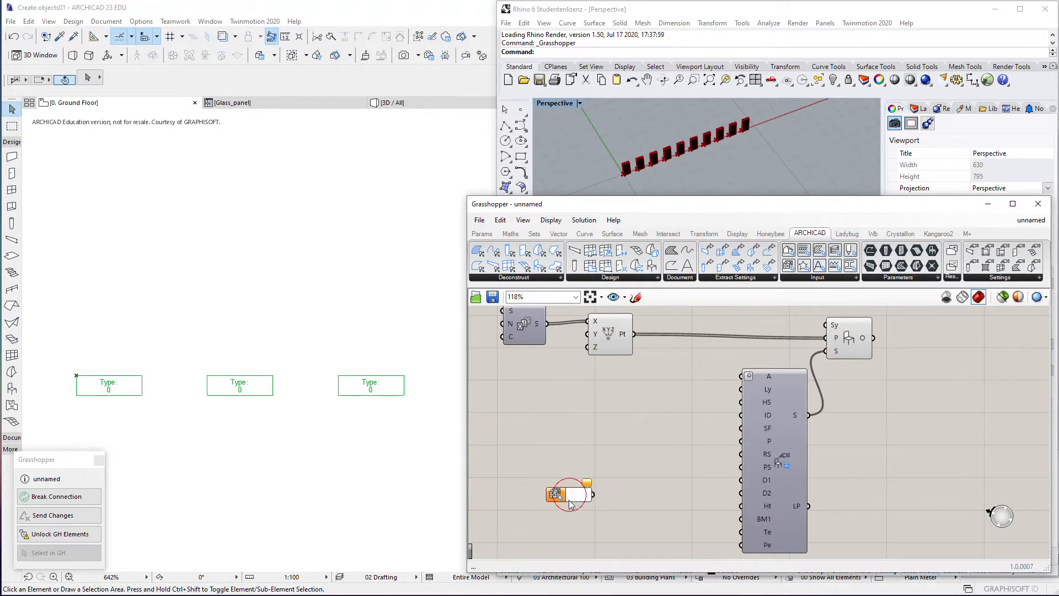
scroll(574, 495, up, 3)
right_drag(573, 496, 603, 409)
drag(571, 405, 526, 367)
scroll(627, 345, down, 3)
right_drag(628, 345, 630, 433)
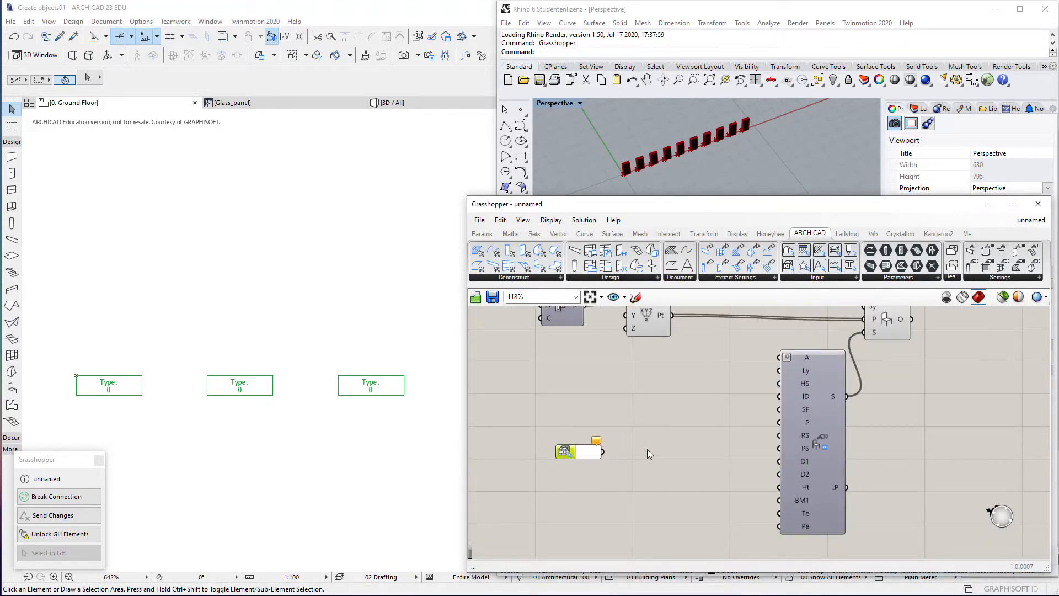
drag(578, 455, 575, 435)
key(ctrl+c)
key(ctrl+v)
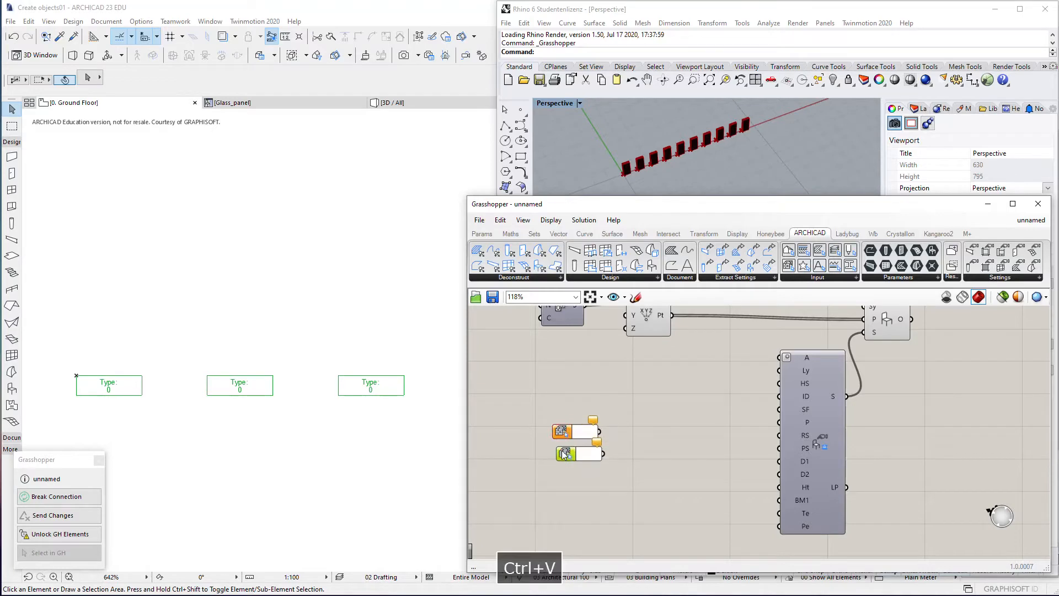
Step: Assign Glass to the first Building Material component and try to choose a material for its copy
double_click(589, 432)
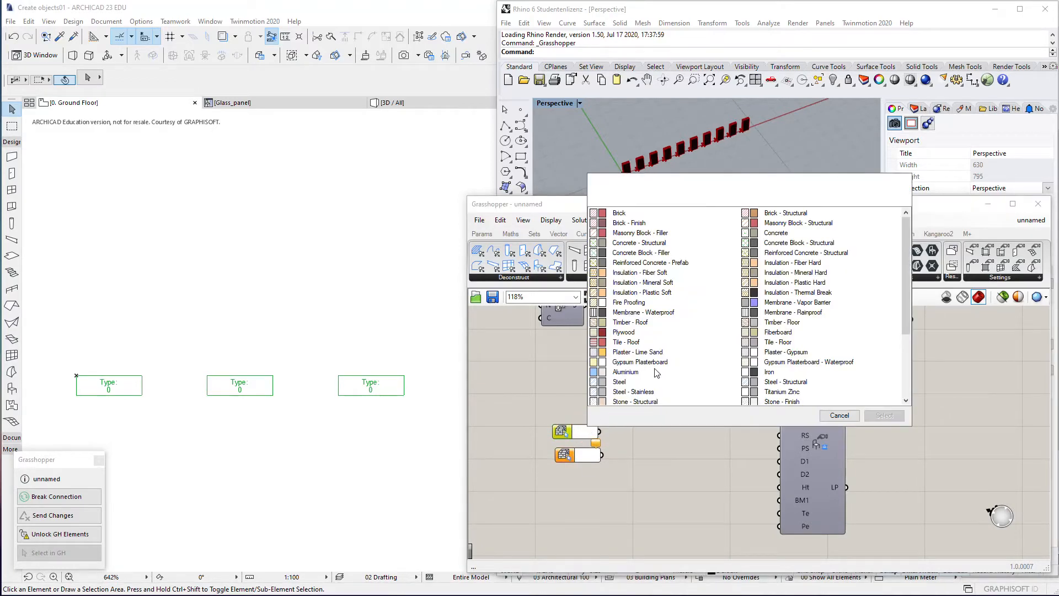
scroll(656, 373, down, 4)
click(633, 329)
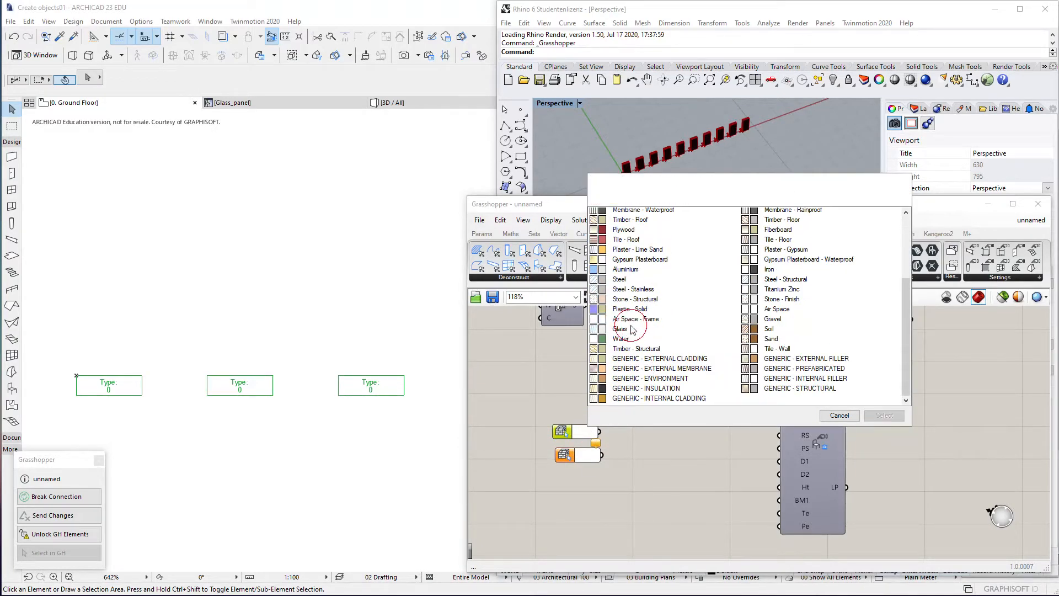
double_click(627, 328)
double_click(584, 455)
double_click(584, 455)
key(Escape)
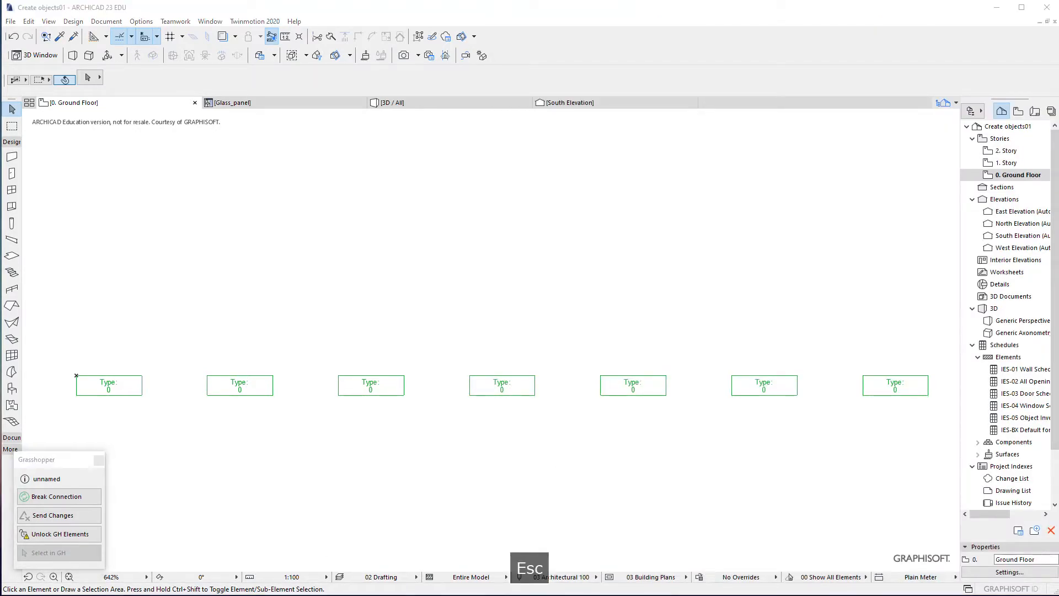
Step: Switch to the GDL Reference Guide in Acrobat Reader, view its BUILDING_MATERIAL page and close the document
click(212, 595)
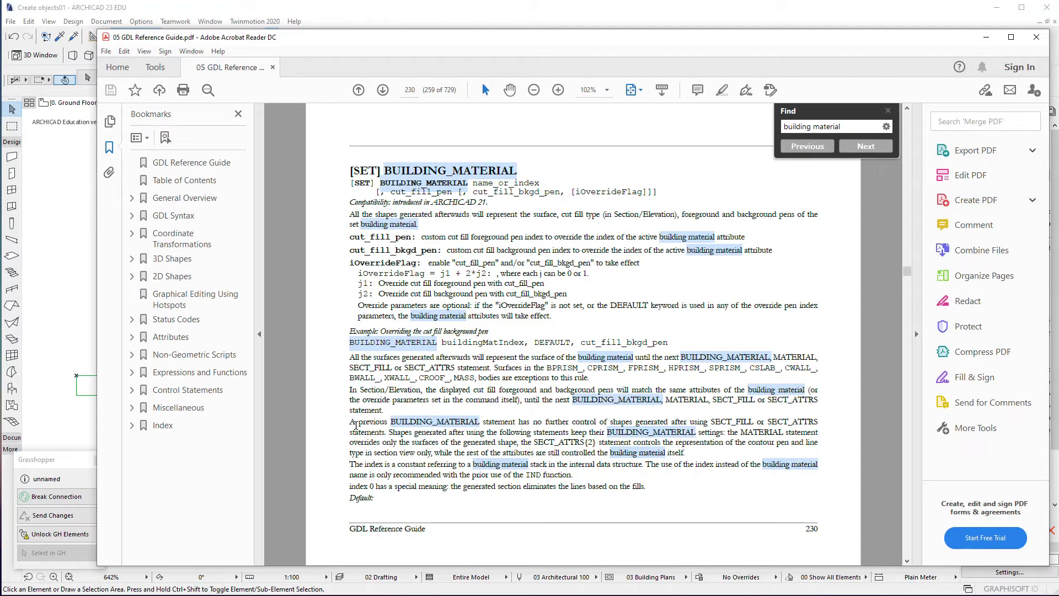
key(Escape)
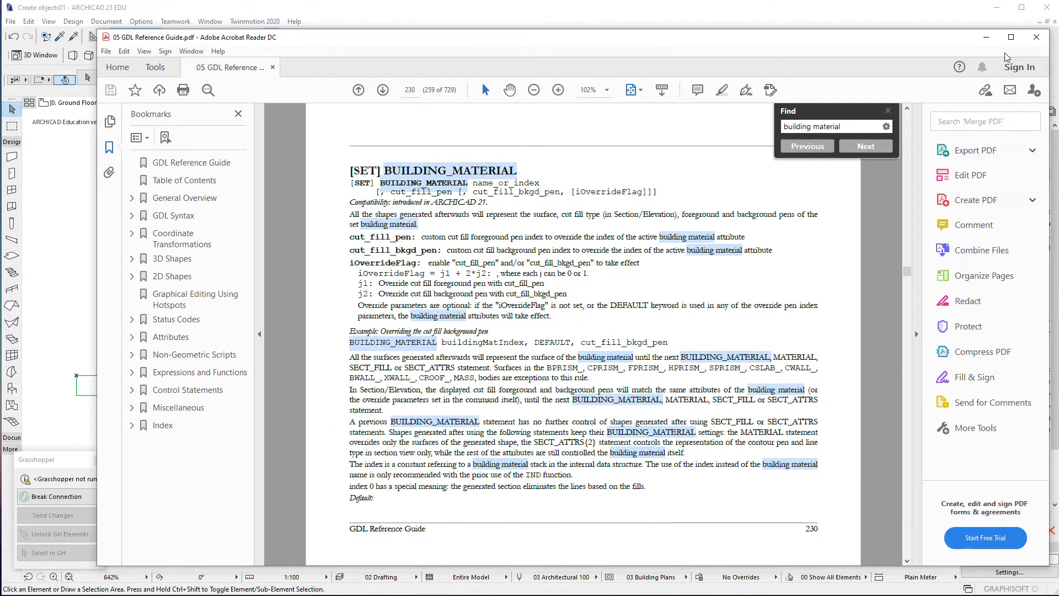
click(1035, 37)
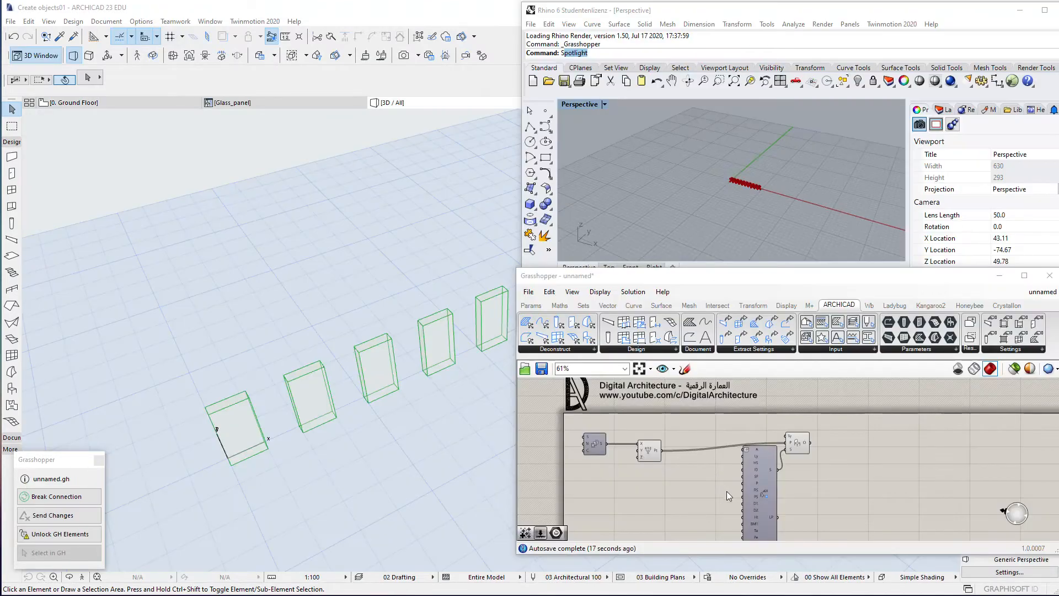
Step: Add an ARCHICAD Building Material input component below Construct Point on the Grasshopper canvas
scroll(680, 500, up, 2)
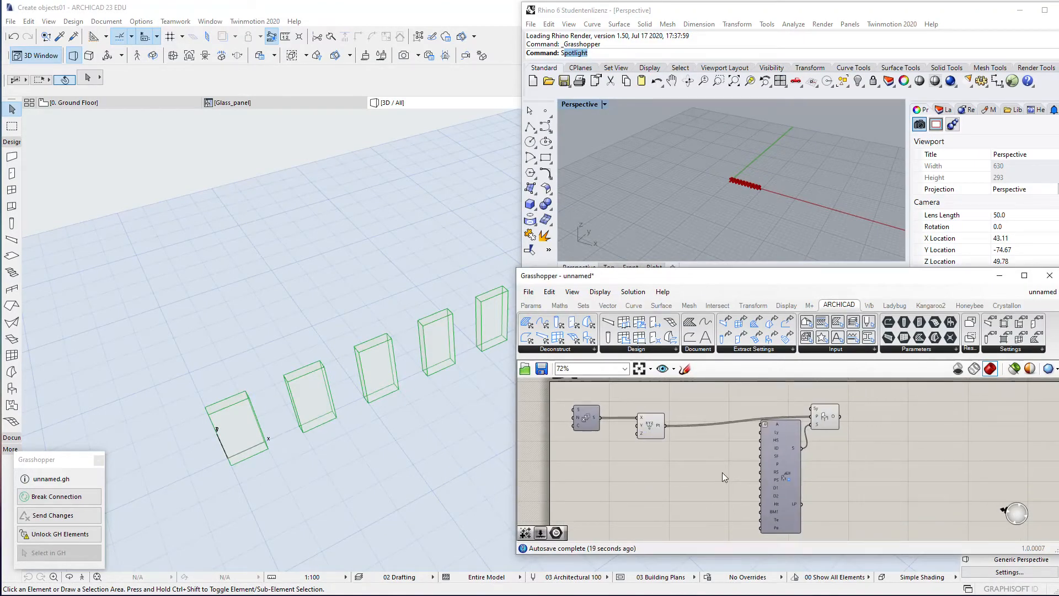
drag(728, 277, 729, 287)
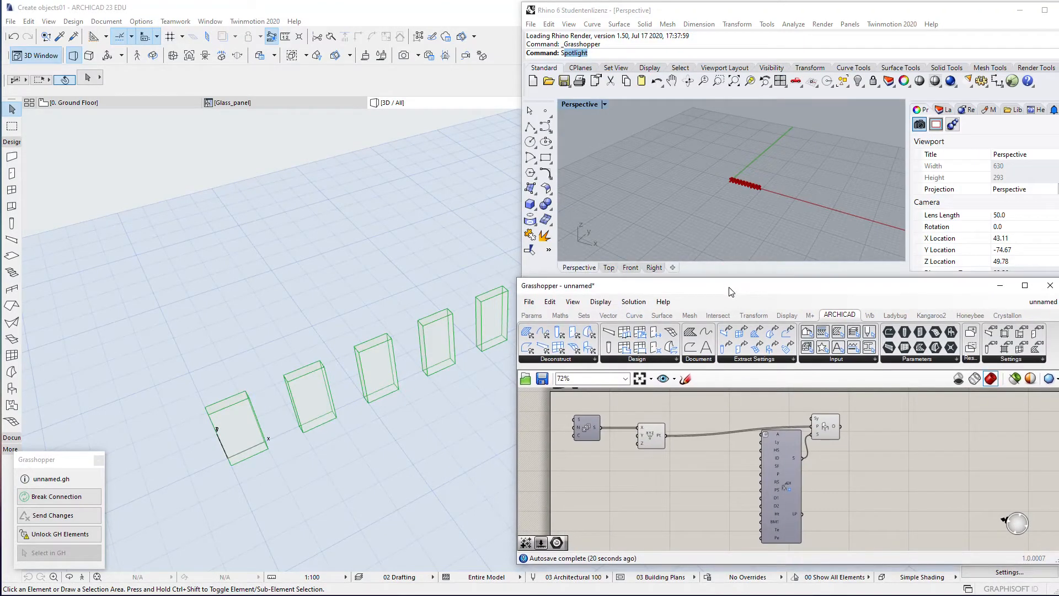
click(816, 359)
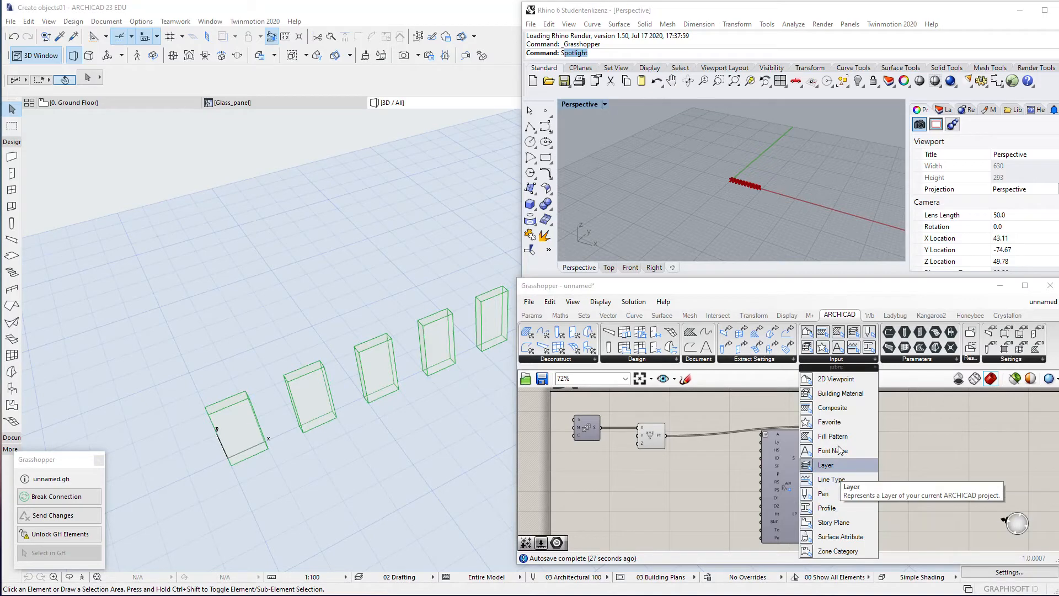
drag(842, 479, 675, 465)
Step: Assign the Glass material to the Building Material component and save the Grasshopper definition
double_click(660, 473)
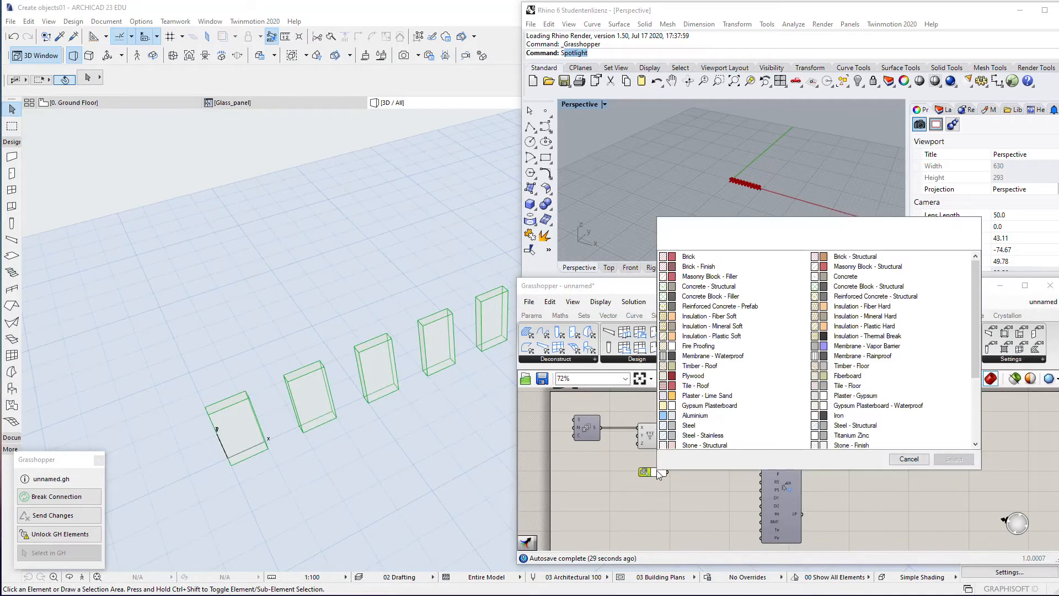
scroll(744, 433, down, 5)
scroll(744, 428, up, 5)
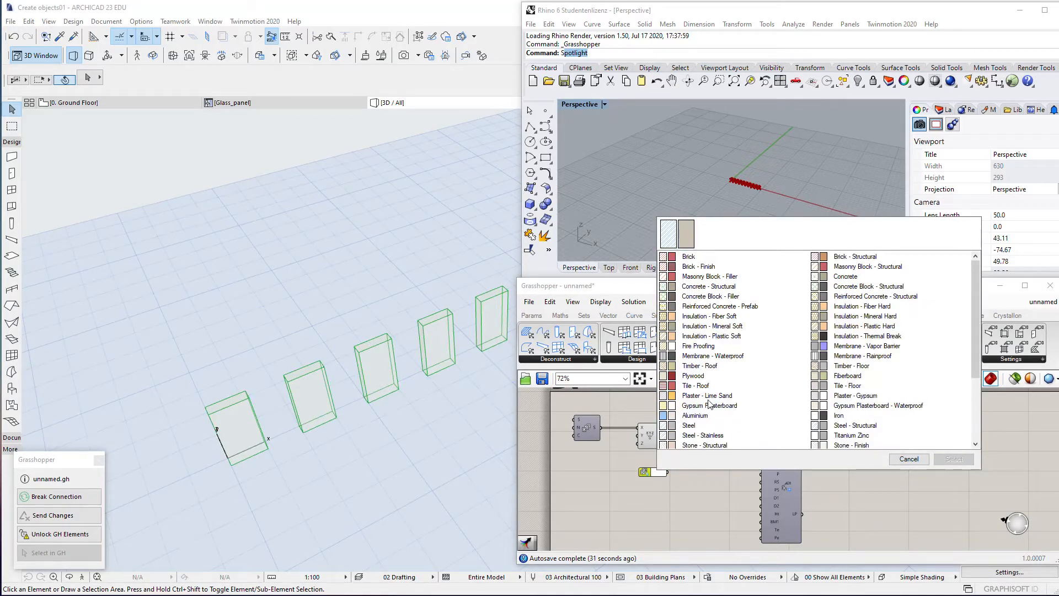
scroll(710, 403, down, 3)
click(695, 375)
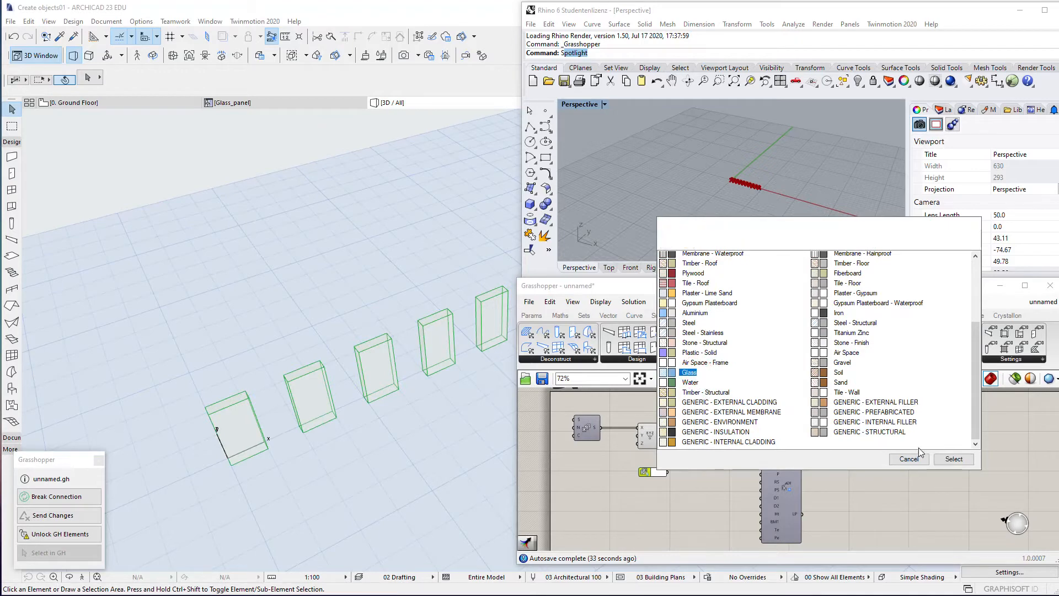
click(947, 458)
key(ctrl+s)
scroll(714, 468, up, 2)
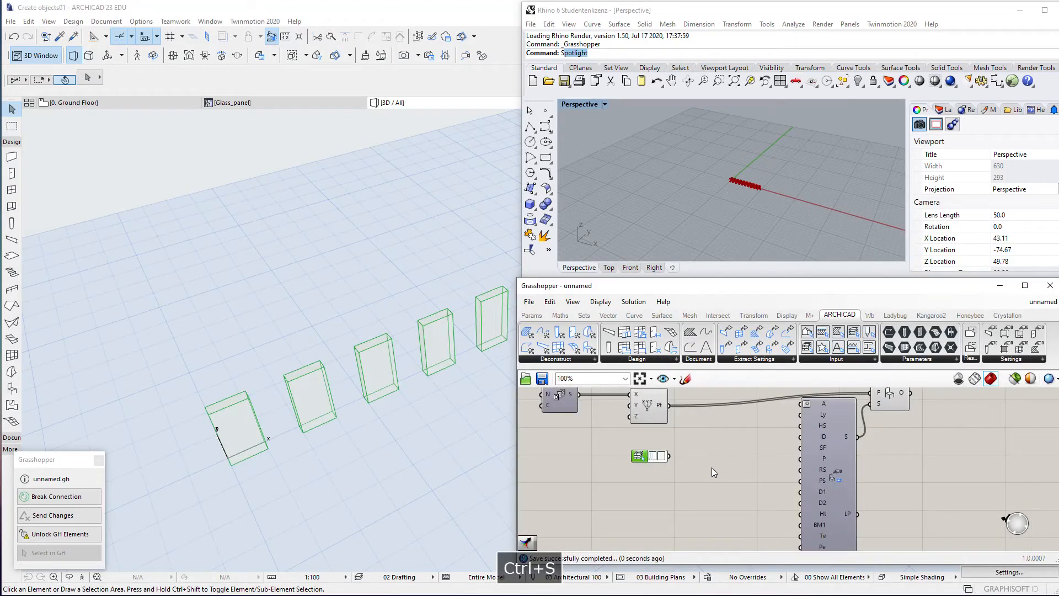
Step: Add a second Building Material input component and place it directly below the Glass one
click(812, 364)
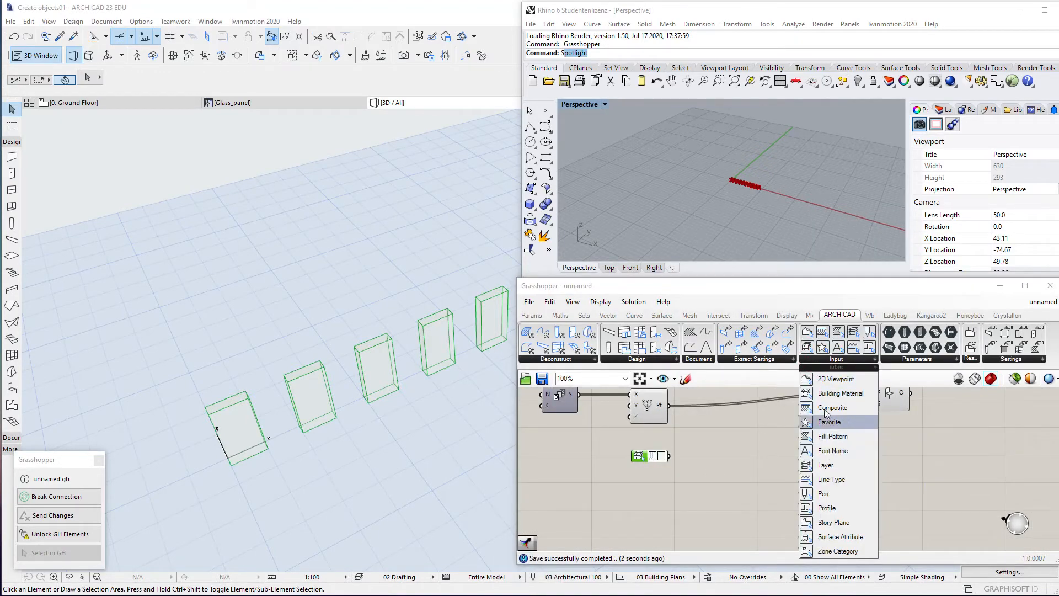
click(821, 397)
click(629, 490)
scroll(645, 482, up, 2)
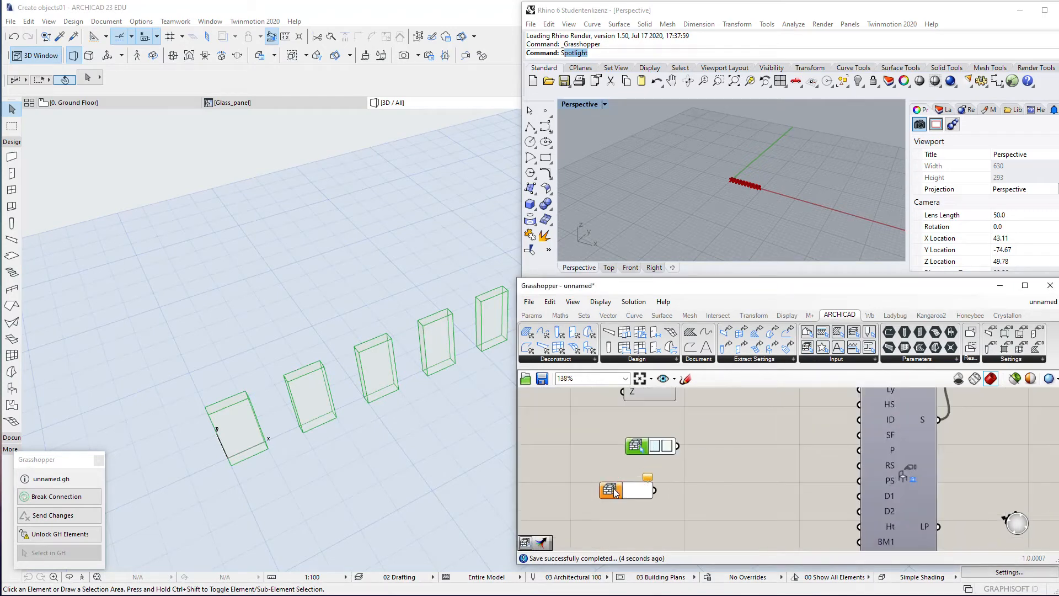
drag(613, 491, 650, 484)
Step: Assign the Aluminium material to the second Building Material component
double_click(662, 446)
click(705, 461)
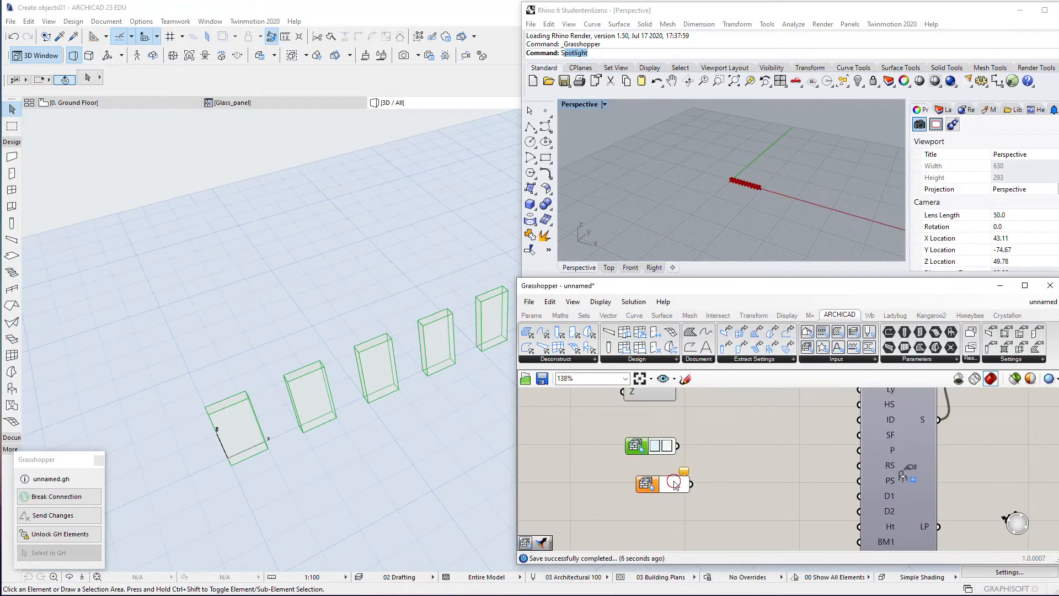
double_click(673, 481)
double_click(711, 425)
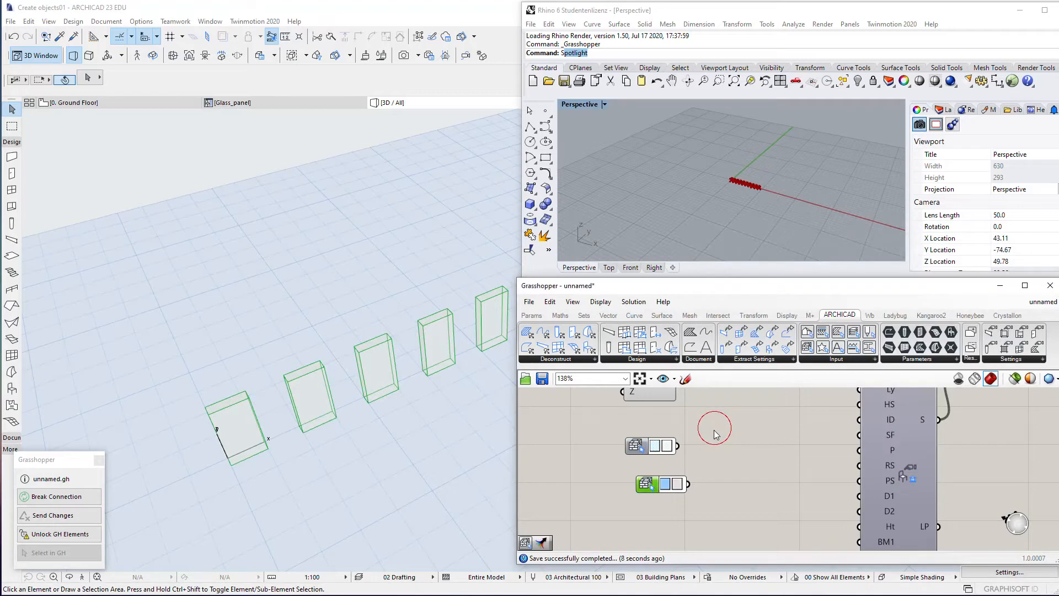
Step: Move Construct Point and Series upward to align them with the Object component's P input
scroll(706, 466, down, 2)
scroll(704, 466, down, 2)
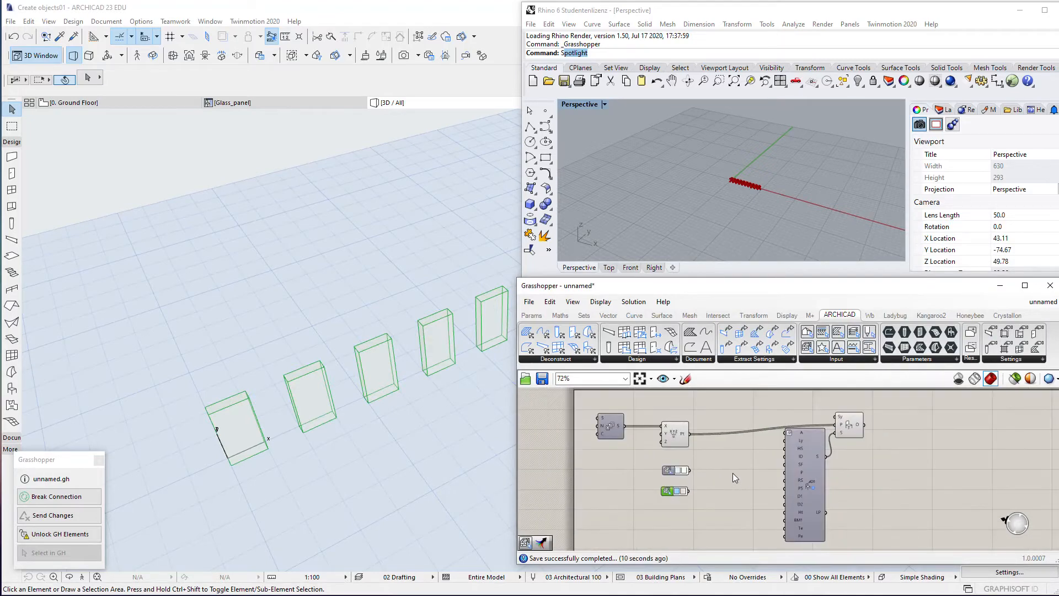
scroll(731, 471, up, 1)
click(882, 412)
click(664, 429)
drag(663, 429, 664, 417)
click(711, 442)
drag(589, 420, 588, 413)
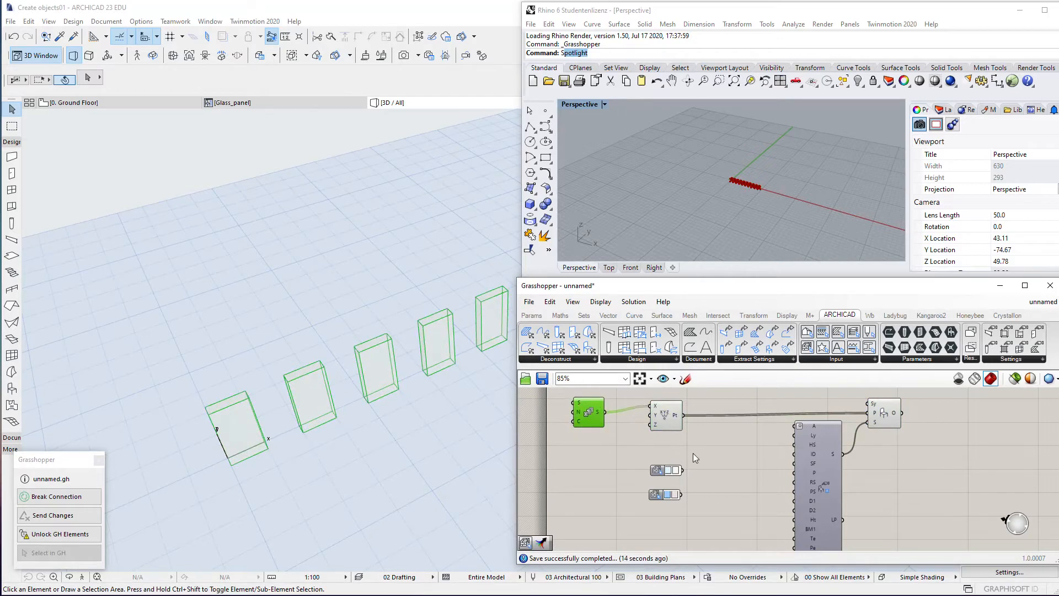
Step: Add a Random component to the canvas between Construct Point and the settings component
double_click(716, 458)
text(rand)
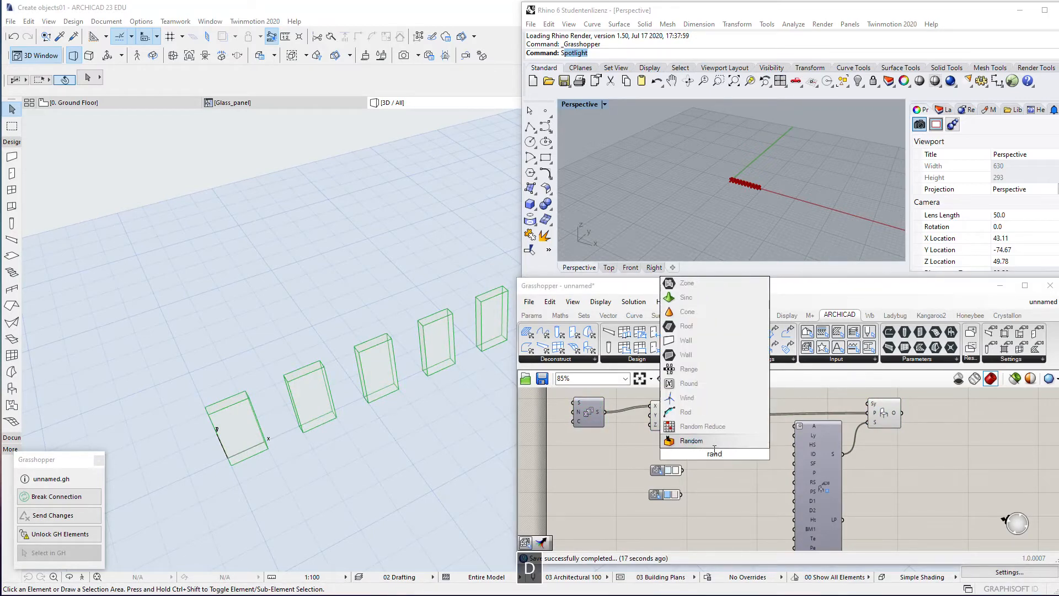
click(714, 445)
scroll(710, 456, up, 1)
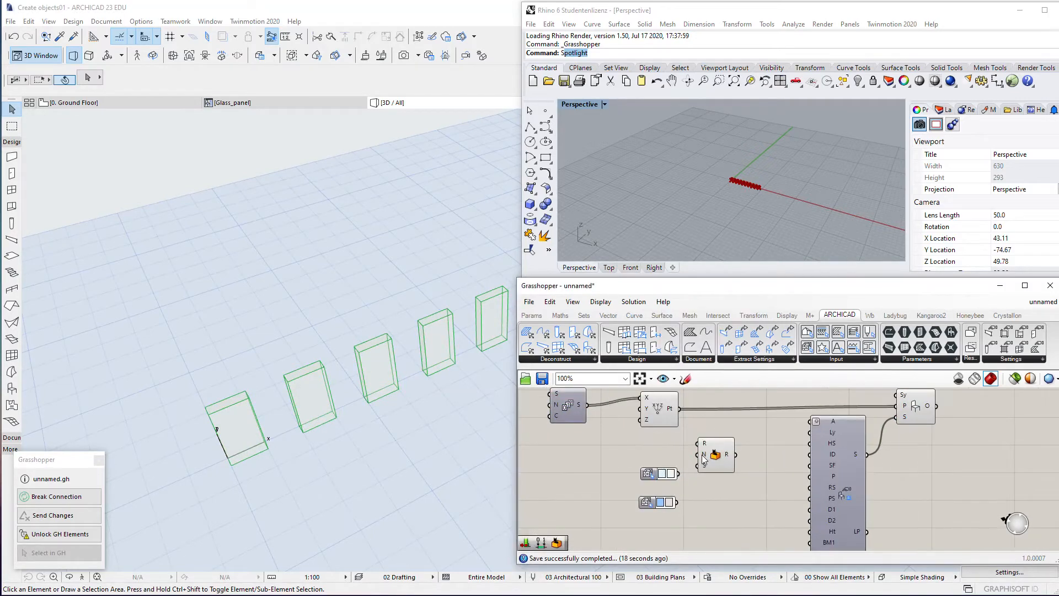
Step: Add a List Length component, feed it Construct Point's Pt output and connect its L output to Random's N input
double_click(693, 454)
text(list)
key(BackSpace)
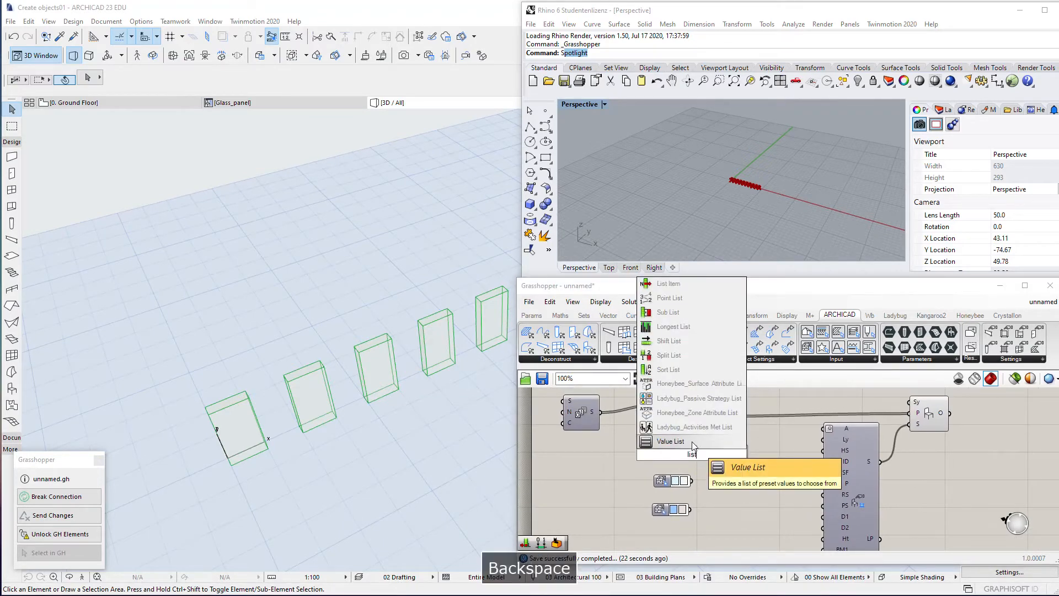
click(693, 444)
drag(686, 439, 728, 462)
right_drag(728, 462, 666, 452)
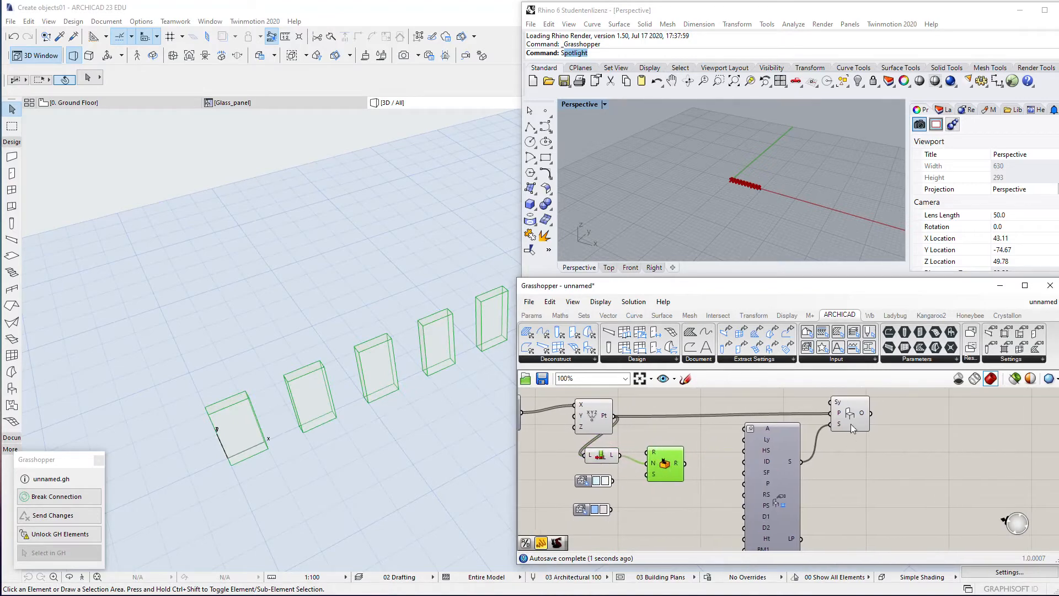
Step: Move Random clear of Construct Point's wires and switch it to produce integer numbers
drag(665, 452, 681, 454)
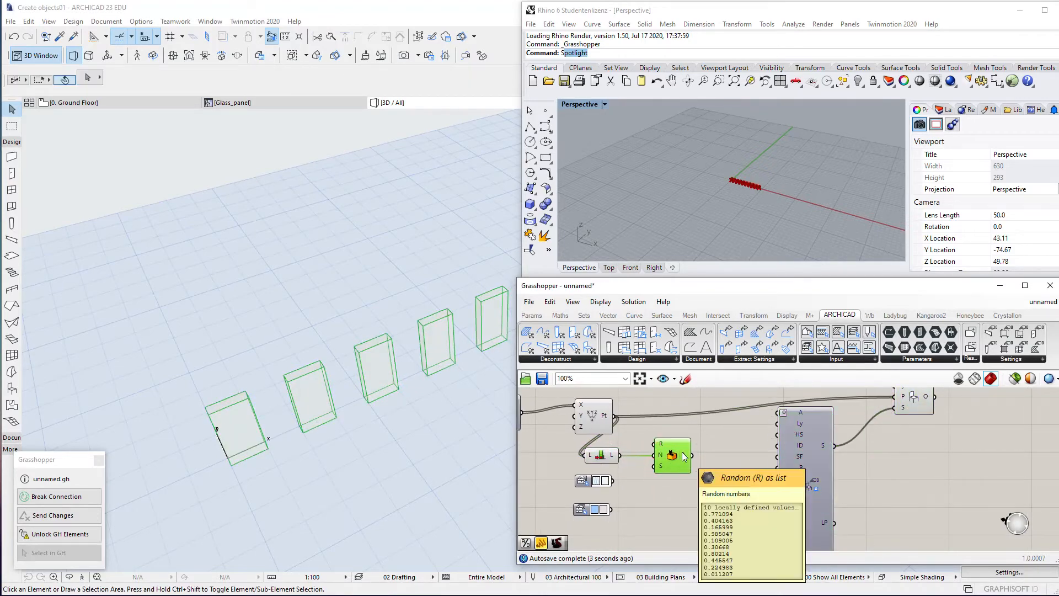
right_drag(659, 466, 681, 452)
right_click(682, 452)
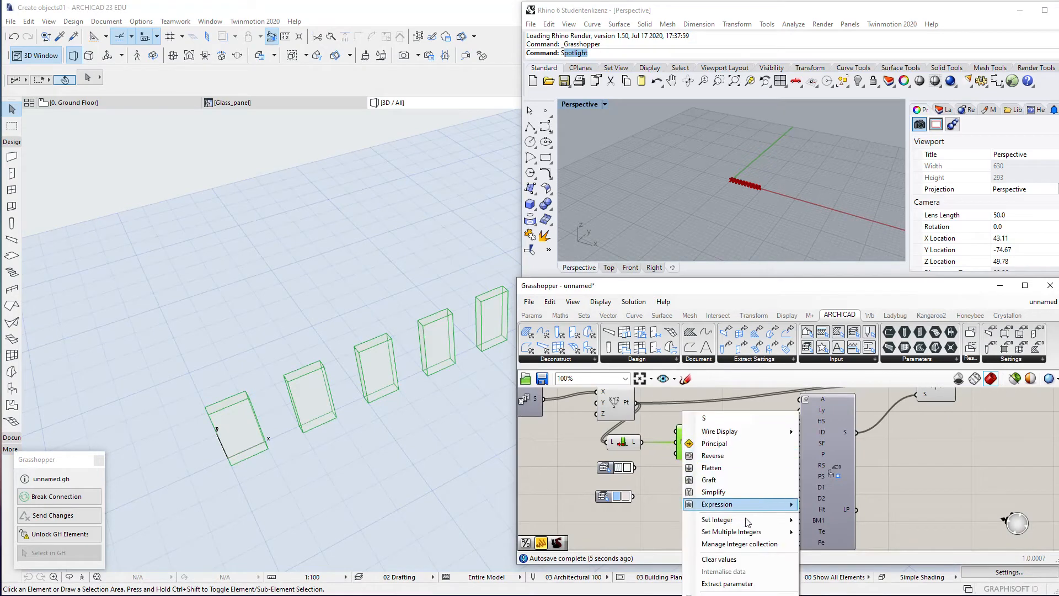
scroll(696, 452, up, 2)
right_click(694, 445)
click(751, 501)
scroll(673, 478, down, 2)
Step: Add a Dispatch component to the canvas below Random
click(596, 315)
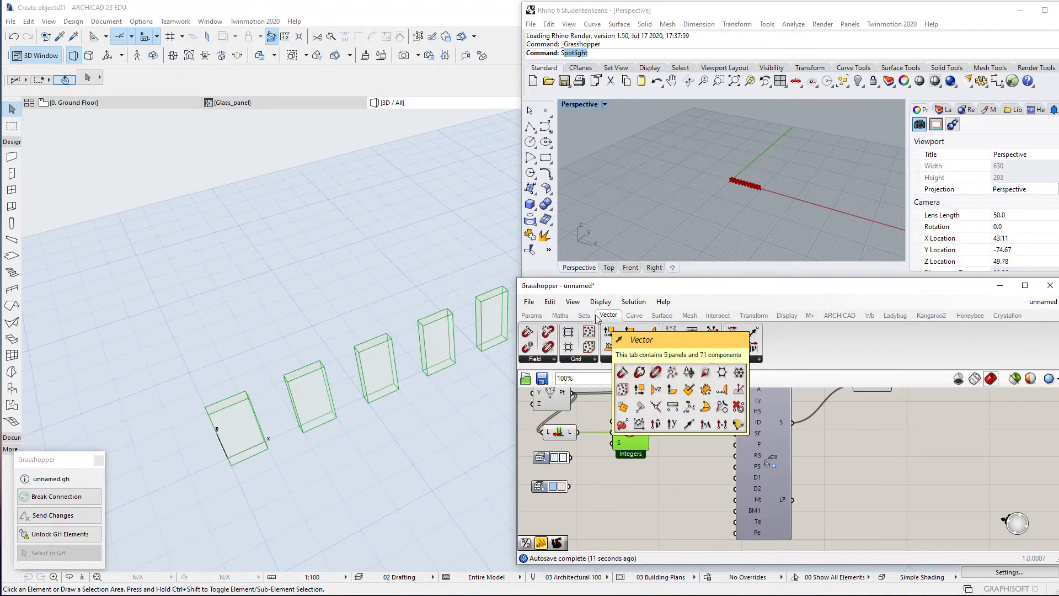
click(560, 316)
click(556, 359)
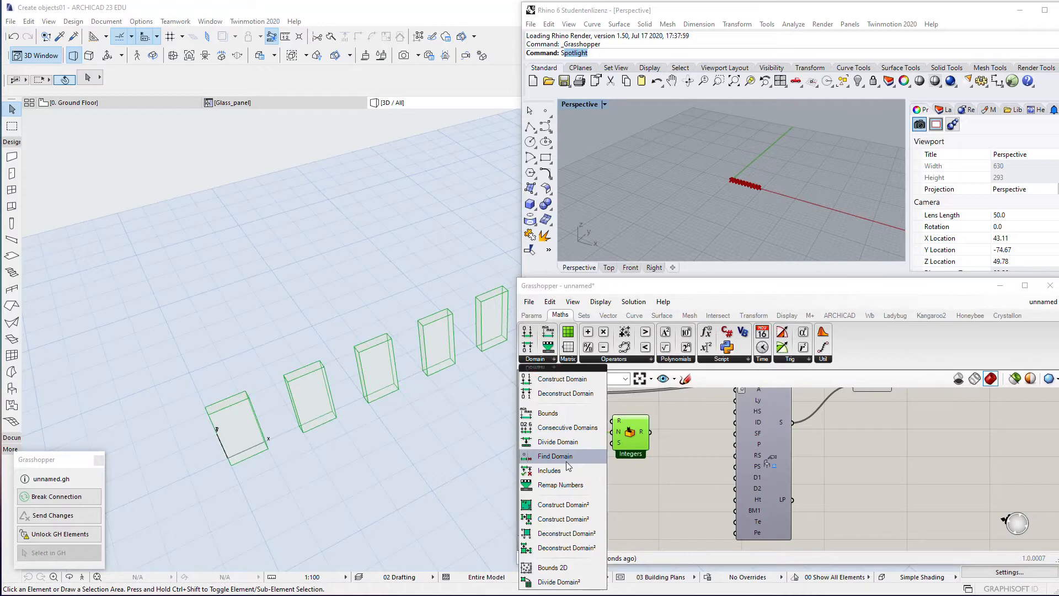
click(583, 315)
click(566, 358)
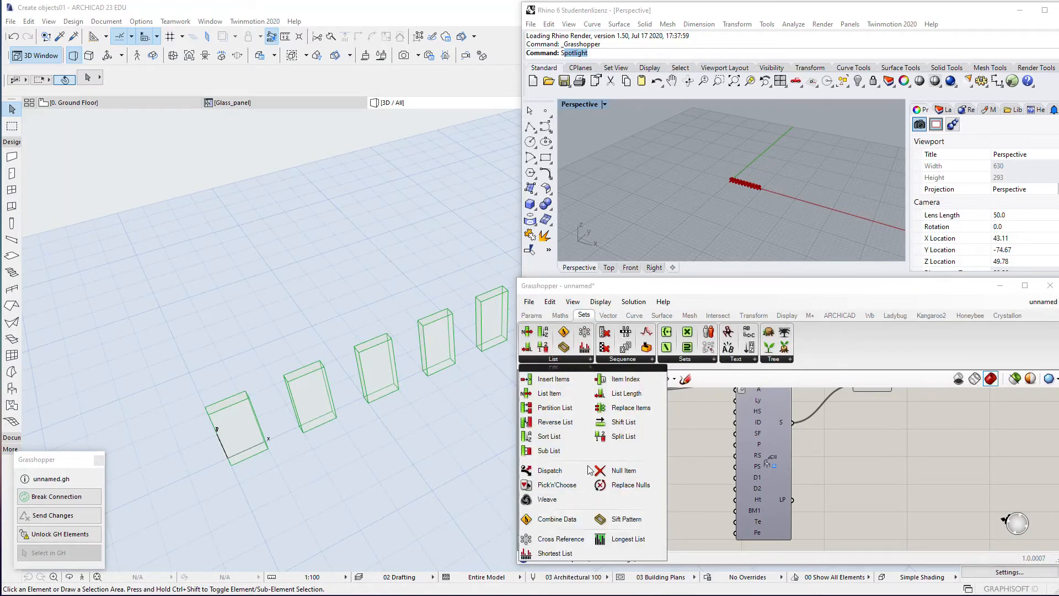
drag(571, 470, 638, 485)
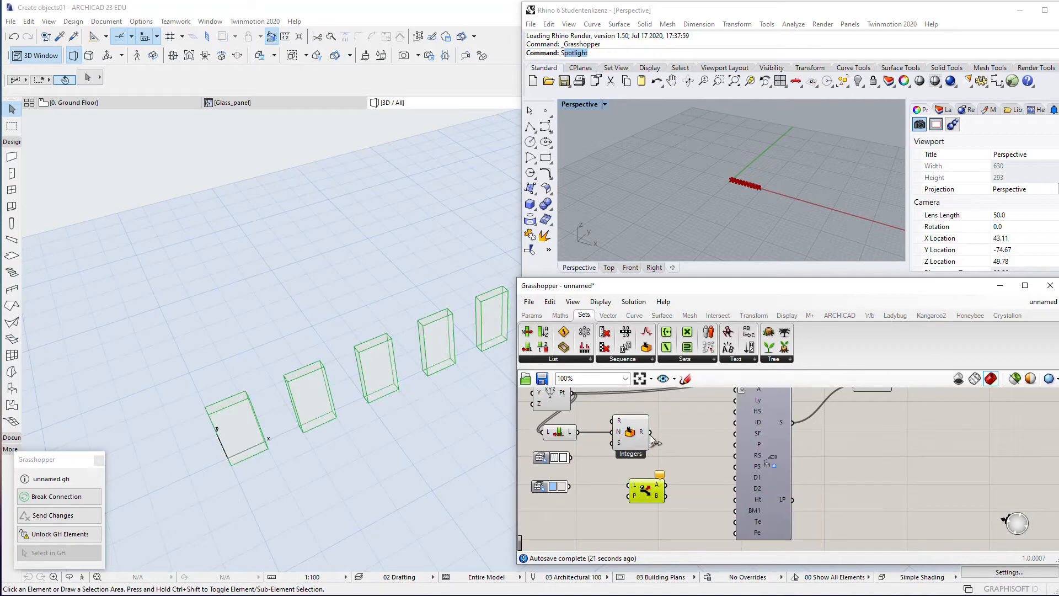
drag(634, 479, 633, 486)
Step: Replace the Dispatch component with a Pick'n'Choose component and connect Random's R output to its P input
scroll(633, 489, up, 3)
click(577, 361)
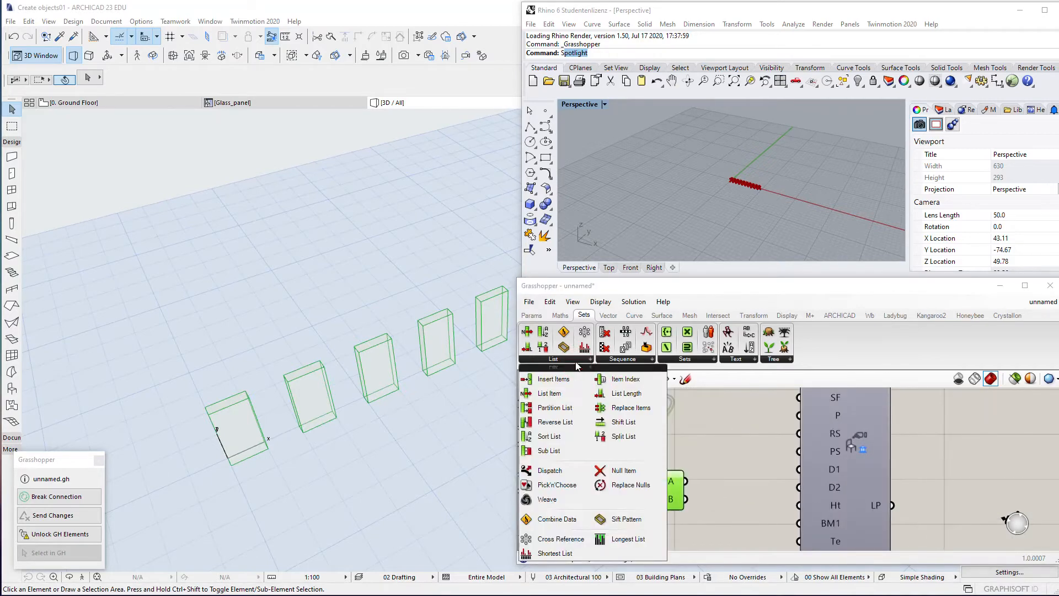
drag(555, 484, 632, 489)
key(Delete)
drag(660, 395, 608, 481)
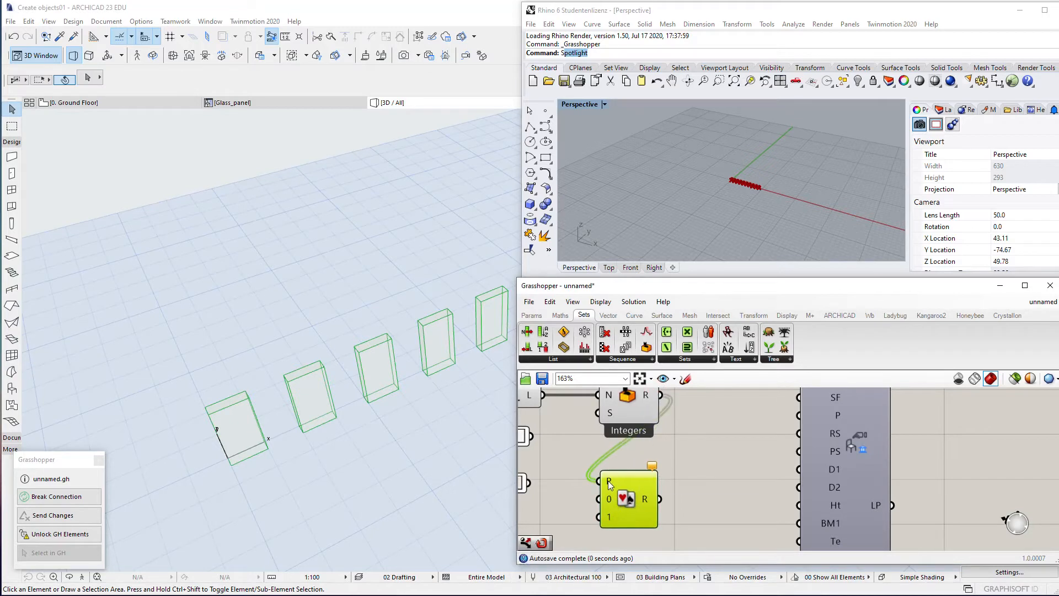
Step: Connect the two Building Material components to Pick'n'Choose's 0 and 1 inputs and check its warning
right_drag(622, 477, 682, 447)
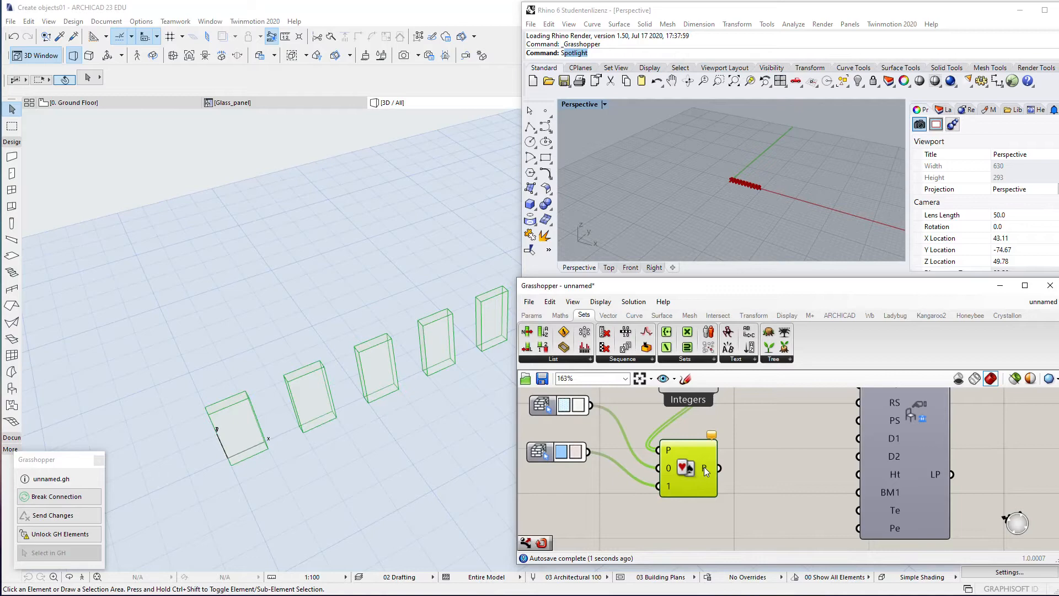
scroll(703, 466, down, 3)
scroll(698, 444, up, 2)
click(729, 495)
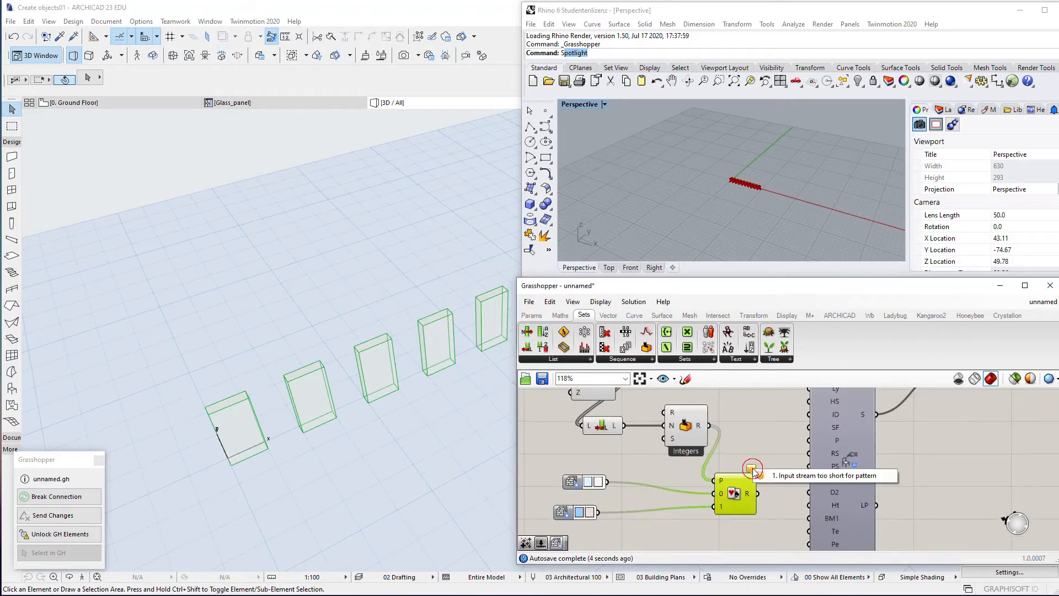
Step: Try routing the first Building Material through a second Random component into Pick'n'Choose, and delete that component
click(676, 479)
drag(641, 406, 655, 483)
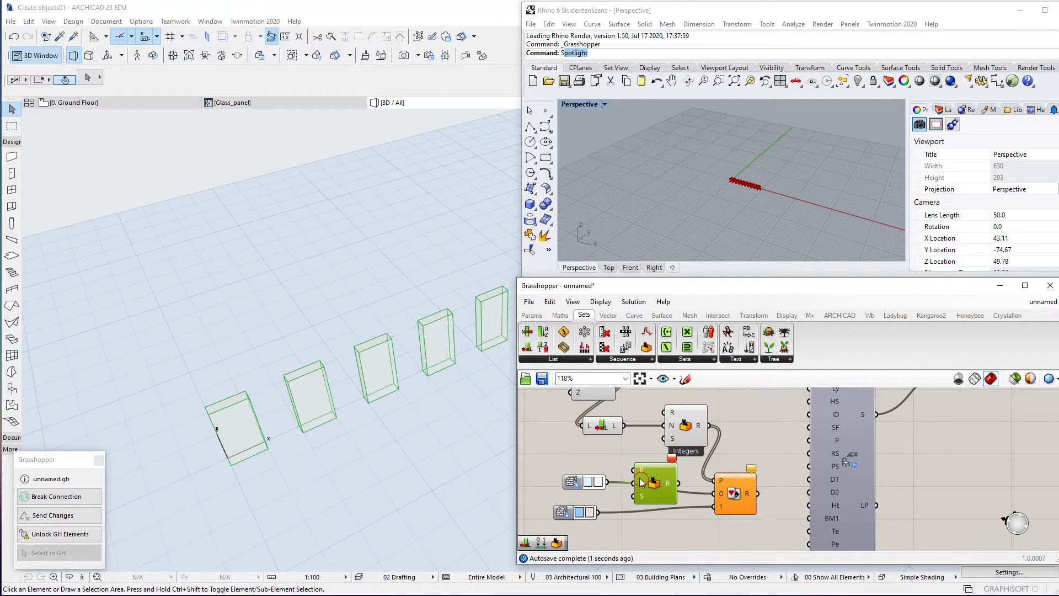
drag(628, 433, 729, 519)
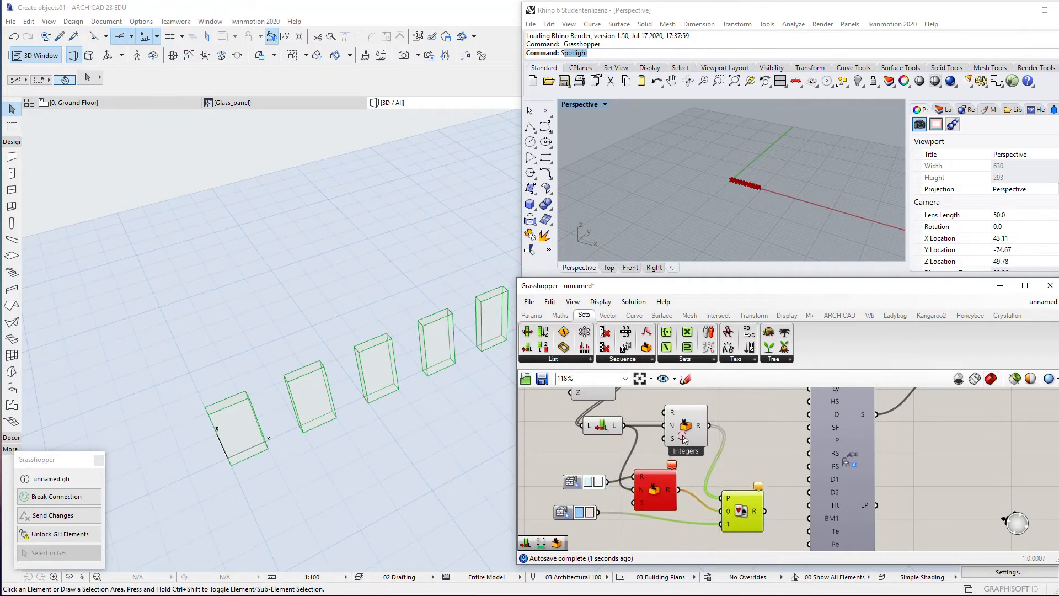
drag(682, 436, 682, 425)
drag(660, 482, 666, 469)
right_drag(666, 469, 668, 462)
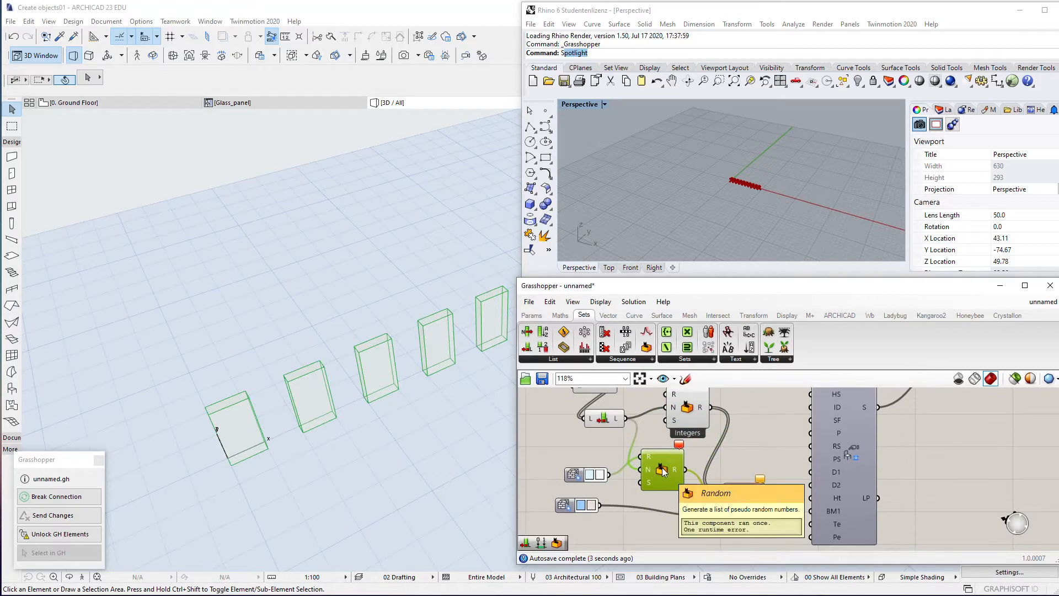
key(Delete)
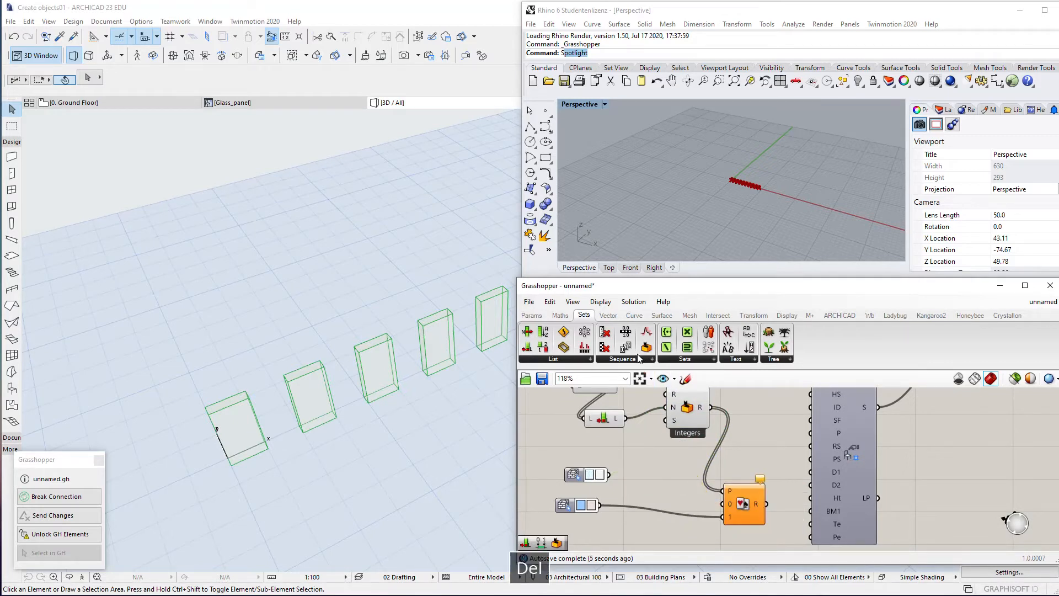
Step: Add a Duplicate Data component fed by the first Building Material and List Length's L, and connect it to Pick'n'Choose's 0 input
click(640, 359)
click(634, 470)
click(641, 485)
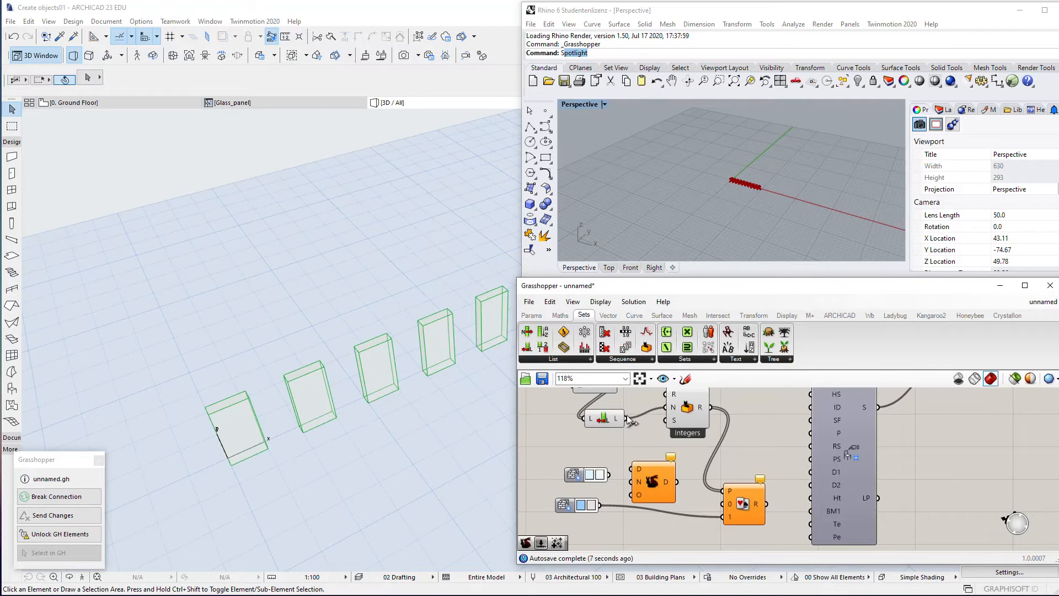
drag(634, 472, 635, 472)
drag(651, 480, 655, 477)
click(634, 428)
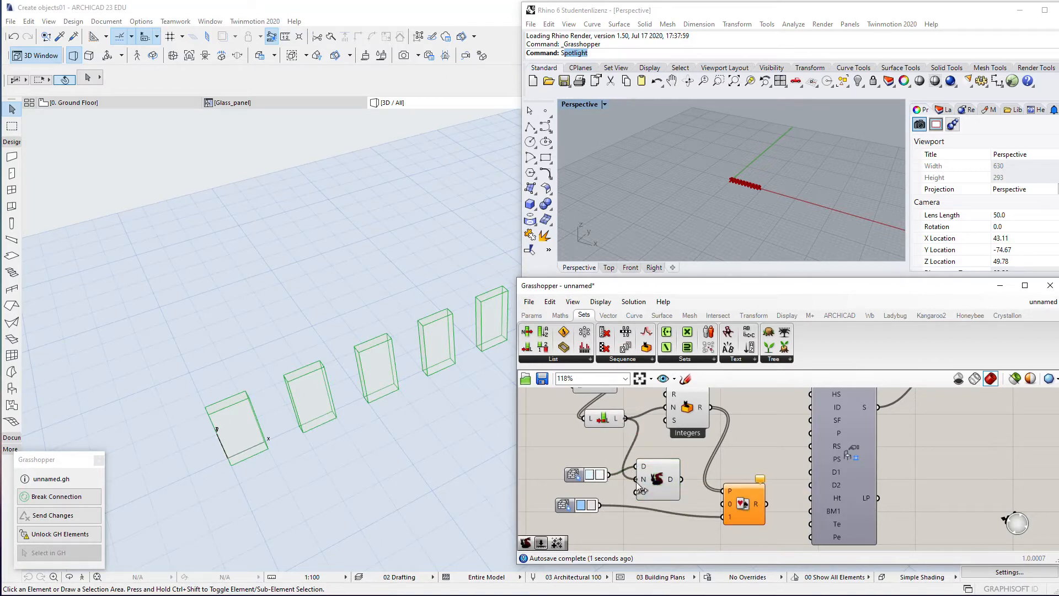
drag(675, 489, 672, 477)
Step: Copy the Duplicate Data component, feed it the second Building Material and connect its output to Pick'n'Choose's 1 input
key(ctrl+c)
key(ctrl+v)
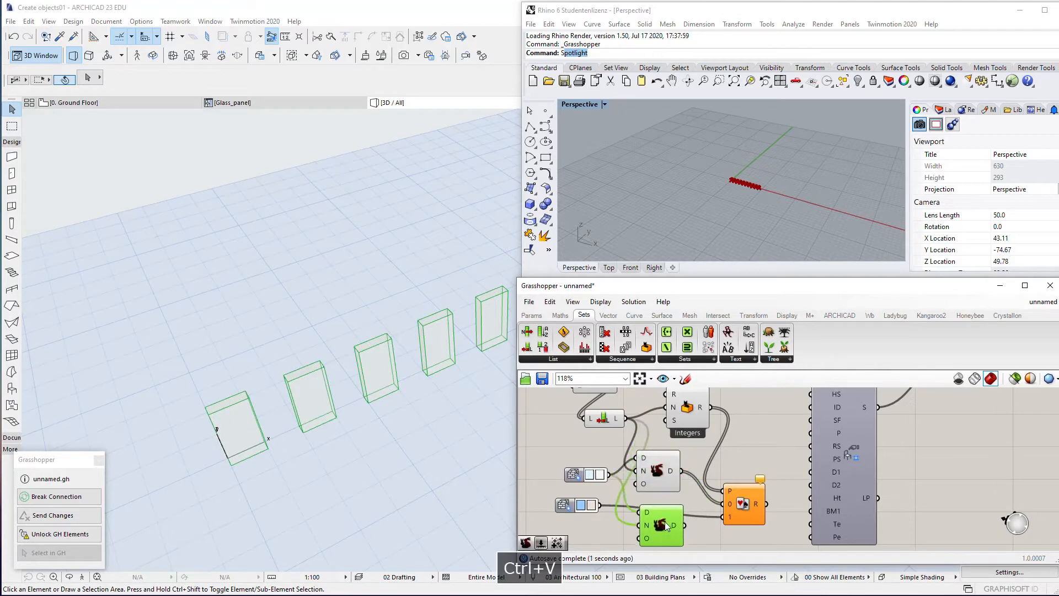
drag(716, 520, 718, 519)
Step: Connect Pick'n'Choose's R output to the settings component's BM1 input and inspect the panels in ARCHICAD's 3D window
right_drag(759, 505, 696, 504)
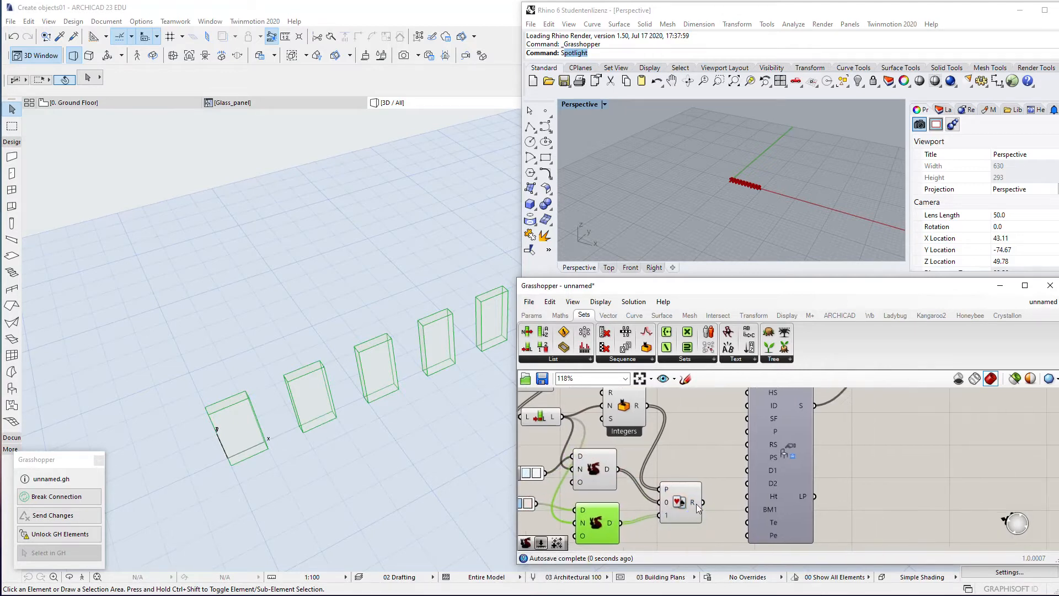
mouse_move(696, 498)
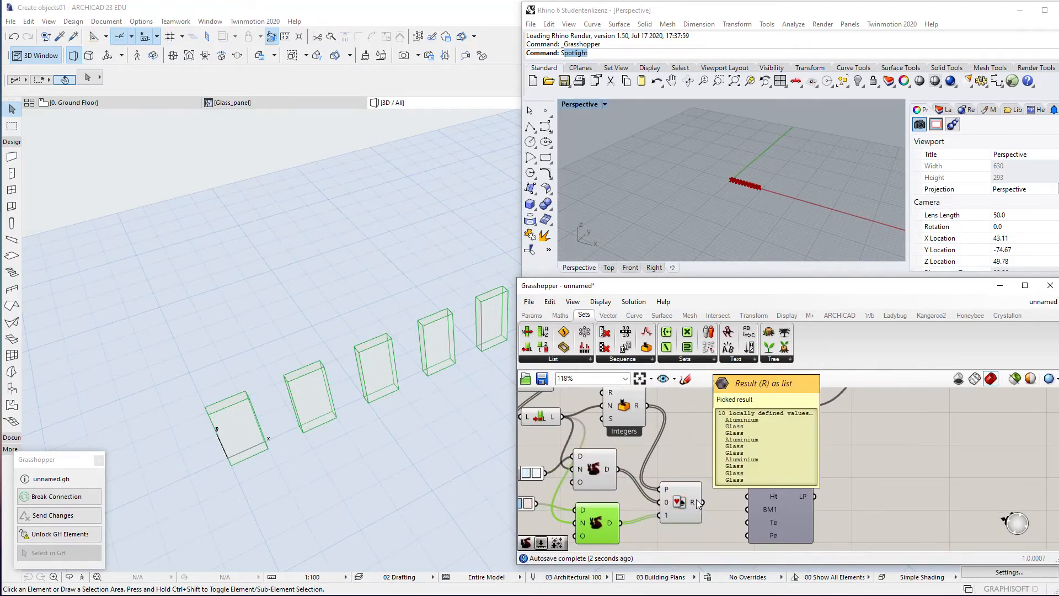
right_drag(733, 490, 718, 488)
drag(729, 506, 685, 498)
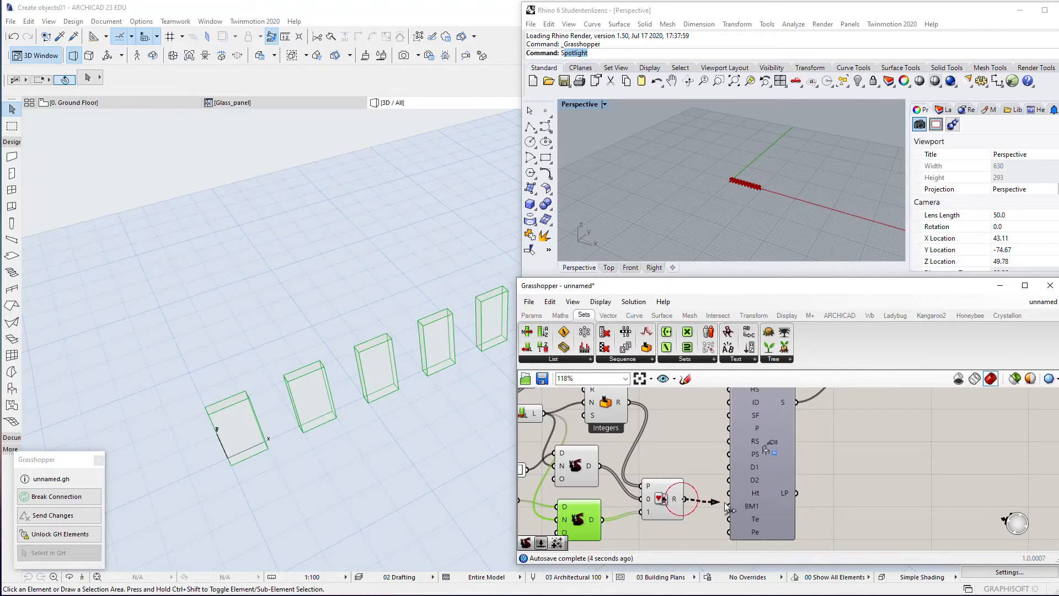
scroll(361, 386, down, 3)
middle_drag(364, 389, 341, 343)
scroll(326, 379, up, 1)
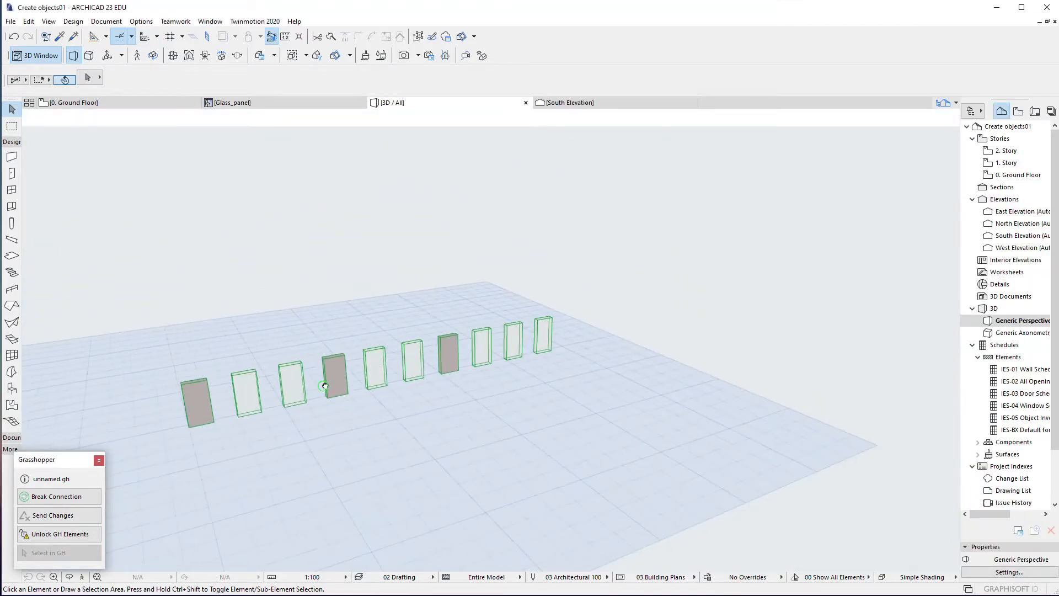
middle_drag(326, 380, 370, 369)
Step: Switch back to Grasshopper and move the Building Material, Duplicate Data and Pick'n'Choose components further below Random
key(alt+Tab)
scroll(772, 474, down, 4)
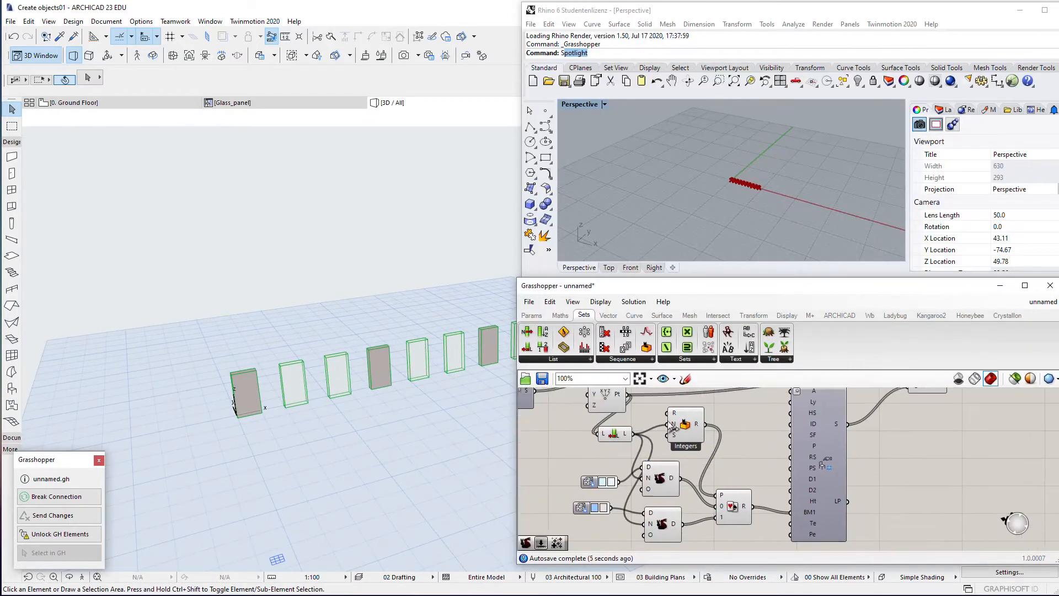
drag(691, 528, 646, 510)
drag(742, 529, 614, 458)
drag(667, 473, 658, 495)
drag(689, 440, 672, 456)
Step: Add a number slider with value 5, connect it to Random's S input and change the seed to 4
double_click(679, 451)
text(5)
key(Return)
scroll(697, 452, up, 2)
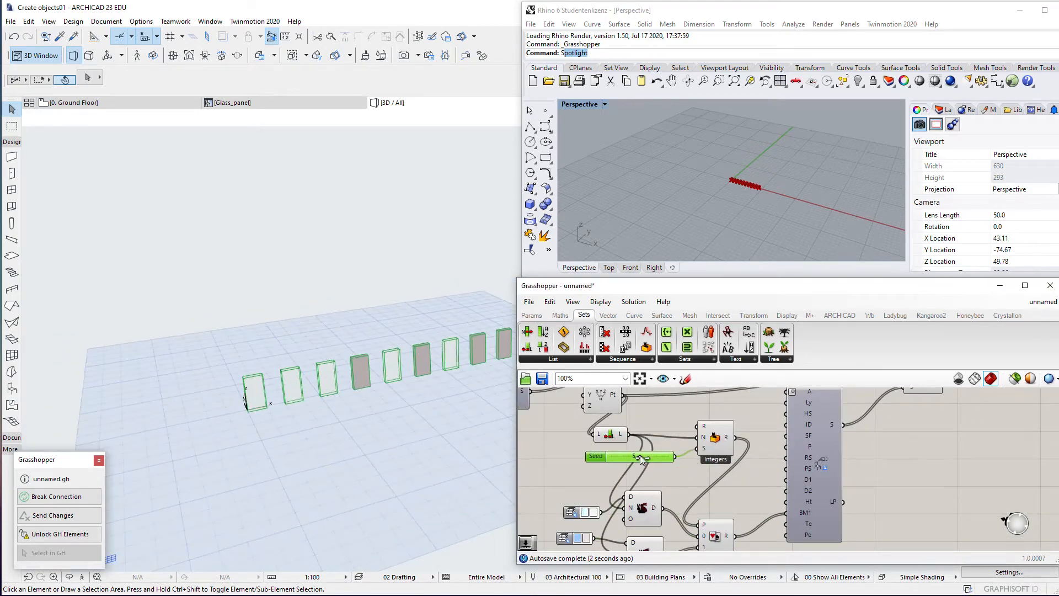
drag(631, 455, 654, 467)
scroll(669, 507, up, 7)
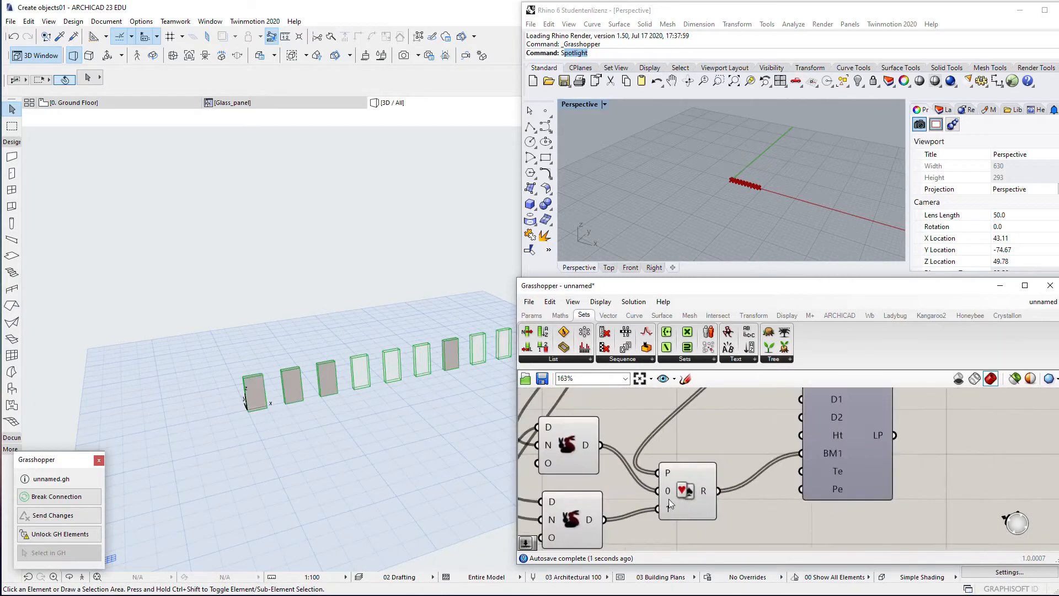
scroll(671, 526, down, 7)
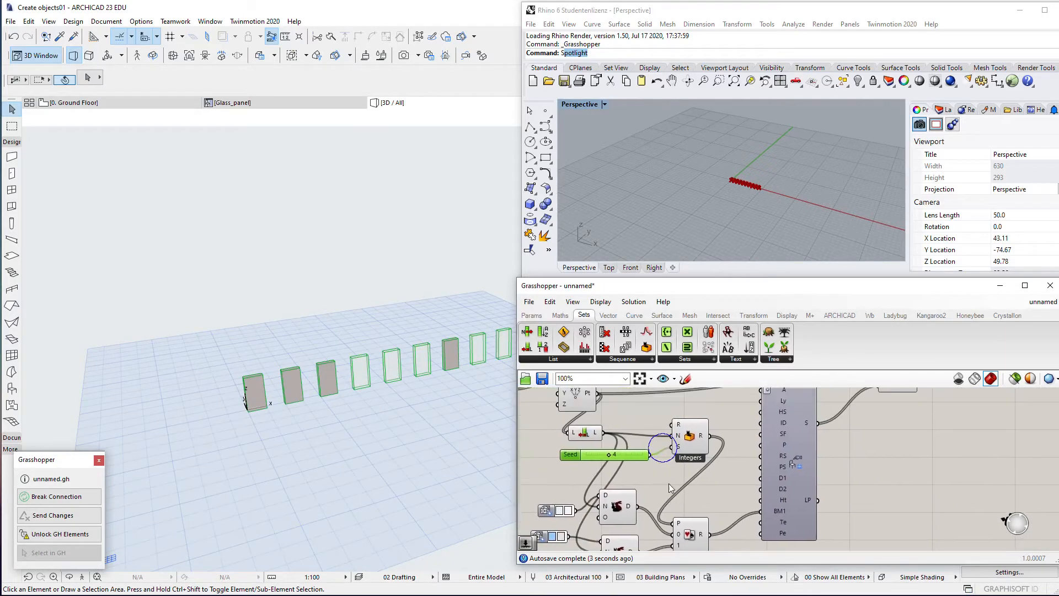
Step: Tidy the canvas by rearranging List Length, Random, the Building Materials, Duplicate Data and Pick'n'Choose, and spacing out the settings component
drag(600, 439, 611, 438)
click(684, 428)
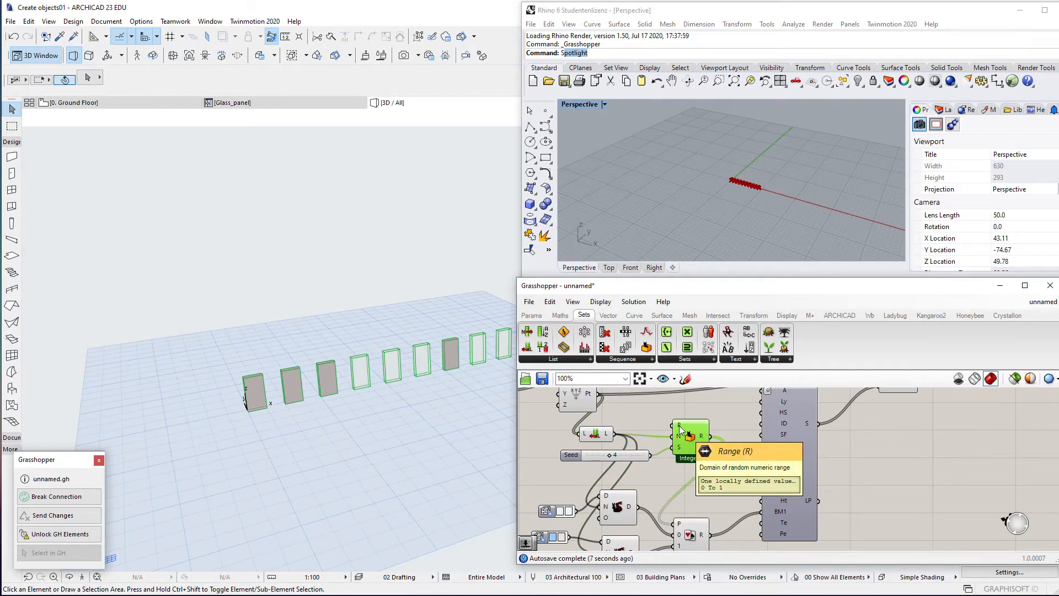
scroll(699, 487, down, 3)
click(724, 480)
drag(724, 479, 741, 489)
drag(825, 414, 806, 480)
click(699, 476)
right_drag(698, 475, 718, 423)
drag(714, 412, 614, 435)
drag(678, 417, 722, 411)
drag(741, 458, 631, 499)
drag(635, 458, 675, 453)
click(605, 446)
drag(596, 465, 620, 454)
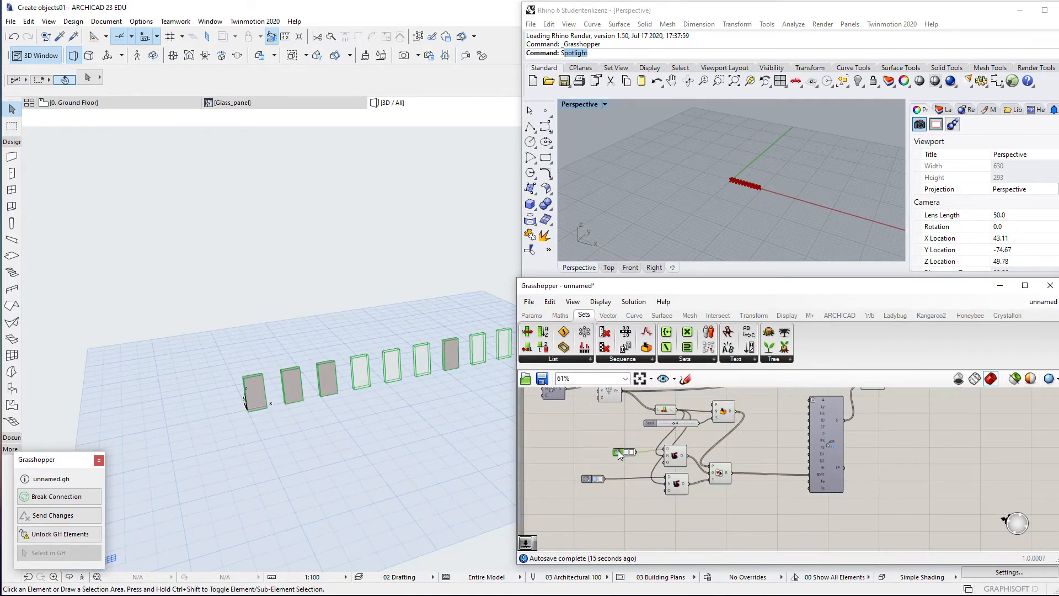
Step: View the panels in ARCHICAD, and move the Building Material, Duplicate Data and Pick'n'Choose group closer to the settings component in Grasshopper
click(376, 414)
middle_drag(378, 419, 439, 399)
key(alt+Tab)
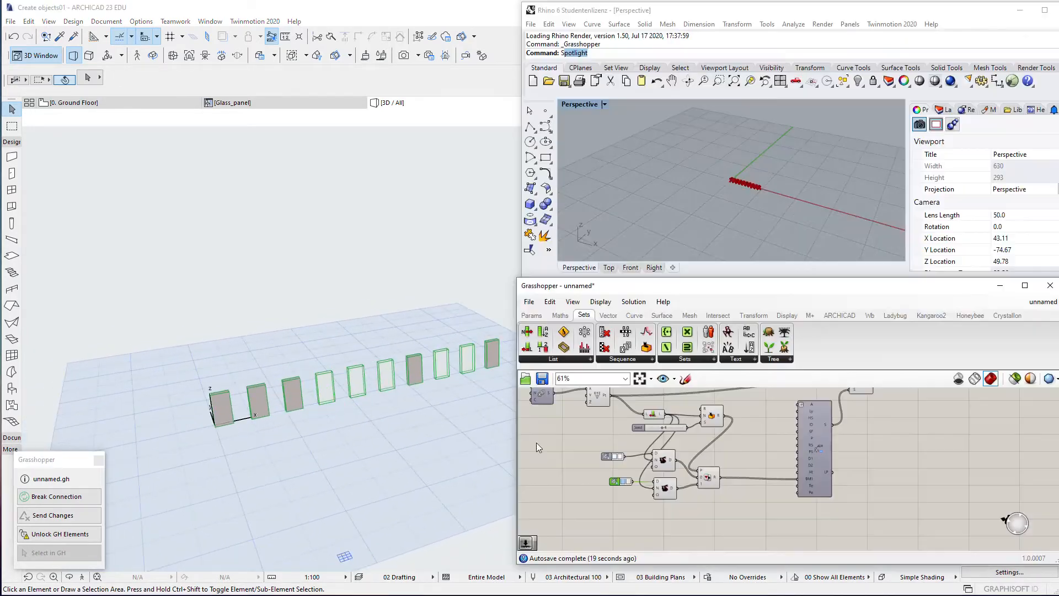
scroll(807, 454, up, 5)
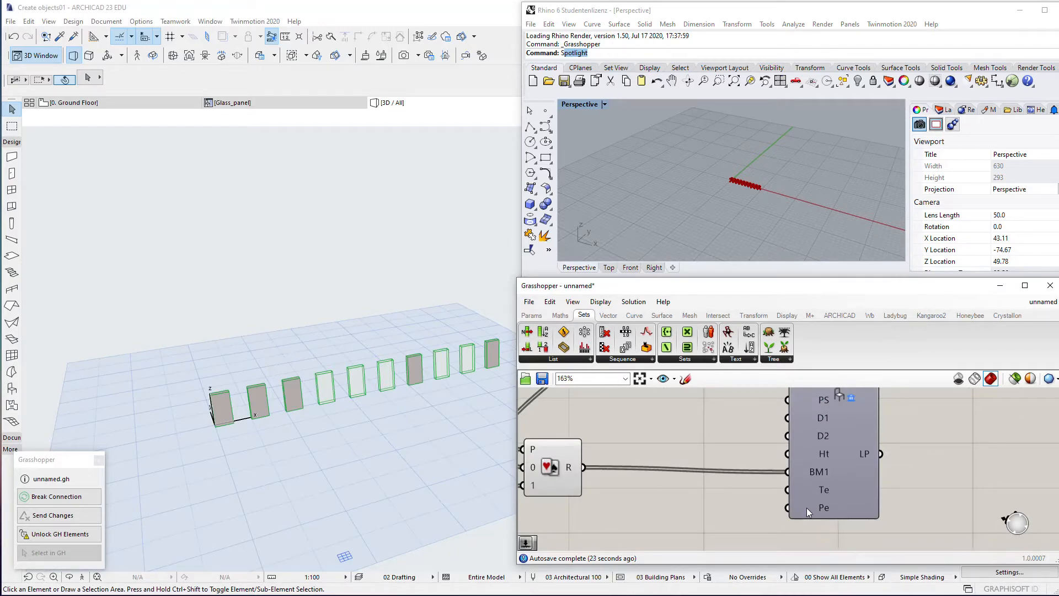
scroll(806, 509, down, 3)
right_drag(721, 503, 765, 493)
drag(751, 442, 548, 520)
drag(717, 477, 746, 474)
click(772, 454)
scroll(703, 452, down, 2)
right_drag(703, 453, 743, 501)
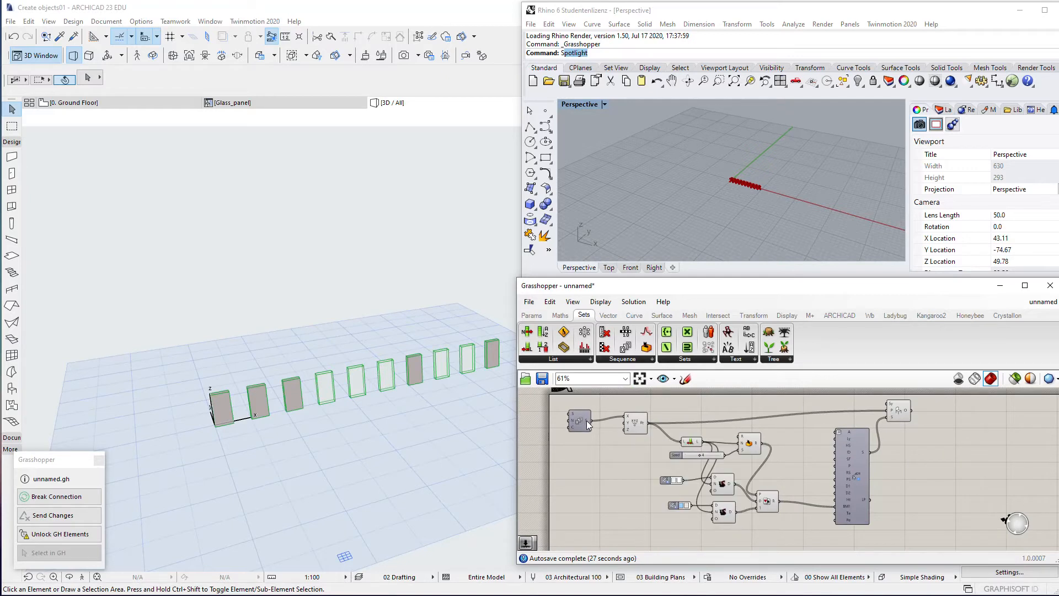
Step: Add a Number parameter below the Building Materials and connect the Series output to it
mouse_move(586, 421)
double_click(601, 503)
text(num)
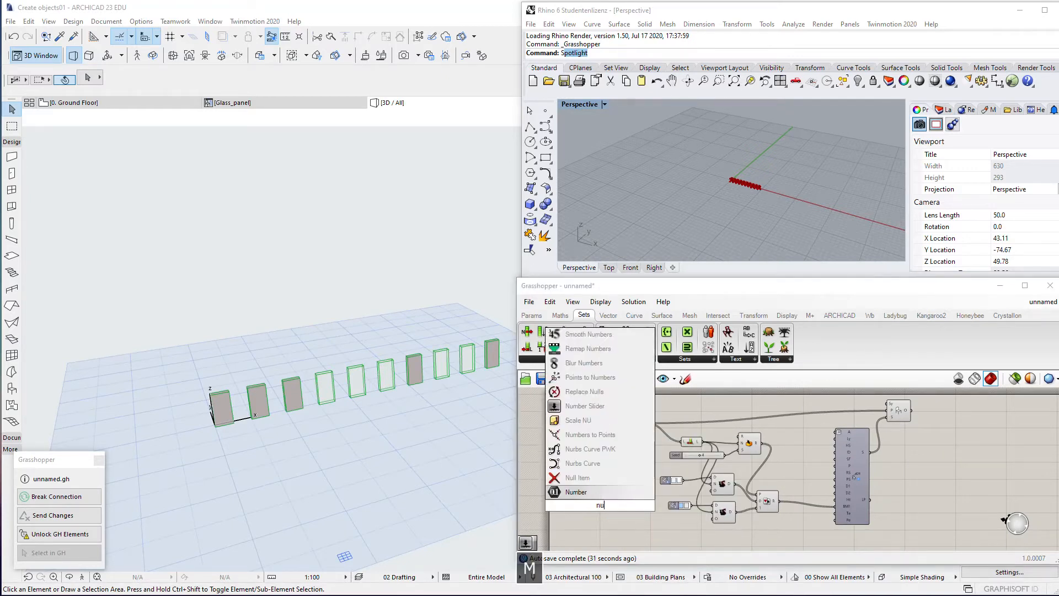
click(594, 491)
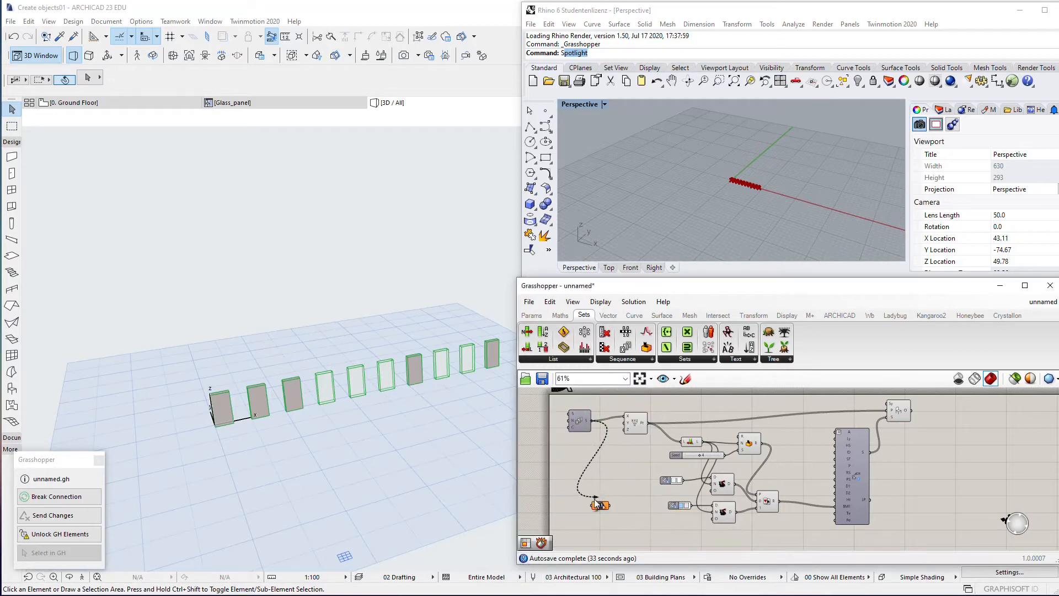
scroll(703, 532, up, 2)
Step: Rename the Number parameter as Placment
right_click(732, 532)
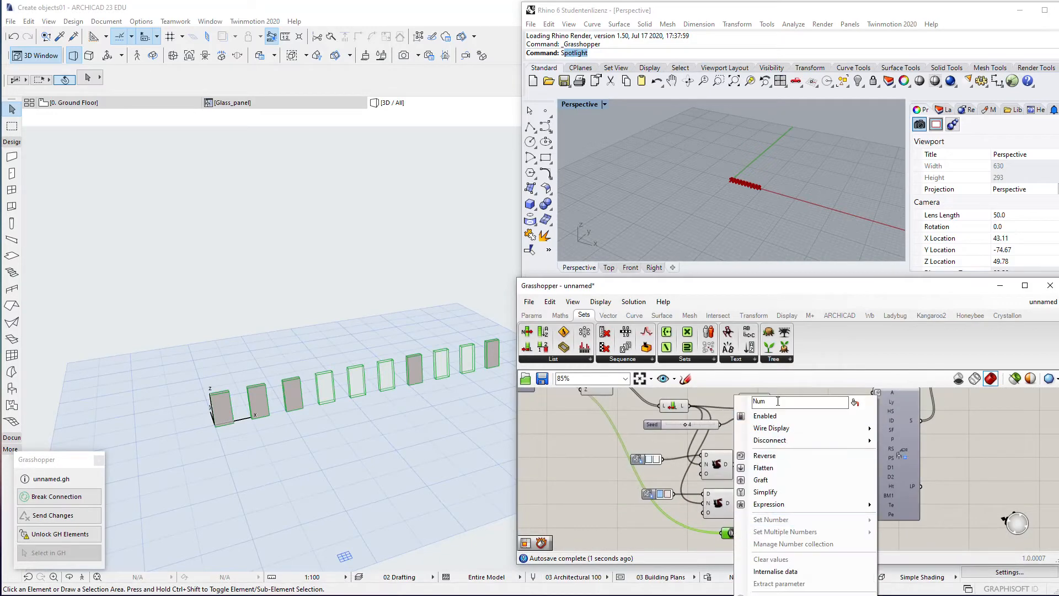
text(Placment)
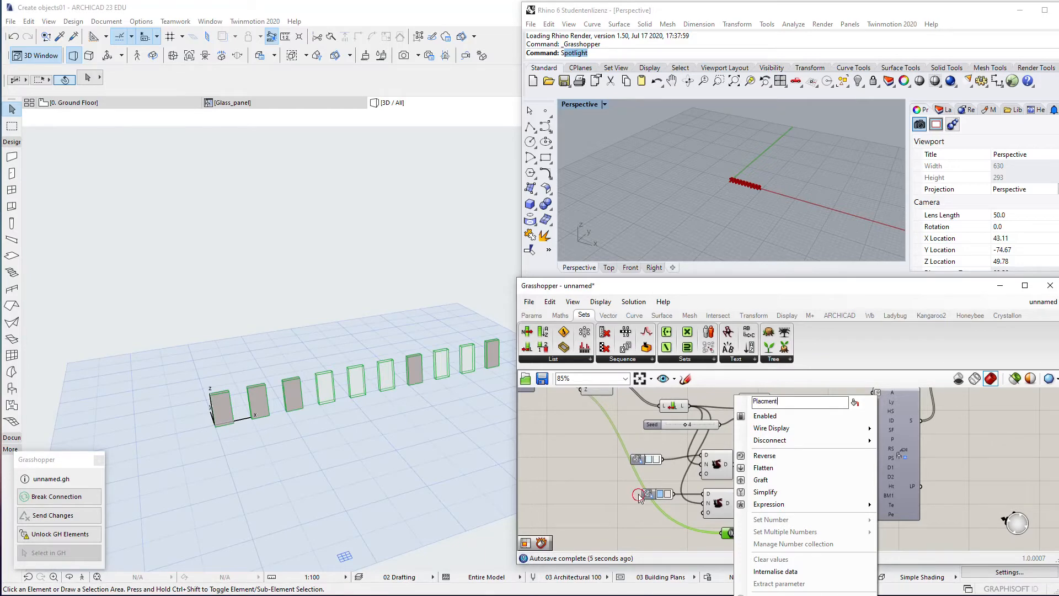
key(Return)
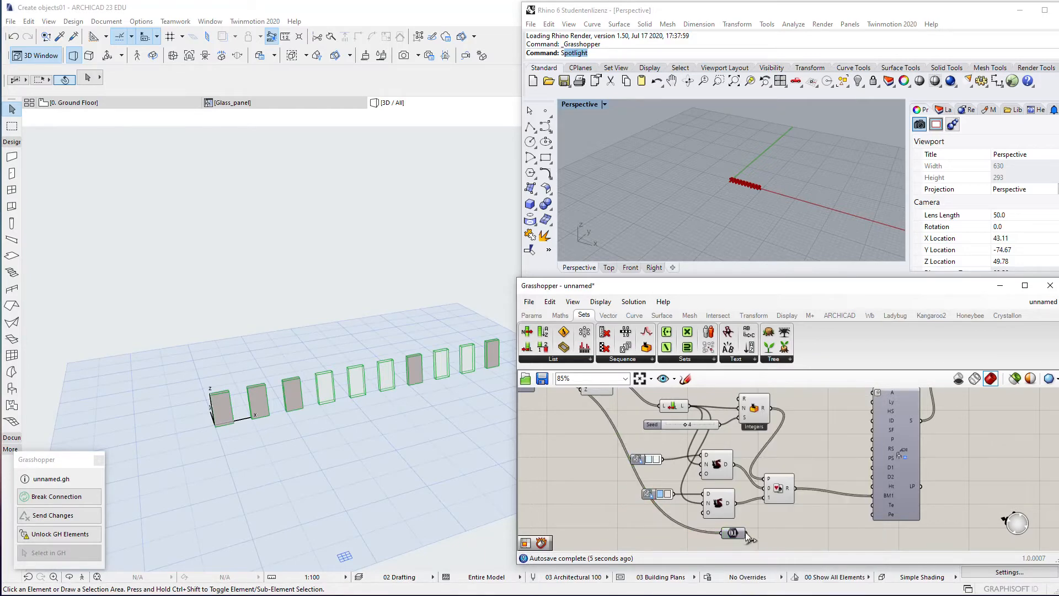
Step: Connect the Placment parameter to the settings component's Pe input, and check the Place value of two neighbouring panels in ARCHICAD
right_click(734, 533)
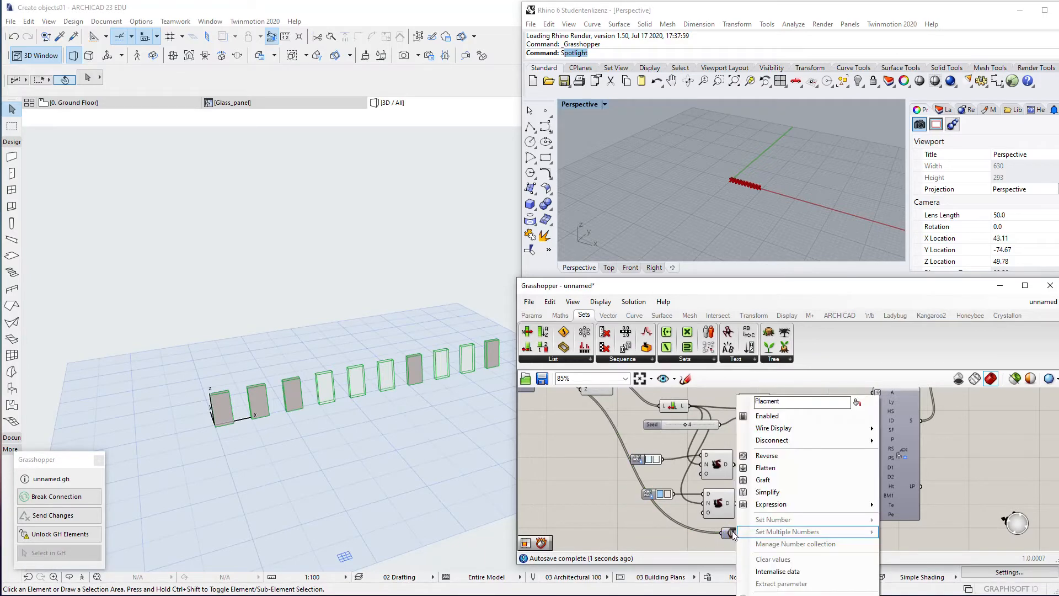
scroll(776, 521, up, 5)
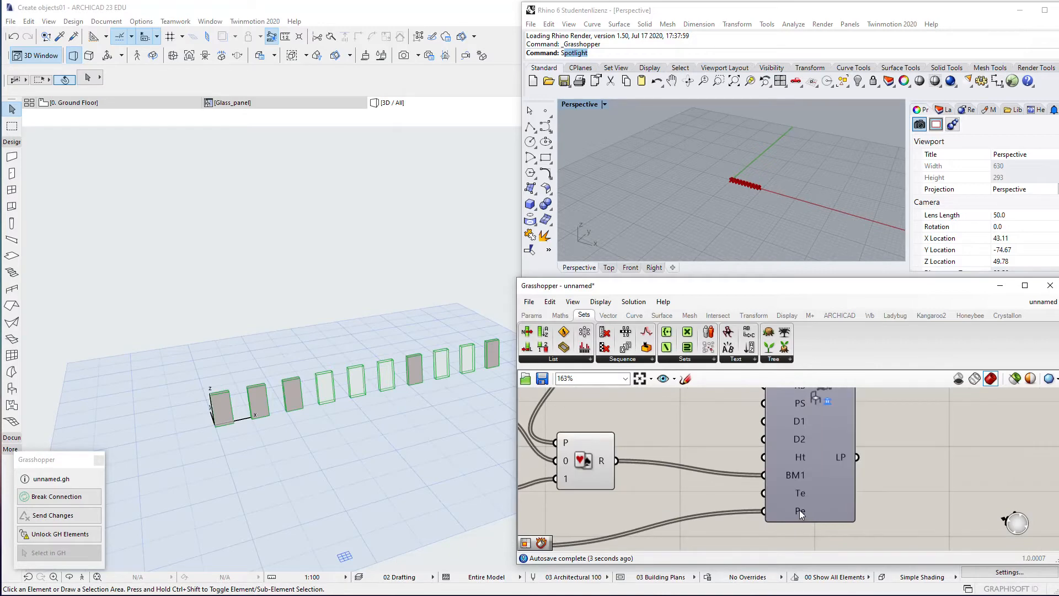
click(260, 402)
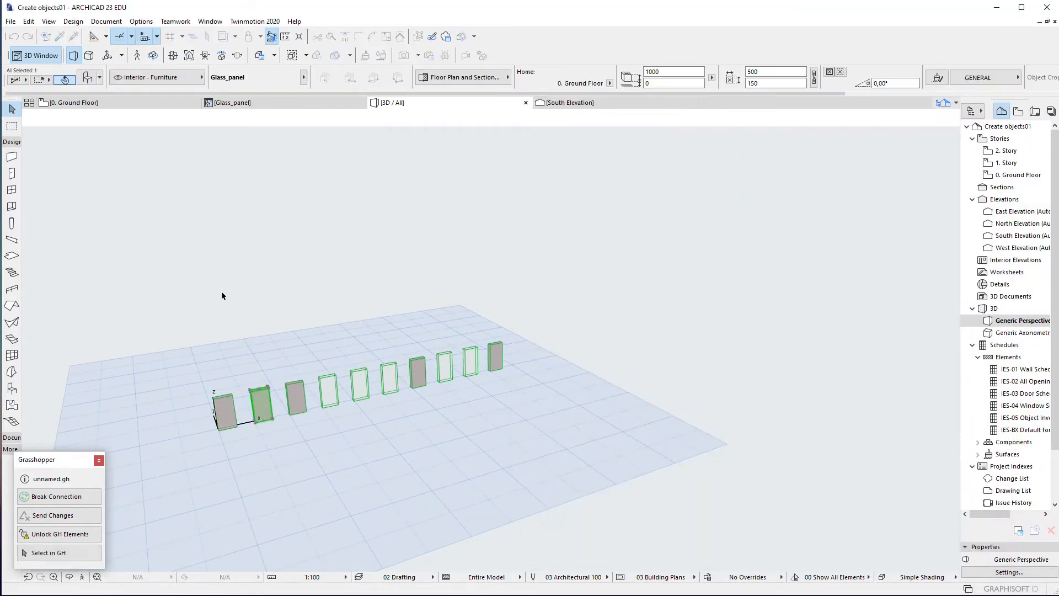
key(ctrl+t)
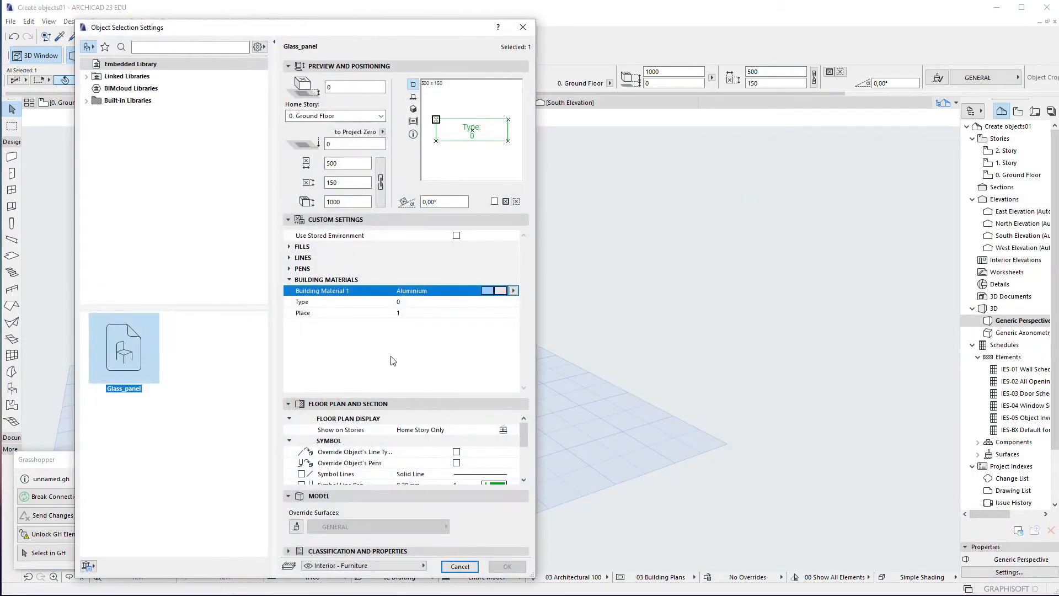
key(Escape)
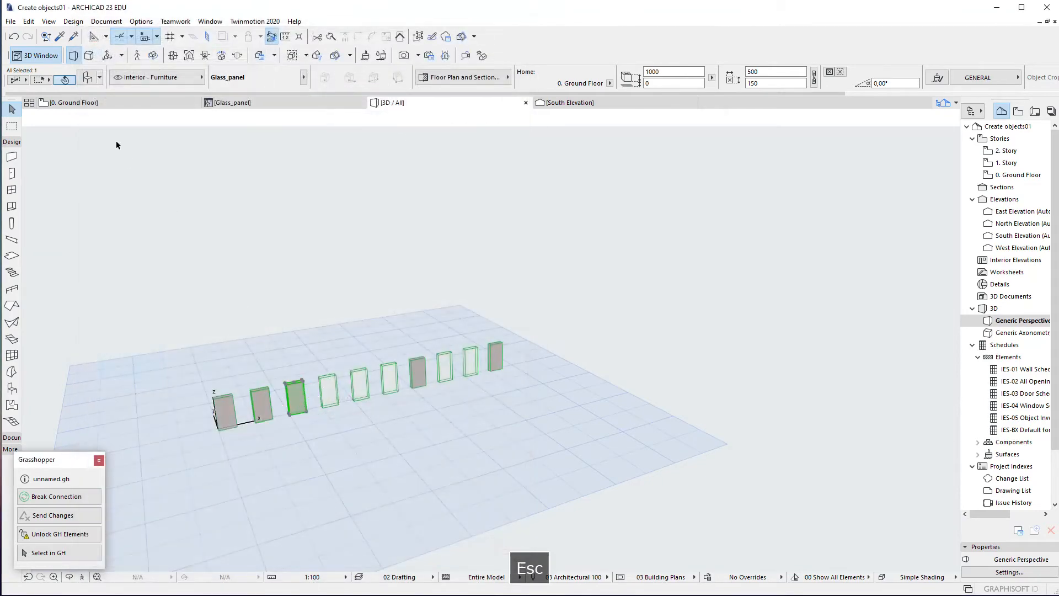
click(86, 81)
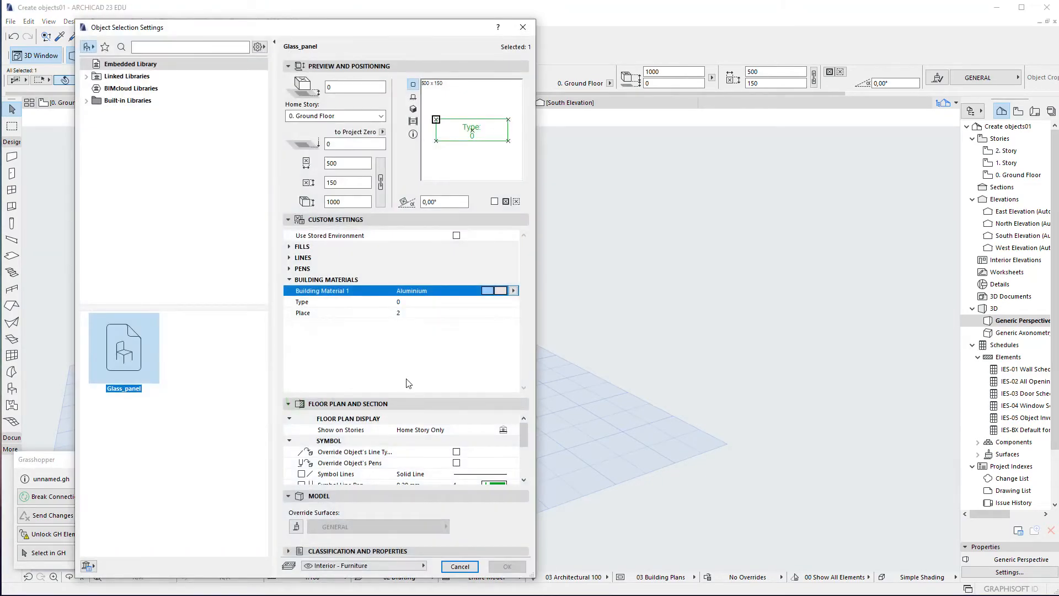
key(Escape)
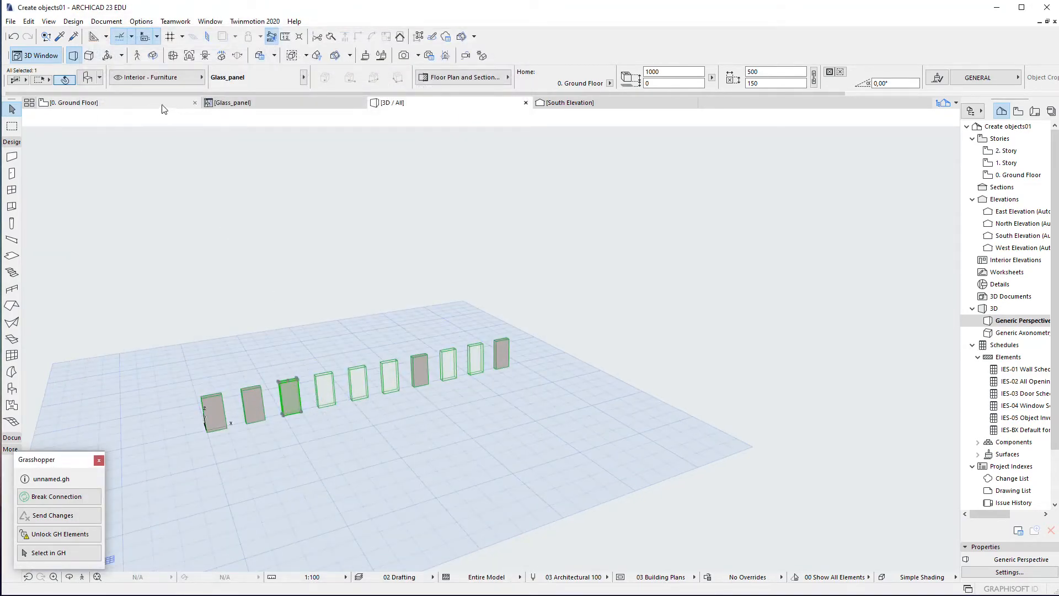
Step: In the Glass_panel object's 2D script, replace the typ variable in the second text2 line with the place parameter's variable name
click(232, 103)
click(64, 268)
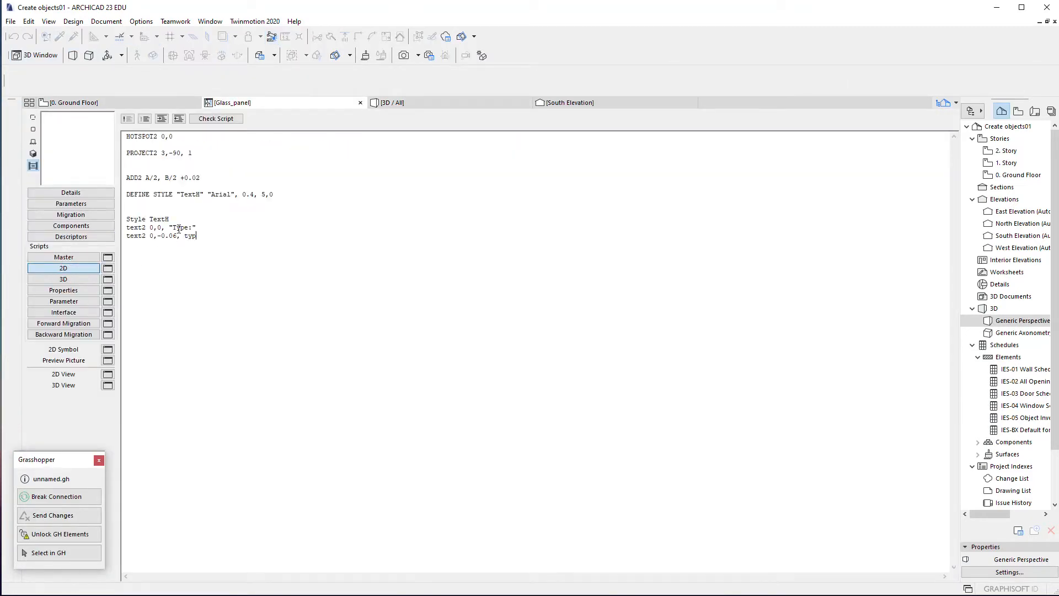
click(93, 204)
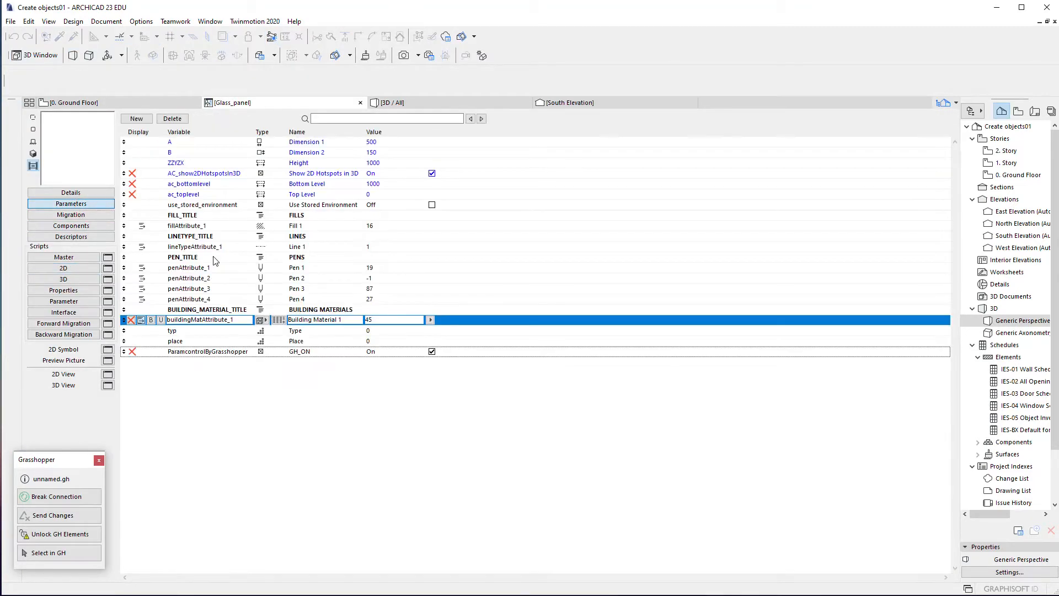
click(307, 341)
key(ctrl+c)
click(67, 268)
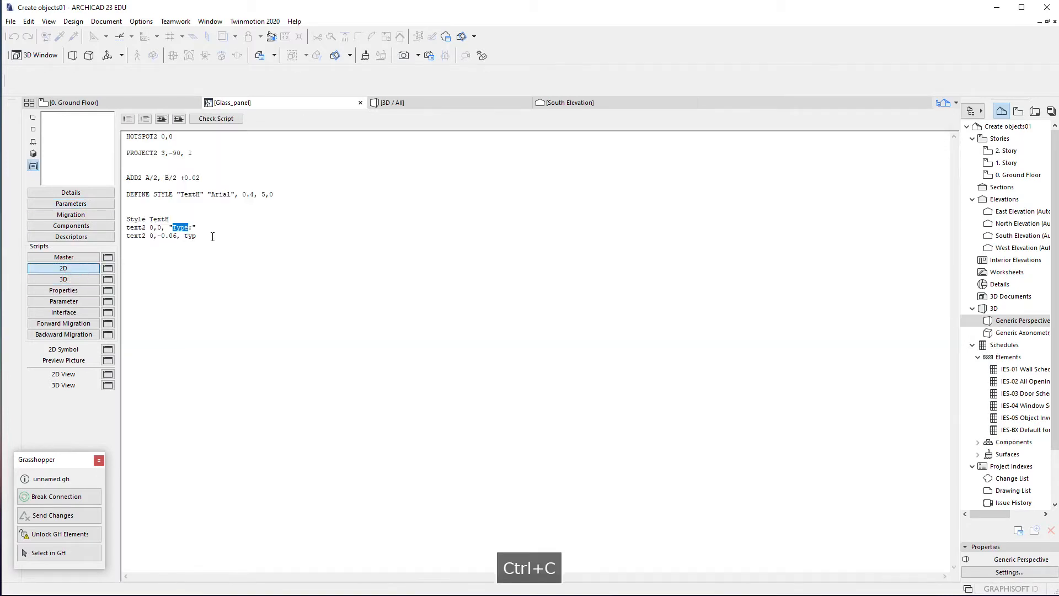
double_click(190, 235)
key(ctrl+v)
Step: Change the text label Type: in the 2D script to POS: and save the Glass_panel object
drag(173, 228, 187, 228)
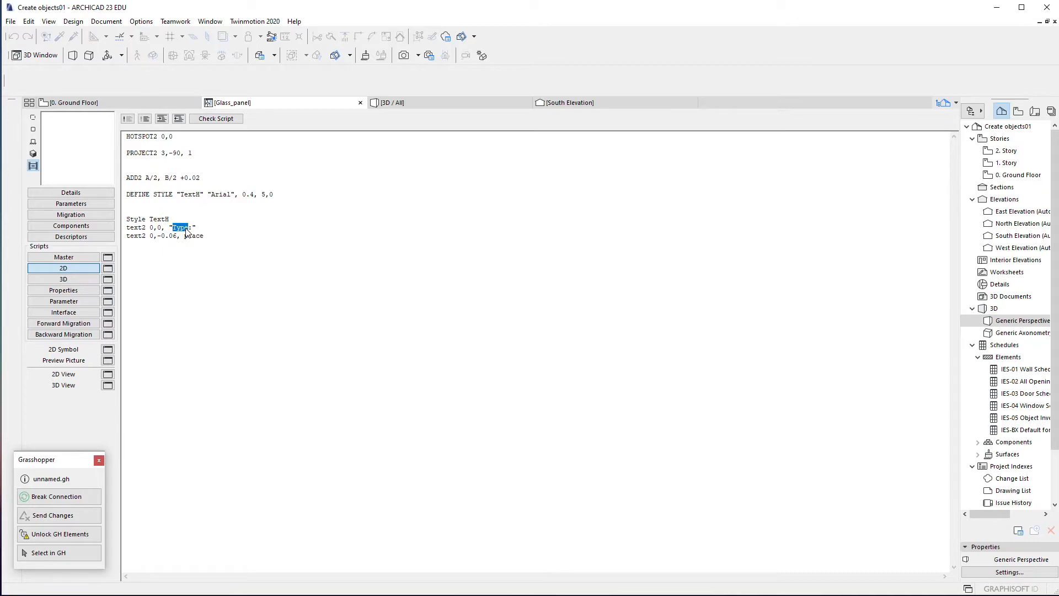
text(POS)
click(171, 233)
key(ctrl+s)
Step: Inspect the position labels along the panel row in the ground floor plan, and return to the 3D view
click(109, 105)
scroll(354, 400, down, 1)
middle_drag(499, 397, 351, 403)
middle_drag(588, 407, 408, 406)
middle_drag(552, 401, 165, 380)
middle_drag(305, 387, 563, 377)
middle_drag(222, 384, 432, 360)
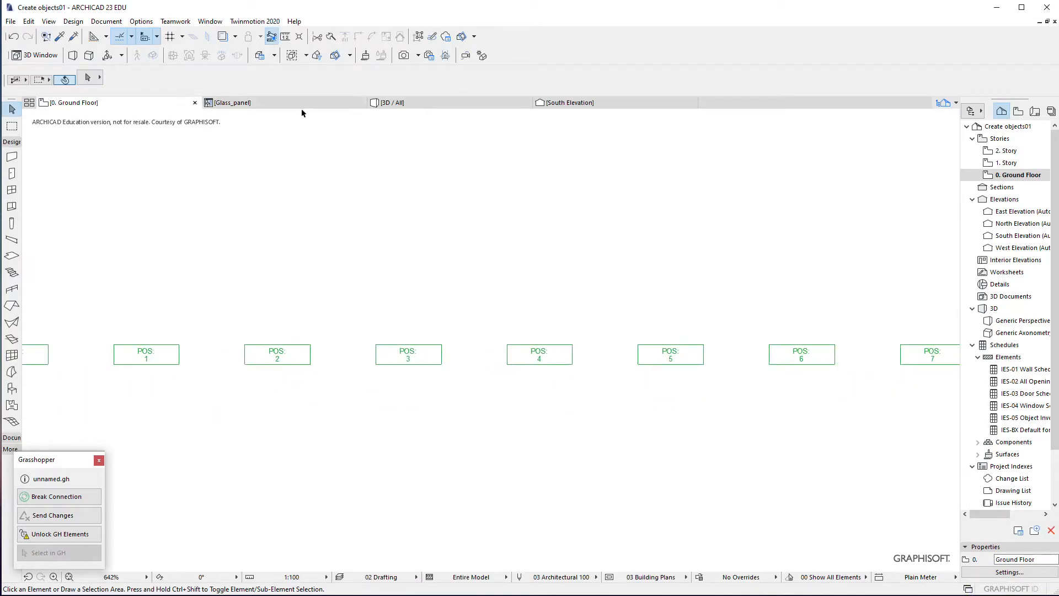
click(392, 102)
scroll(269, 390, up, 2)
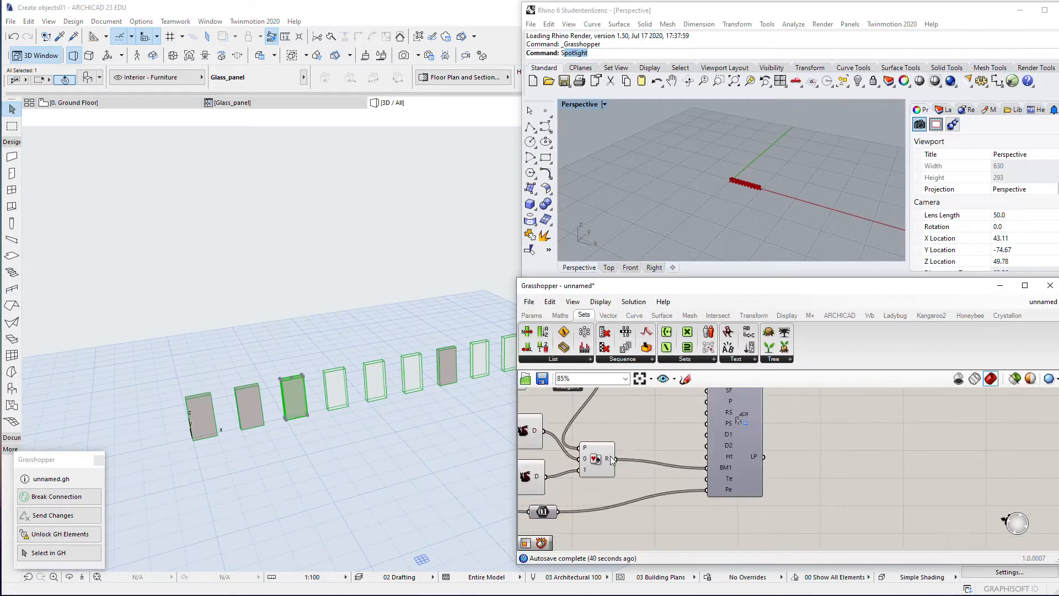
Step: Move the object-creating component and the settings component in Grasshopper farther away from the random material components
scroll(609, 455, down, 5)
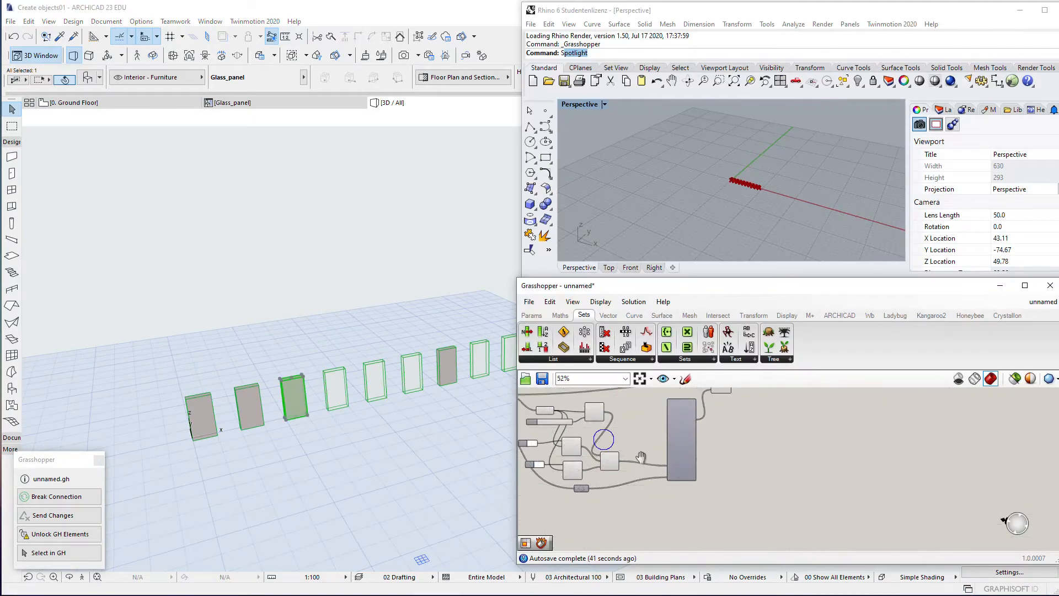
drag(807, 528, 657, 453)
drag(787, 468, 792, 489)
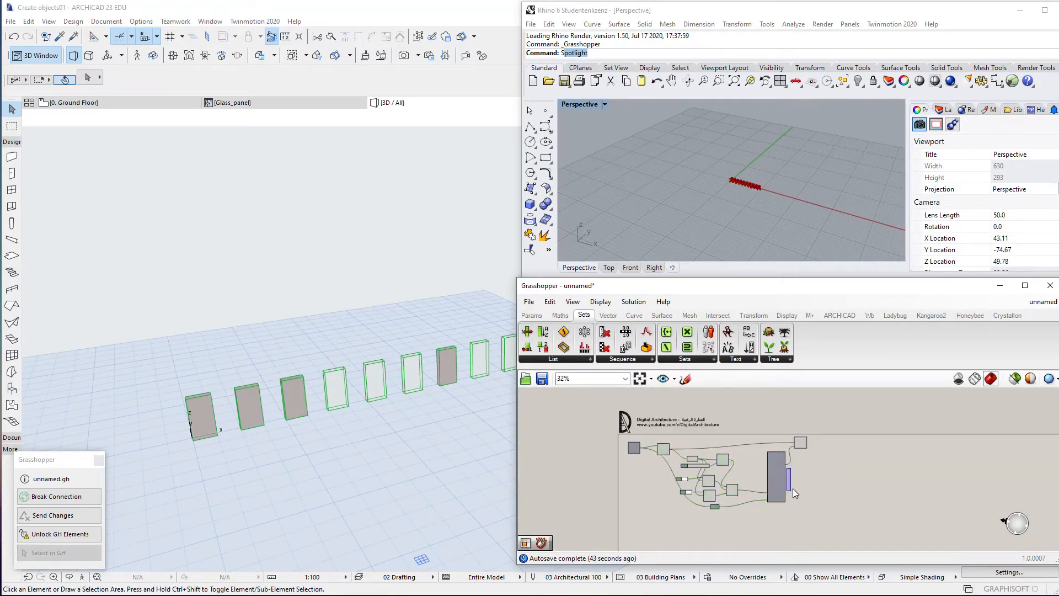
drag(802, 439, 844, 437)
drag(773, 467, 810, 470)
scroll(731, 485, up, 5)
scroll(691, 500, down, 3)
Step: Tidy and group the List Length, Random, Building Materials, Duplicate Data and Pick'n'Choose components
right_drag(687, 485, 689, 432)
drag(691, 480, 778, 486)
right_drag(746, 423, 770, 451)
drag(761, 458, 628, 504)
drag(749, 482, 815, 478)
drag(745, 417, 673, 438)
drag(825, 428, 663, 496)
middle_click(676, 487)
Step: Rearrange the Series and Construct Point components in the area above the grouped material components
click(677, 455)
scroll(684, 424, up, 3)
right_drag(683, 424, 739, 450)
drag(651, 434, 654, 415)
scroll(662, 474, down, 3)
click(664, 486)
drag(660, 491, 664, 491)
right_drag(608, 412, 654, 429)
scroll(654, 429, up, 3)
drag(659, 421, 692, 424)
drag(566, 407, 578, 407)
Step: Frame the row of panels closely in the Rhino perspective view, and nudge Series into place beside Construct Point
scroll(736, 187, up, 10)
right_drag(719, 187, 813, 177)
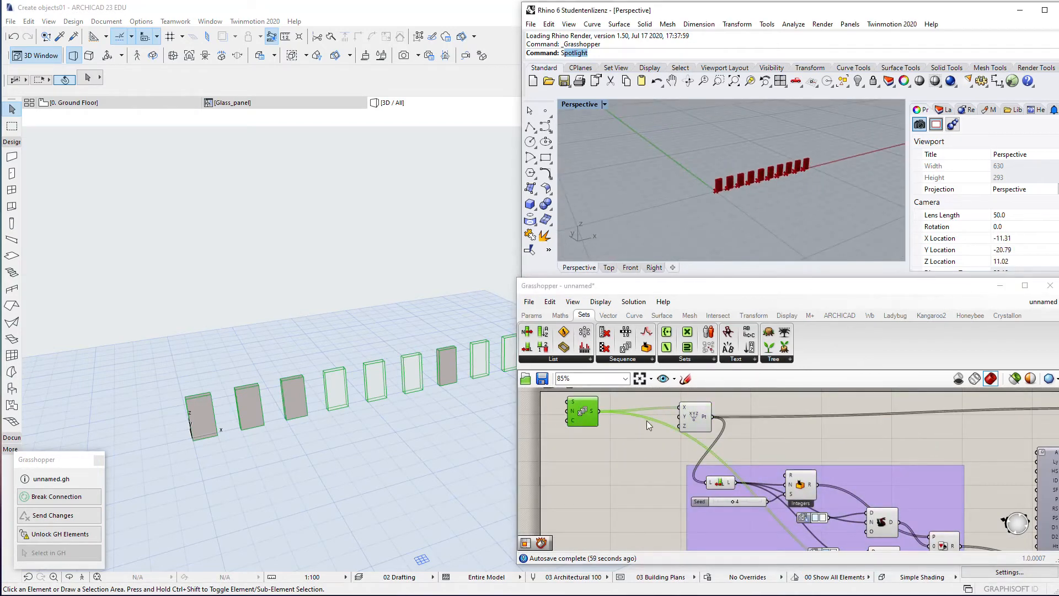
right_drag(619, 421, 630, 443)
scroll(630, 443, up, 1)
drag(596, 421, 603, 427)
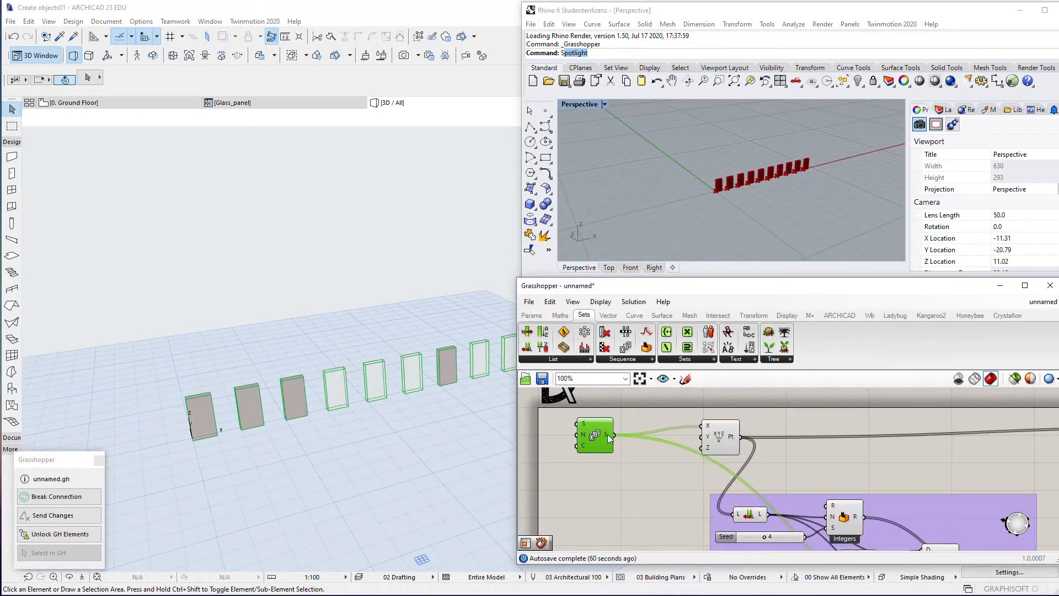
right_drag(601, 491, 625, 490)
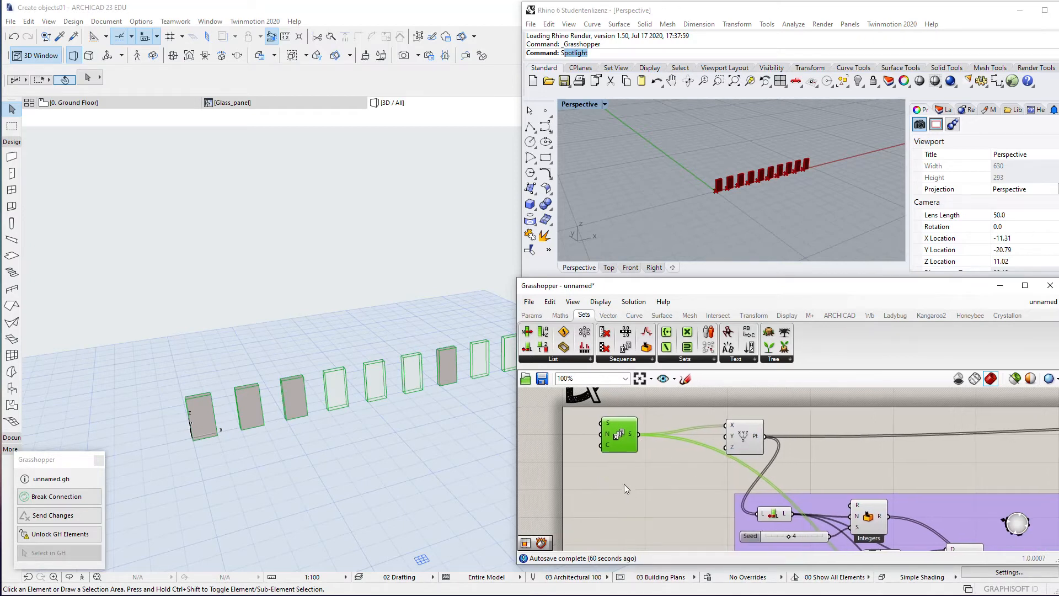
scroll(694, 198, up, 2)
shift+right_drag(693, 198, 682, 226)
double_click(631, 490)
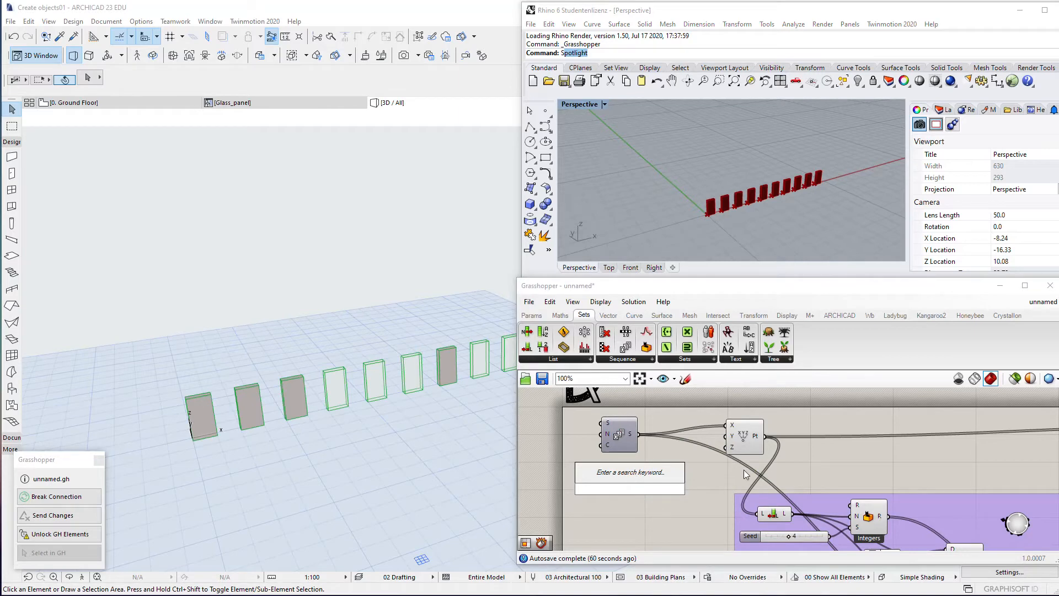
scroll(741, 468, down, 2)
scroll(717, 452, up, 1)
click(657, 438)
click(652, 482)
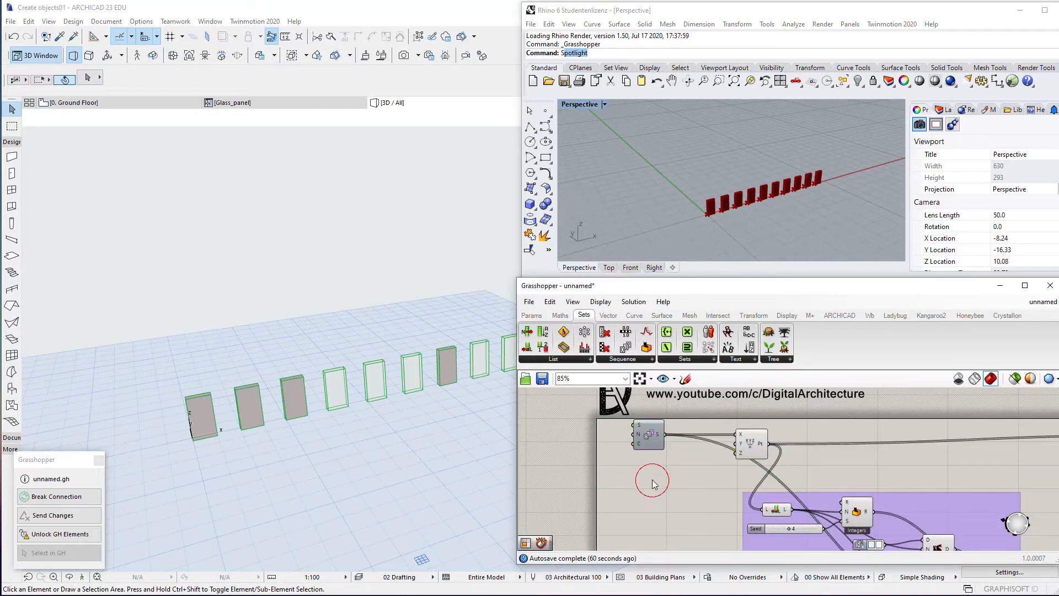
double_click(645, 489)
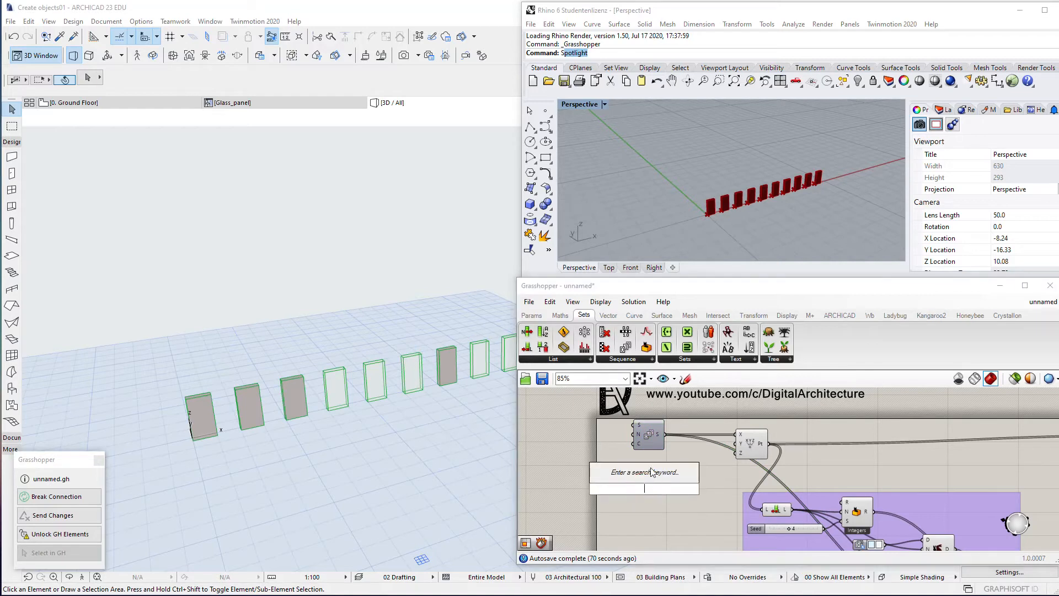
click(656, 441)
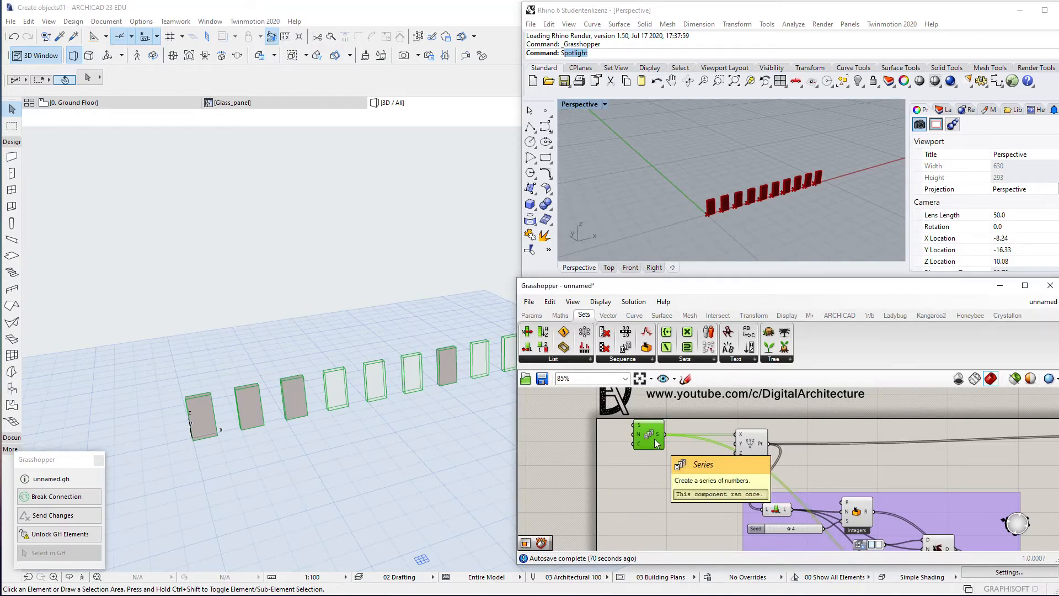
click(639, 467)
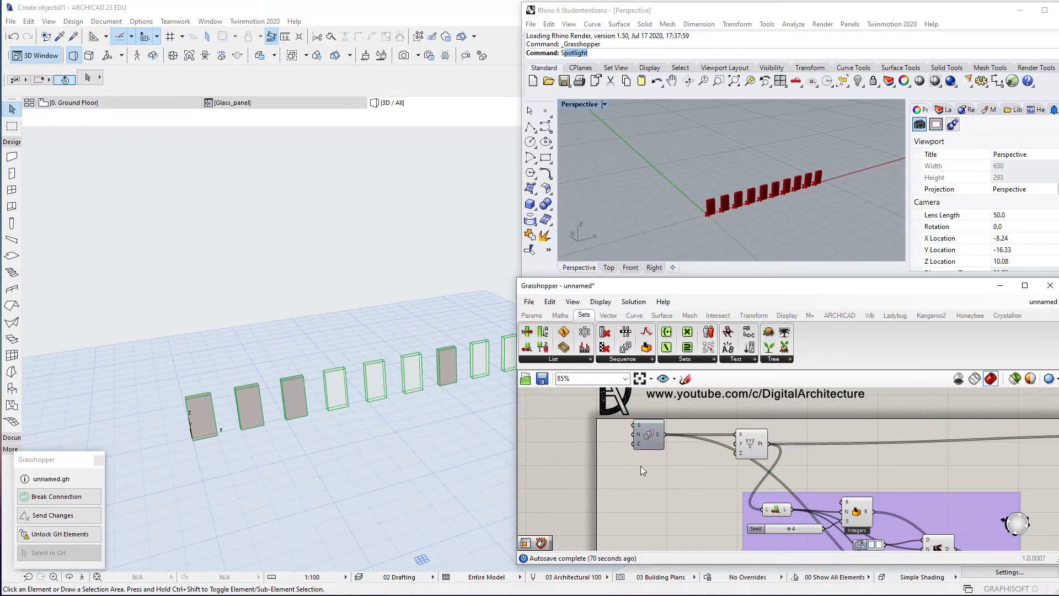
Step: Connect the Series output to the Z input of Construct Point as well, and graft that Z input
click(649, 446)
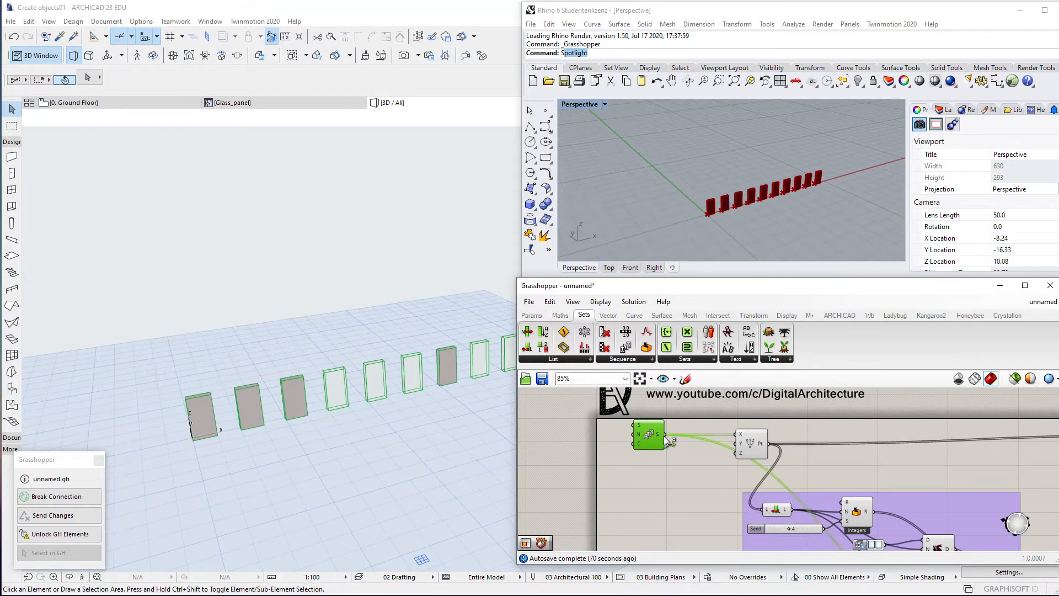
shift+drag(664, 435, 667, 446)
shift+drag(735, 453, 736, 453)
right_click(737, 453)
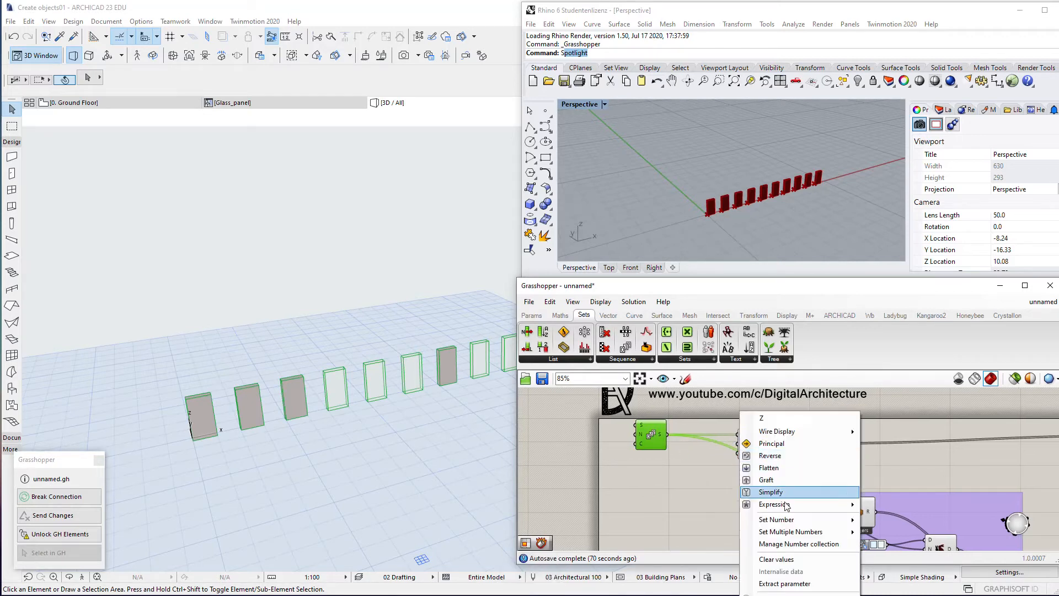
click(772, 479)
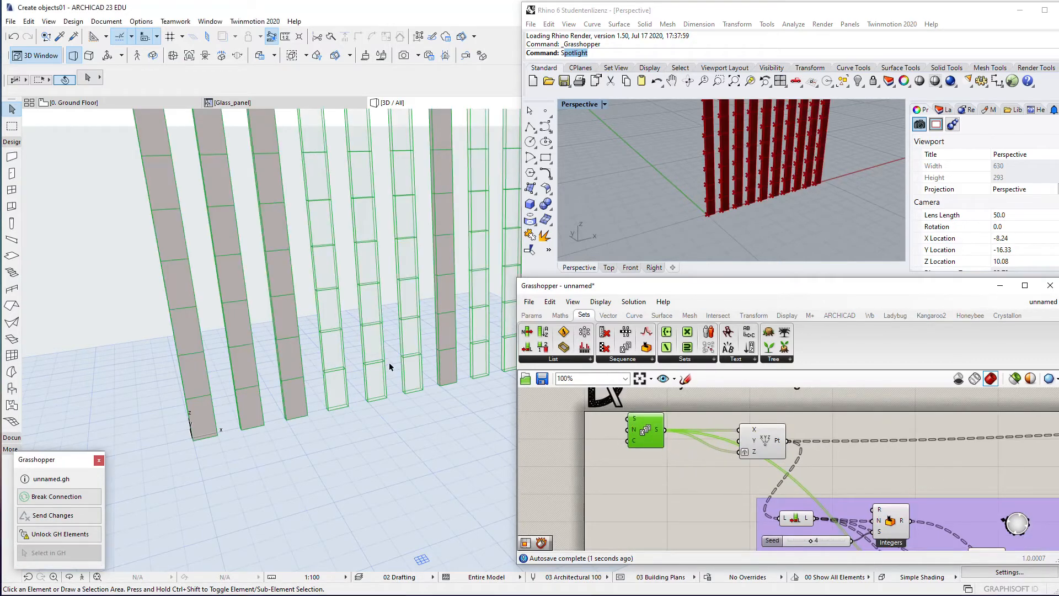
scroll(390, 366, down, 2)
middle_drag(390, 366, 361, 505)
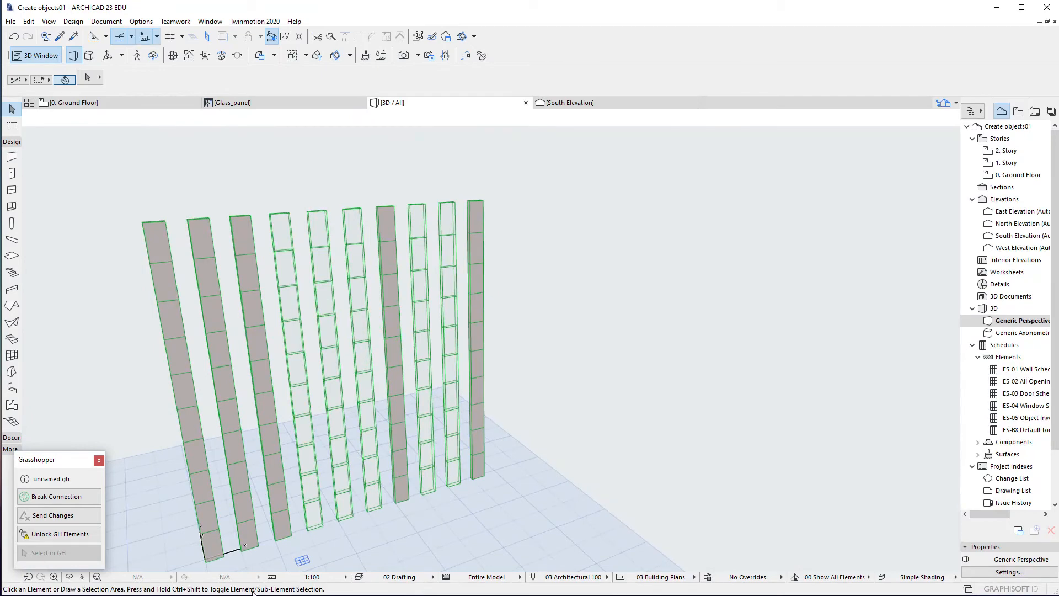
click(255, 595)
Step: Duplicate the Series component and place the copy below the original
scroll(618, 461, up, 2)
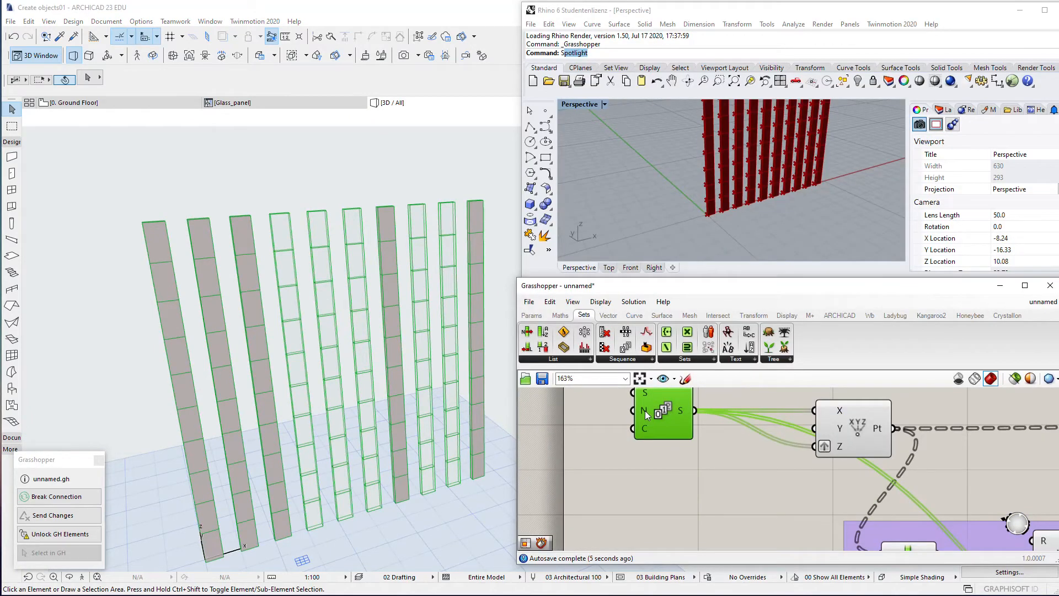
key(ctrl+c)
key(ctrl+v)
drag(667, 421, 664, 501)
right_drag(664, 500, 673, 436)
right_click(658, 435)
click(739, 504)
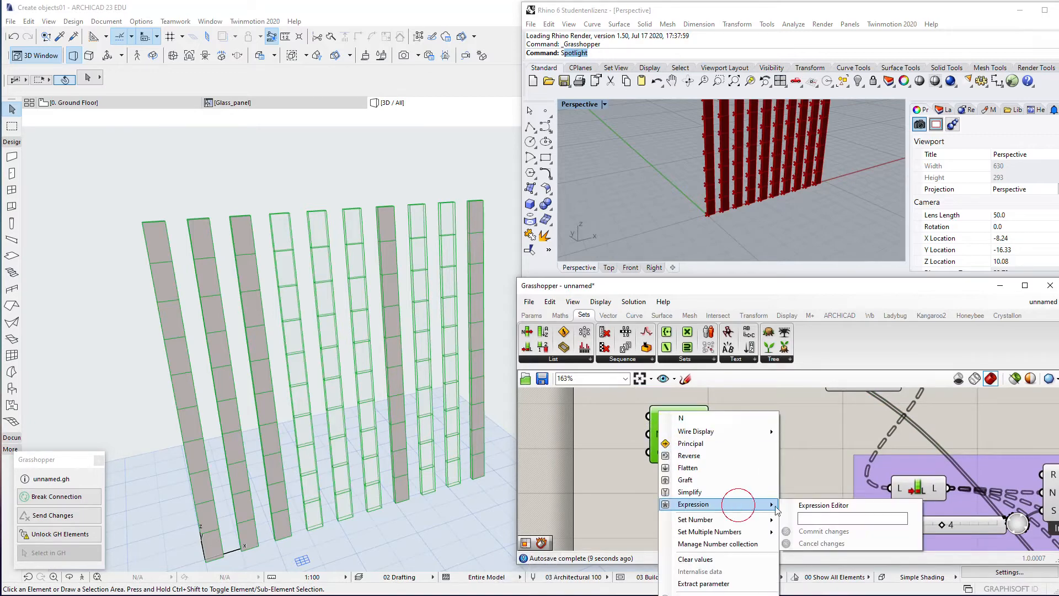
click(605, 488)
Step: Add a number slider of 3 as the copied Series' step, and connect that Series to Construct Point's Z input
double_click(584, 428)
text(3)
key(Return)
drag(619, 434, 649, 434)
scroll(670, 436, down, 2)
right_drag(671, 437, 639, 477)
drag(670, 470, 741, 437)
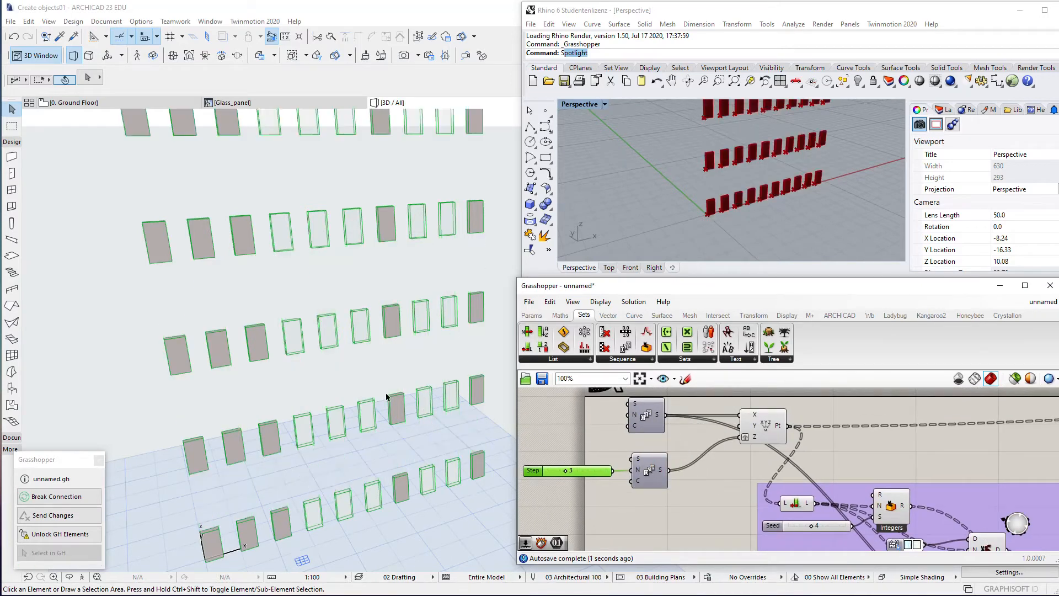
Step: Add a number slider of 3 beside the settings component and connect it to the Ht input for the panel height
scroll(393, 400, down, 1)
scroll(783, 475, down, 3)
right_drag(860, 510, 666, 467)
scroll(857, 445, up, 5)
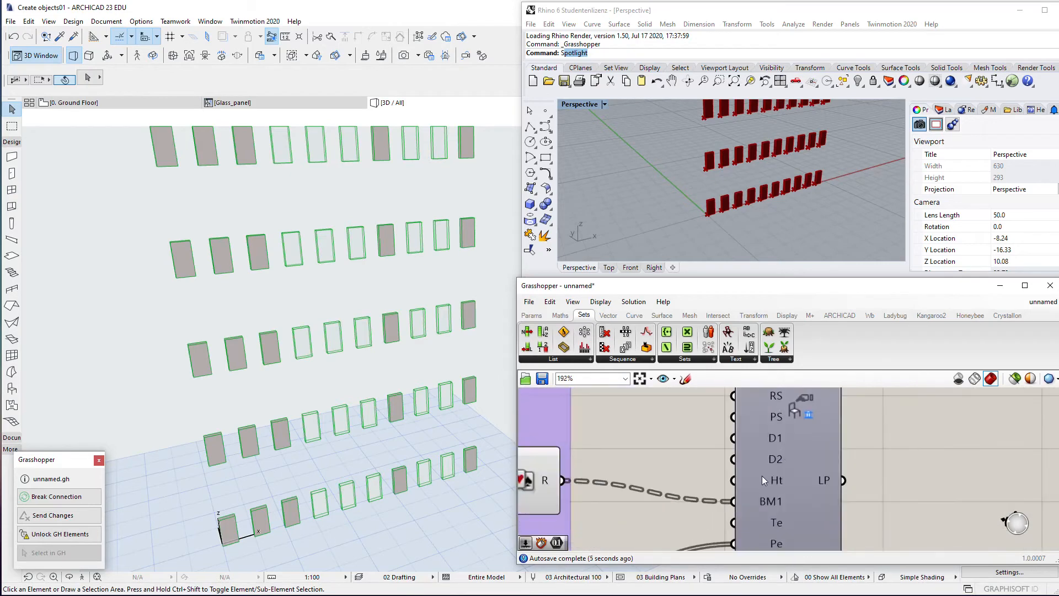
double_click(717, 477)
text(slider)
key(Return)
scroll(822, 441, down, 2)
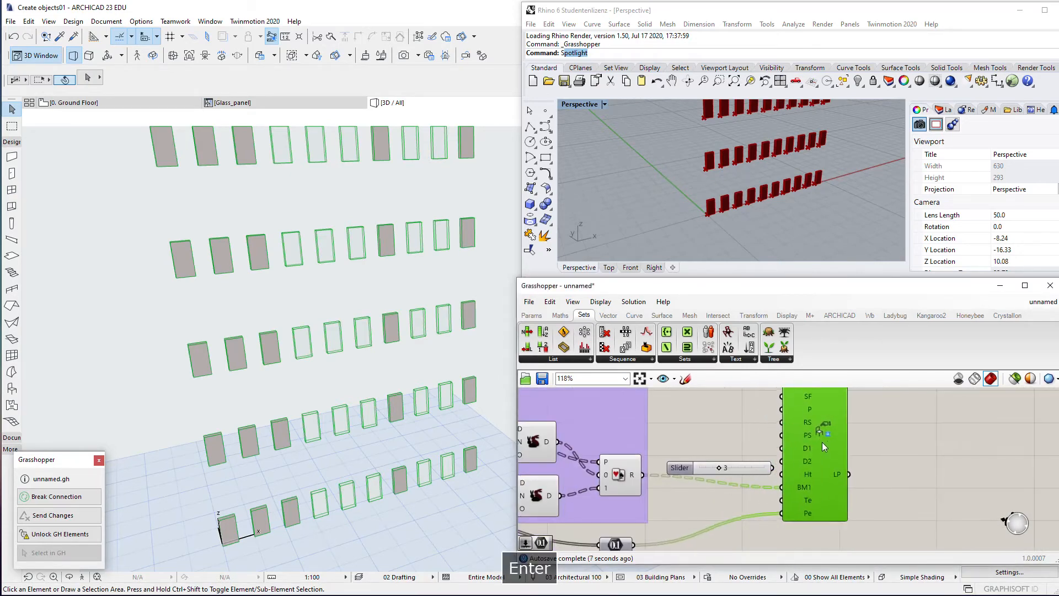
drag(822, 441, 836, 442)
drag(772, 468, 796, 474)
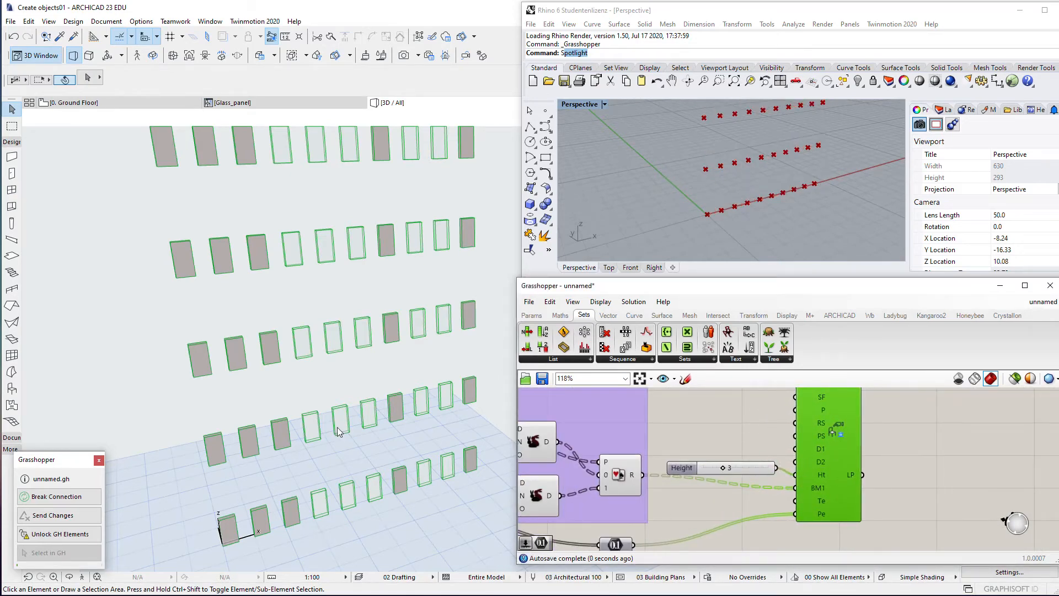
Step: Examine the height and stacking of the panel columns in ARCHICAD's 3D view, and return to the Series components in Grasshopper
scroll(337, 429, down, 2)
middle_drag(337, 429, 364, 434)
scroll(305, 489, down, 3)
scroll(309, 480, up, 1)
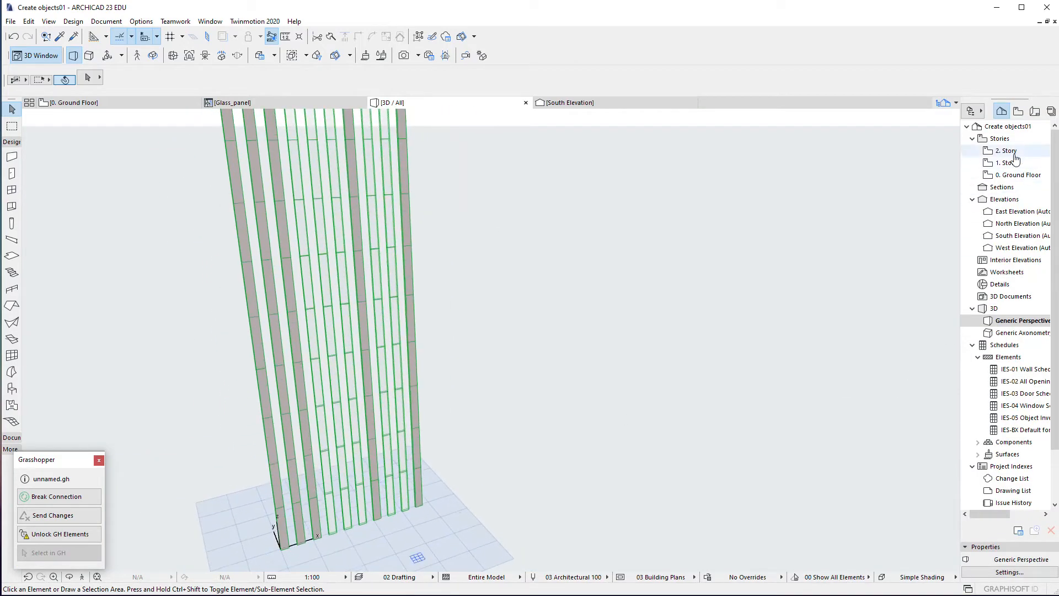
click(424, 594)
scroll(643, 427, down, 2)
right_drag(643, 428, 832, 456)
right_drag(612, 443, 722, 462)
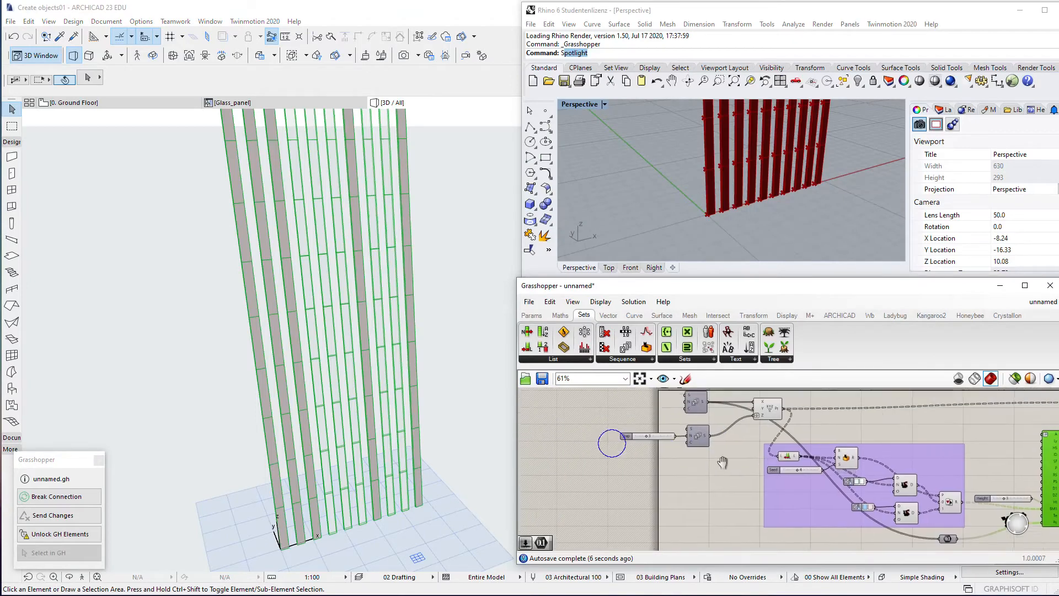
Step: Add a number slider to the Count input of the lower Series component and set it to 3
scroll(720, 435, up, 4)
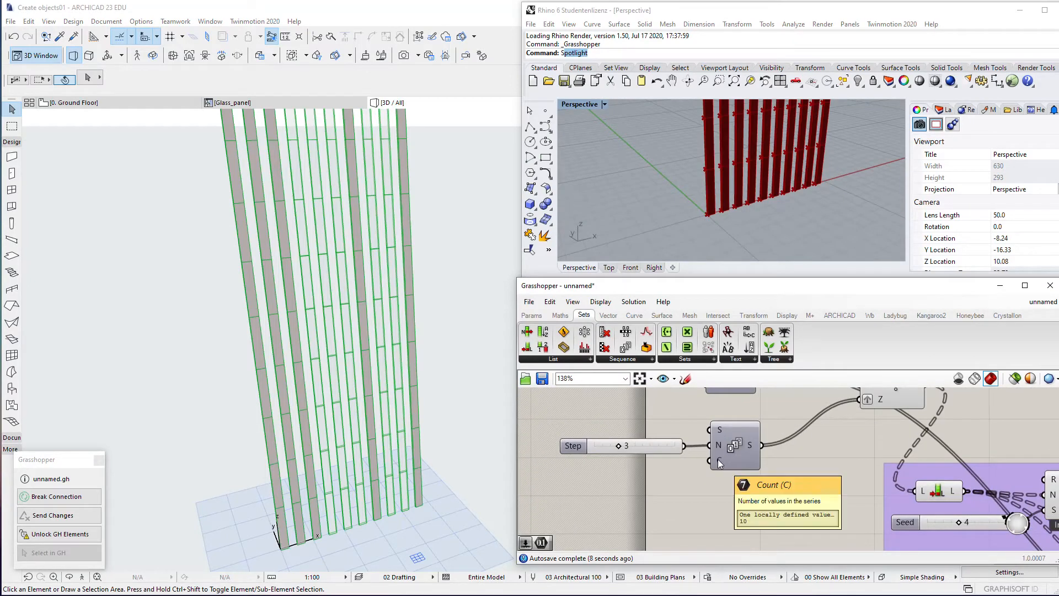
double_click(640, 492)
text(3)
key(Return)
drag(682, 496, 662, 470)
scroll(366, 497, up, 4)
middle_drag(331, 500, 361, 422)
click(363, 369)
key(alt+Tab)
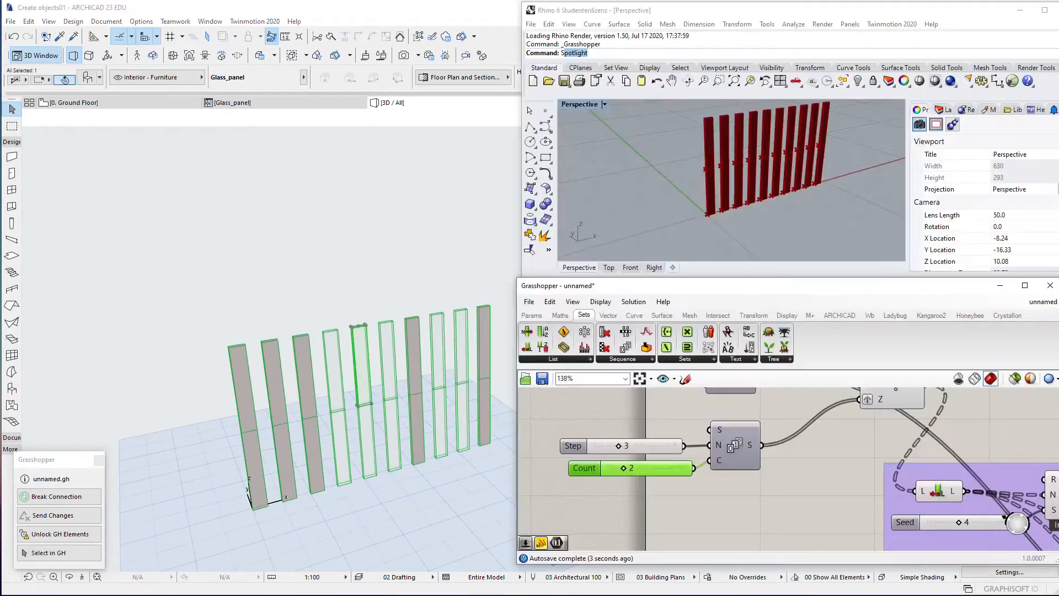
drag(623, 467, 632, 468)
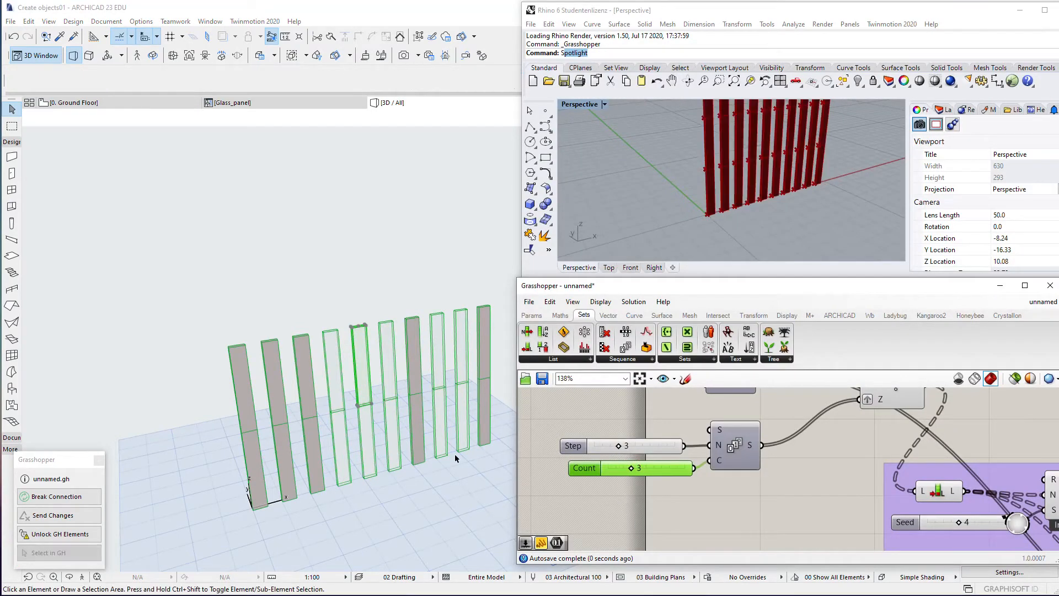
Step: Examine the object settings and home story of the lower, middle and upper panels of the first column in ARCHICAD's 3D view
scroll(399, 364, down, 1)
middle_drag(419, 338, 393, 354)
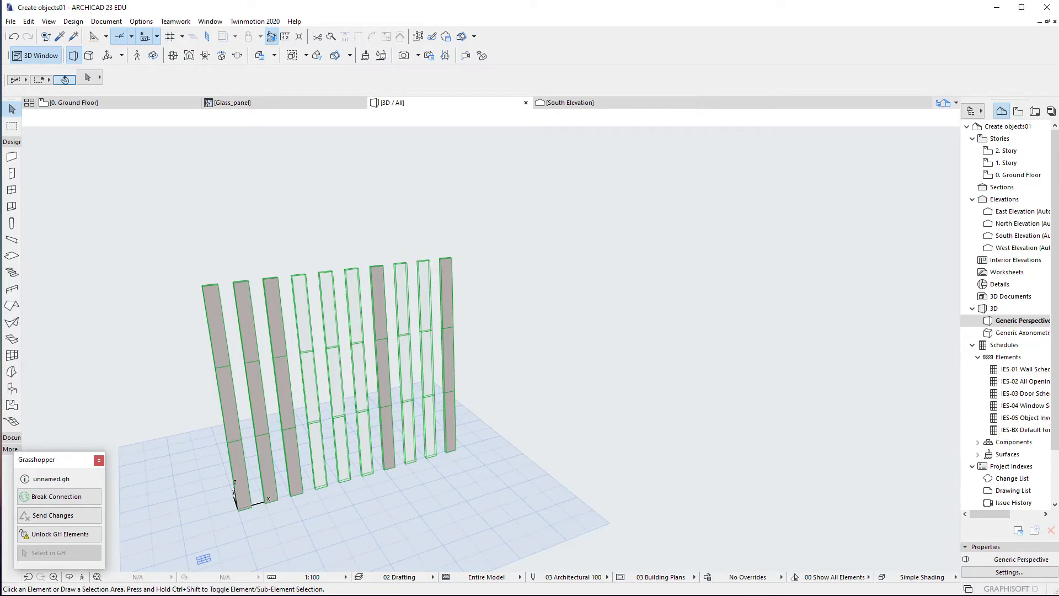
click(244, 472)
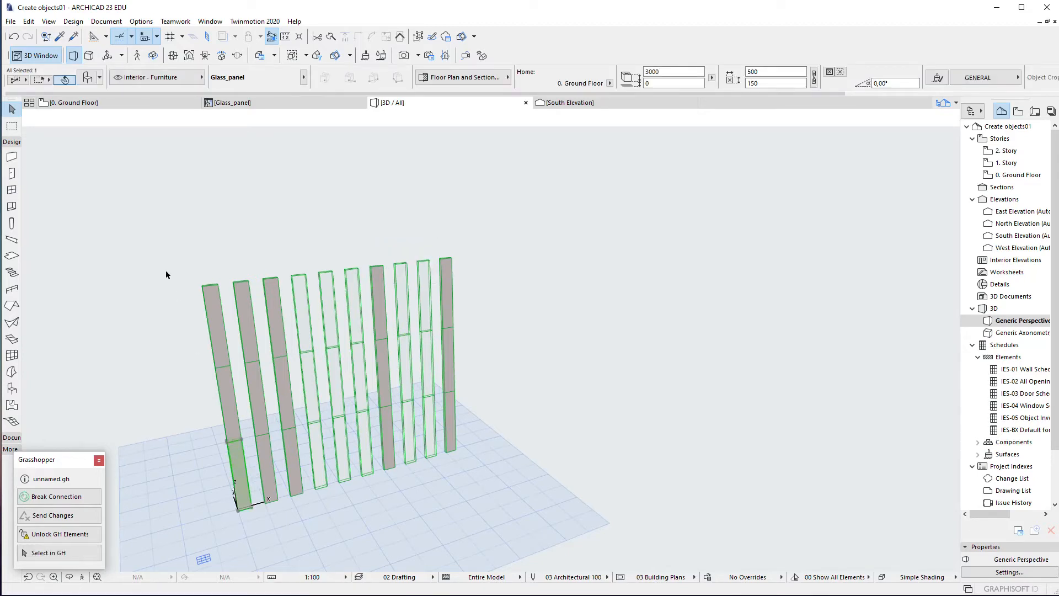
key(ctrl+t)
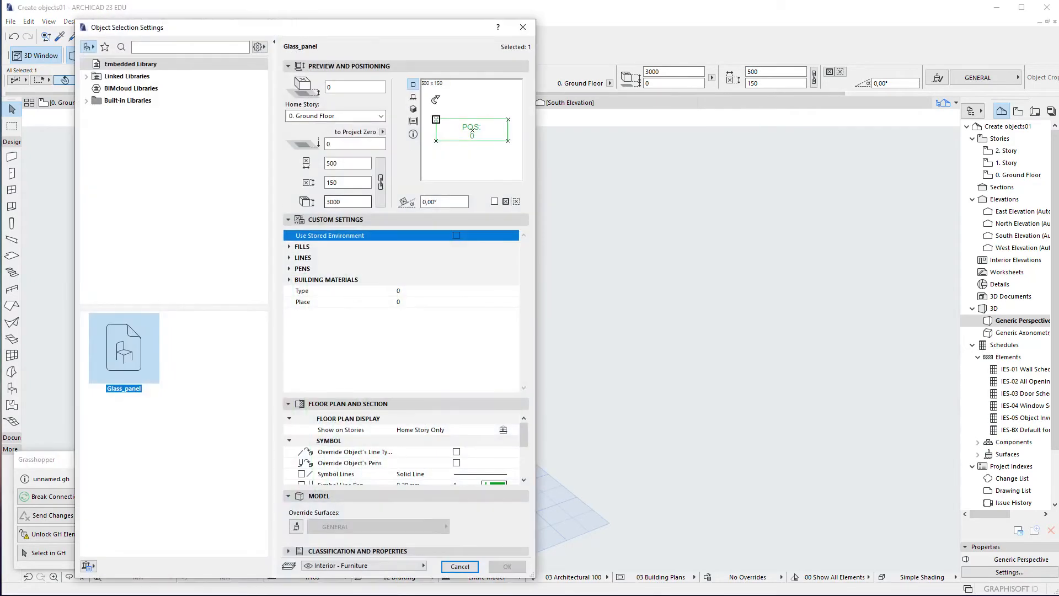
click(523, 27)
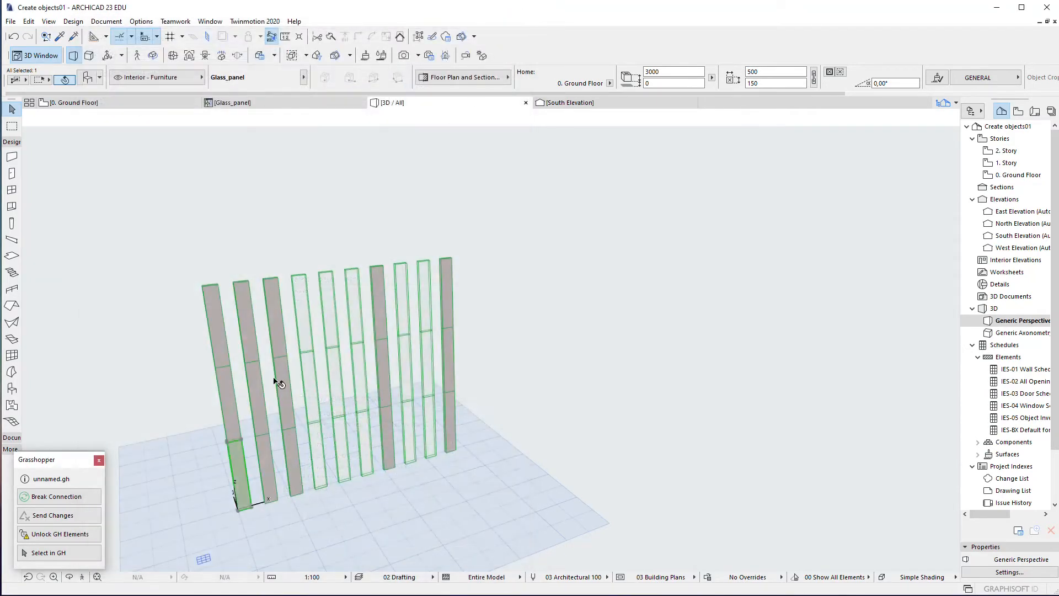
key(ctrl+t)
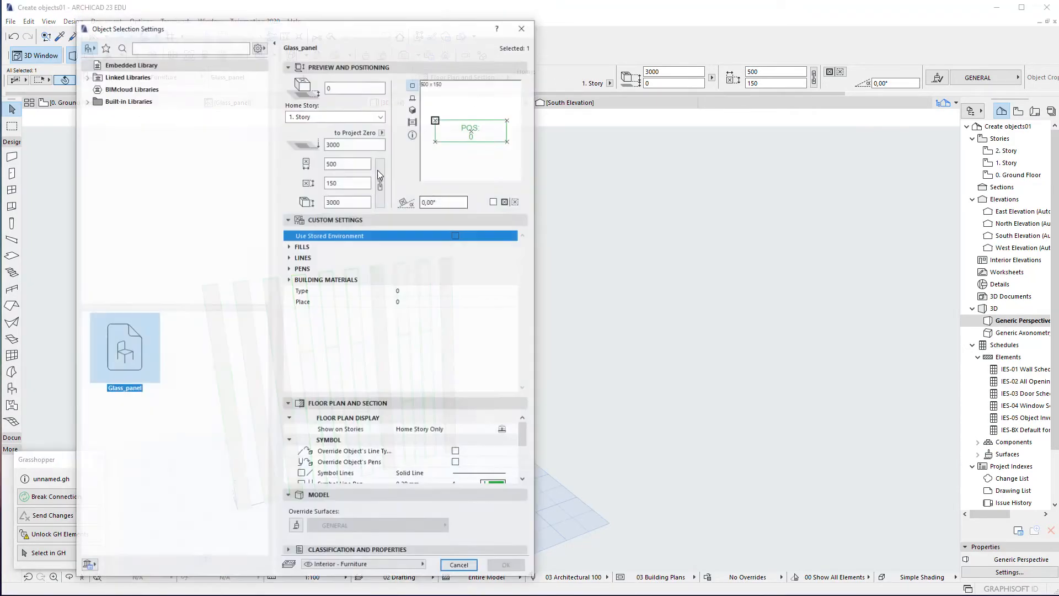
click(522, 28)
click(1009, 162)
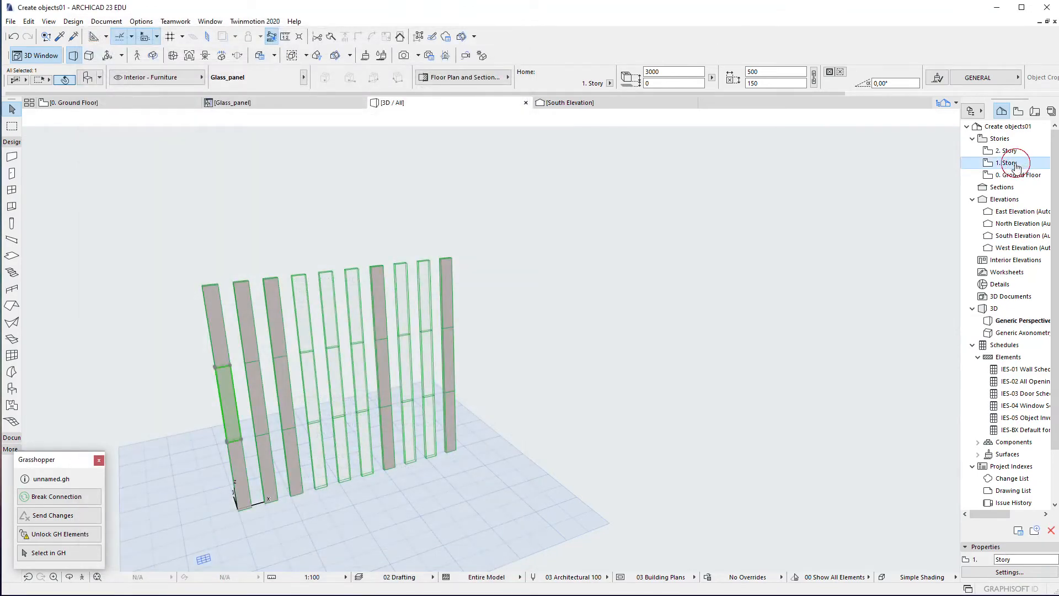
click(213, 292)
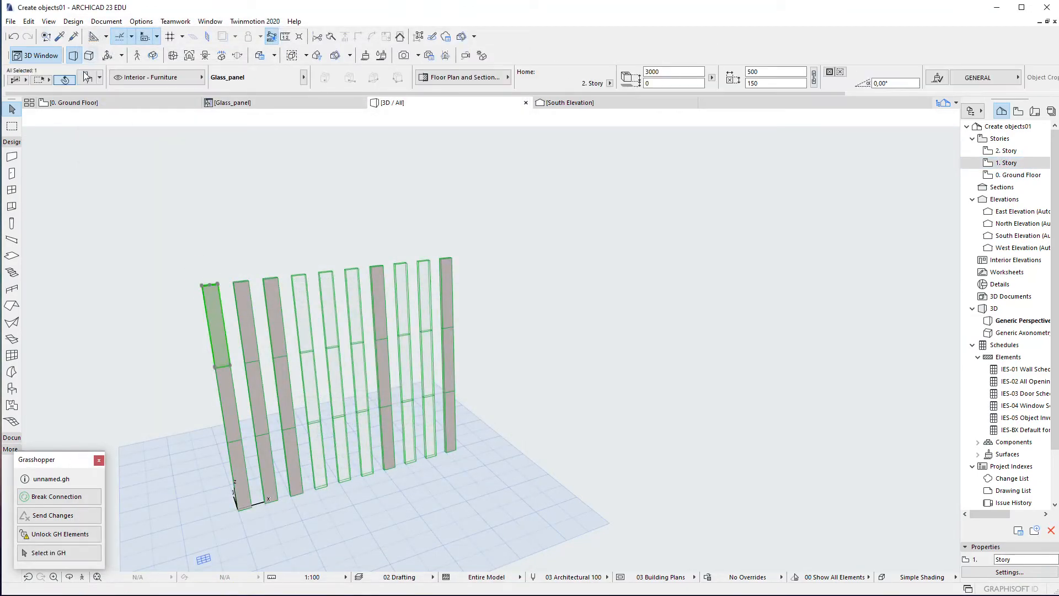
key(ctrl+t)
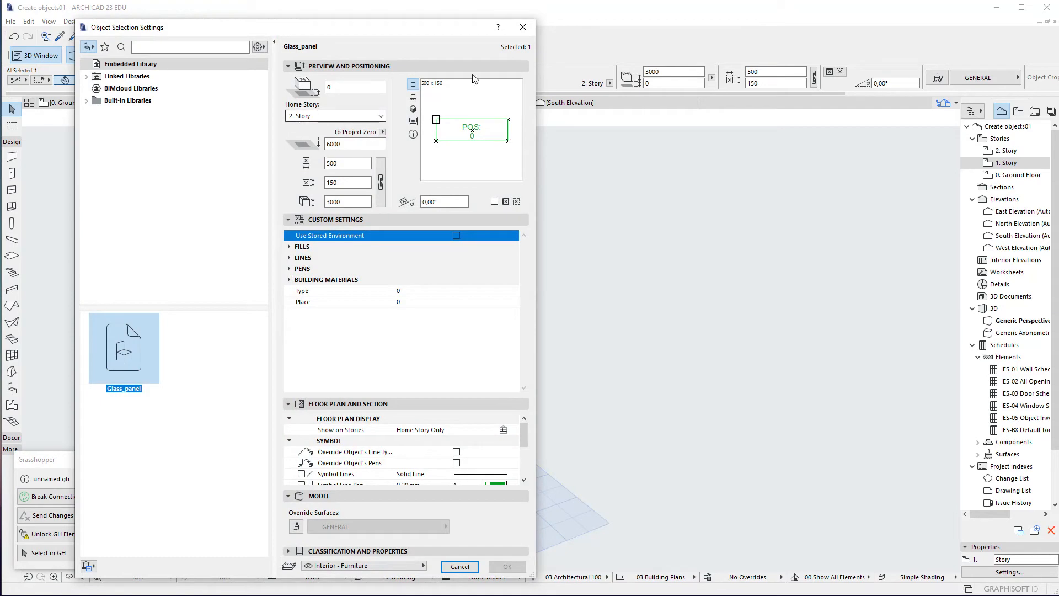
click(522, 28)
Step: Return to Grasshopper and space out the Construct Point component, the settings component and the Height slider on the canvas
key(alt+Tab)
scroll(618, 475, down, 7)
right_drag(811, 521, 755, 483)
scroll(754, 484, up, 5)
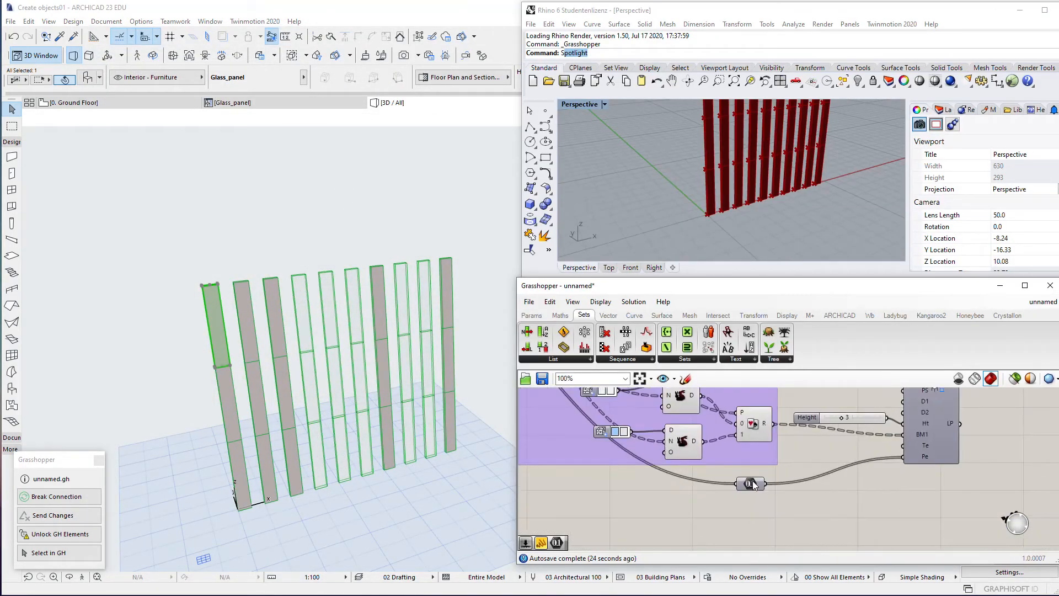
scroll(752, 483, down, 5)
drag(752, 483, 759, 491)
scroll(676, 443, up, 3)
right_drag(648, 408, 672, 444)
click(645, 432)
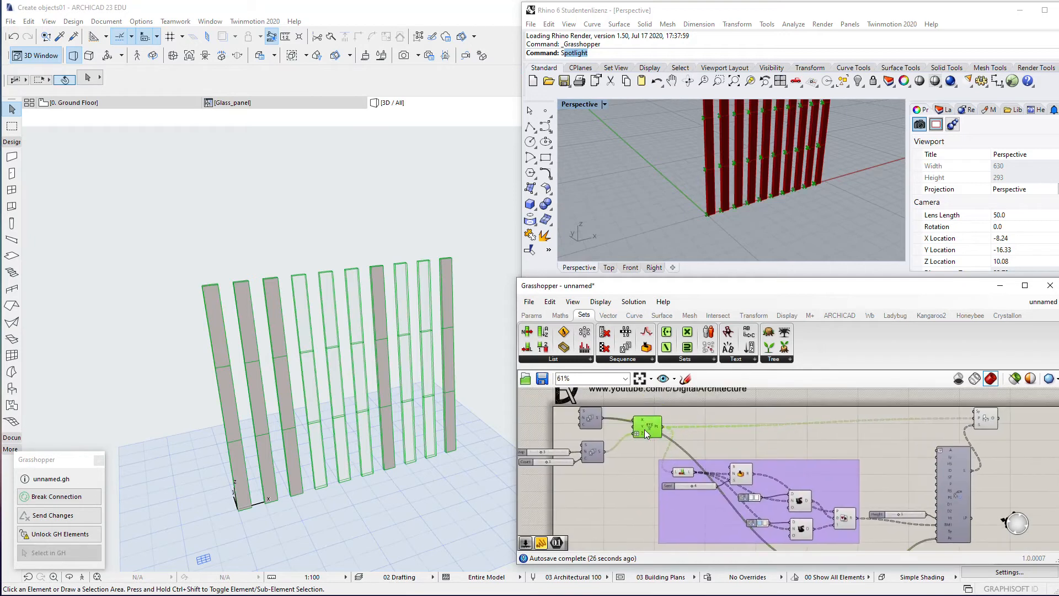
drag(651, 418, 662, 415)
right_drag(665, 458, 668, 430)
right_drag(821, 539, 796, 503)
drag(932, 457, 954, 469)
drag(861, 463, 867, 460)
Step: Move the Integer parameter that feeds the Pe input back to just below the purple group's starting edge
drag(839, 520, 643, 507)
right_drag(643, 507, 693, 538)
drag(694, 537, 705, 538)
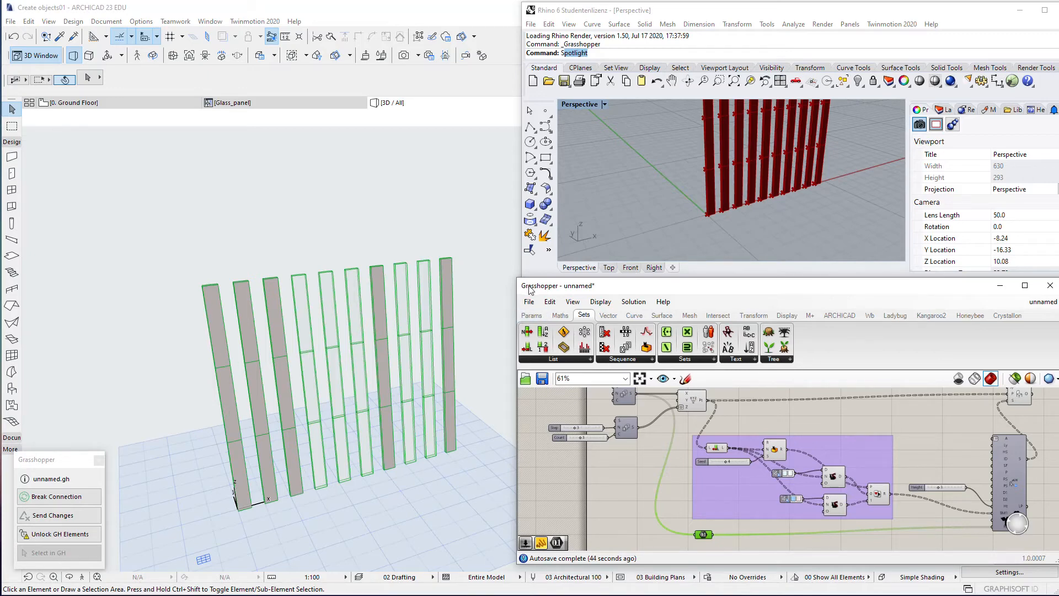
Step: Add an Addition component below the Integer parameter and connect the Integer output to its A input
scroll(654, 455, up, 3)
right_drag(644, 436, 643, 418)
scroll(679, 472, down, 2)
right_drag(681, 473, 645, 416)
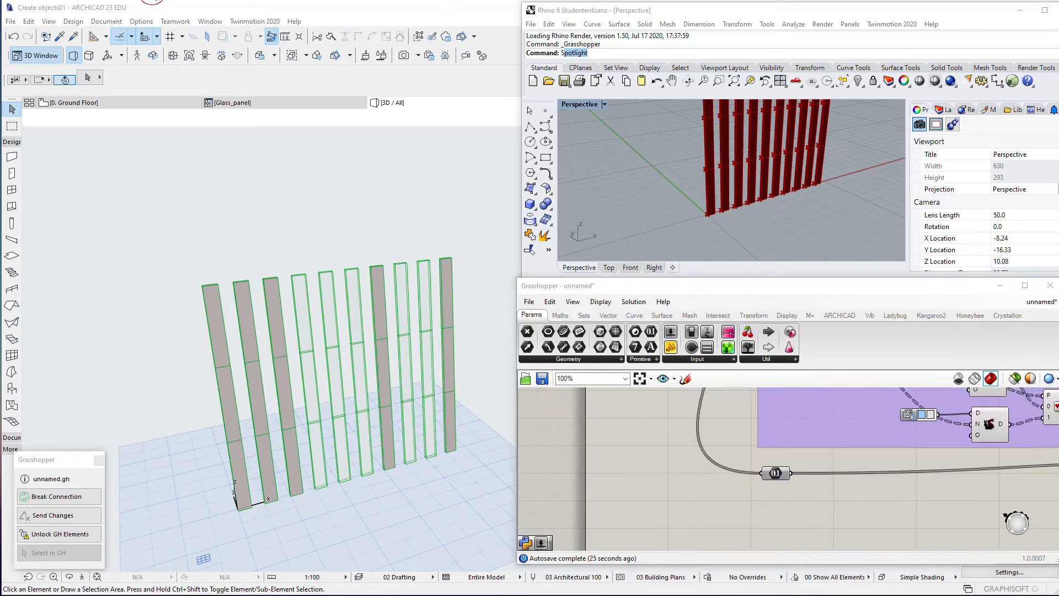
scroll(718, 443, down, 2)
right_drag(759, 461, 724, 468)
scroll(721, 468, up, 2)
right_drag(759, 506, 748, 485)
double_click(760, 487)
text(+)
key(Return)
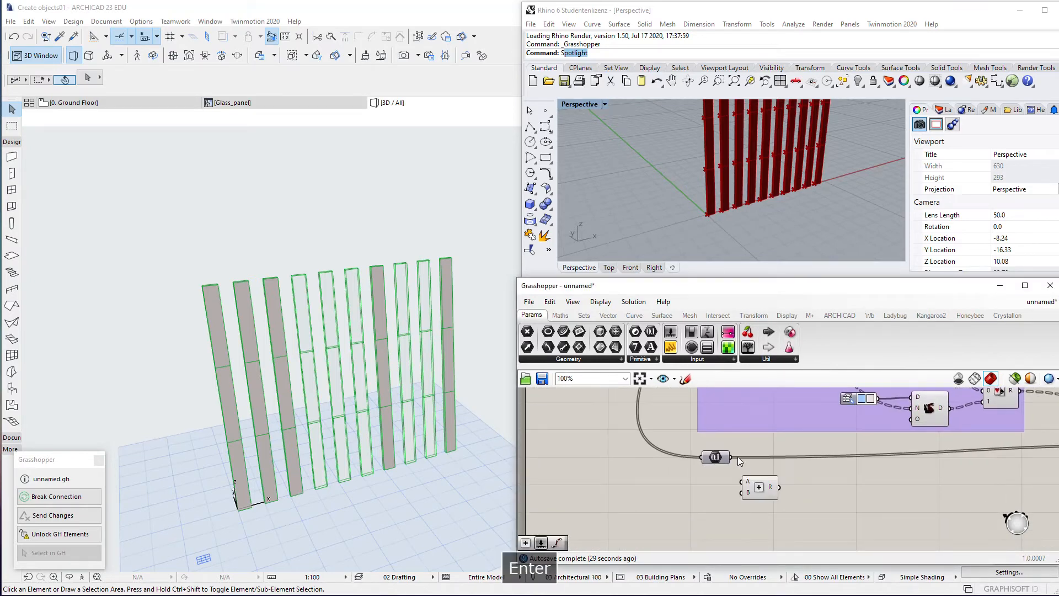
drag(730, 456, 763, 484)
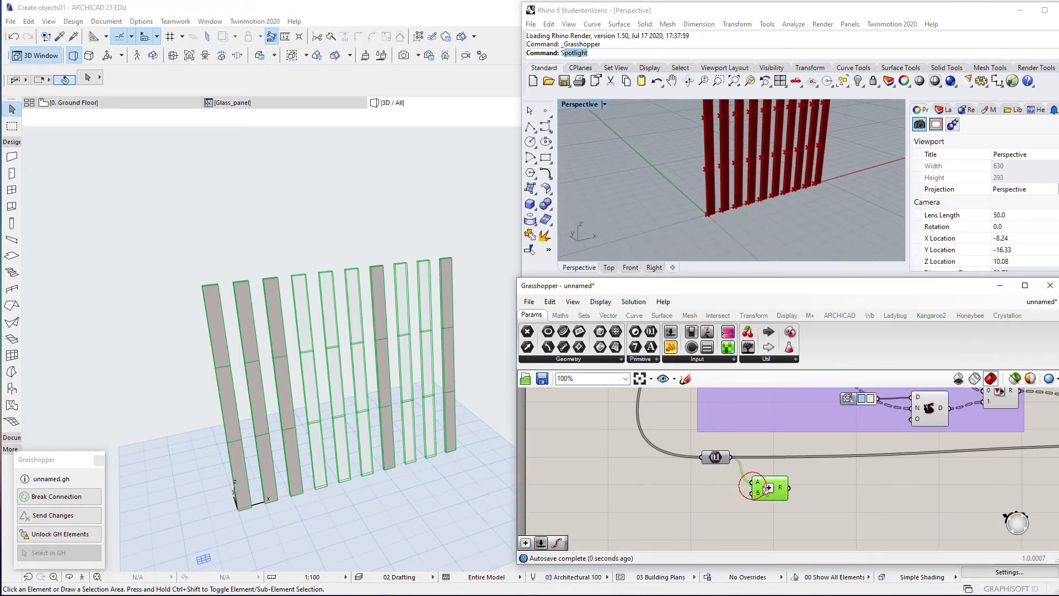
Step: Place a panel in front of the Addition component and enter 00, 100 and 200 on separate lines
click(669, 353)
click(617, 492)
drag(616, 485, 609, 455)
double_click(610, 456)
text(100)
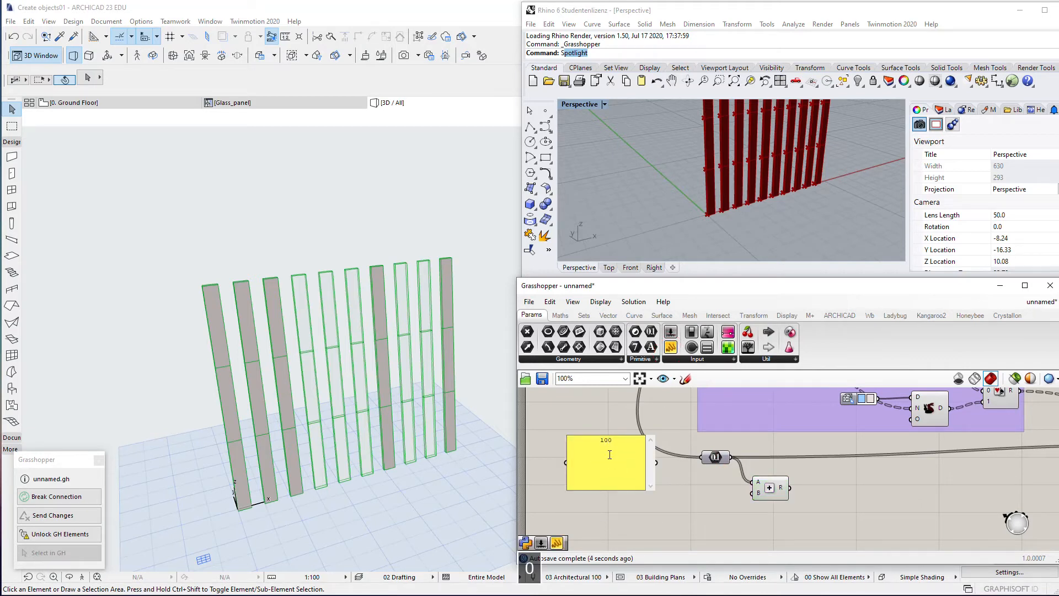
key(BackSpace)
text(00)
key(Return)
text(100)
key(Return)
text(20)
click(656, 492)
drag(630, 462, 641, 494)
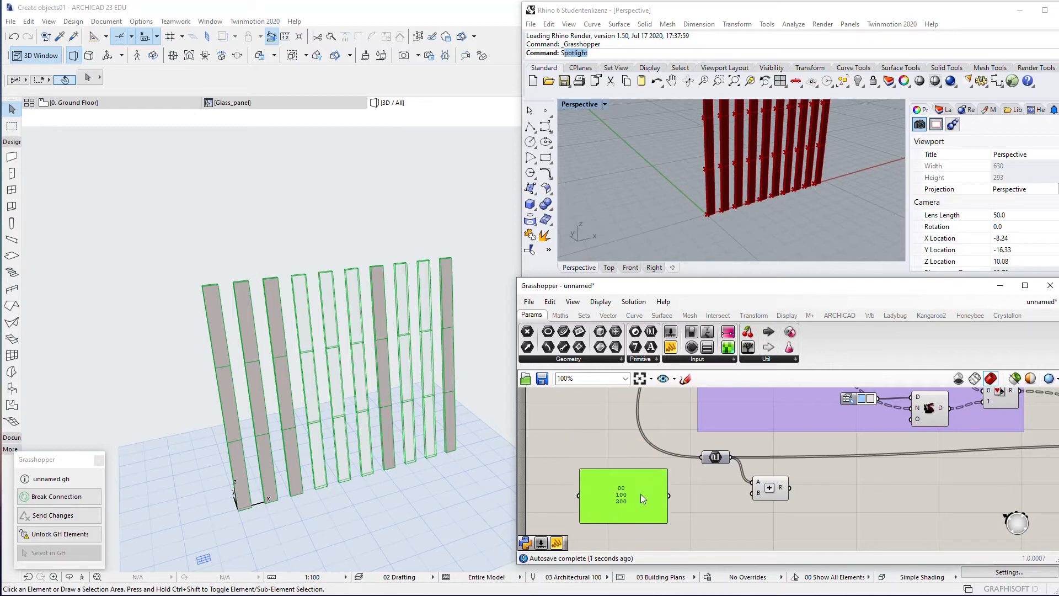
Step: Connect the number panel, with its Multiline Data option turned off, to the Addition's B input and graft that input
drag(761, 491, 770, 491)
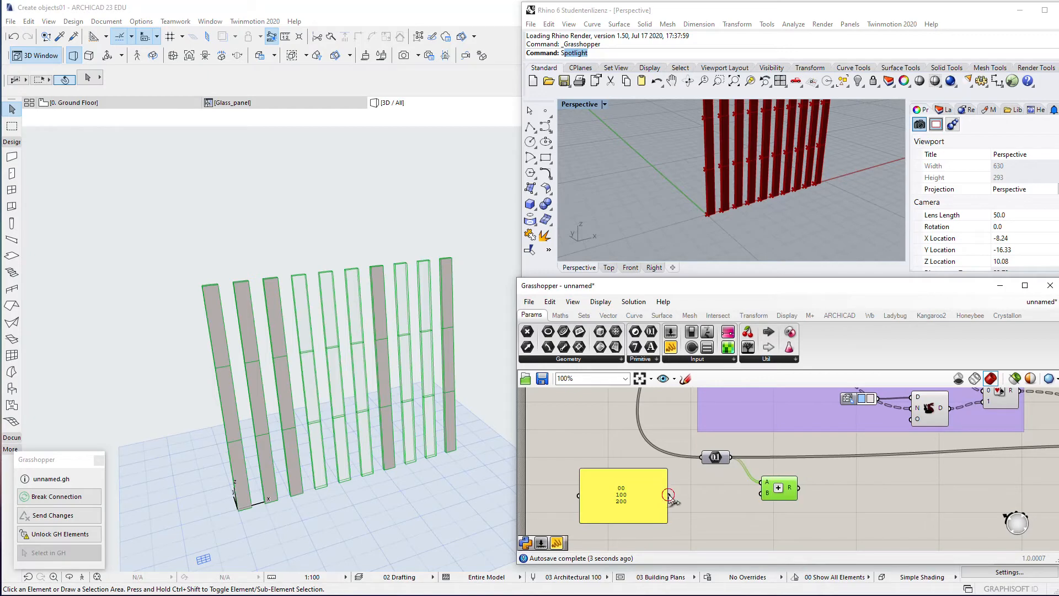
right_click(636, 485)
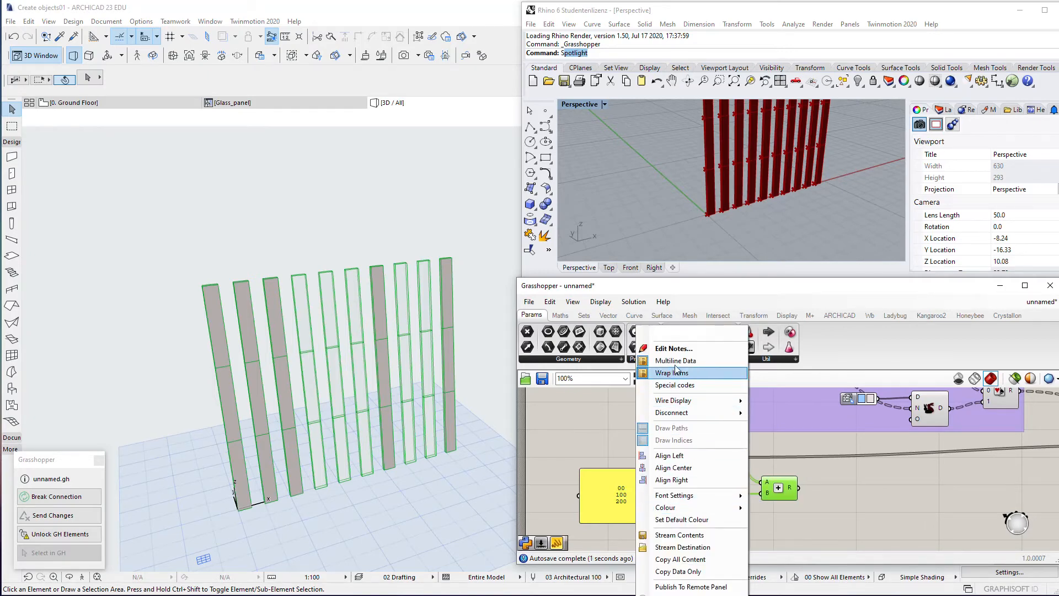
click(670, 360)
drag(615, 468, 618, 475)
drag(621, 499, 677, 500)
scroll(693, 504, up, 2)
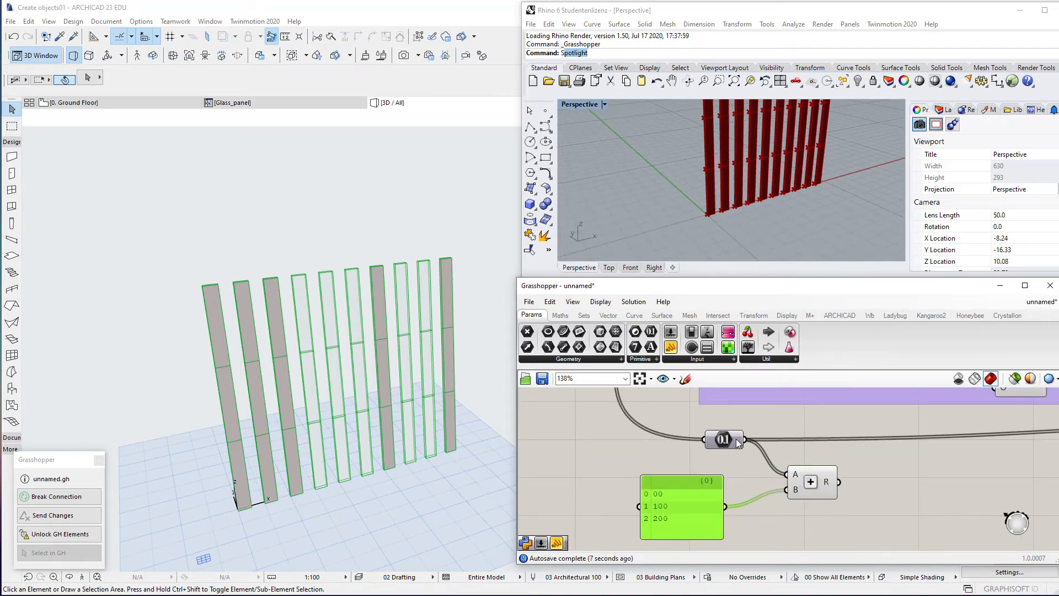
right_click(796, 492)
click(805, 496)
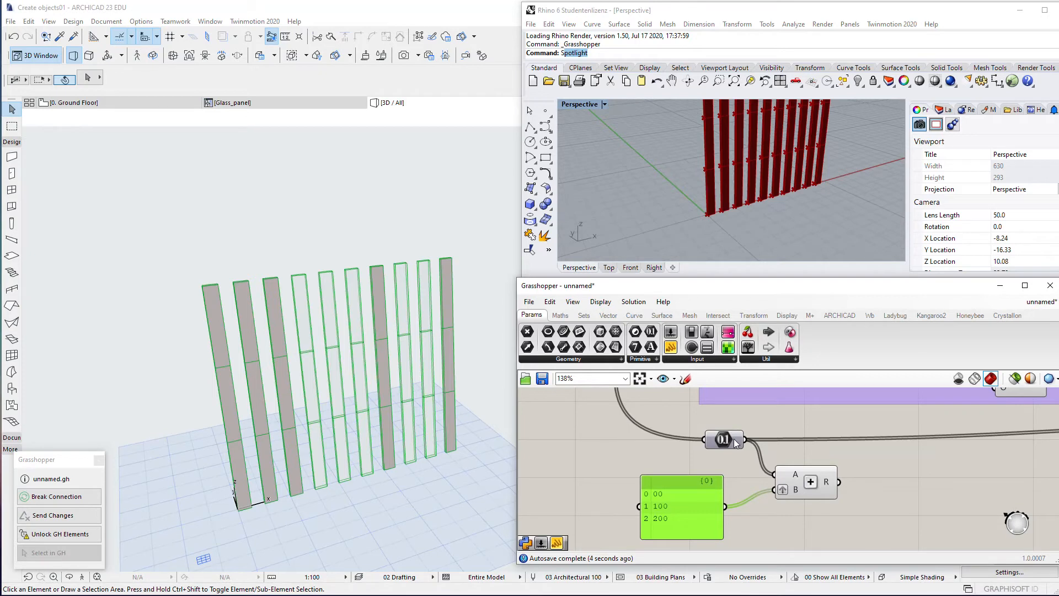
Step: Attach a temporary panel to the Addition's R output, examine the summed values, and delete the panel
click(671, 348)
click(853, 463)
drag(839, 482, 855, 499)
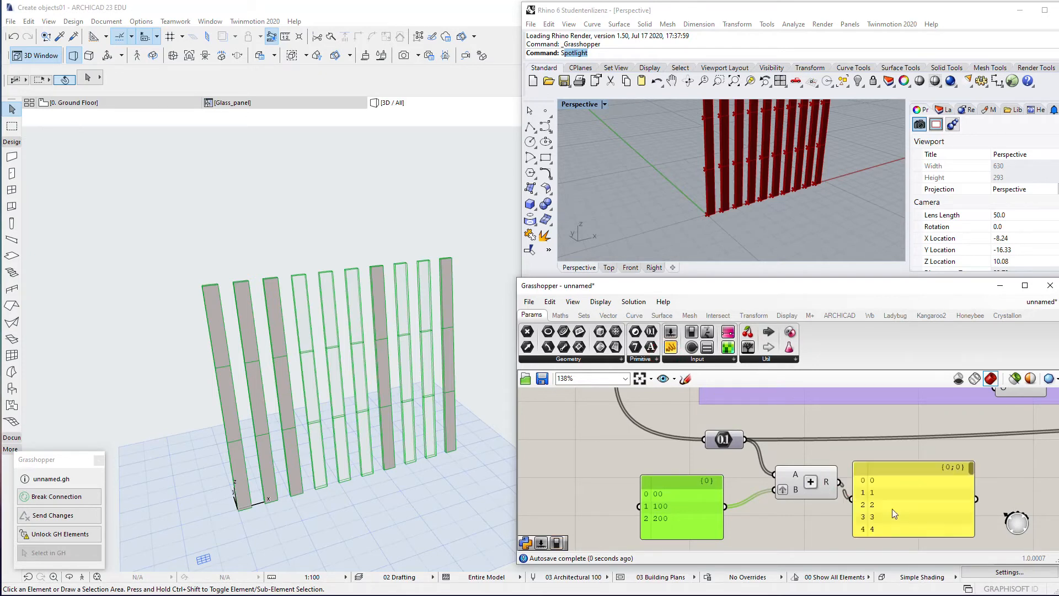
scroll(892, 508, down, 2)
right_drag(891, 509, 774, 477)
drag(776, 477, 791, 440)
drag(842, 412, 810, 475)
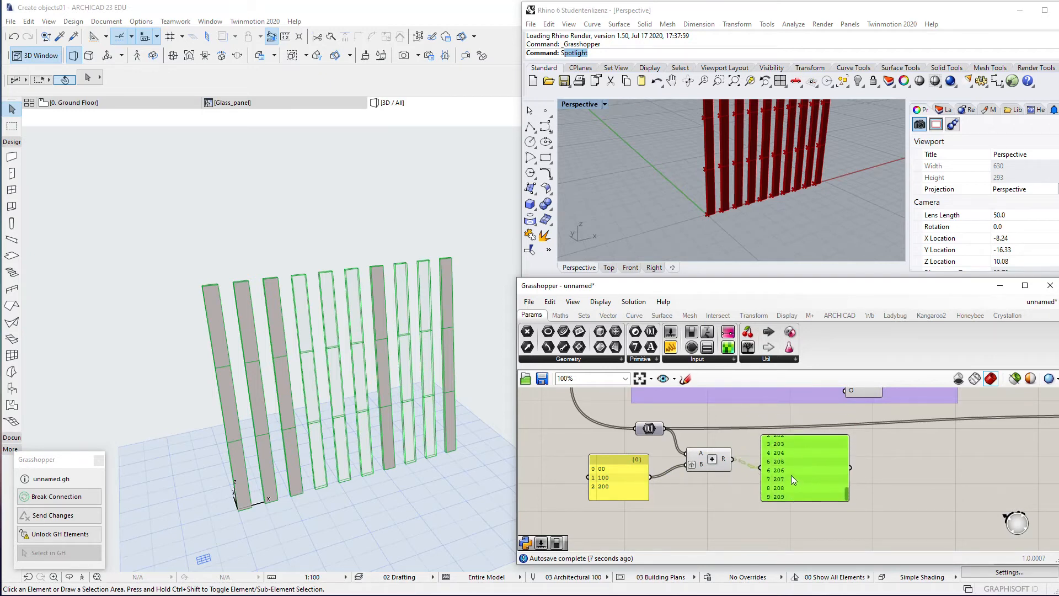
key(Delete)
Step: Connect the Addition's R output to the settings component's Pe (Place) input, replacing the direct Integer connection
scroll(789, 475, down, 1)
drag(576, 474, 590, 471)
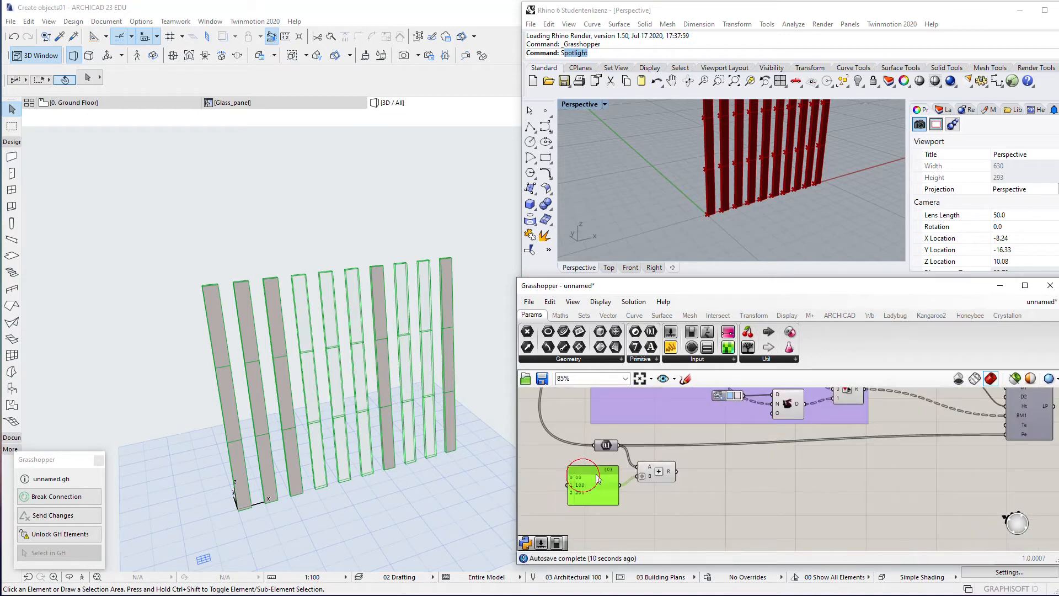
scroll(591, 467, down, 3)
right_drag(592, 464, 658, 531)
scroll(714, 509, up, 3)
right_drag(715, 509, 612, 394)
scroll(640, 453, down, 2)
scroll(772, 441, up, 2)
right_drag(848, 437, 848, 474)
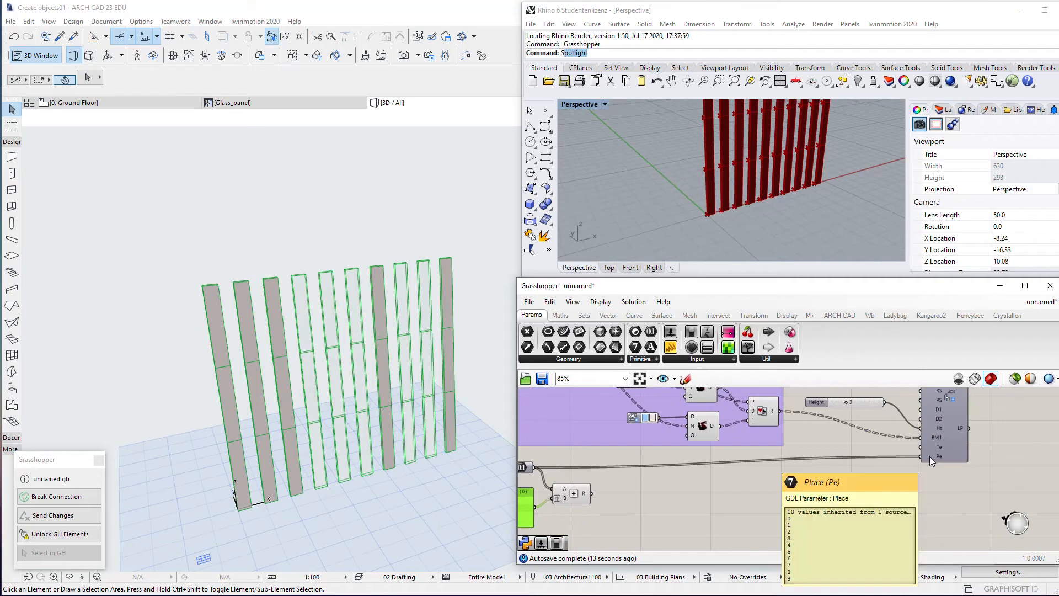
right_click(585, 492)
right_drag(823, 457, 815, 495)
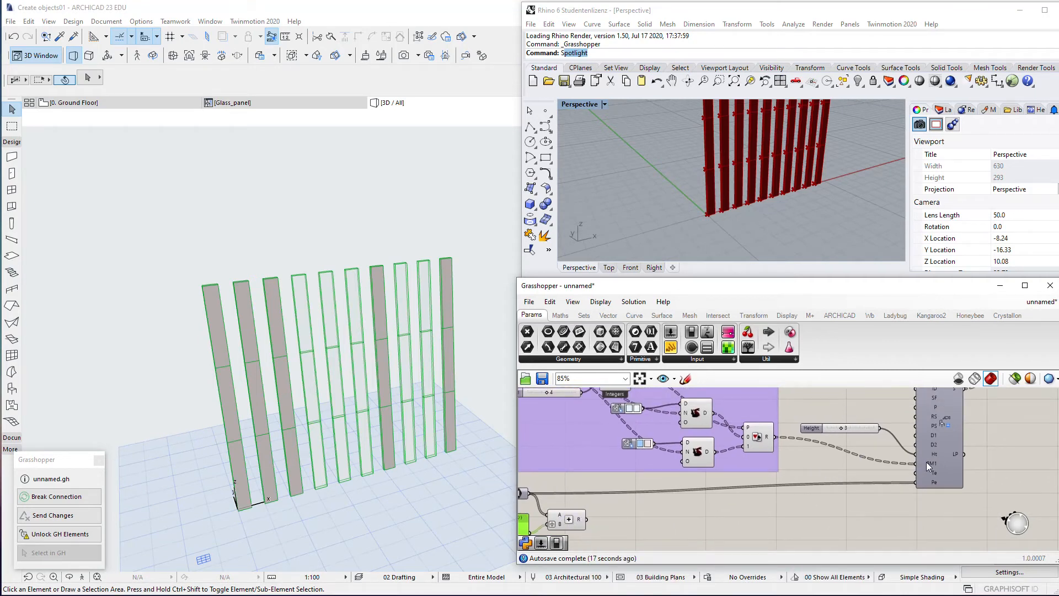
drag(587, 520, 916, 482)
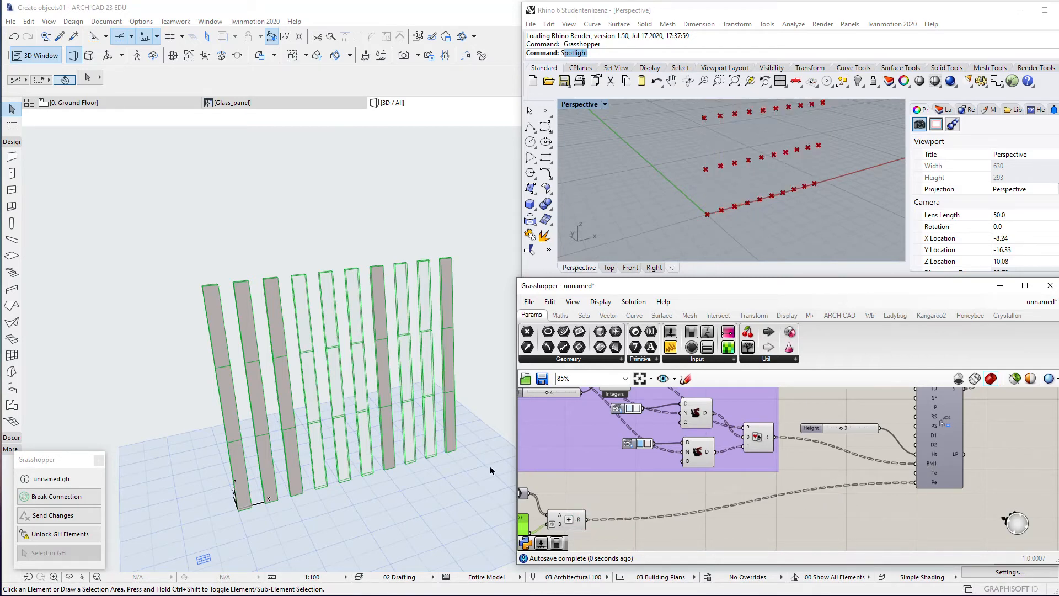
Step: Open the Ground Floor plan in ARCHICAD and examine the panels' position labels
click(163, 113)
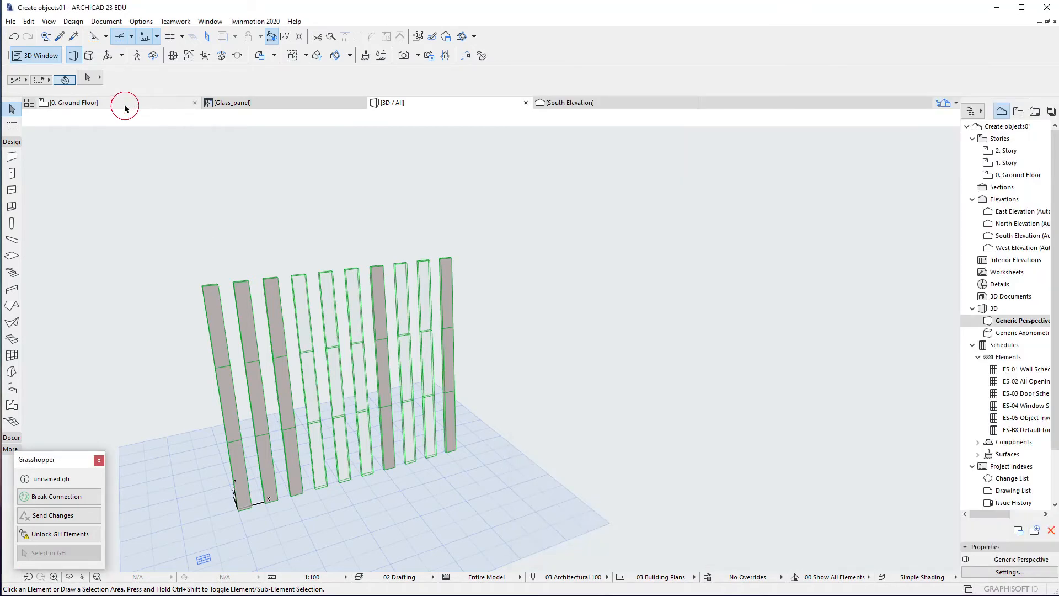
click(73, 103)
scroll(250, 359, down, 3)
middle_drag(250, 359, 373, 359)
scroll(373, 359, up, 2)
scroll(474, 347, up, 1)
middle_drag(477, 352, 427, 355)
Step: Open the 1. Story plan and examine the position labels along the panel row
double_click(1007, 163)
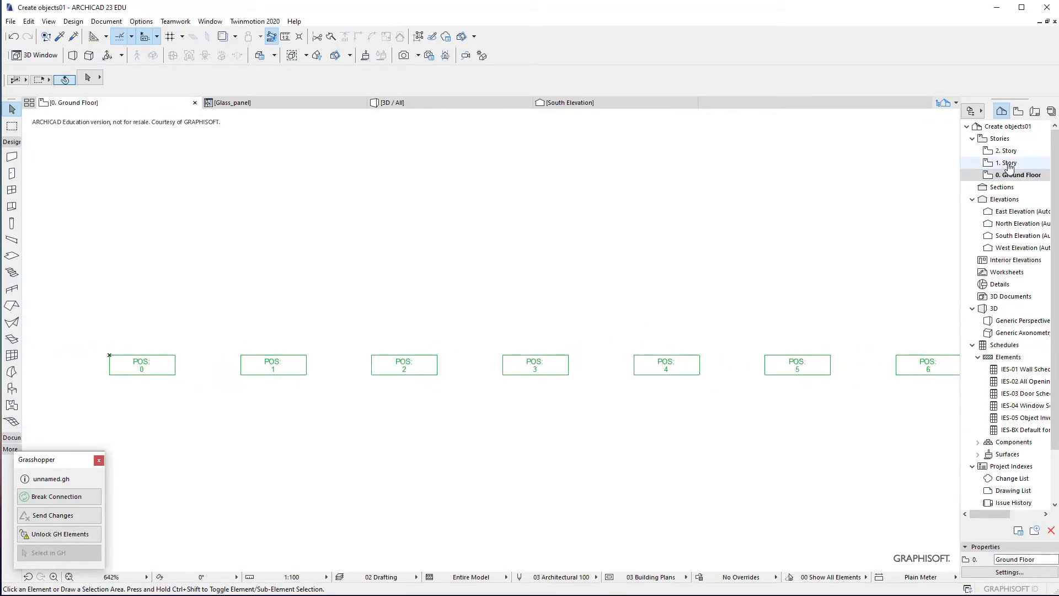
scroll(201, 374, down, 2)
middle_drag(937, 386, 717, 395)
scroll(398, 396, up, 3)
scroll(399, 396, down, 2)
middle_drag(572, 383, 420, 380)
middle_drag(256, 390, 540, 398)
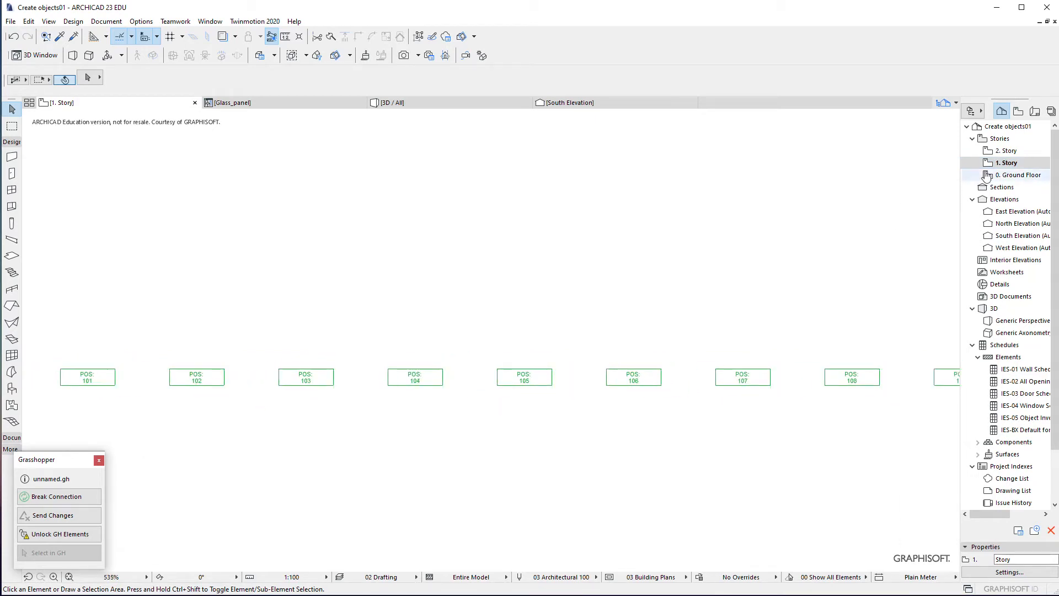
Step: Examine the panel position labels on the 2. Story plan and return to the 3D view
click(999, 154)
middle_drag(151, 398, 294, 378)
scroll(320, 380, up, 2)
middle_drag(143, 367, 288, 375)
middle_drag(700, 393, 526, 412)
middle_drag(531, 413, 355, 412)
scroll(317, 407, down, 2)
scroll(465, 332, down, 1)
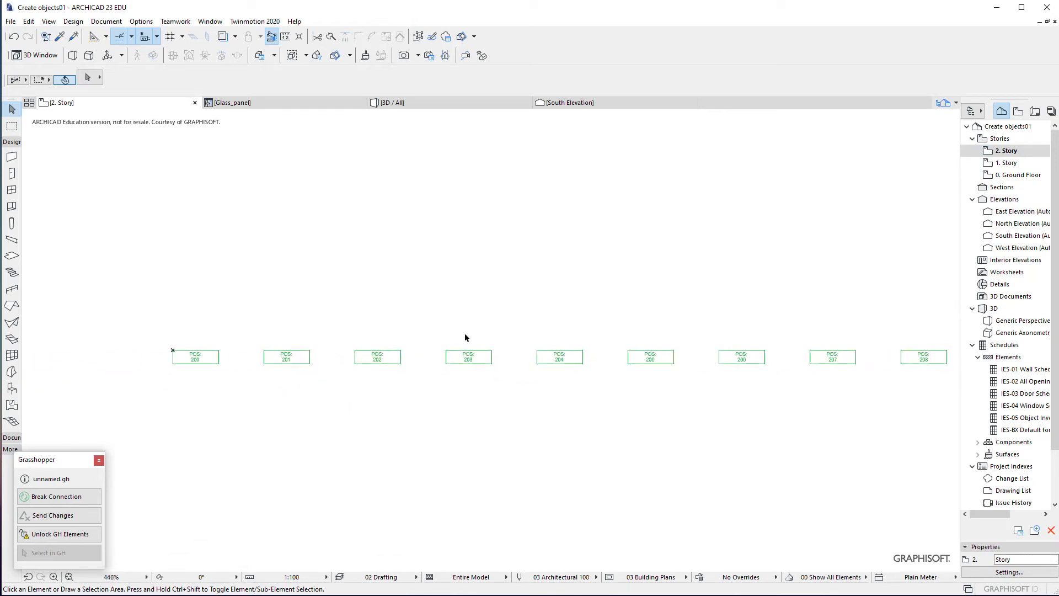
click(432, 108)
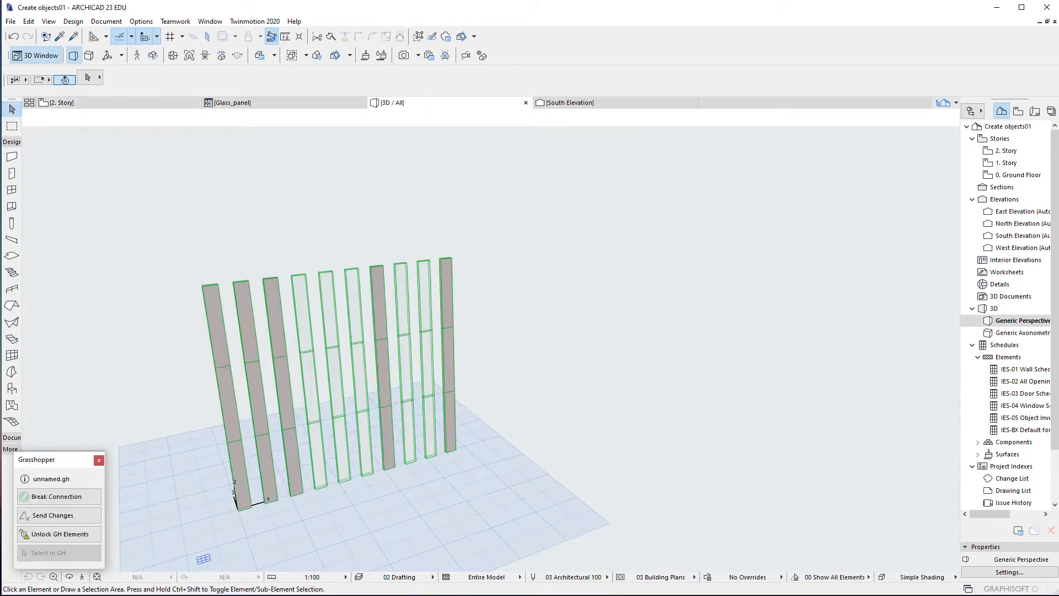
Step: Back in Grasshopper, move the Addition component, number panel and Integer parameter closer to the settings component
key(alt+Tab)
right_drag(649, 480, 726, 462)
scroll(693, 474, down, 2)
drag(659, 494, 785, 482)
drag(611, 504, 677, 494)
drag(616, 475, 659, 474)
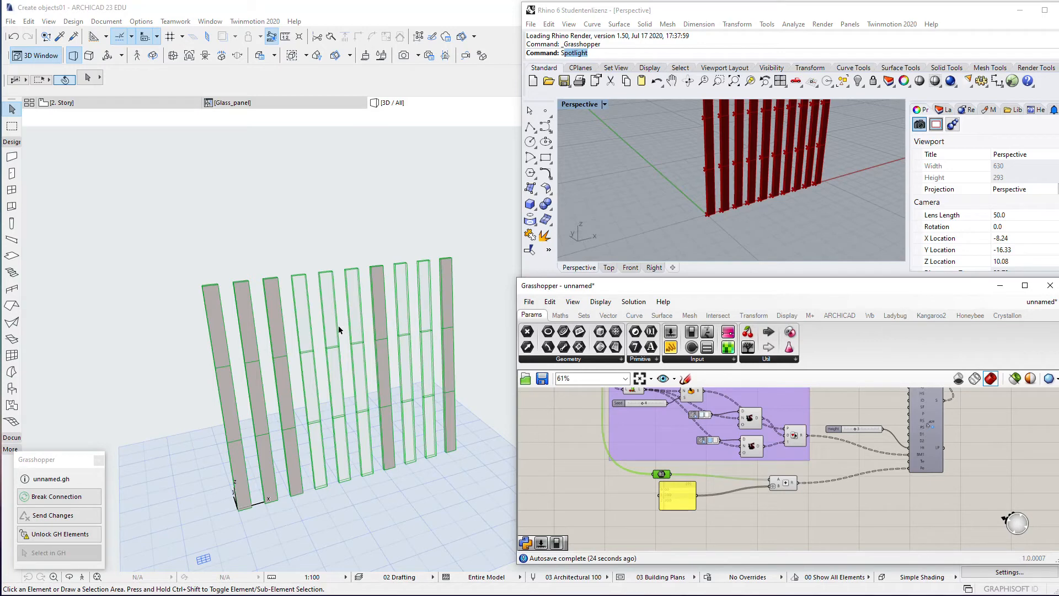
Step: Flatten the list input of the List Length component in the random material group
scroll(546, 398, down, 3)
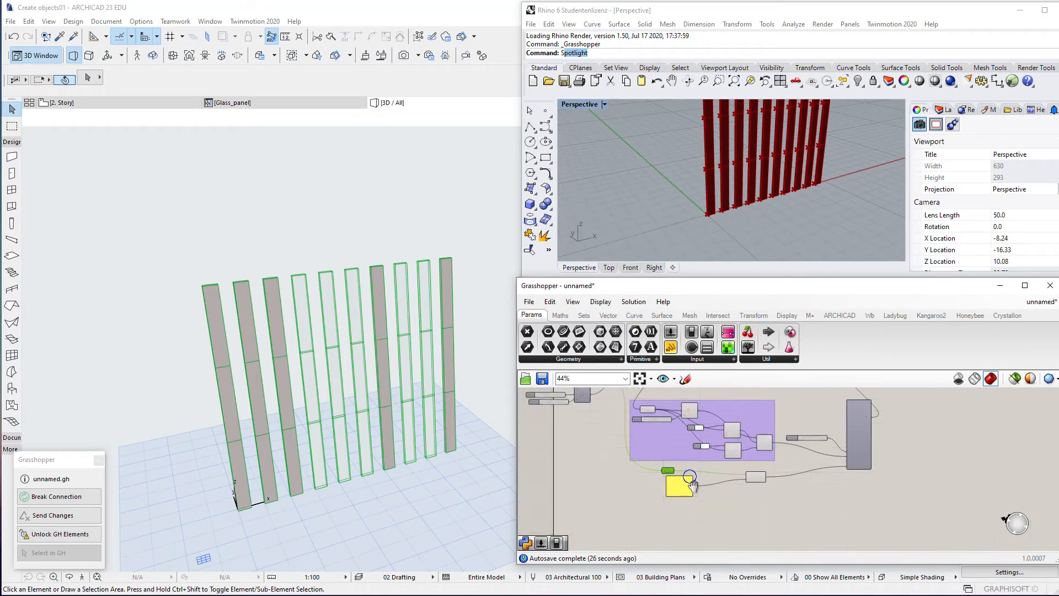
scroll(707, 488, up, 4)
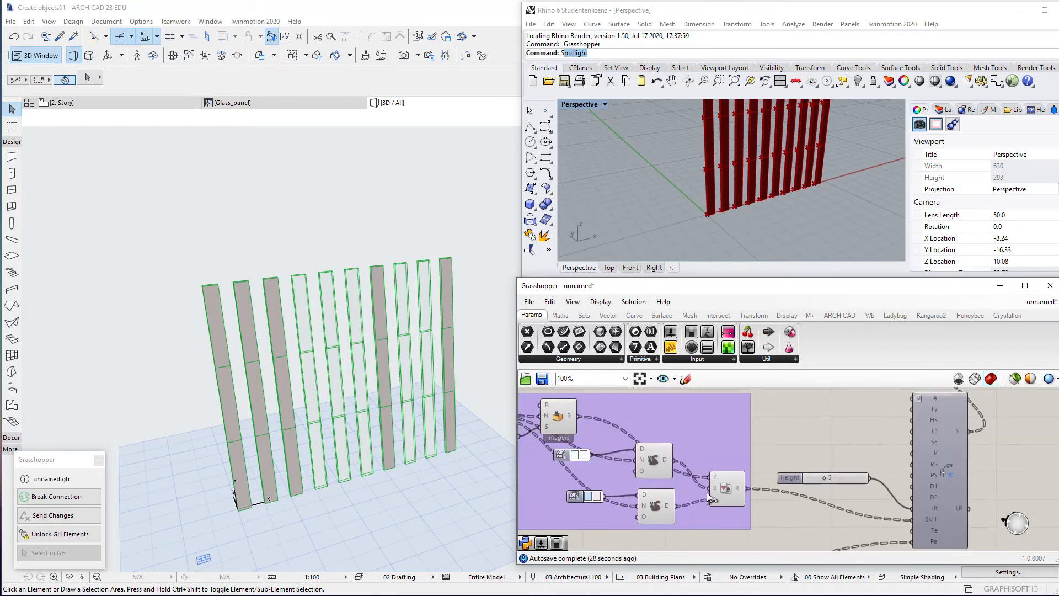
right_drag(746, 478, 787, 494)
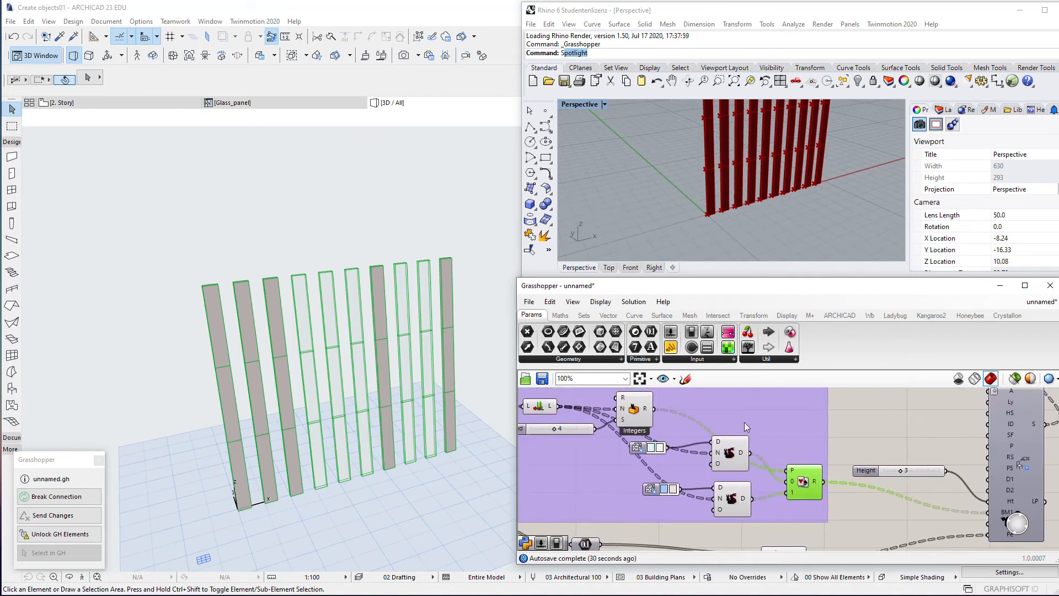
scroll(675, 436, up, 2)
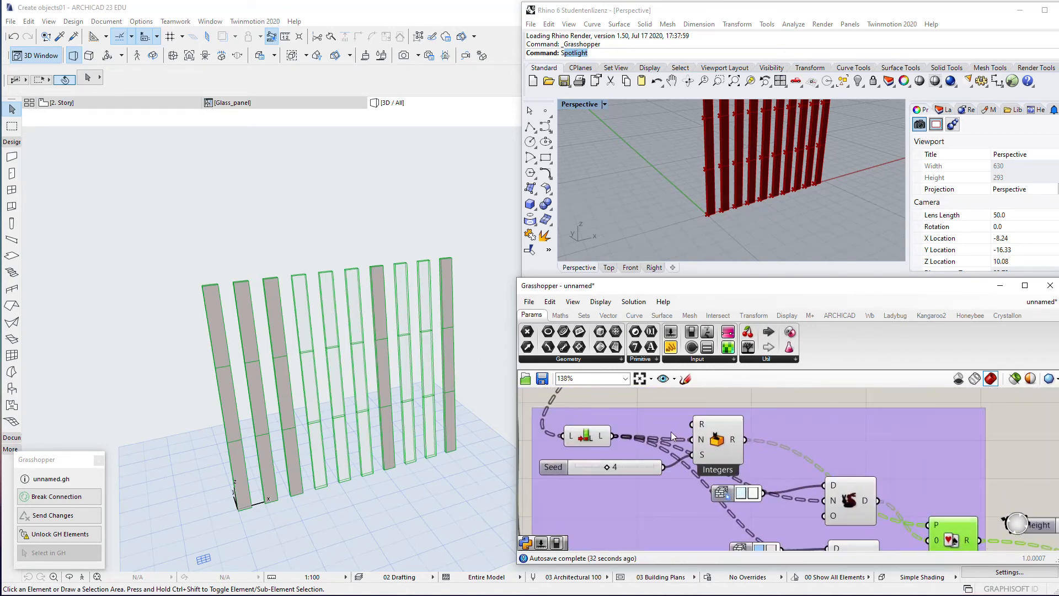
right_click(573, 439)
click(614, 485)
scroll(630, 457, down, 4)
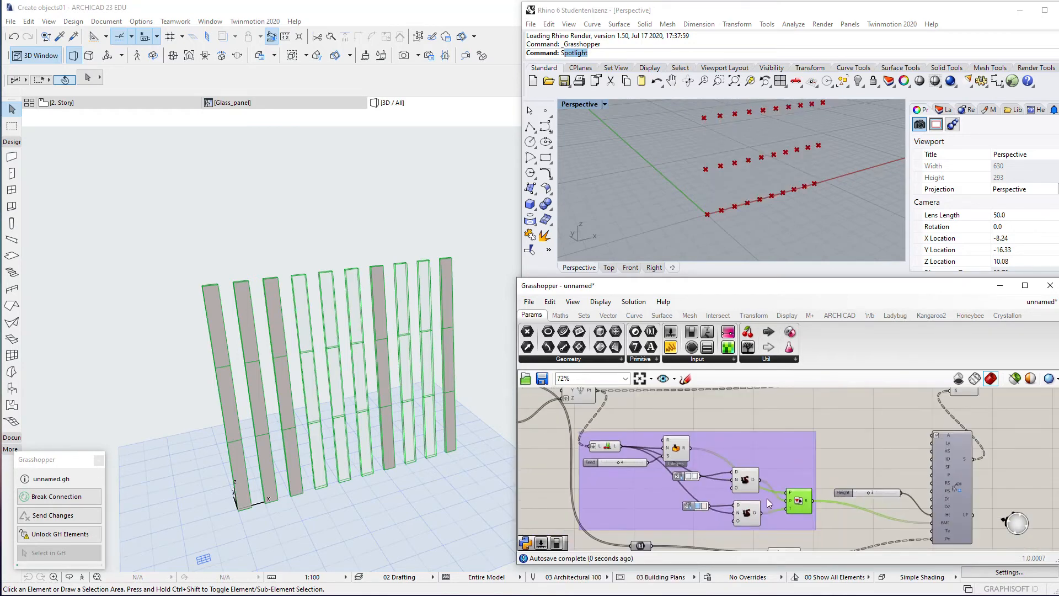
Step: Move the List Length component slightly up and nearer to the Random component
right_drag(913, 528, 831, 480)
scroll(831, 479, up, 2)
right_drag(666, 460, 793, 499)
right_drag(756, 430, 821, 469)
click(723, 437)
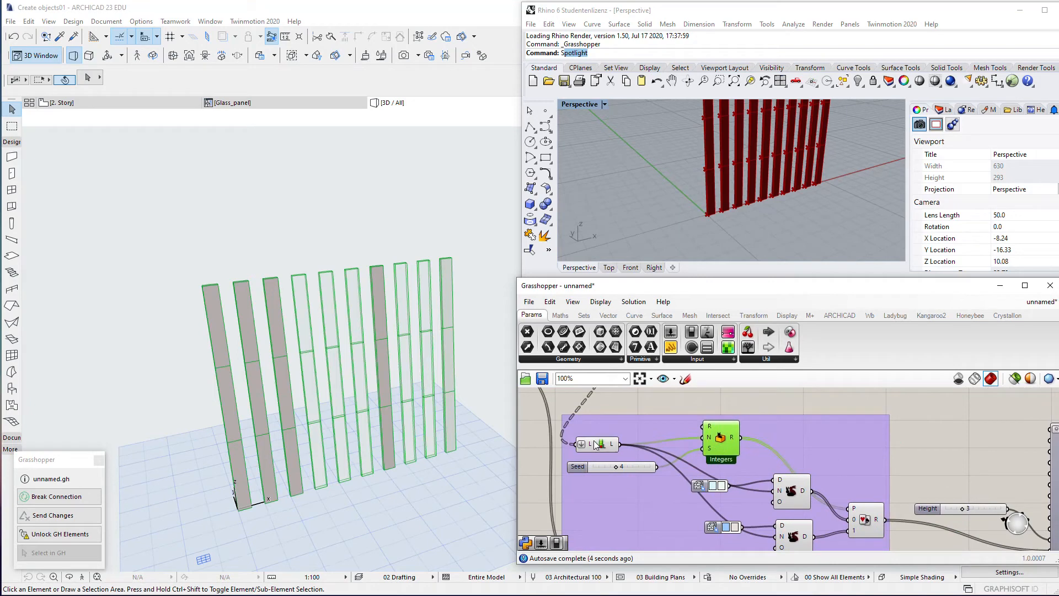
drag(612, 448, 627, 433)
click(723, 438)
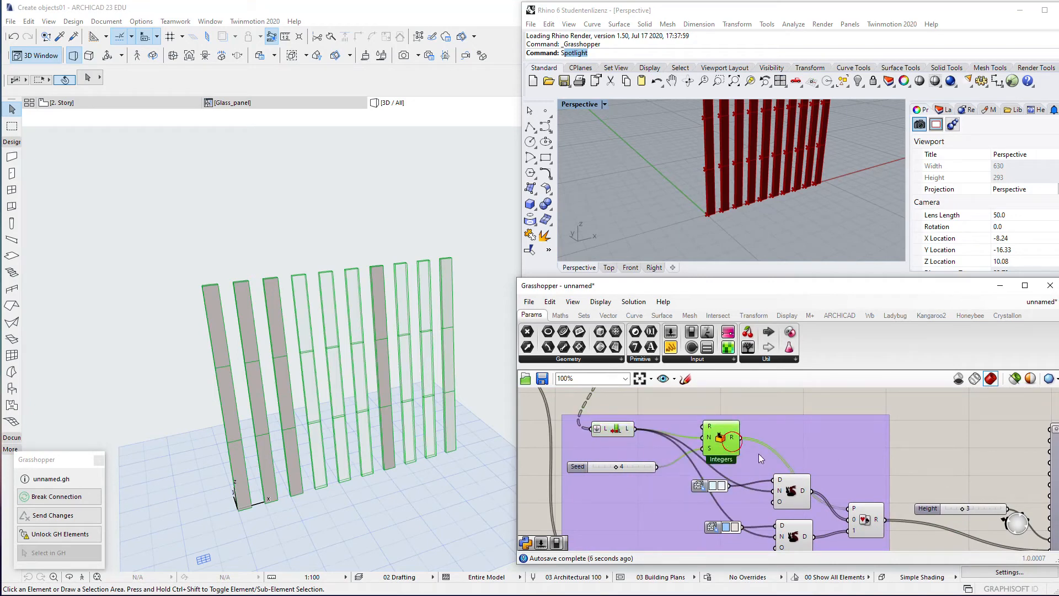
Step: Check the building material input of the panel settings and set the Seed slider to 3
right_drag(951, 546, 875, 499)
mouse_move(987, 494)
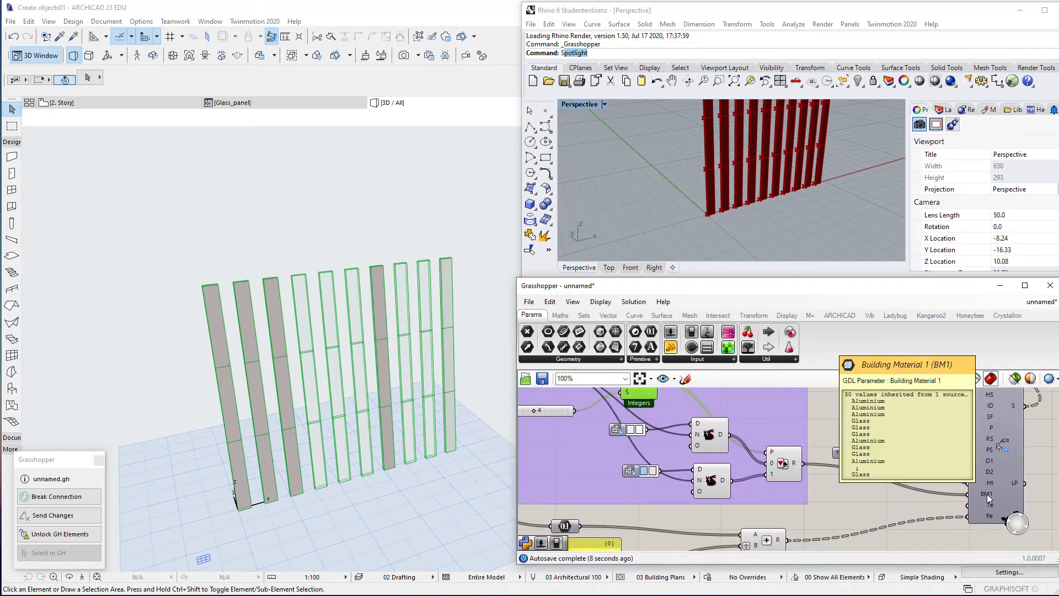
right_drag(591, 414, 663, 446)
scroll(604, 444, up, 1)
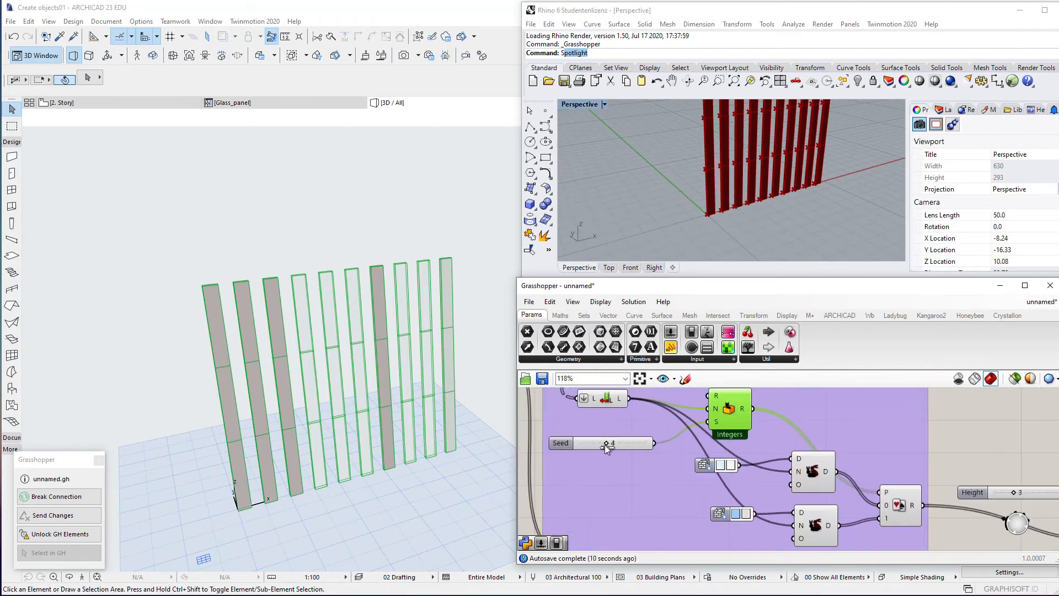
drag(604, 445, 597, 443)
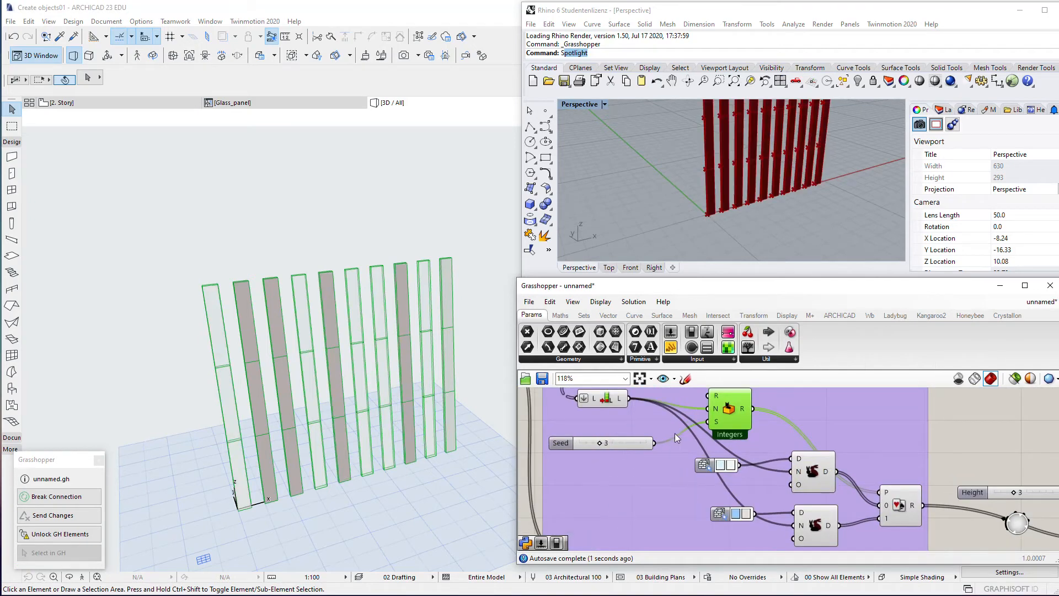
Step: Check the picked material list and flatten the Pe position input of the Glass_panel settings component
drag(743, 409, 766, 403)
right_drag(864, 470, 782, 433)
right_drag(825, 469, 762, 452)
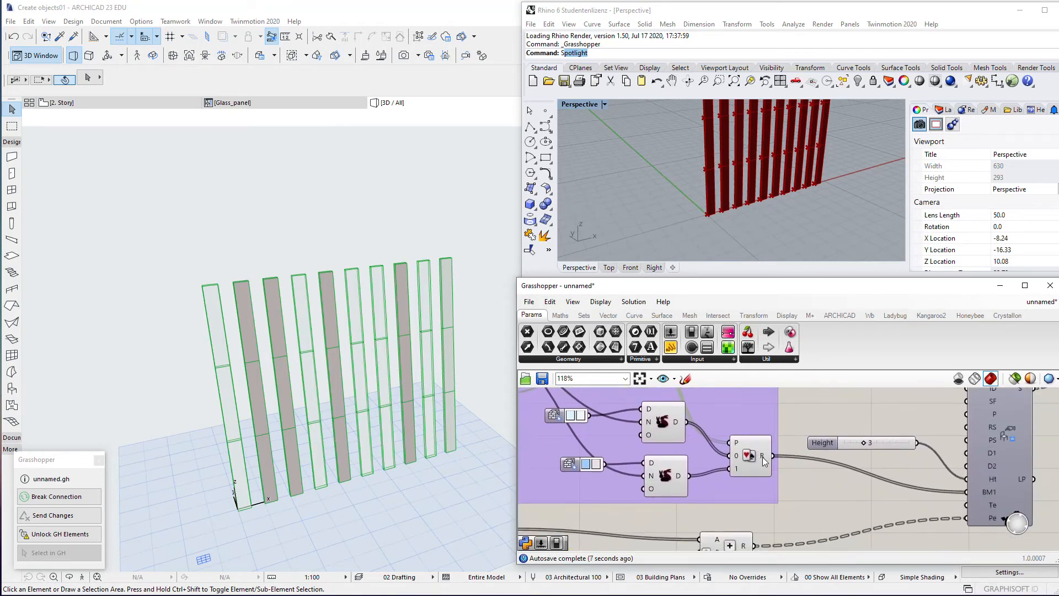
mouse_move(764, 461)
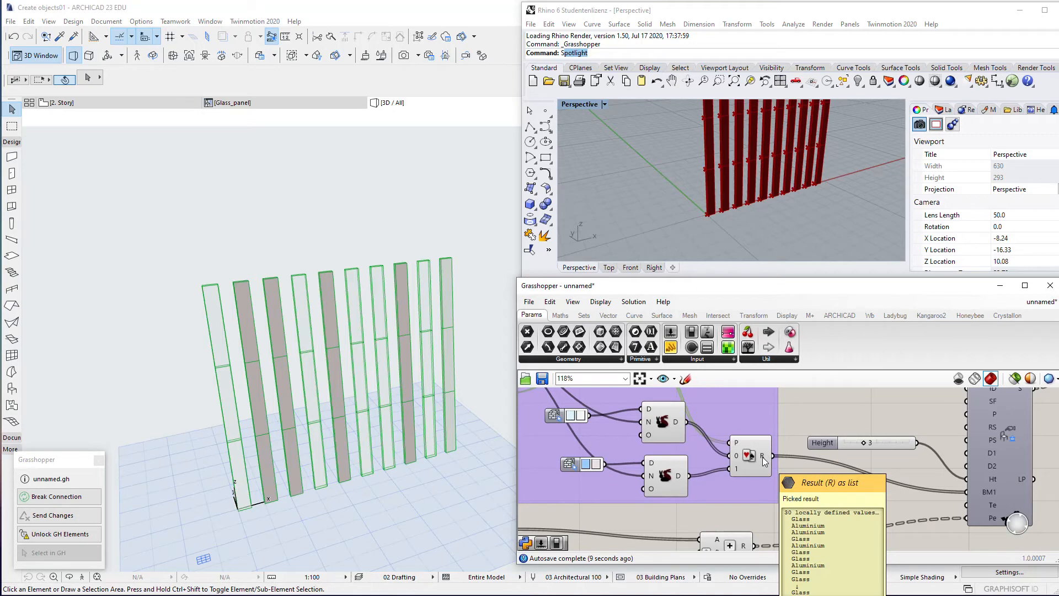
right_drag(786, 463, 719, 450)
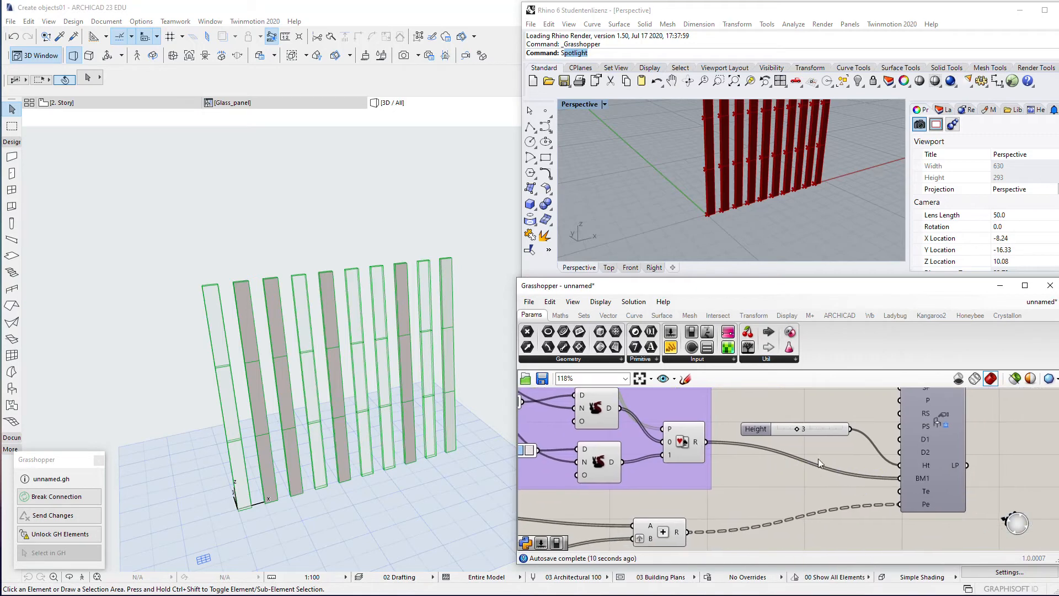
right_click(908, 508)
click(935, 470)
Step: Flatten the Anchor Point (P) input of the ARCHICAD Object component
scroll(822, 478, down, 2)
right_drag(868, 433, 845, 533)
click(878, 414)
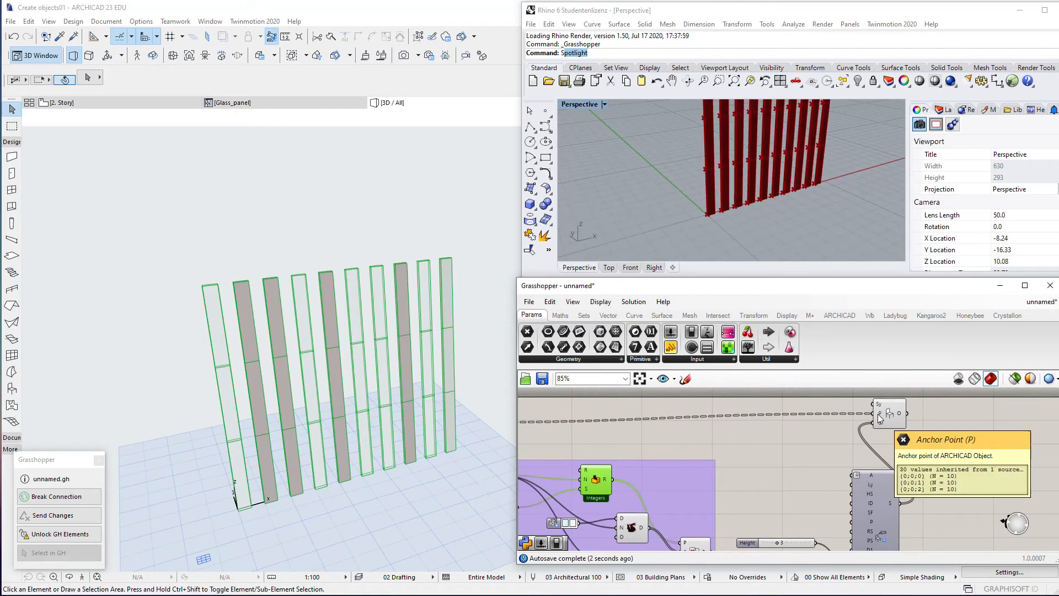
right_click(878, 414)
click(888, 469)
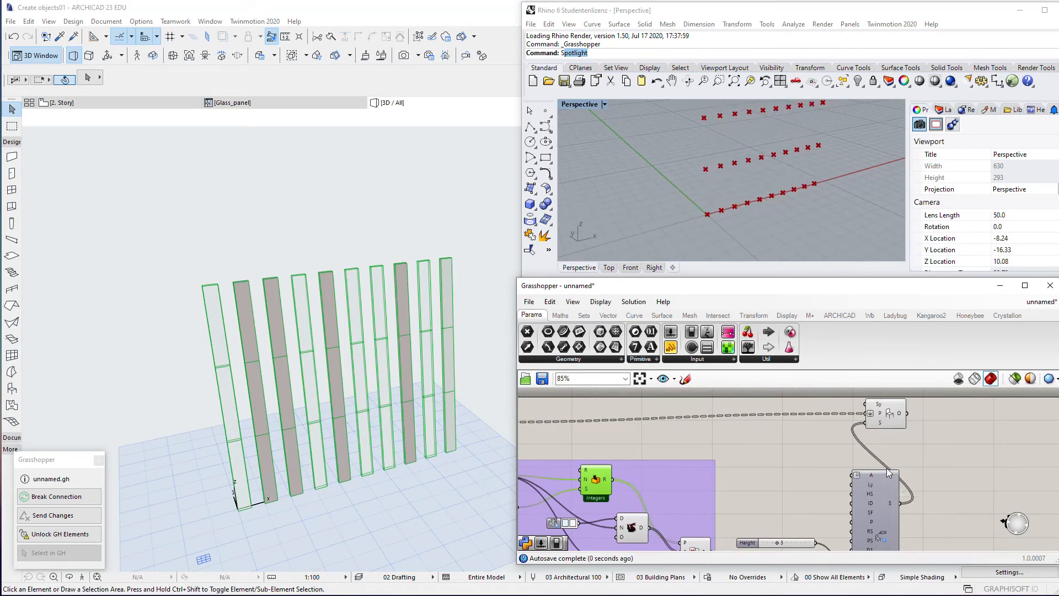
right_drag(770, 450, 798, 434)
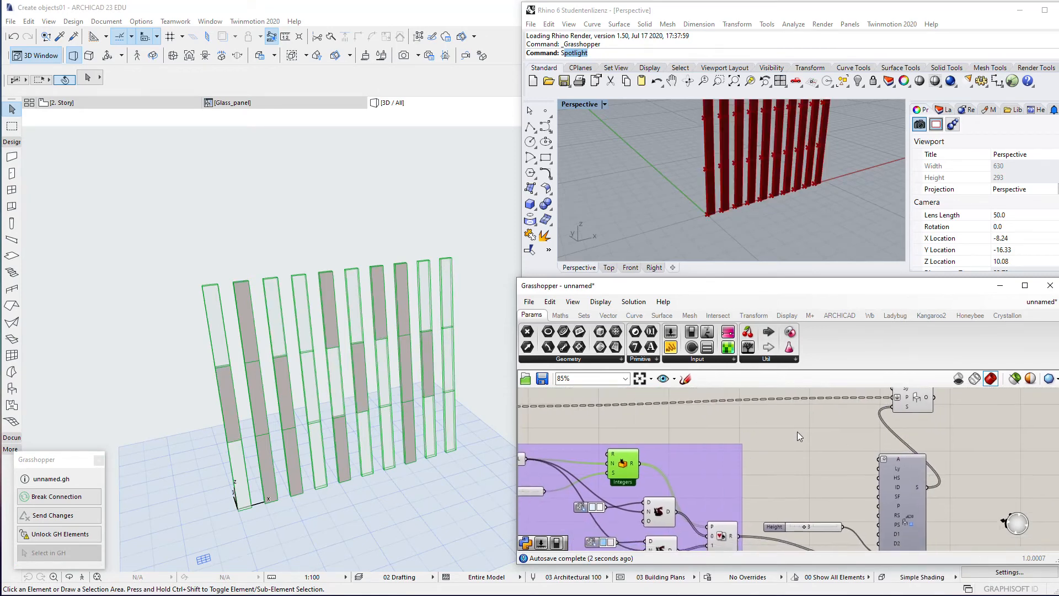
Step: Examine the point data from its source to the Object component's Anchor Point input, along with the material group's wiring
scroll(797, 434, down, 2)
right_drag(671, 426, 615, 422)
scroll(621, 420, up, 2)
right_drag(621, 419, 820, 419)
mouse_move(662, 418)
scroll(662, 418, down, 3)
right_drag(914, 526, 785, 497)
scroll(711, 484, up, 2)
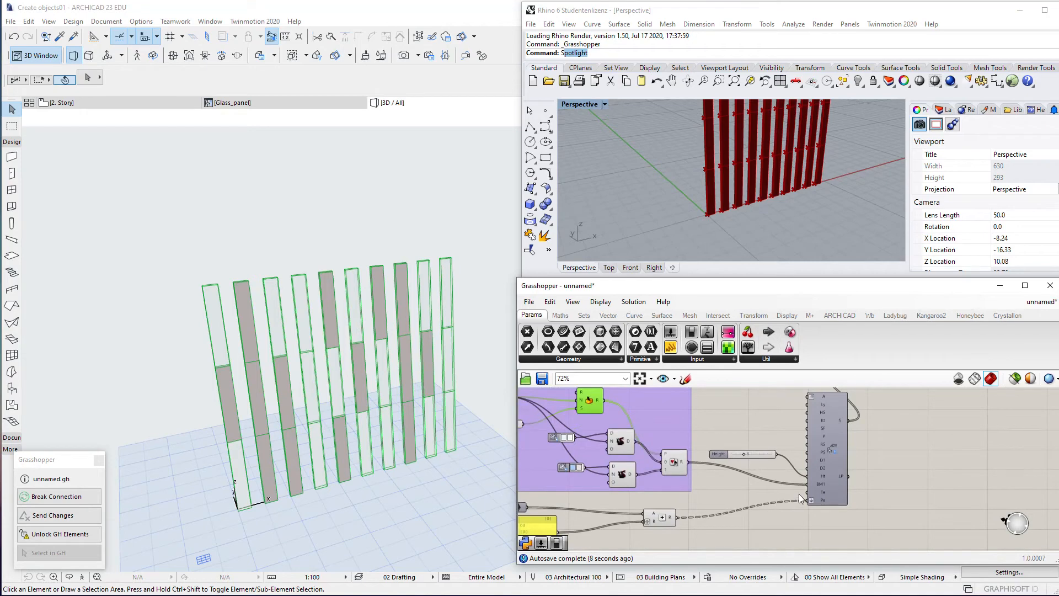
scroll(693, 460, down, 2)
right_drag(594, 403, 644, 438)
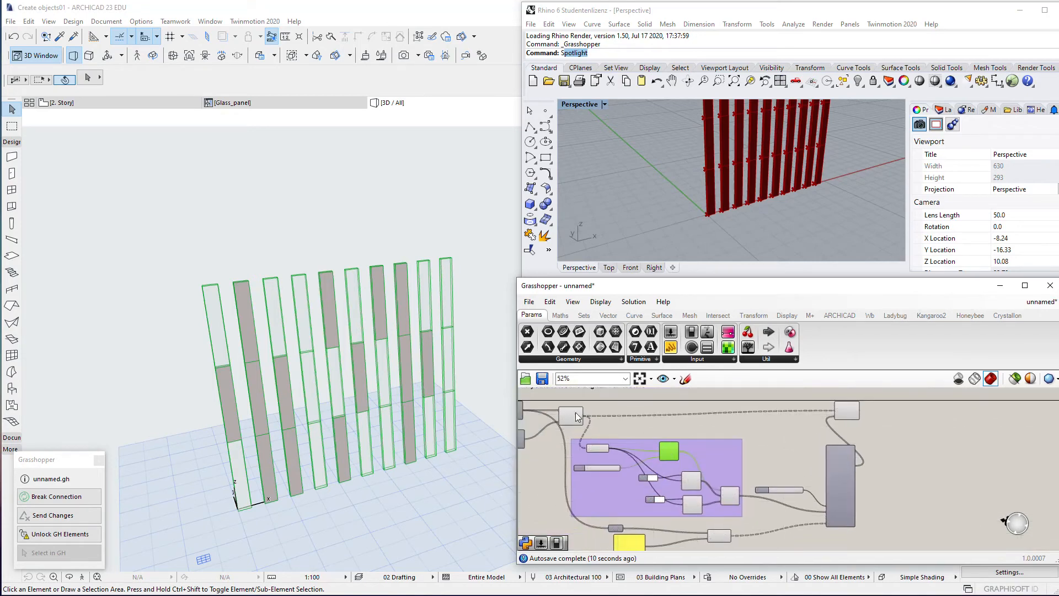
scroll(819, 419, up, 2)
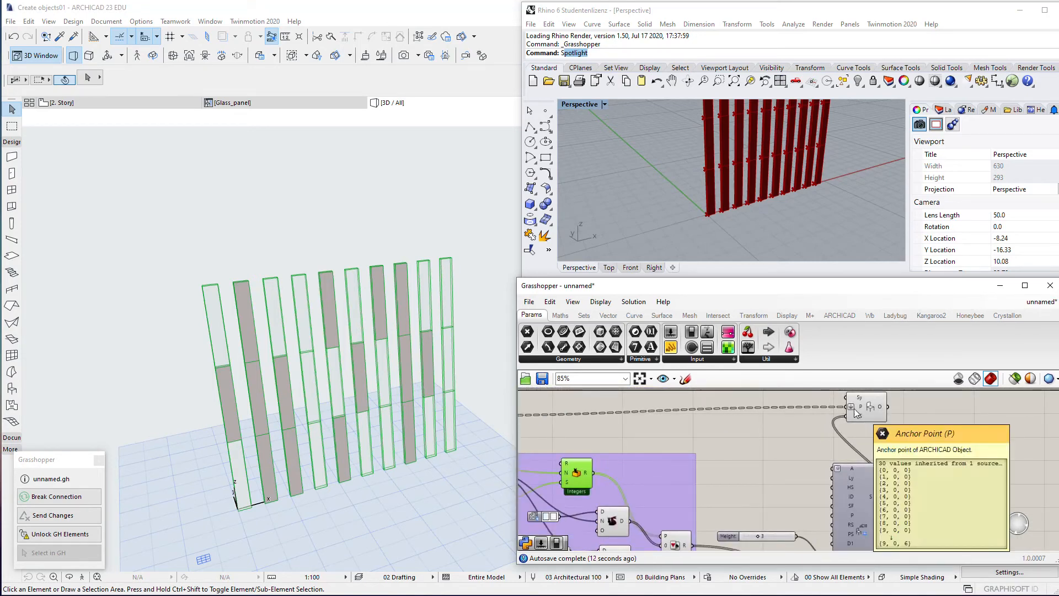
Step: In ARCHICAD, examine the panel position labels on the 2. Story, Ground Floor and 1. Story plans, and return to the 3D view
click(138, 112)
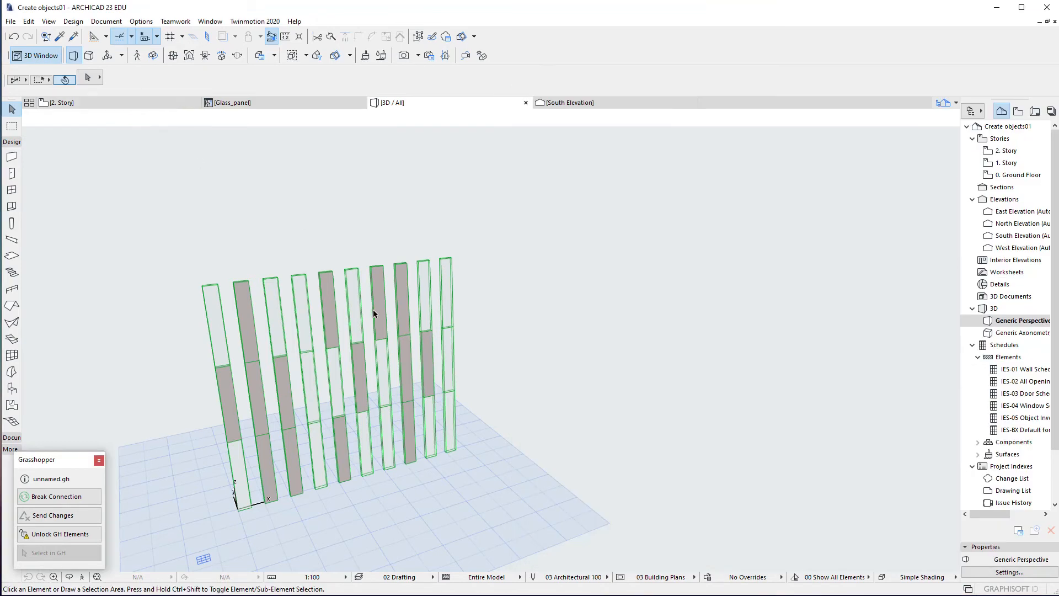
click(144, 103)
scroll(381, 353, up, 3)
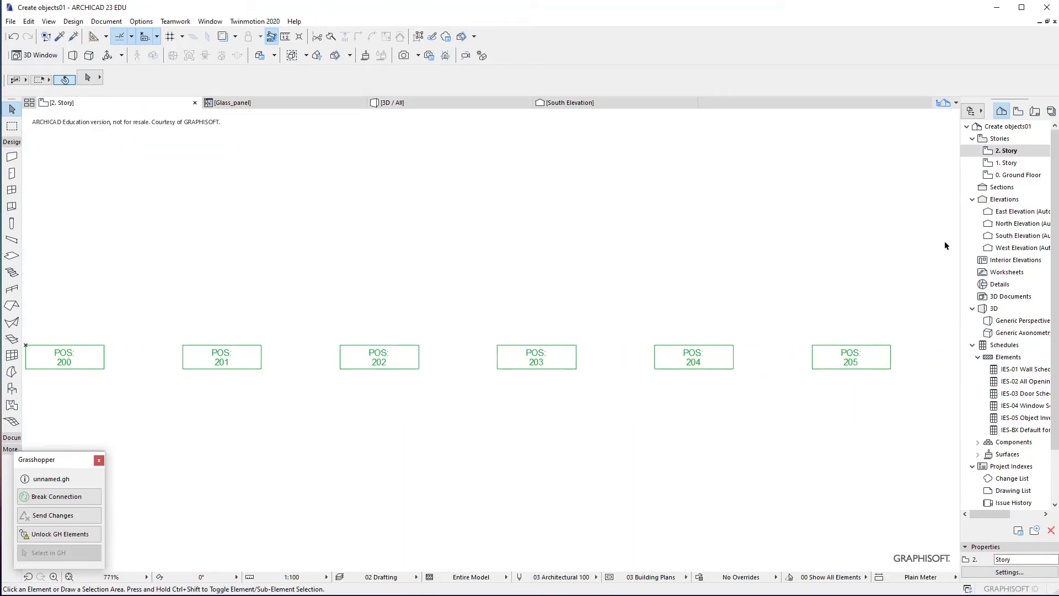
double_click(1001, 175)
click(1000, 164)
double_click(1005, 150)
key(alt+Tab)
click(386, 103)
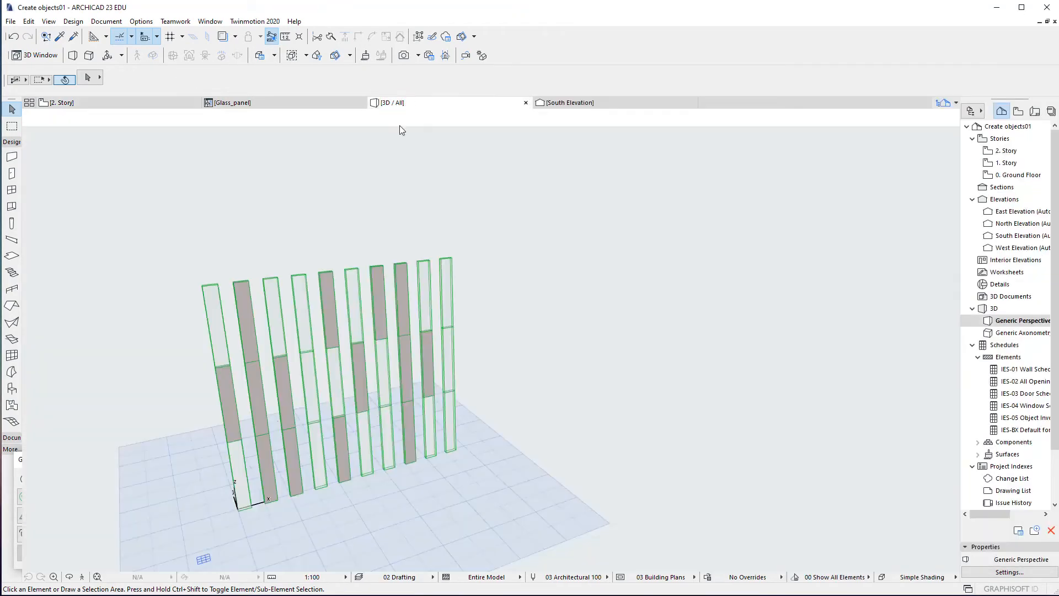
key(alt+Tab)
Step: Back in Grasshopper, move the Object component further right, away from the settings component
scroll(612, 445, up, 1)
scroll(613, 446, down, 3)
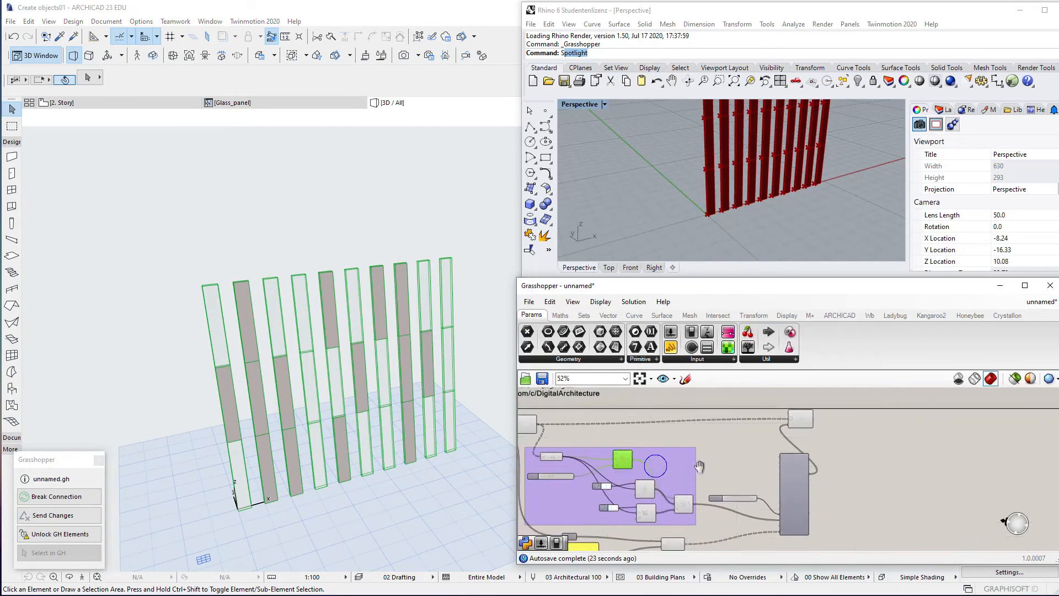
scroll(679, 452, up, 2)
drag(846, 405, 898, 409)
click(832, 421)
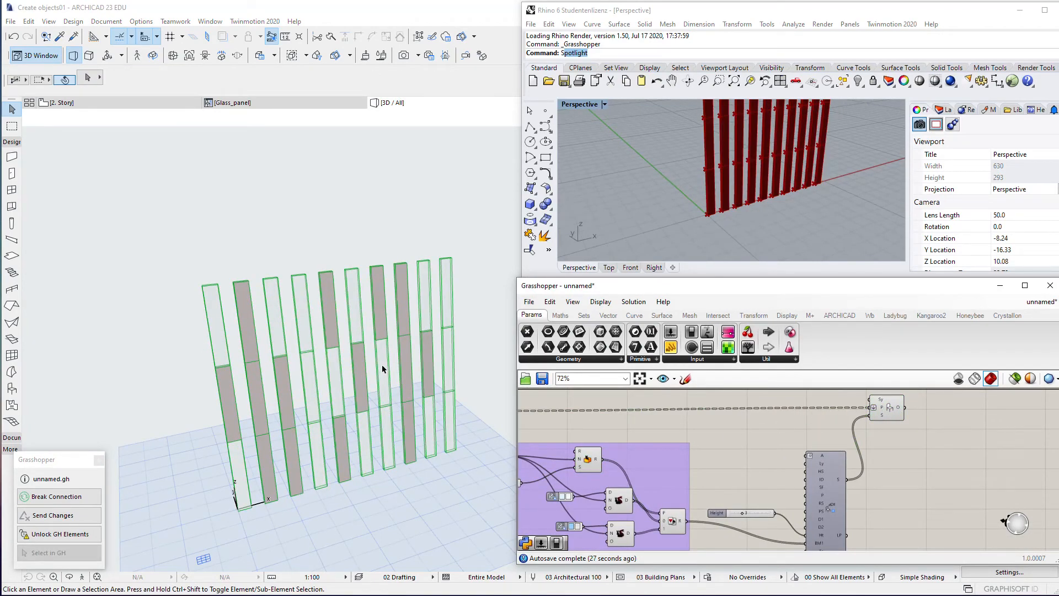
Step: Move the Addition component, number panel and Integer parameter further down to free space below the material group
scroll(789, 519, up, 5)
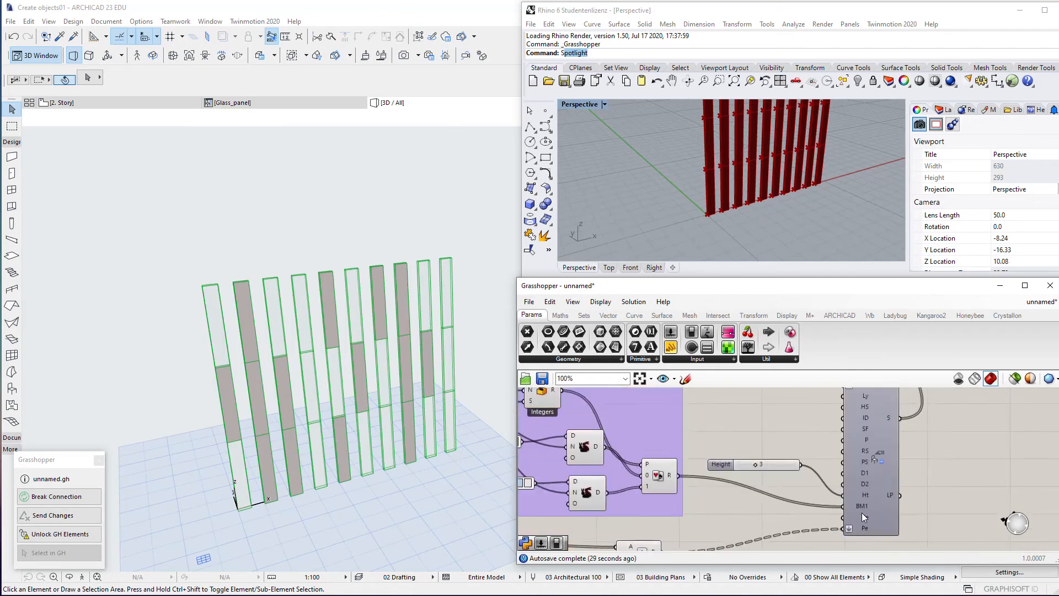
scroll(860, 519, down, 3)
right_drag(695, 520, 766, 480)
scroll(766, 480, down, 4)
right_drag(770, 541, 783, 501)
drag(785, 510, 623, 444)
drag(653, 472, 663, 505)
scroll(693, 416, up, 3)
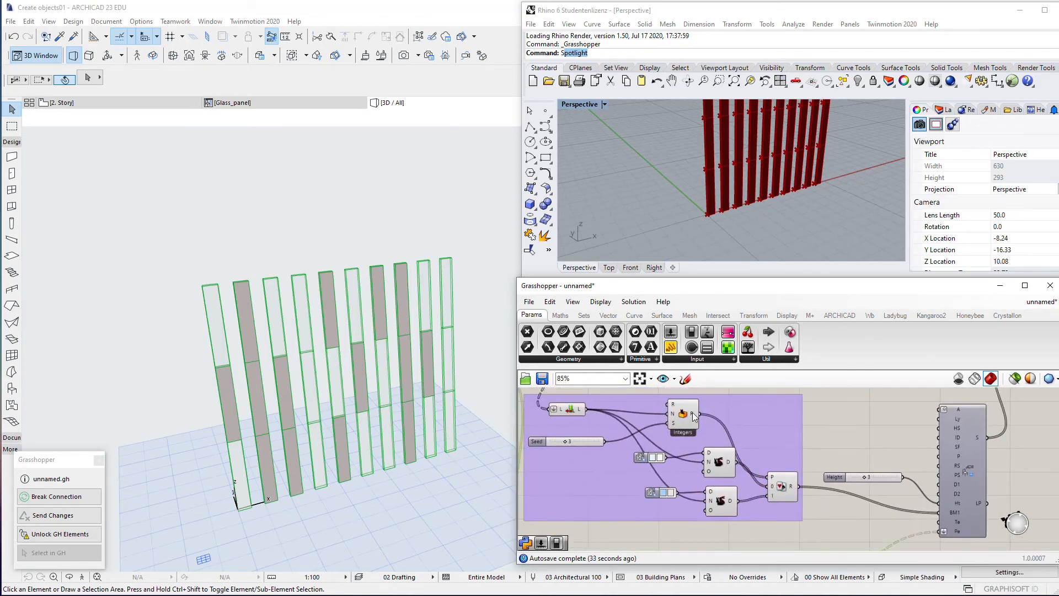
Step: Check the Random component's output and add an Addition component with a second addend of 1 below the material group
mouse_move(694, 415)
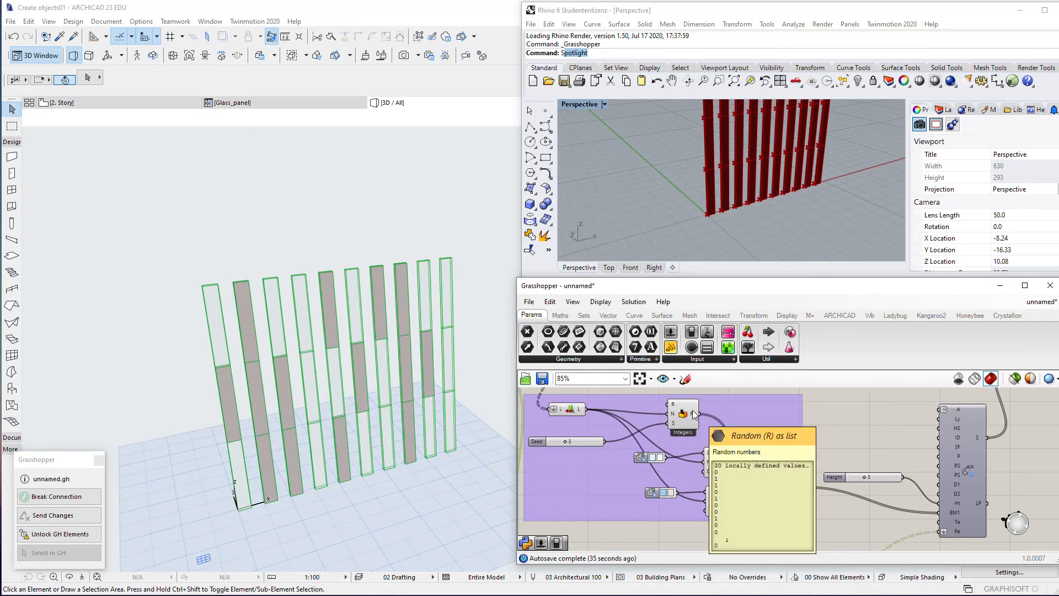
right_drag(824, 506, 825, 478)
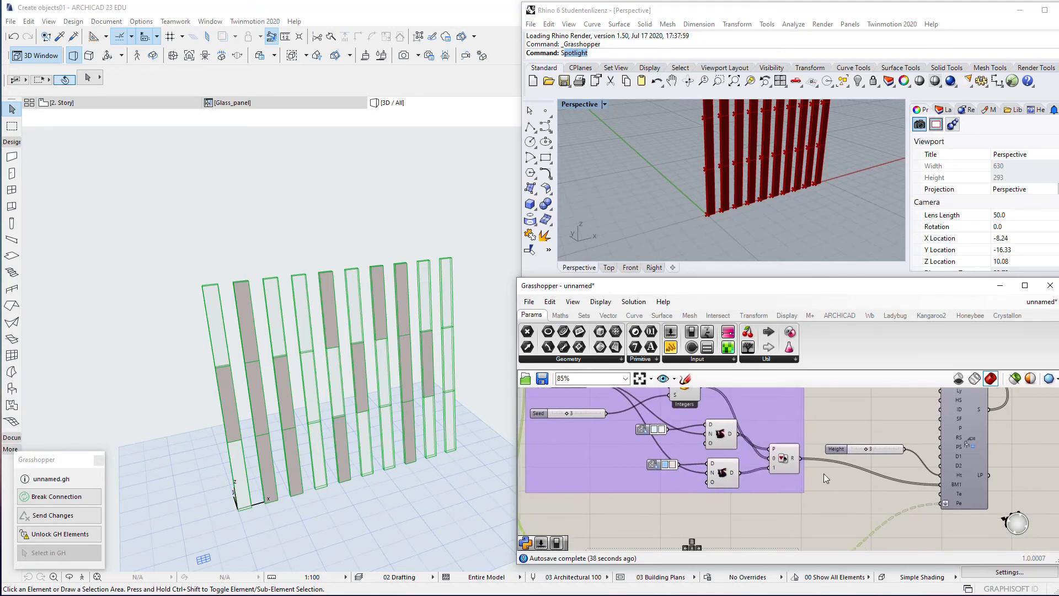
double_click(763, 518)
text(+)
key(Return)
Step: Connect the Random output to the new Addition's A input and its result to the panel settings' Te input
right_drag(703, 392, 699, 417)
drag(698, 408, 745, 535)
scroll(749, 487, up, 2)
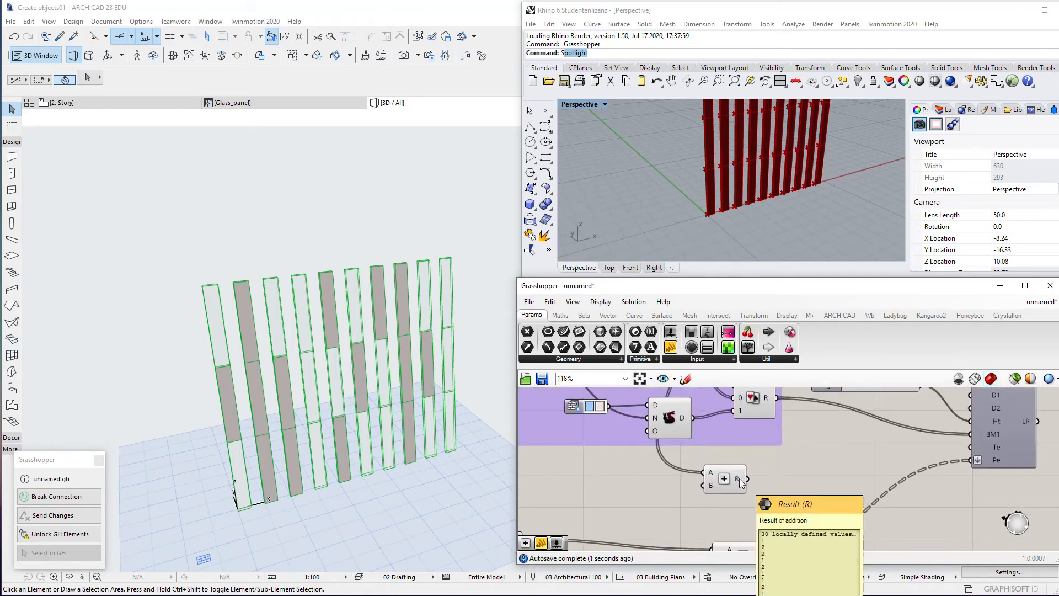
drag(746, 479, 970, 447)
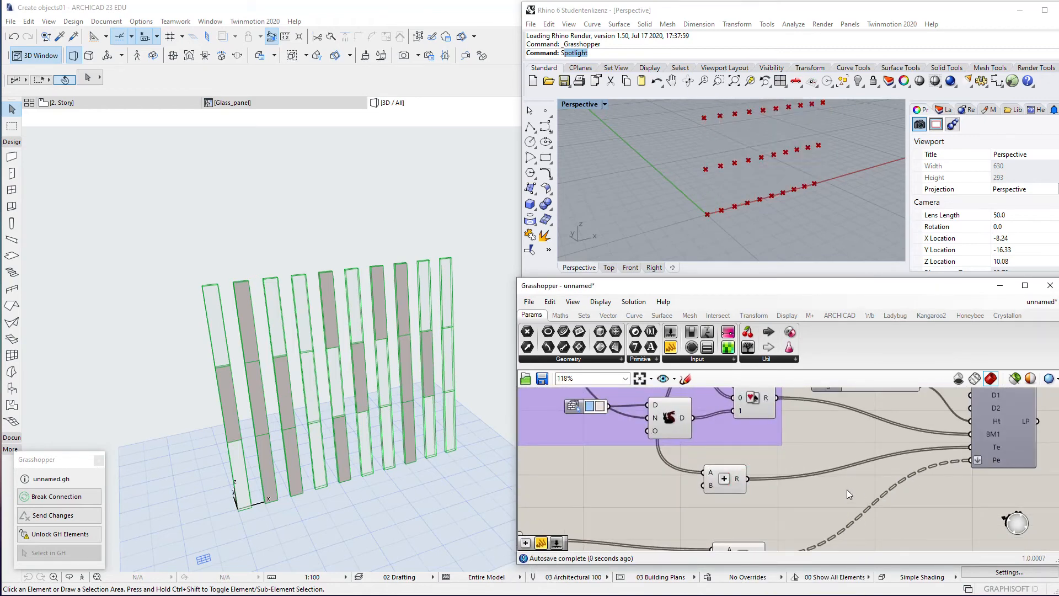
Step: In ARCHICAD, examine the Type and Place values in the first Ground Floor panel's object settings, after checking the building materials in Grasshopper
click(237, 469)
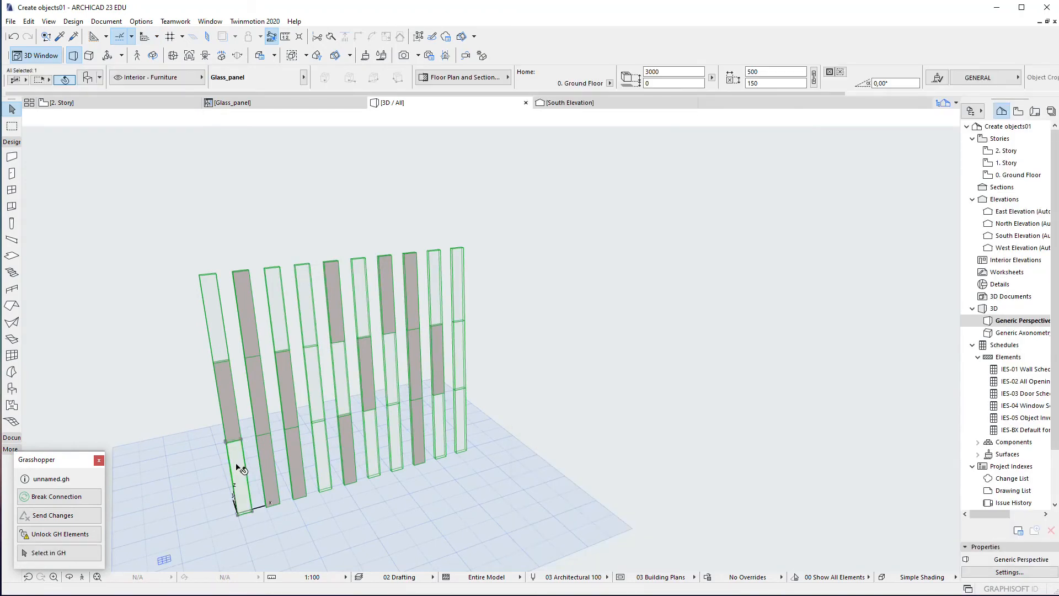
key(alt+Tab)
right_drag(689, 413, 763, 484)
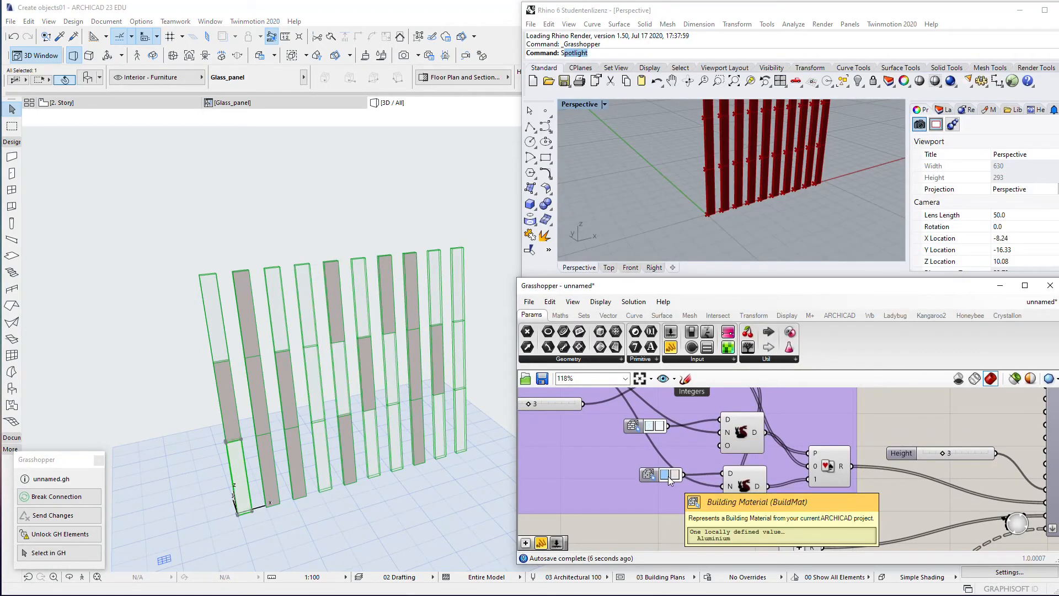
click(213, 473)
click(243, 474)
click(93, 80)
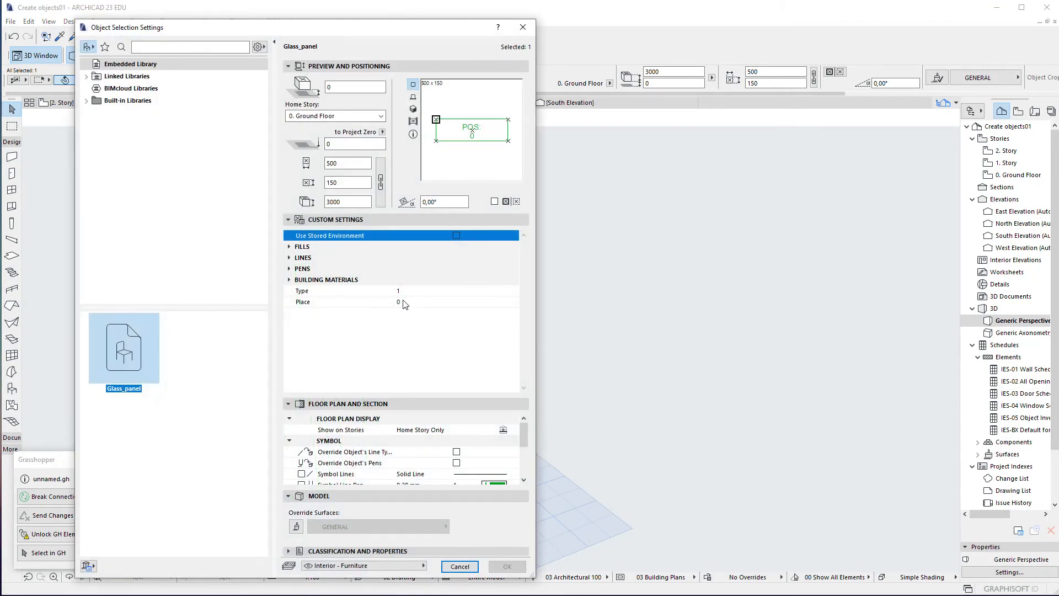
click(407, 305)
click(522, 27)
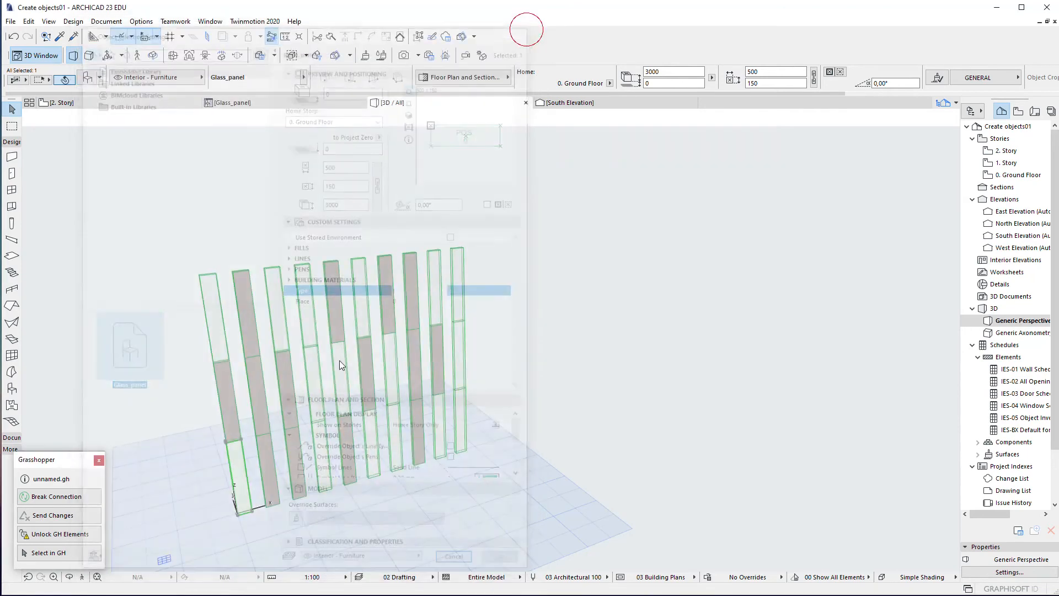
Step: Examine the Type and Place values in the object settings of the third panel on the 1. Story
click(290, 400)
click(89, 78)
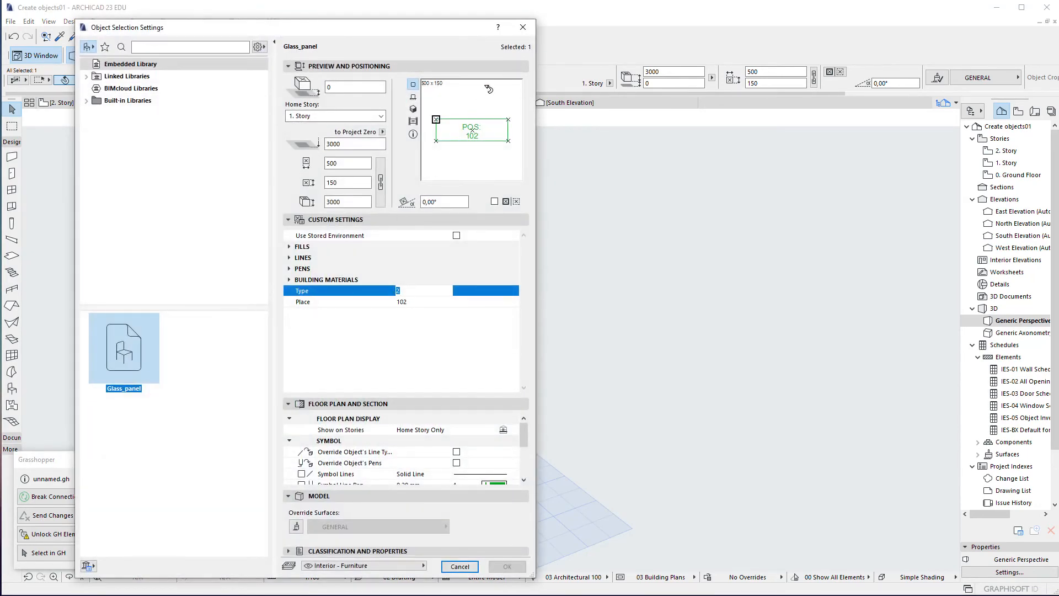
click(522, 27)
Step: In the Glass_panel object's parameter list, add a parameter below Building Material 1 with the variable name buildingMatAttribute_2
click(263, 105)
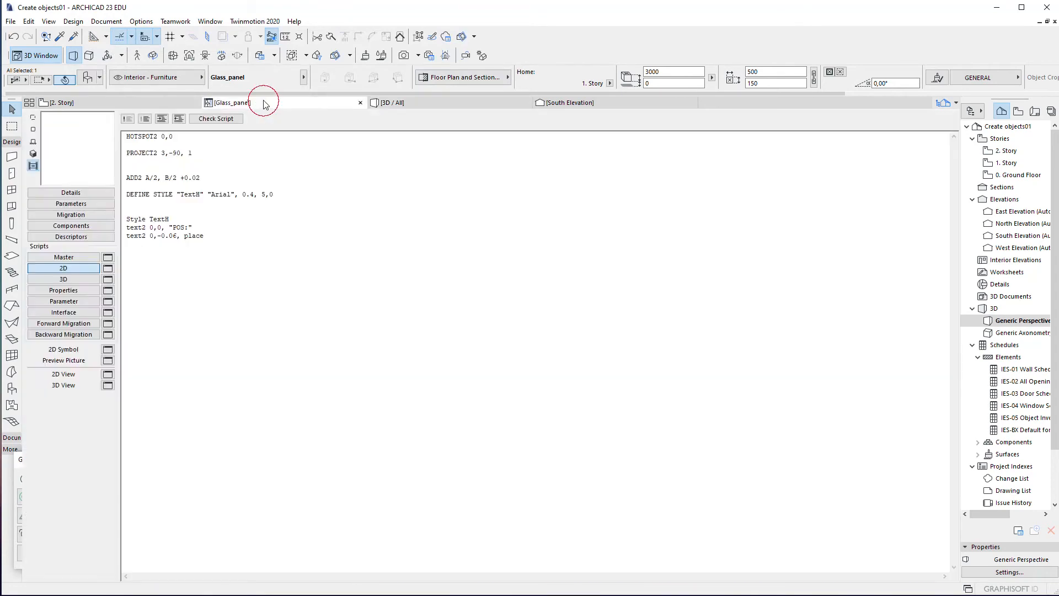
click(70, 280)
click(71, 204)
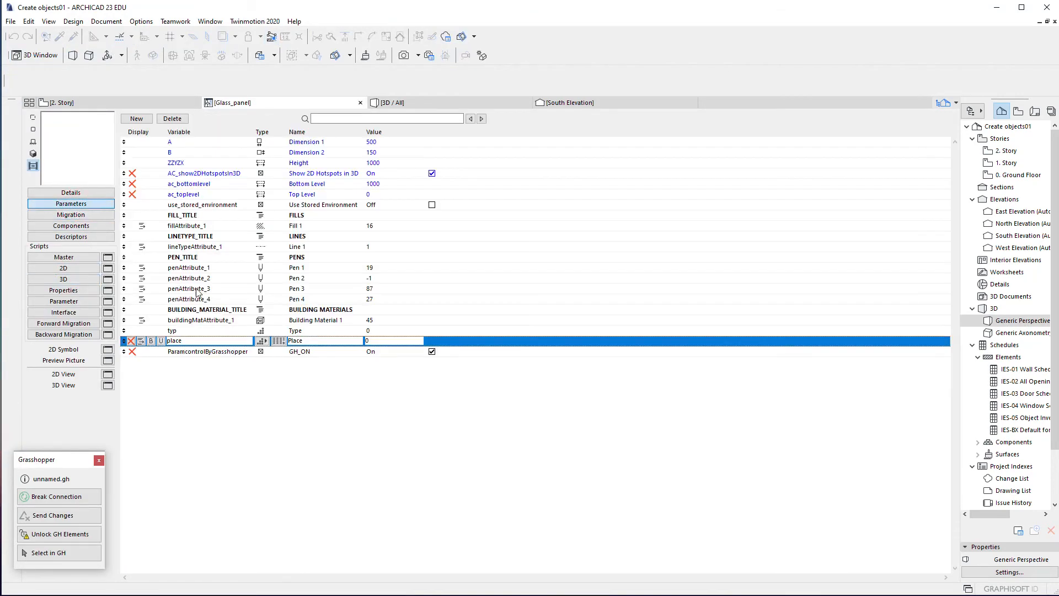
click(226, 323)
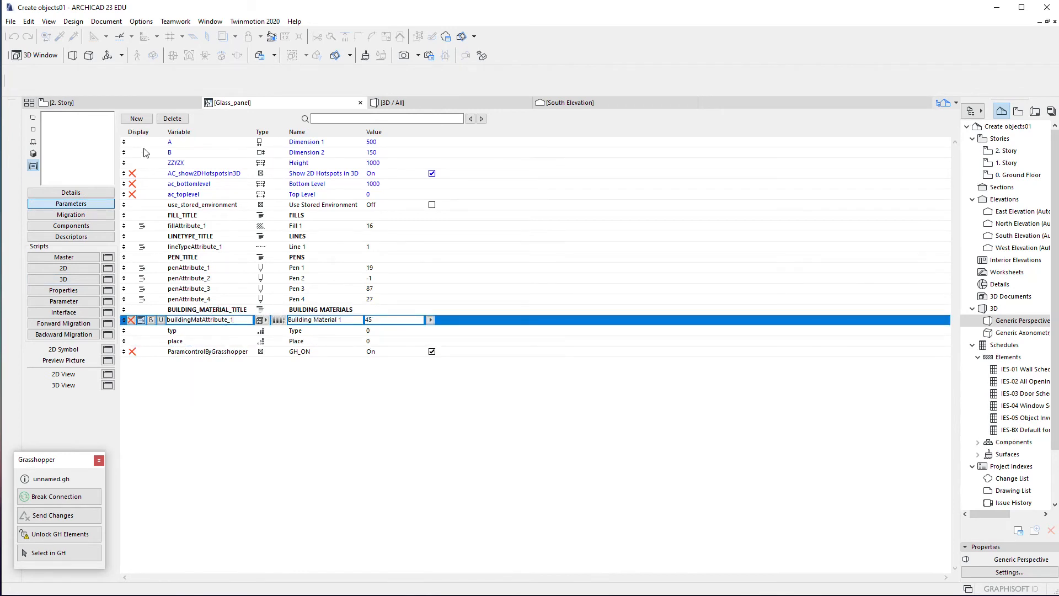
click(135, 119)
double_click(235, 320)
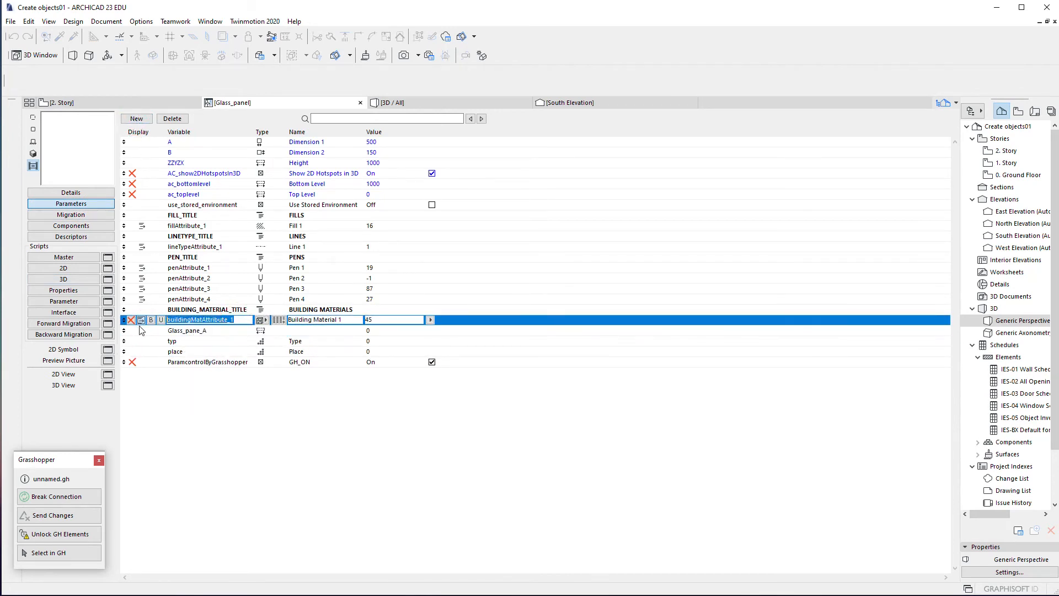
key(ctrl+c)
click(217, 330)
key(ctrl+v)
key(BackSpace)
text(2)
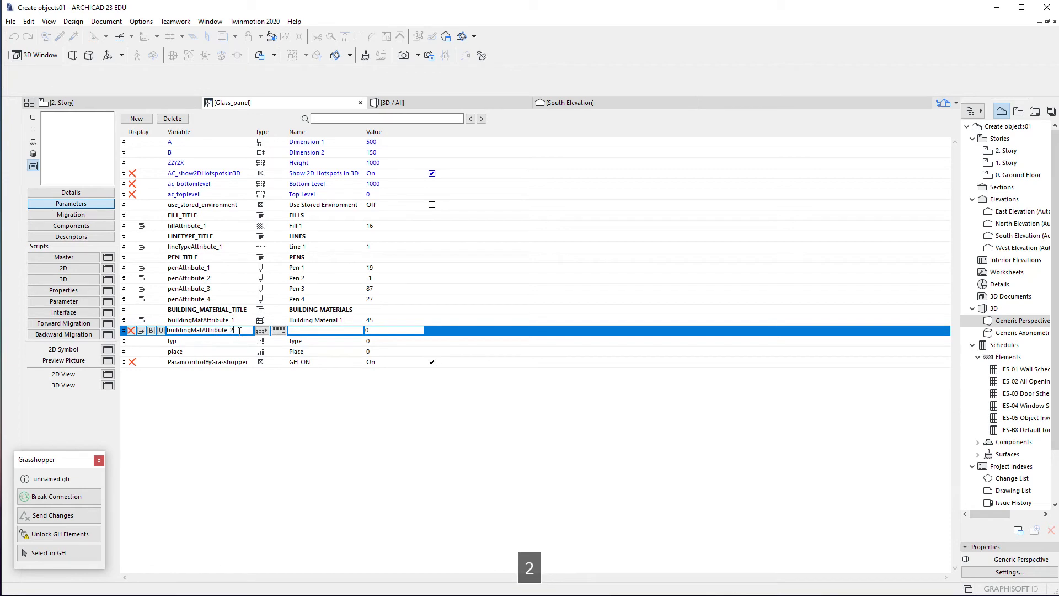
Step: Make buildingMatAttribute_2 a building material parameter and set its default to Aluminium
click(265, 329)
click(277, 329)
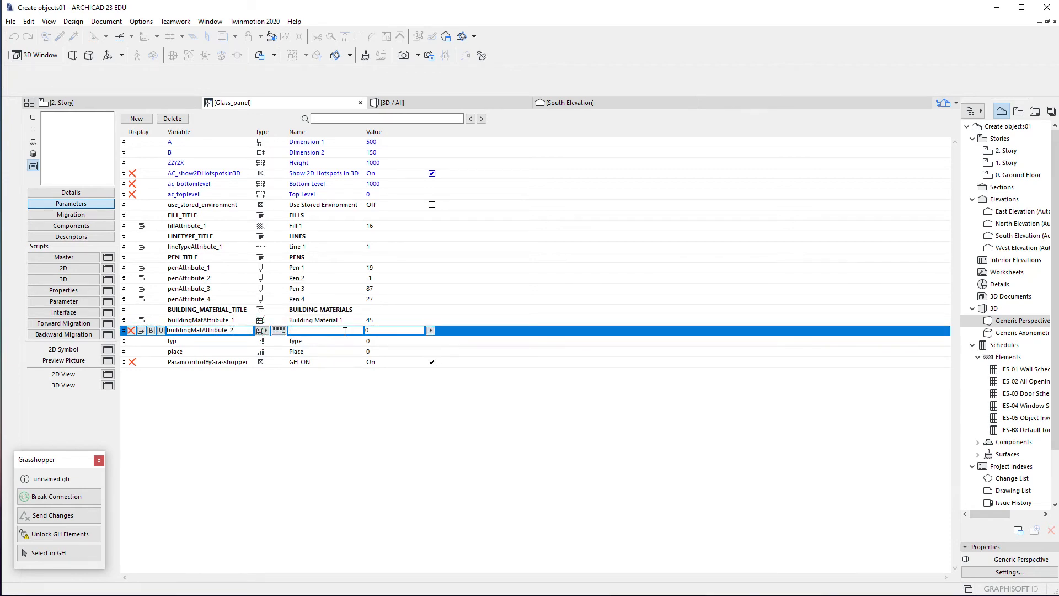
click(430, 330)
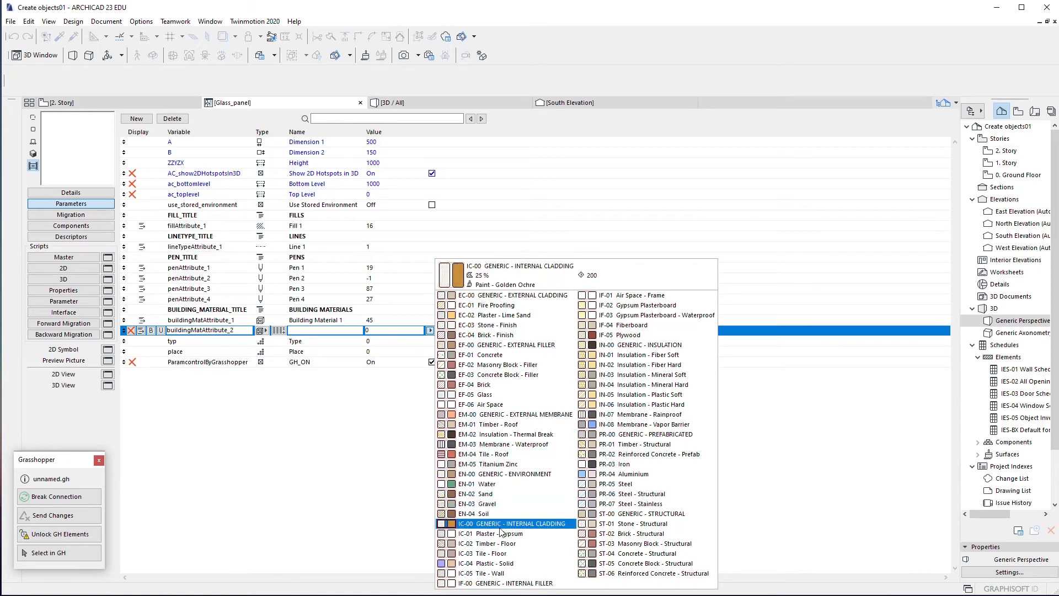
click(617, 464)
Step: Name the buildingMatAttribute_2 parameter Building Material 2, reusing the name of the first material parameter
click(345, 320)
drag(346, 319, 288, 320)
key(ctrl+c)
click(308, 330)
key(ctrl+v)
key(BackSpace)
text(2)
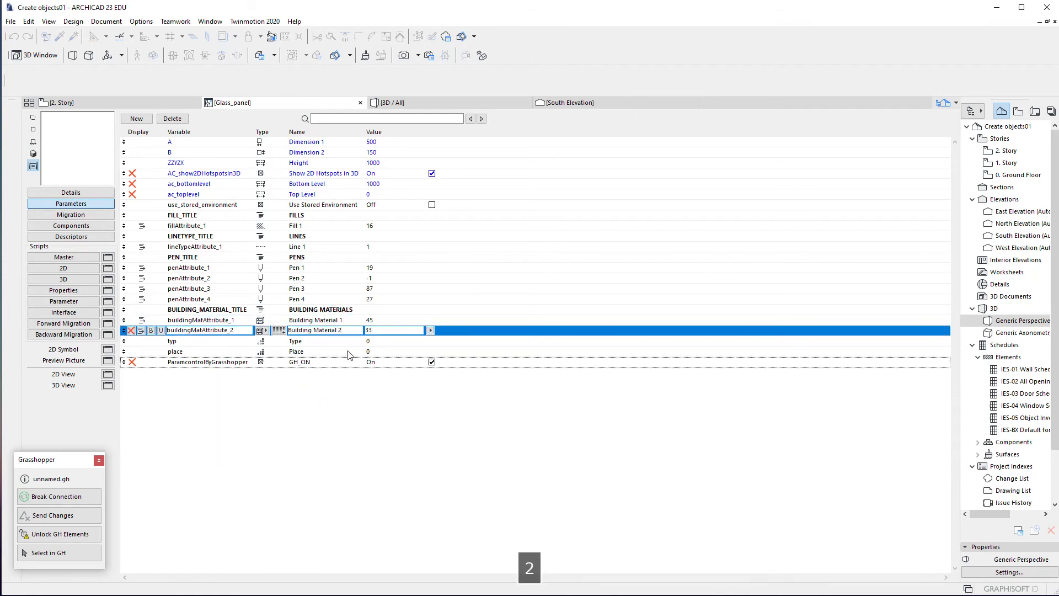
click(342, 341)
Step: In the 3D script, insert the line "if typ = 1 then" above the set BUILDING_MATERIAL statement, copying typ from the parameter list
click(90, 279)
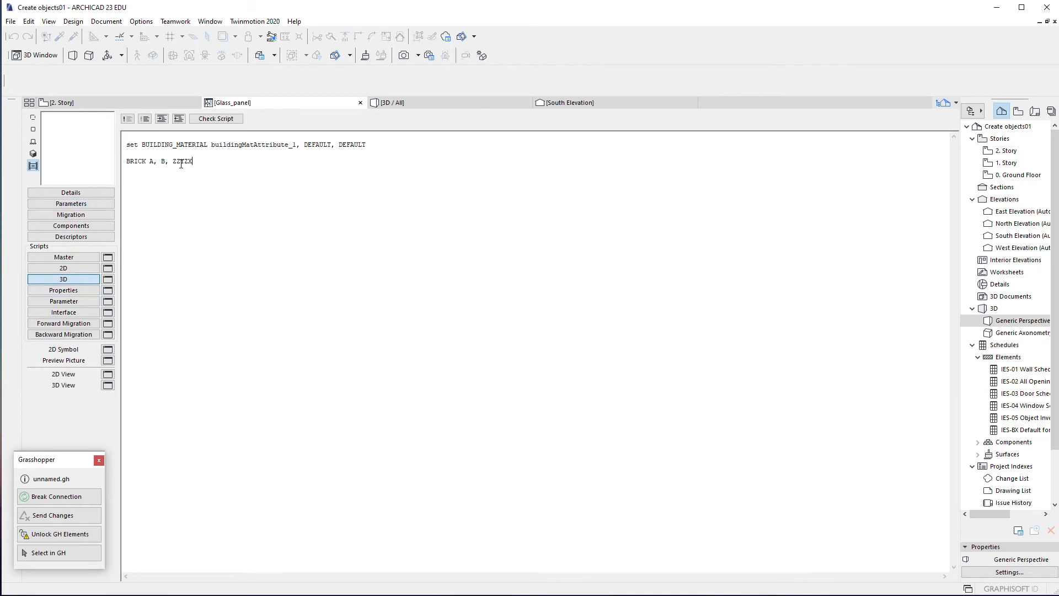
key(Return)
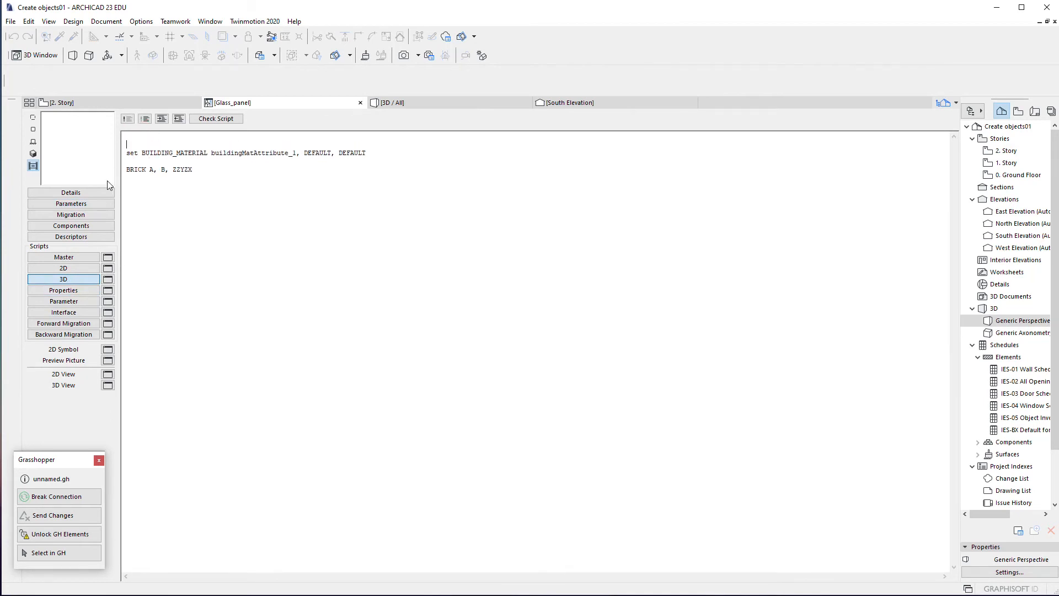
click(70, 204)
drag(191, 341, 136, 338)
key(ctrl+c)
click(64, 279)
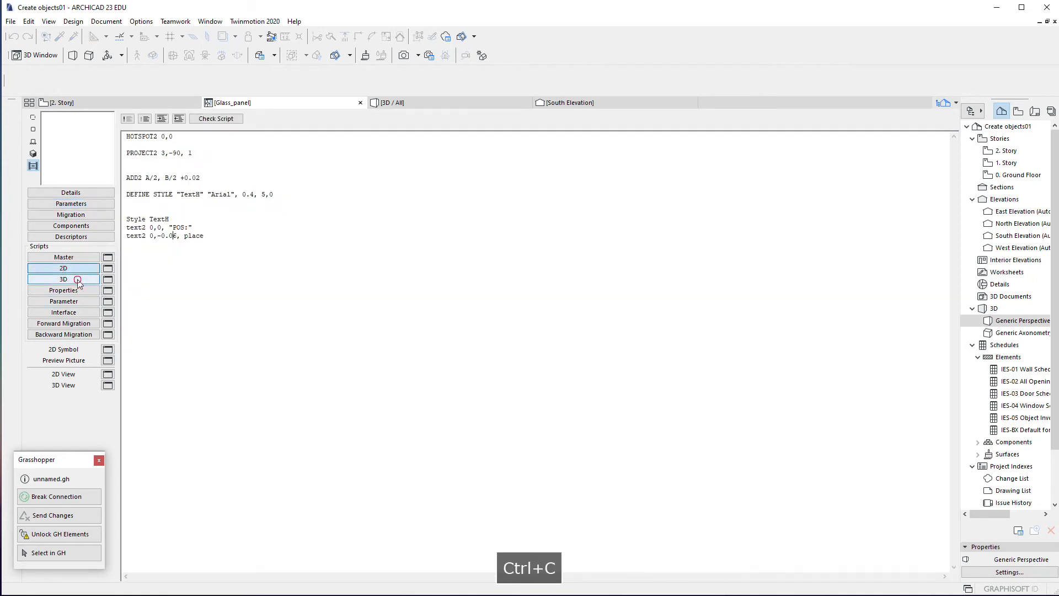
text(if)
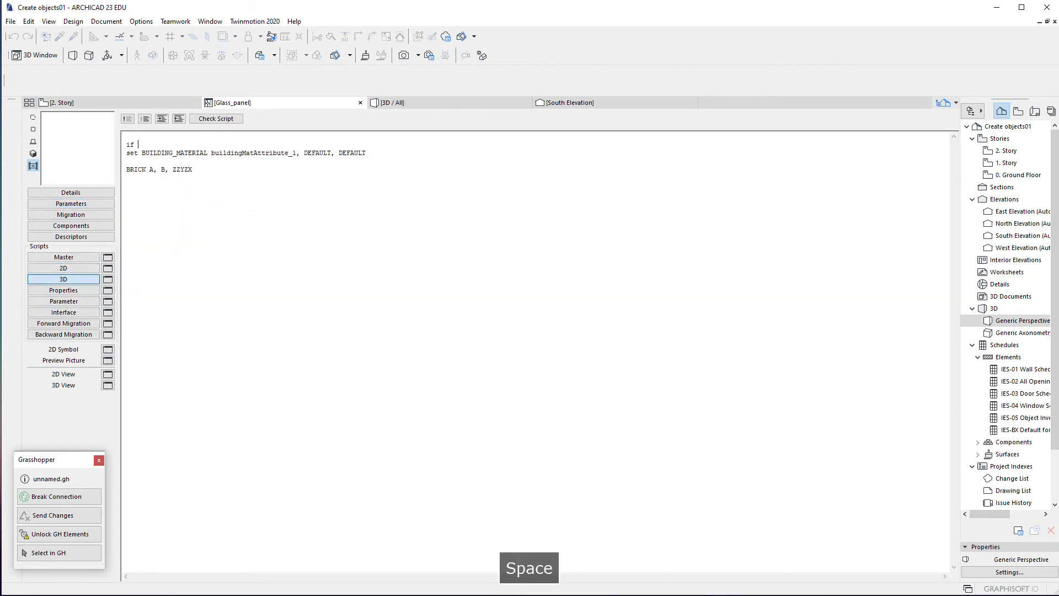
key(ctrl+v)
text(= )
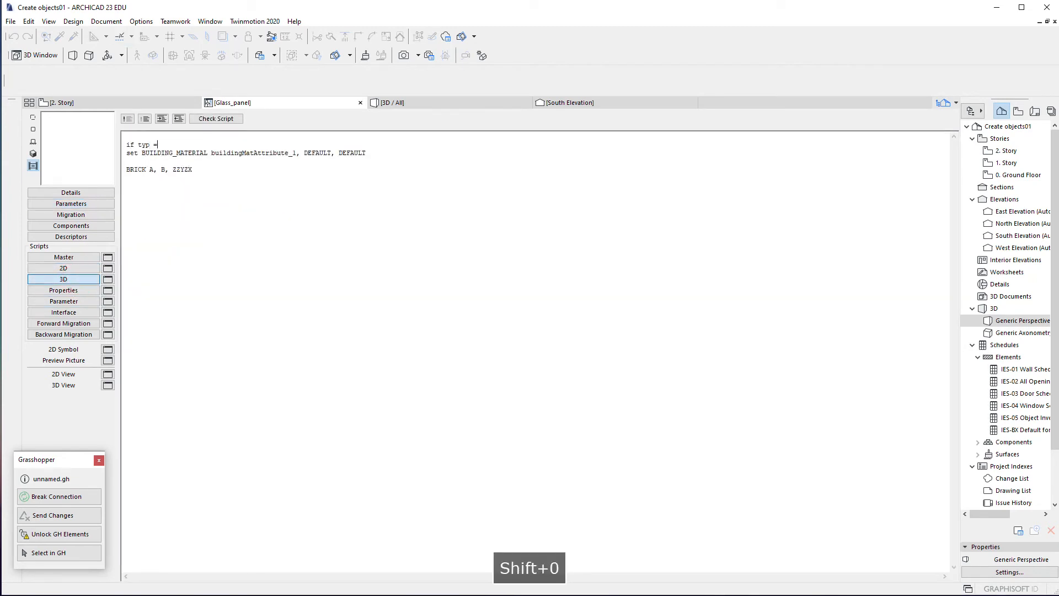
text(1 then)
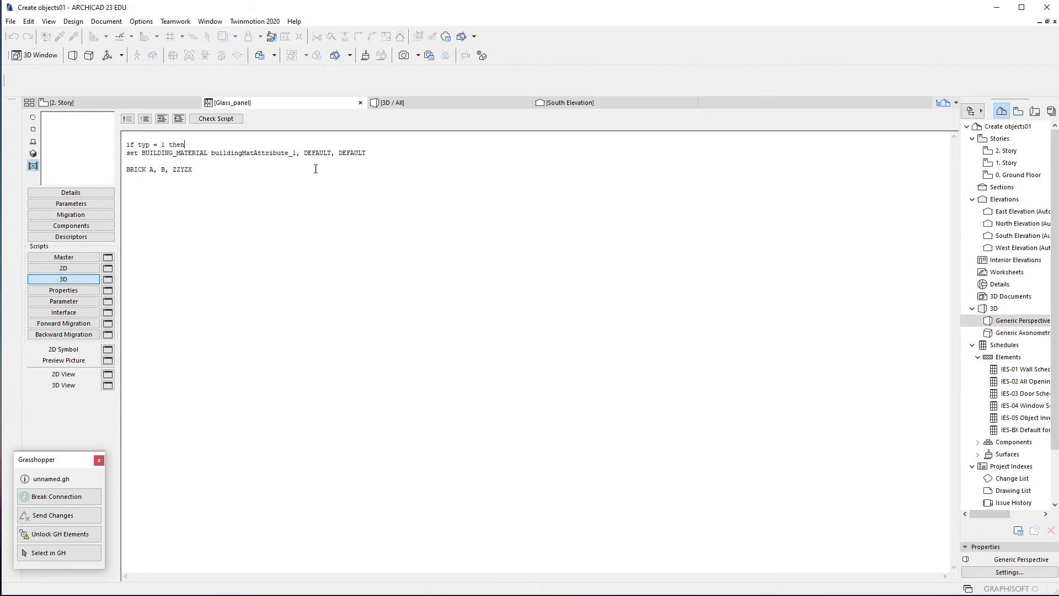
Step: Close the condition with endif below the set BUILDING_MATERIAL line and add a blank line before BRICK
drag(381, 150, 59, 154)
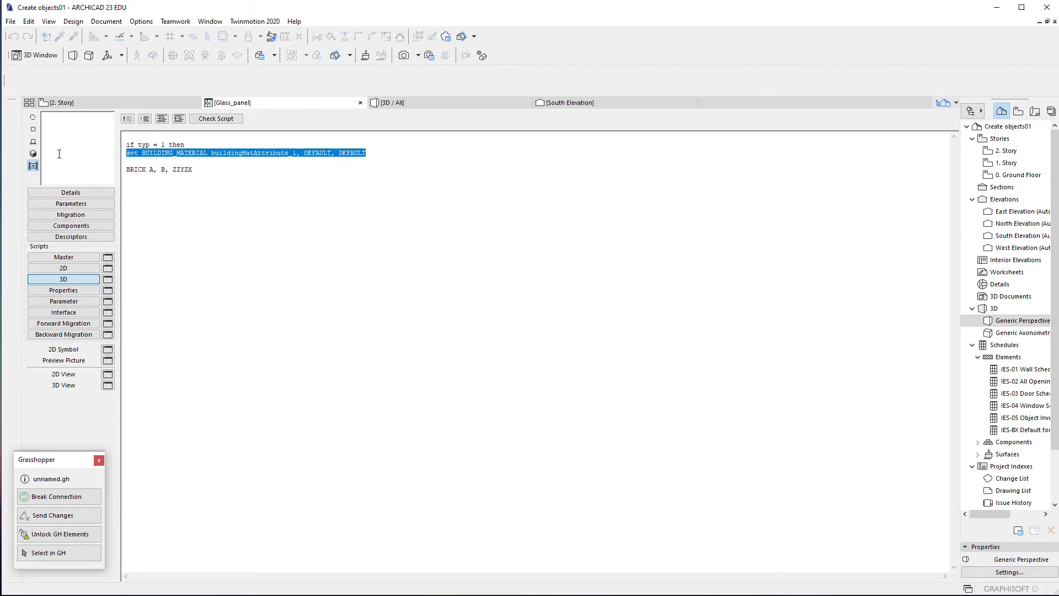
click(143, 161)
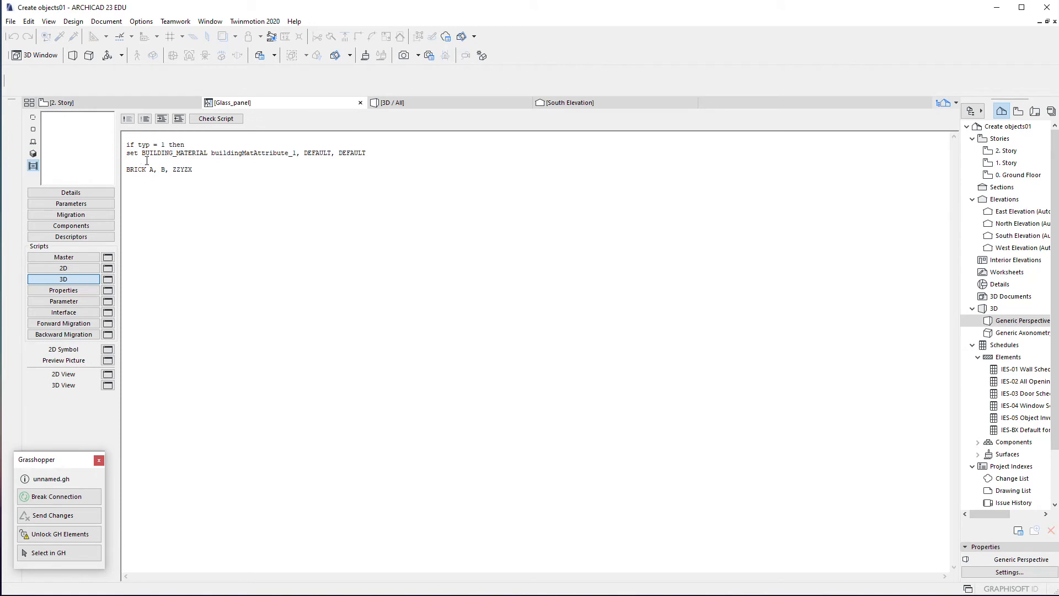
text(end)
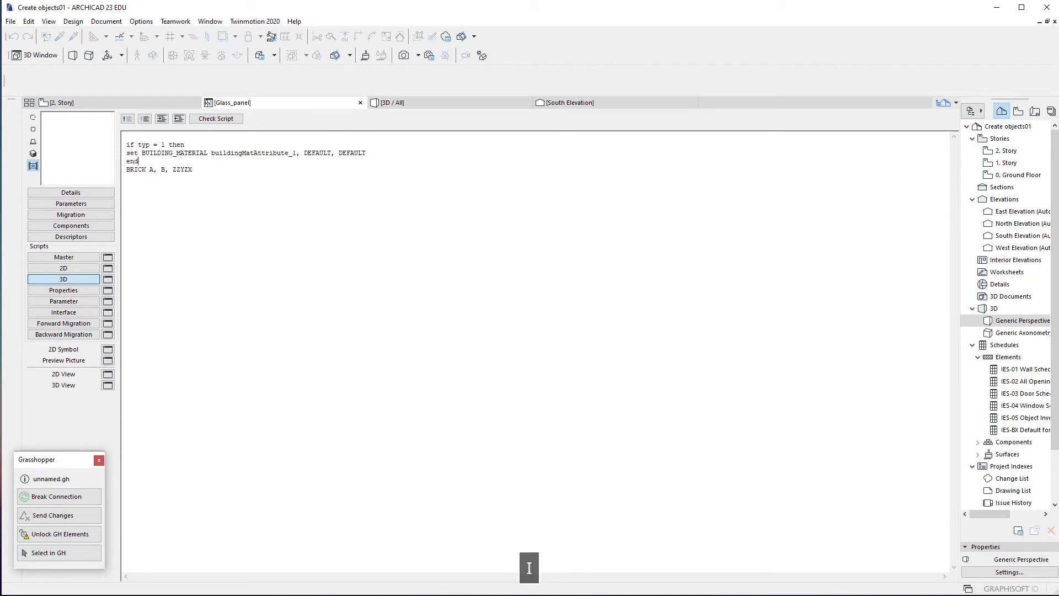
text(if)
key(Return)
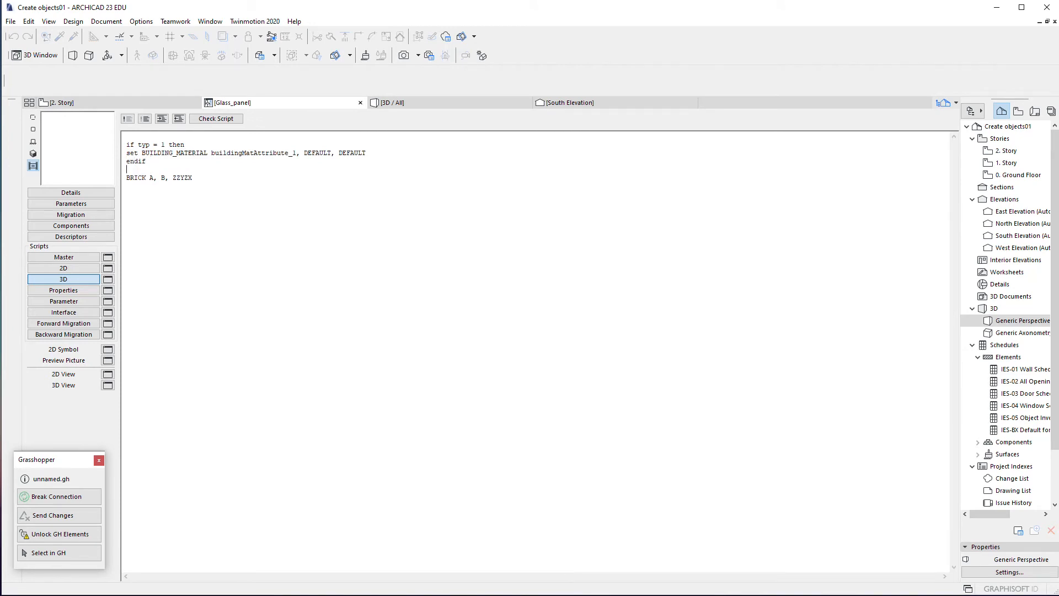
Step: Duplicate the condition block for typ = 2 using buildingMatAttribute_2, save the object and return to the 3D view
drag(156, 163, 126, 145)
key(ctrl+c)
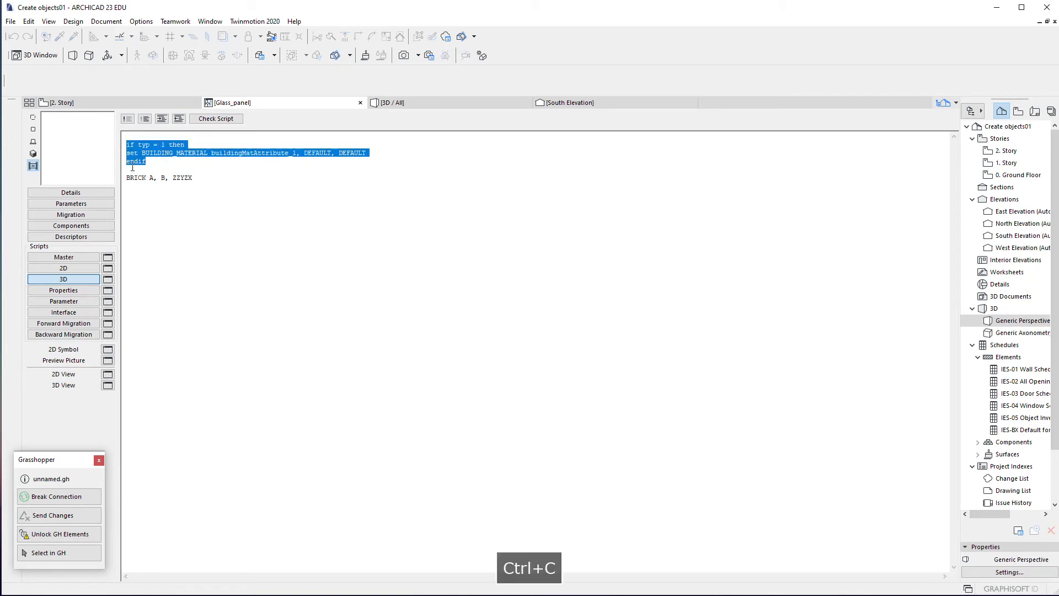
click(135, 166)
key(Return)
key(ctrl+v)
key(Return)
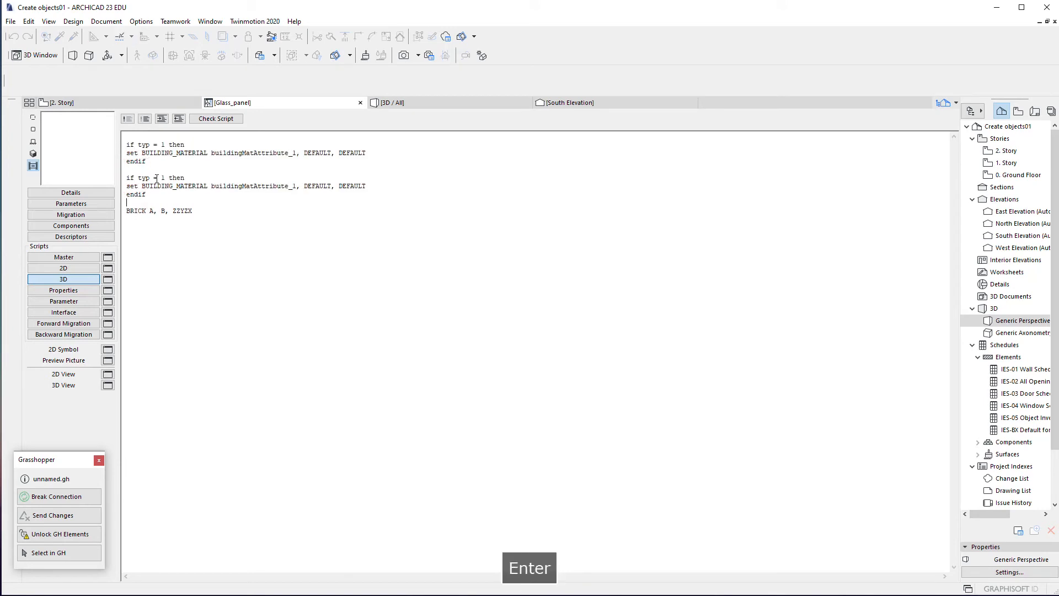
text(2)
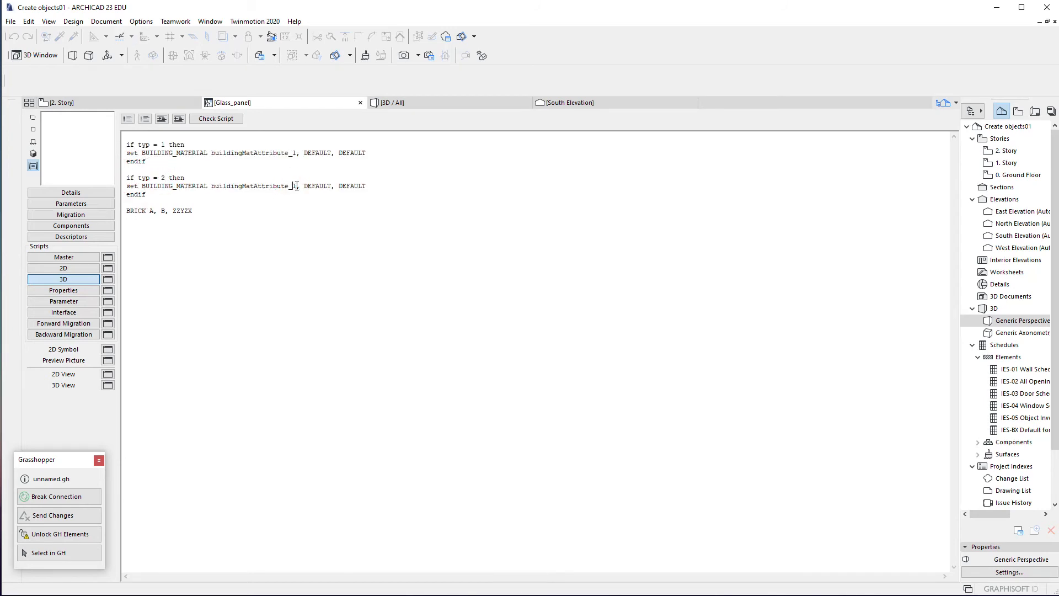
text(2)
key(ctrl+s)
click(139, 104)
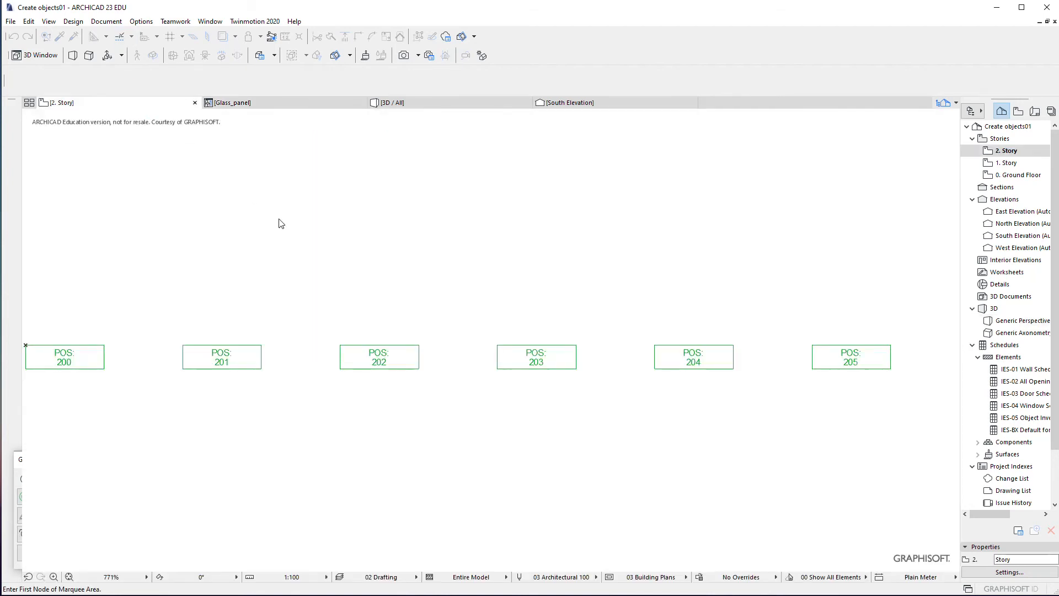
click(393, 103)
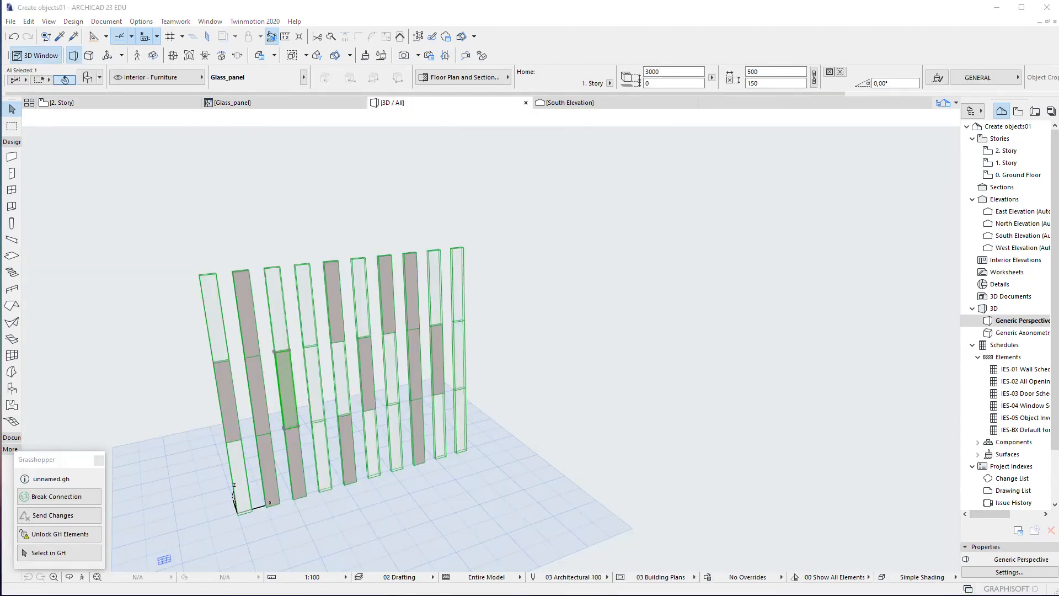
Step: In Grasshopper, disconnect the mixed material list from the panel settings' BM1 input and connect the first building material component directly instead
key(alt+Tab)
scroll(646, 435, down, 5)
scroll(760, 462, up, 3)
scroll(848, 461, up, 3)
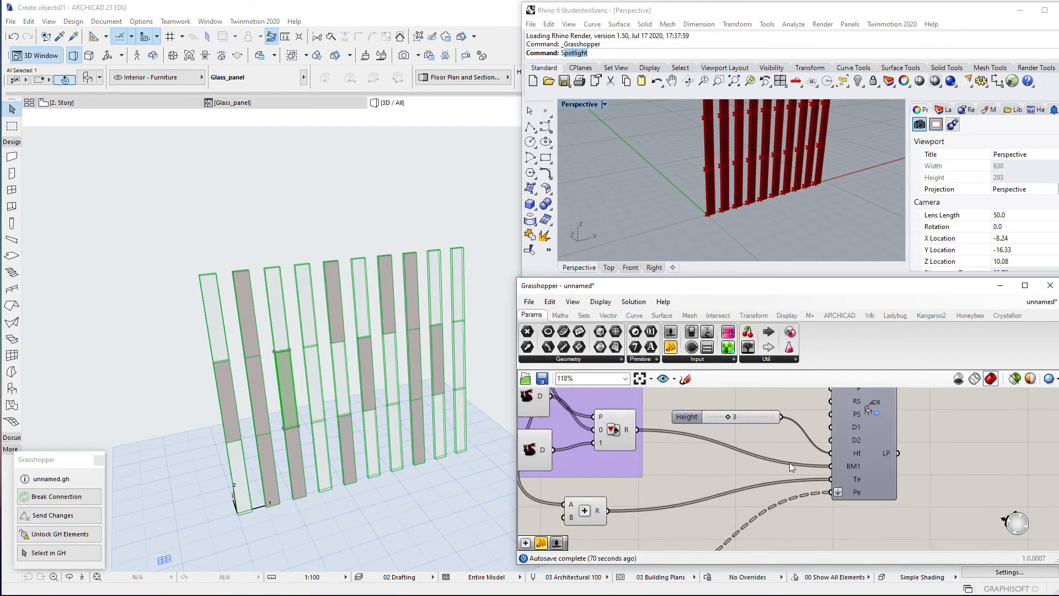
ctrl+drag(638, 430, 832, 467)
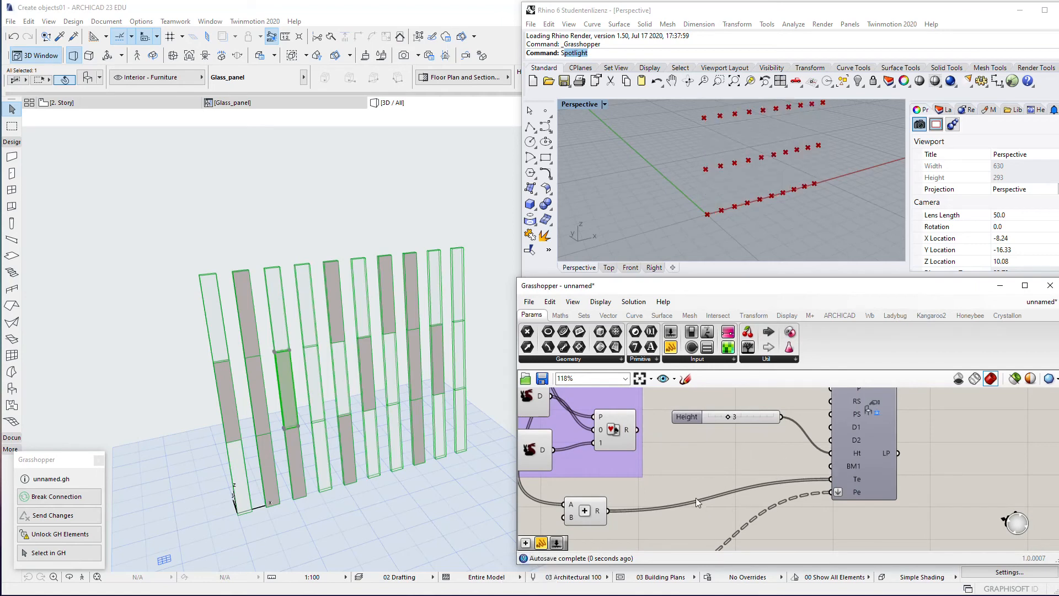
scroll(738, 478, down, 4)
scroll(589, 442, up, 2)
drag(614, 436, 873, 484)
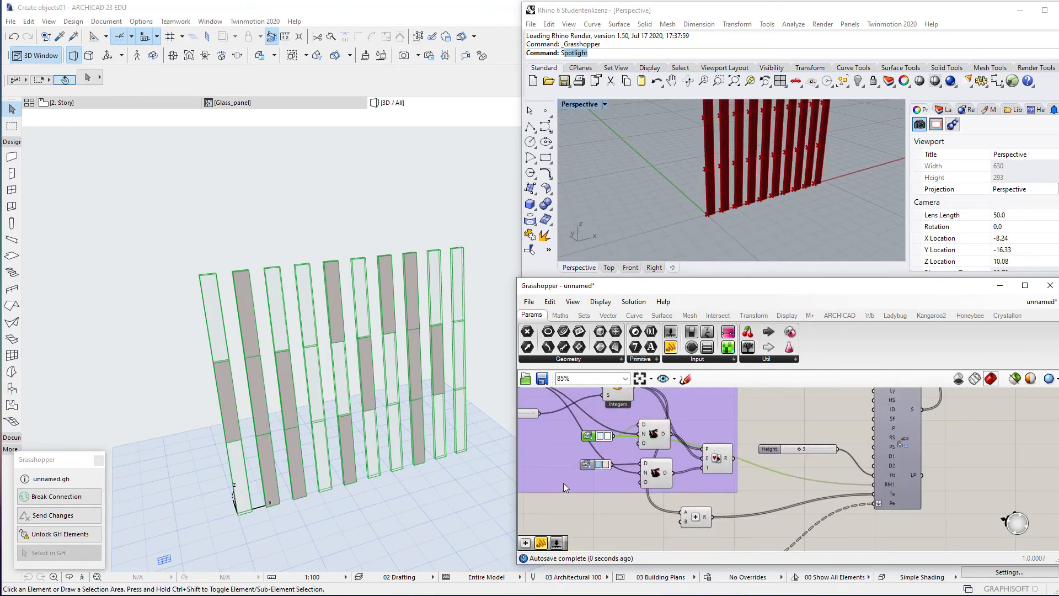
Step: In ARCHICAD, examine the building material, Type and Place settings of the third panel on the 2. Story
click(268, 260)
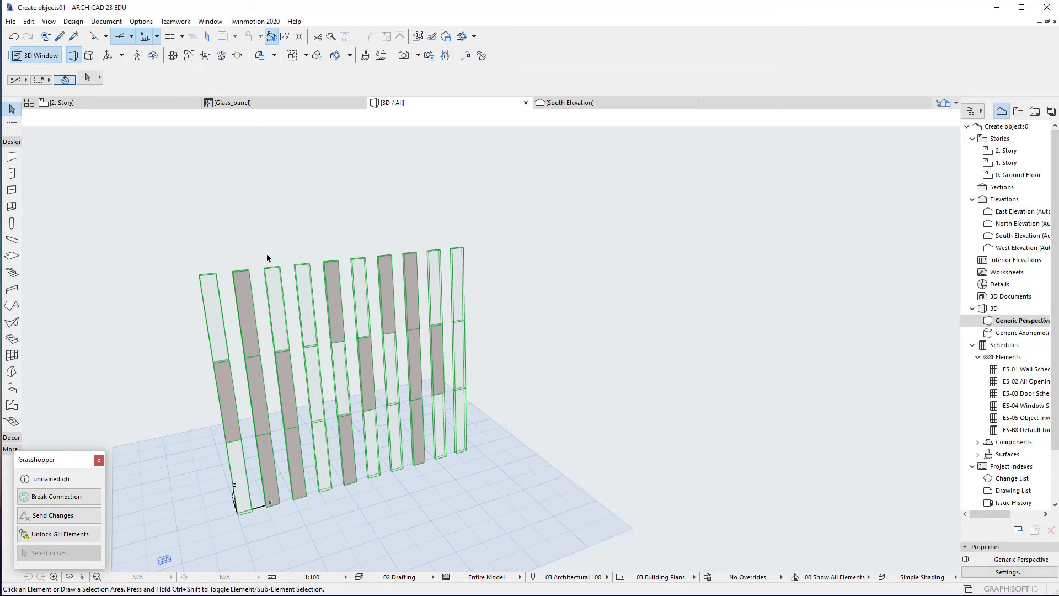
click(270, 272)
click(87, 77)
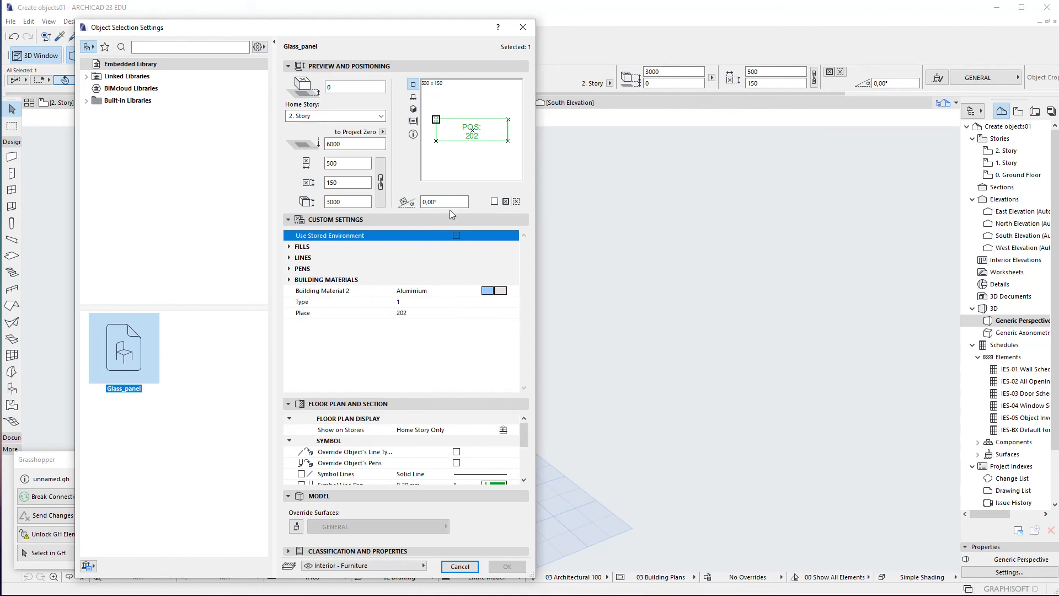
click(522, 27)
Step: In the Glass_panel parameter list, indent buildingMatAttribute_2 under the BUILDING MATERIALS title and save the object
click(259, 102)
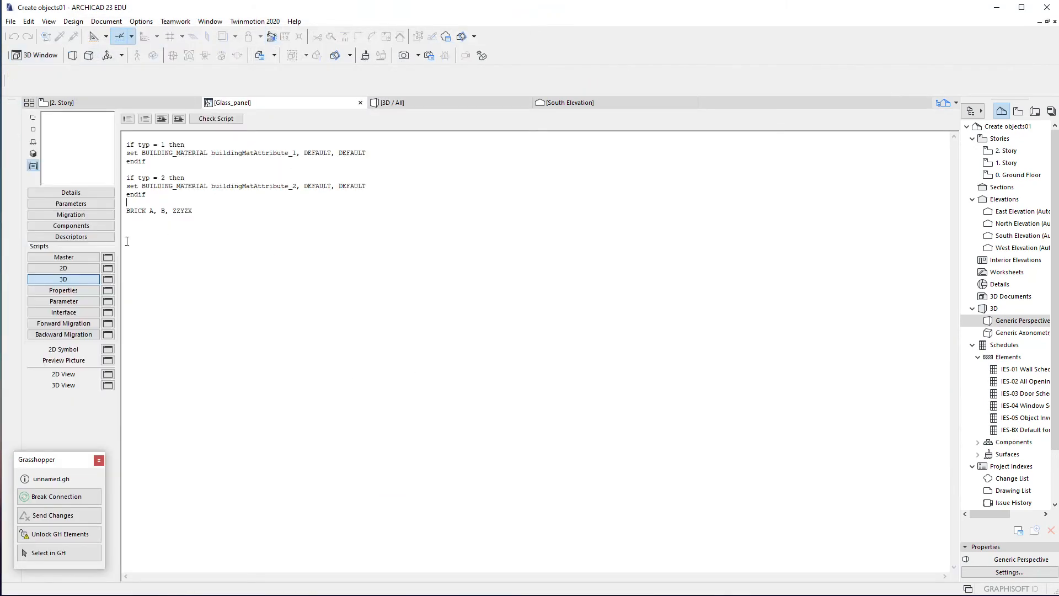
click(71, 203)
click(180, 329)
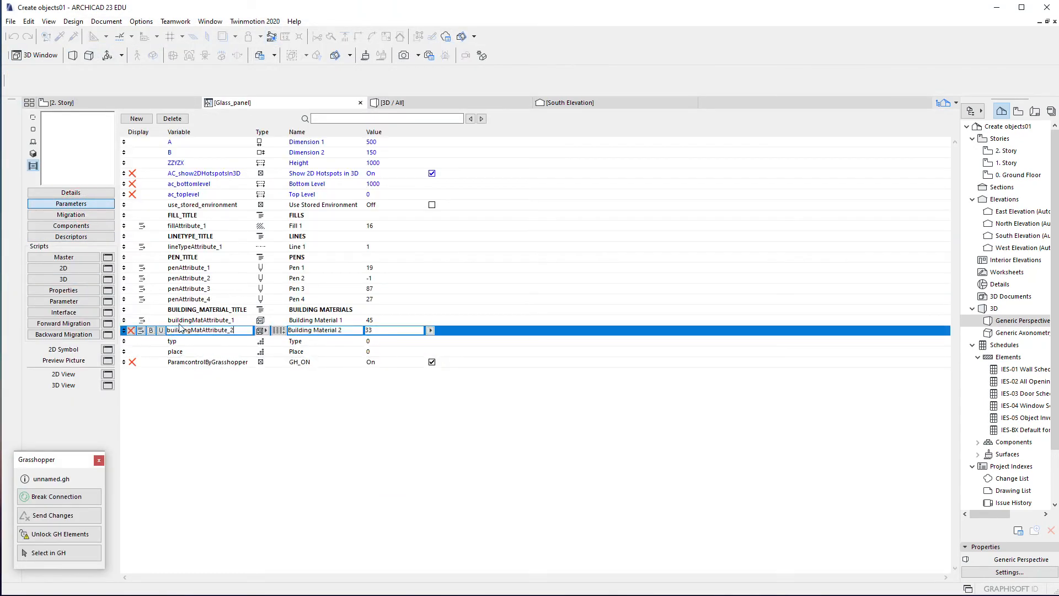
click(181, 341)
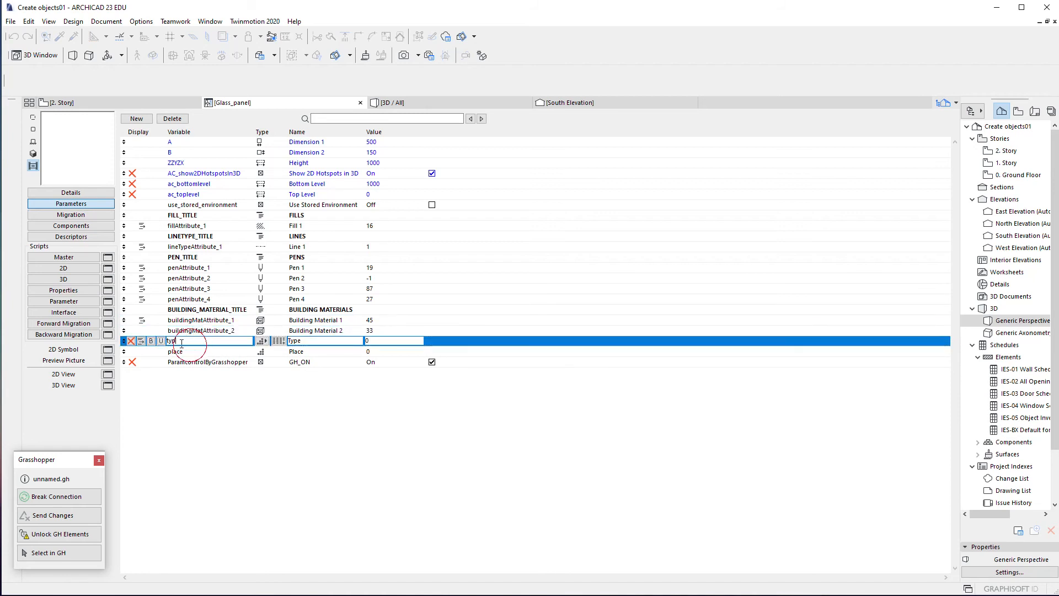
click(141, 331)
click(142, 330)
click(215, 345)
key(ctrl+s)
Step: Place a single test Glass_panel object on the ground plane beside the facade in the 3D view
click(132, 104)
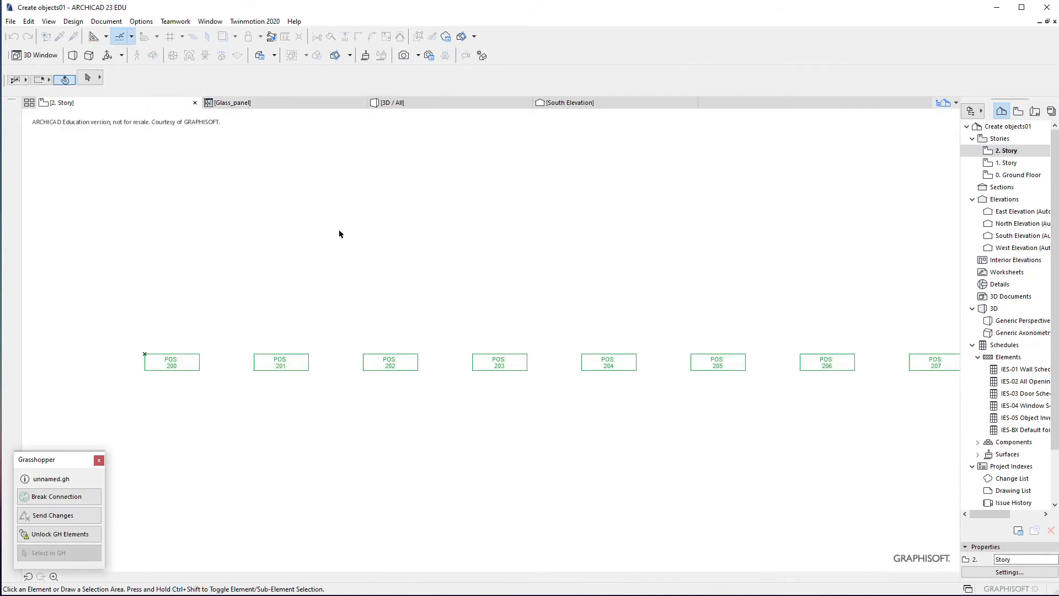
click(414, 102)
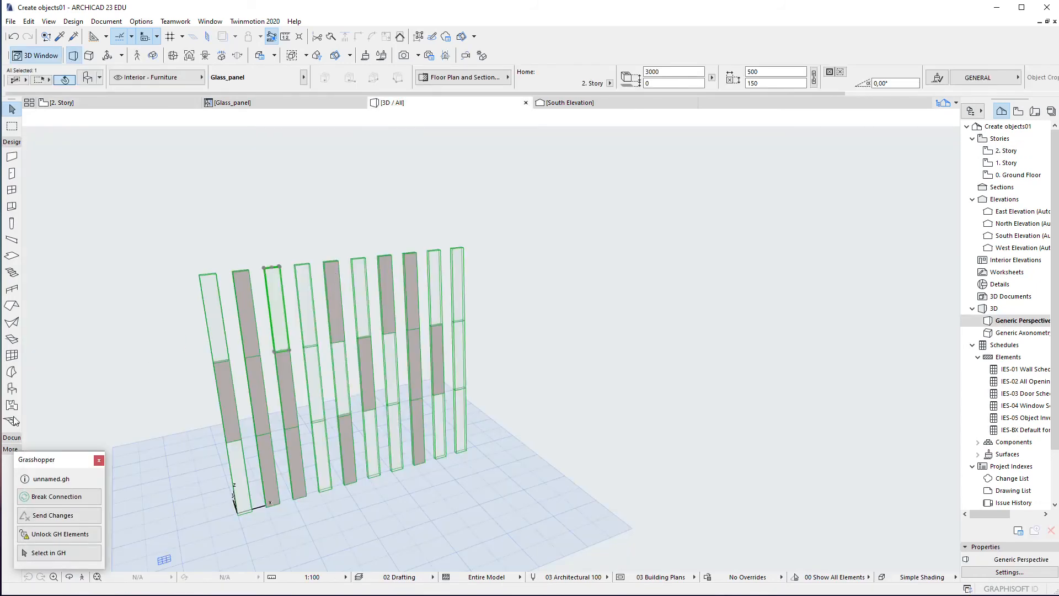
click(11, 388)
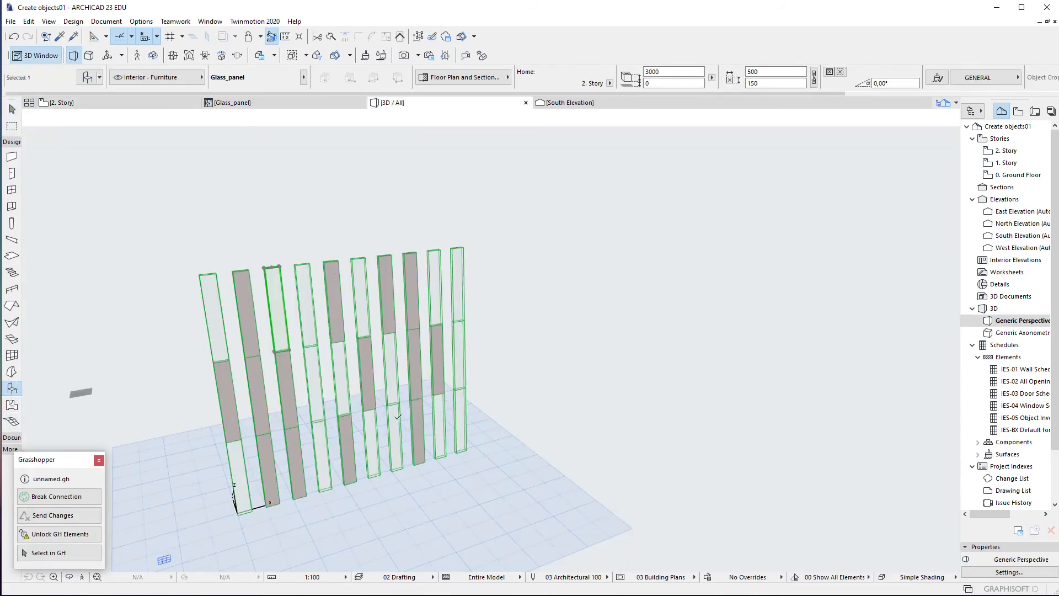
click(537, 477)
key(Escape)
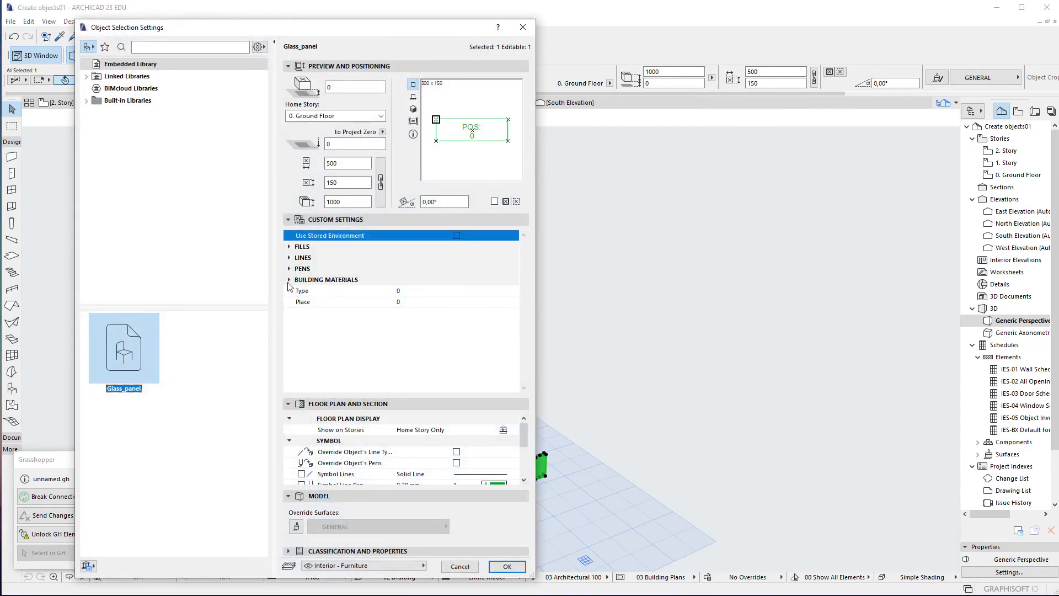
Step: Expand the test panel's BUILDING MATERIALS settings and set its Type to 1
click(291, 280)
click(289, 280)
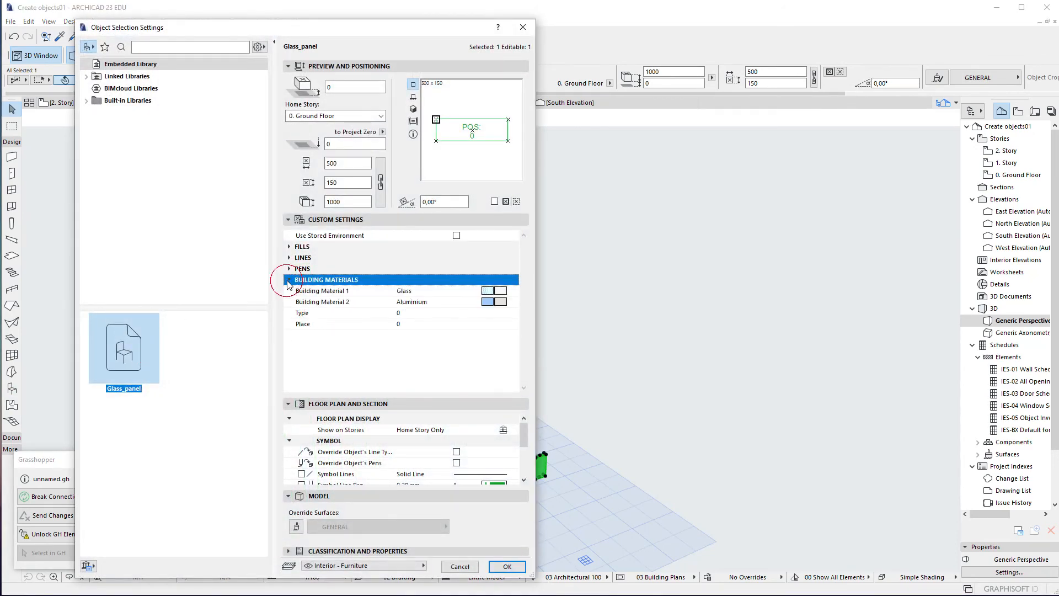
click(382, 292)
click(428, 305)
drag(366, 27, 884, 28)
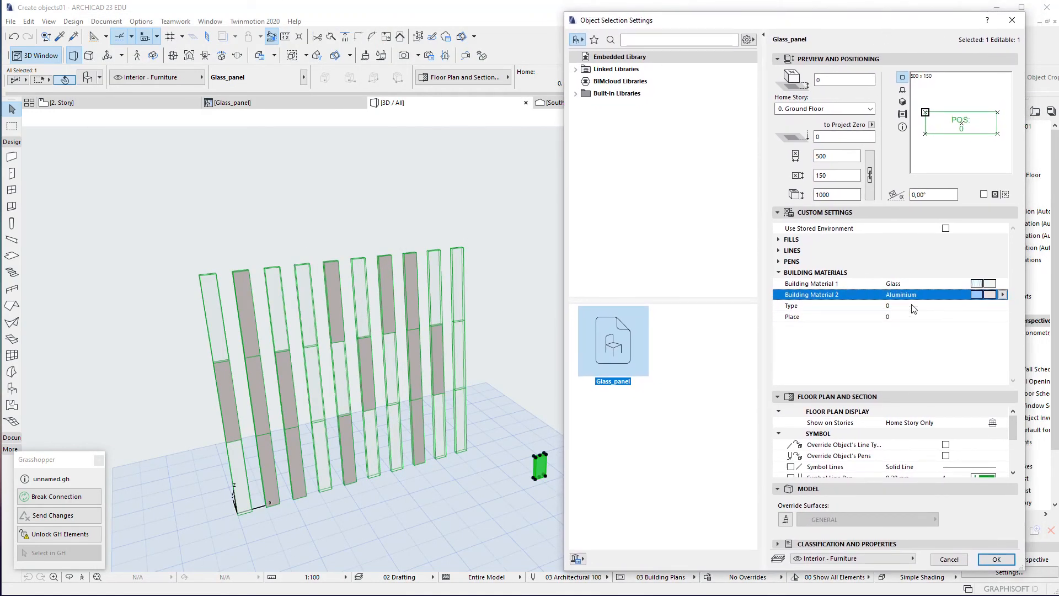
click(896, 304)
text(1)
click(996, 558)
Step: Set the test panel's Type to 2, then delete the test panel
scroll(543, 476, up, 3)
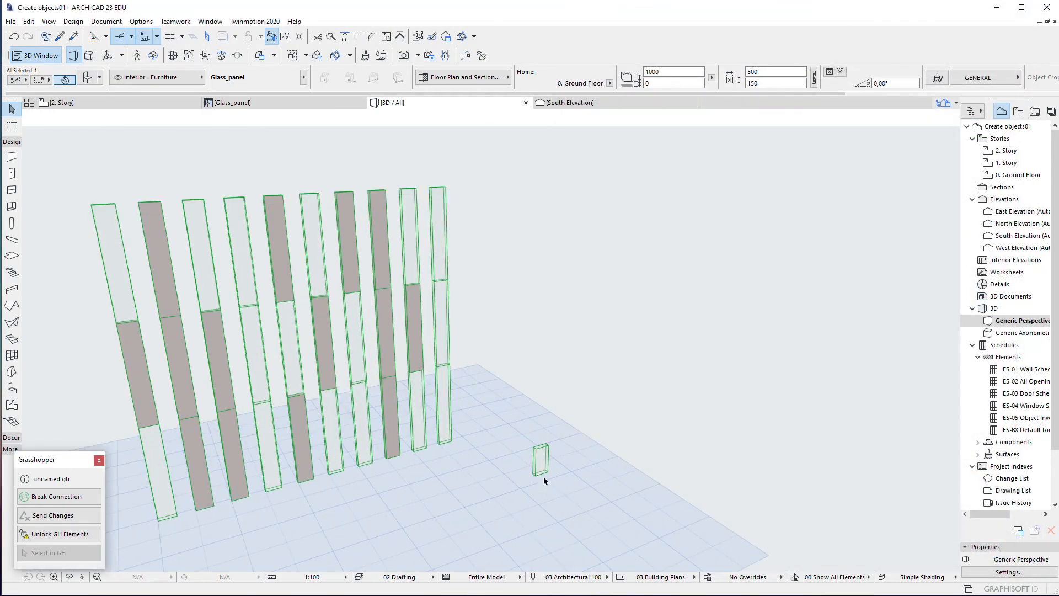
click(84, 78)
click(896, 305)
text(2)
click(996, 559)
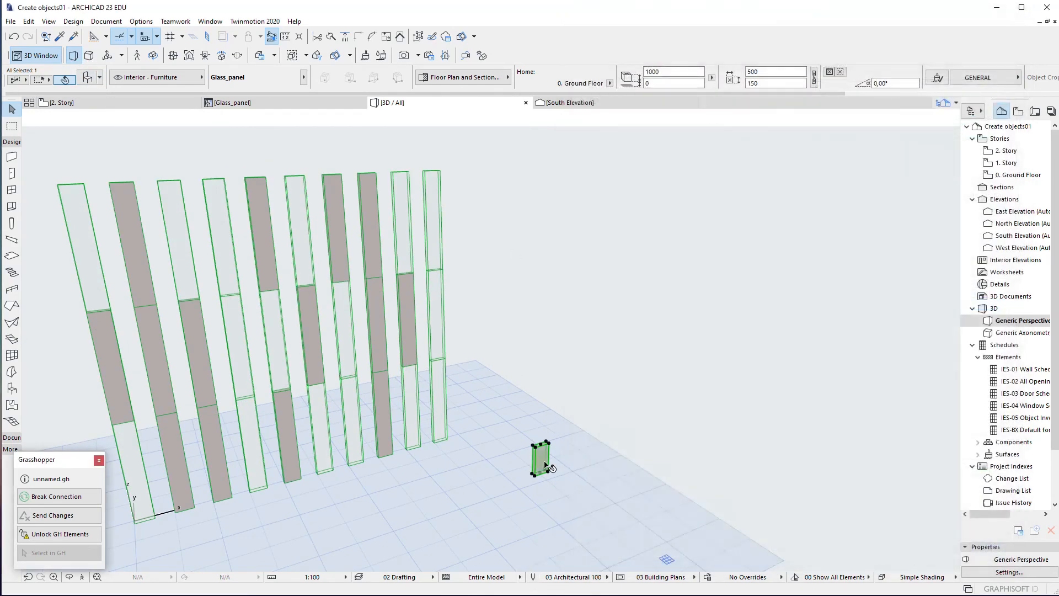
key(Delete)
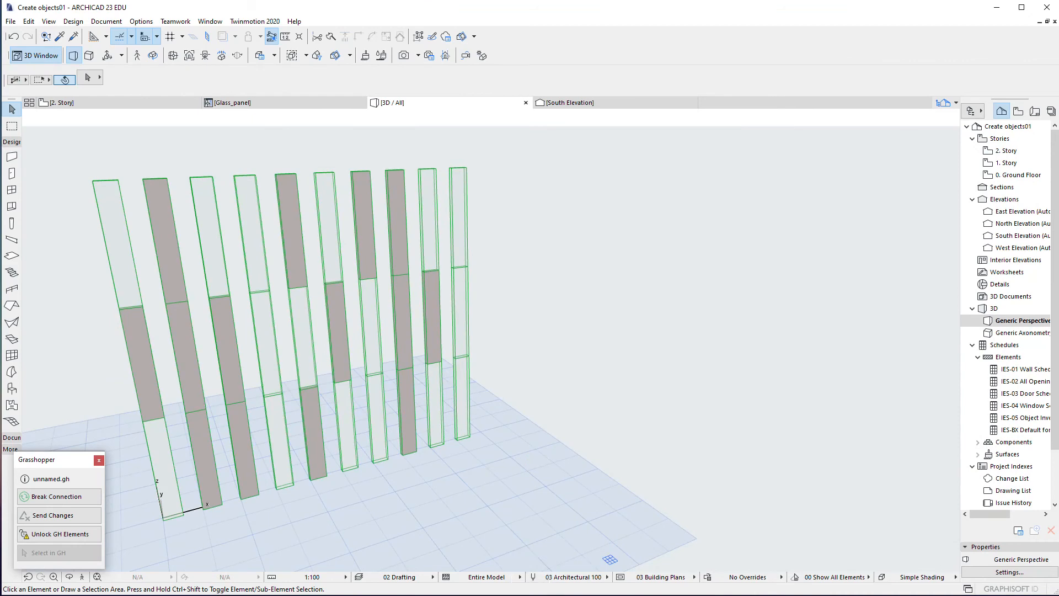
Step: Switch to Grasshopper and disconnect the BuildMat source from the panel settings' BM1 input
key(alt+Tab)
right_drag(770, 474, 817, 484)
click(699, 440)
scroll(701, 441, down, 3)
scroll(774, 473, up, 2)
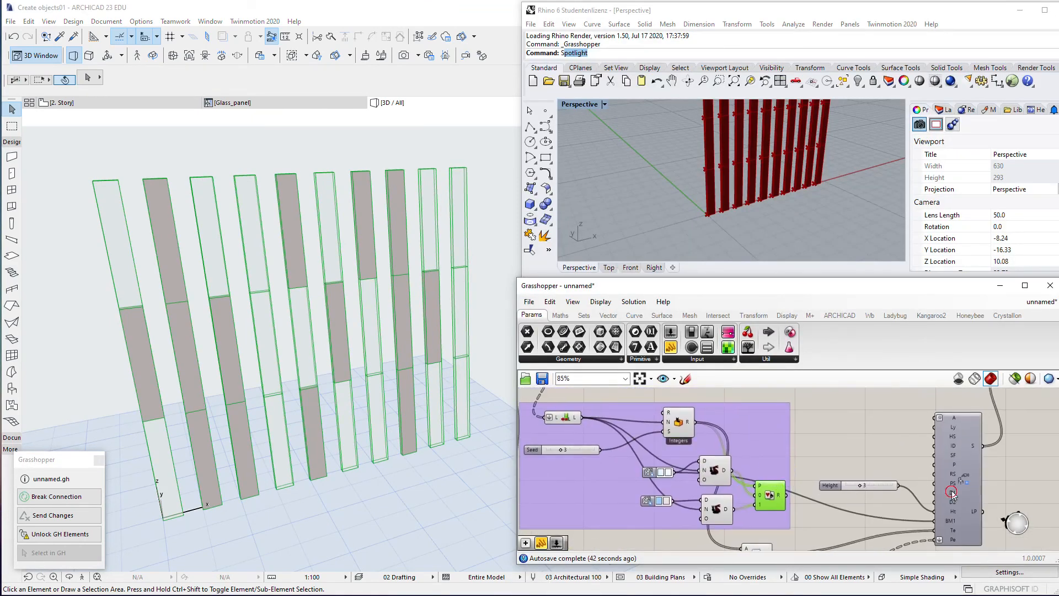
click(945, 522)
right_click(945, 523)
mouse_move(971, 469)
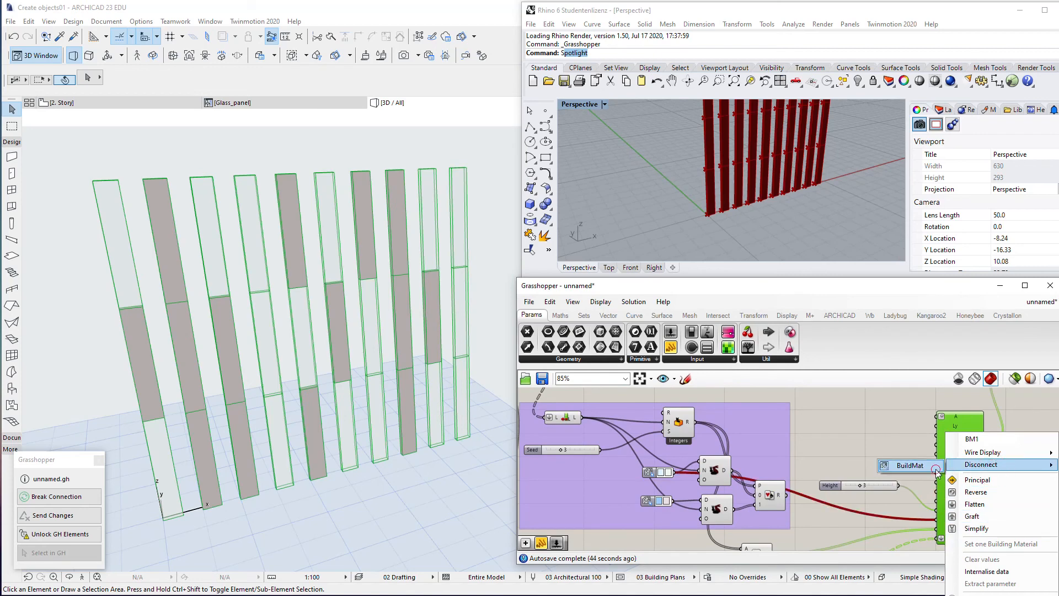
click(913, 467)
scroll(789, 450, down, 2)
scroll(758, 462, up, 2)
right_drag(755, 462, 786, 458)
scroll(771, 442, down, 3)
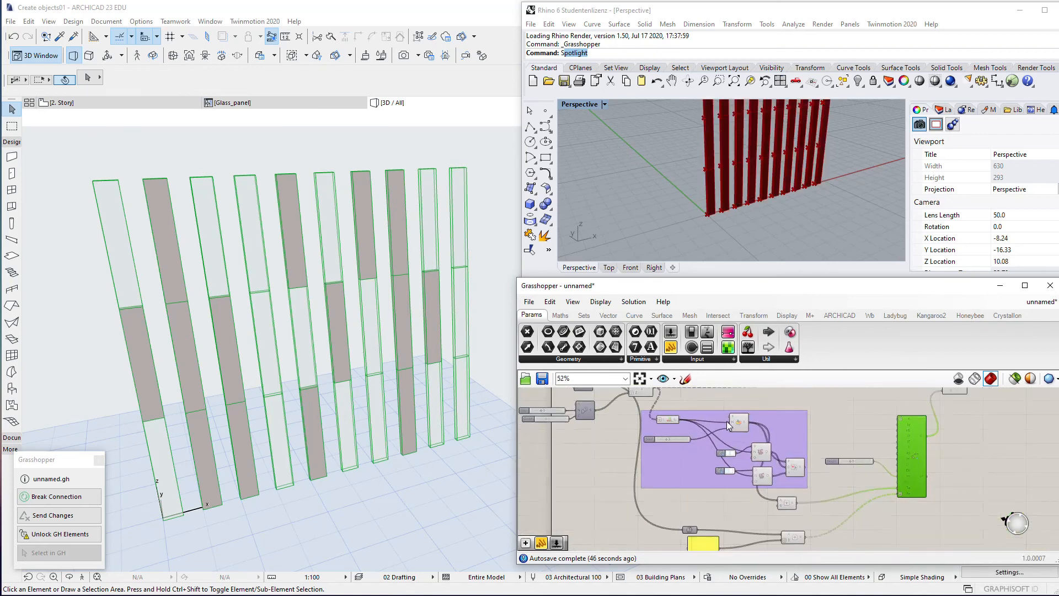
Step: Set the Seed slider of the random type generator to 5
scroll(746, 425, up, 3)
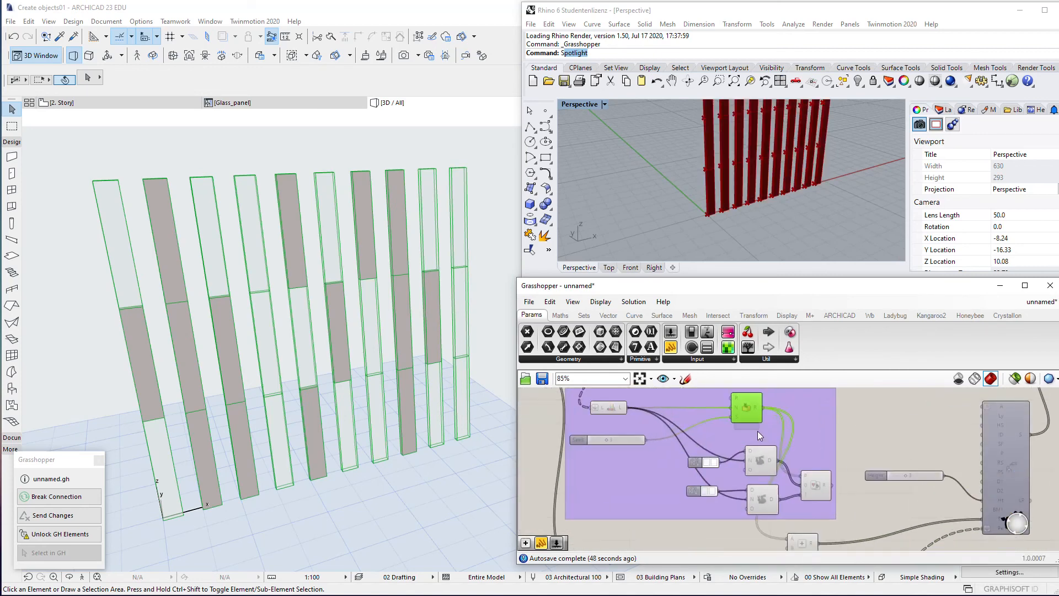
scroll(616, 486, up, 2)
drag(609, 480, 616, 481)
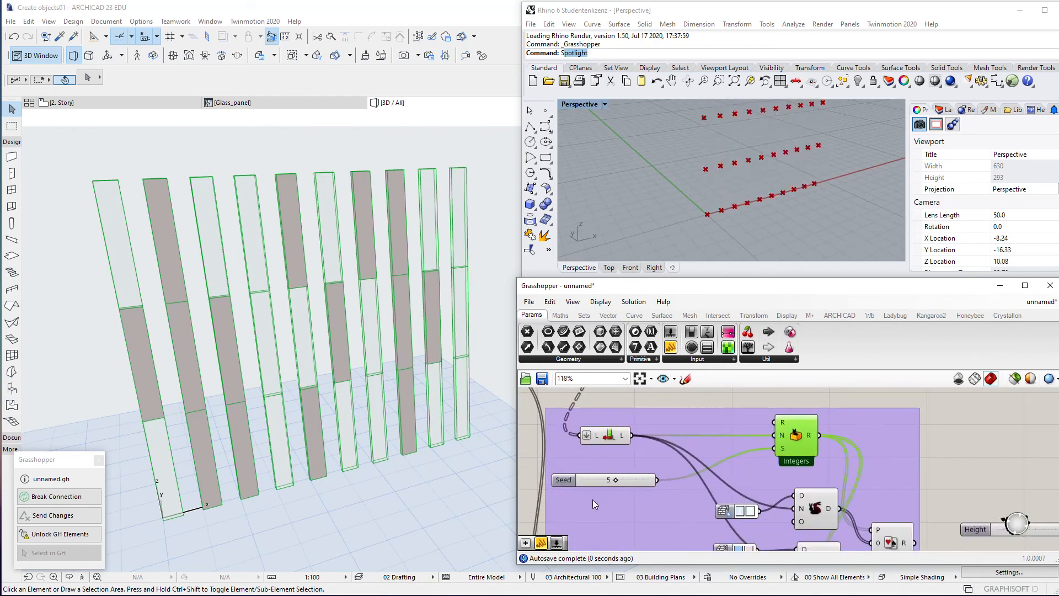
Step: Move the addition component for the type numbers to the free space between the purple group and the panel settings
scroll(717, 485, down, 3)
right_drag(833, 507, 728, 407)
drag(710, 505, 781, 472)
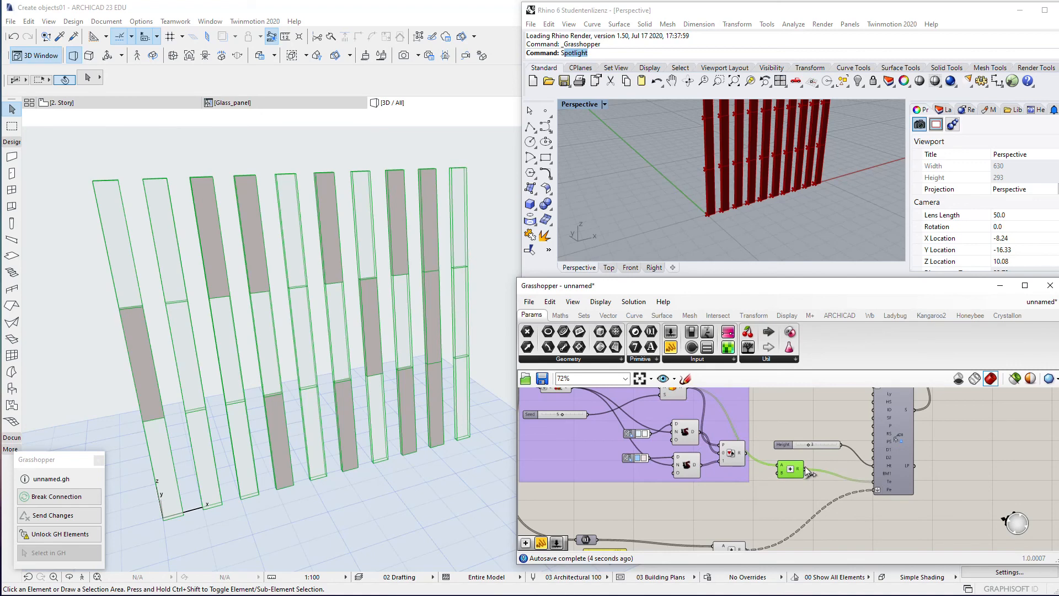
Step: Raise the Seed slider to try another random type distribution, and inspect the facade in the ARCHICAD 3D window
right_drag(565, 401, 624, 448)
drag(620, 461, 629, 462)
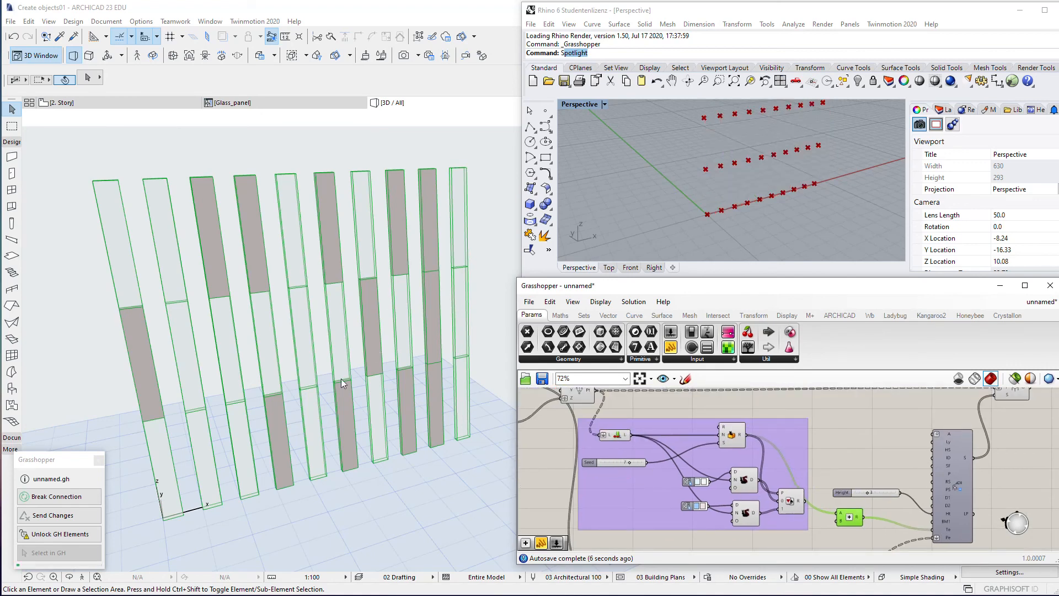
mouse_move(630, 462)
mouse_down()
mouse_move(611, 462)
mouse_move(629, 466)
mouse_up()
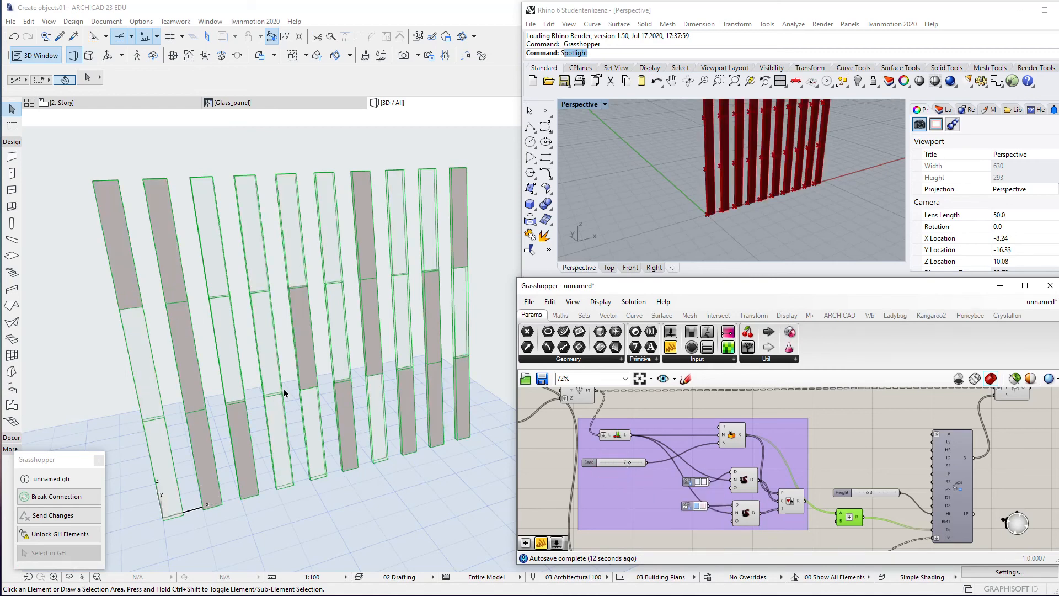
scroll(343, 356, down, 2)
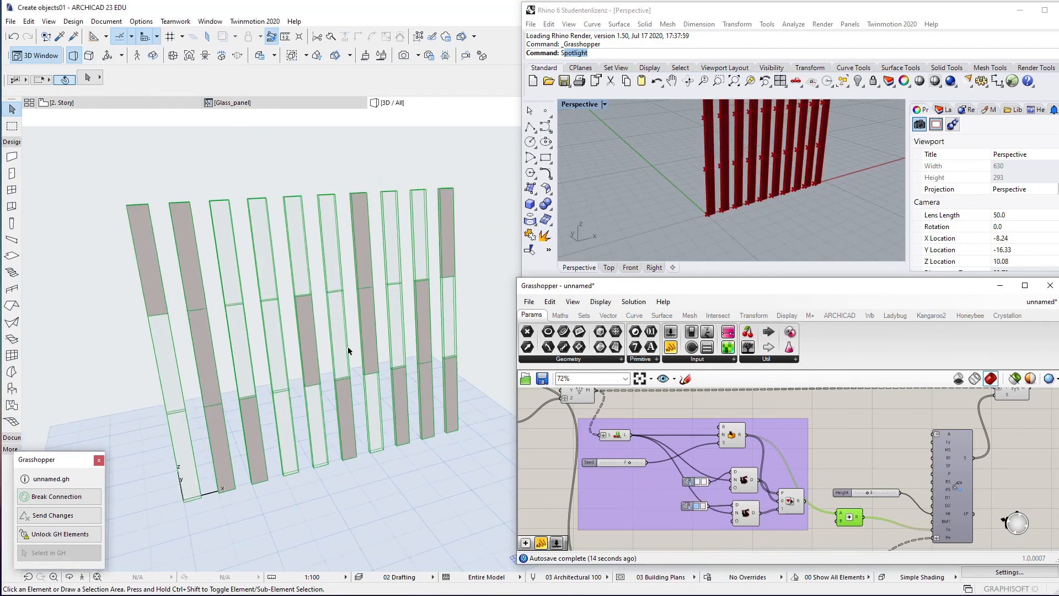
key(super+Up)
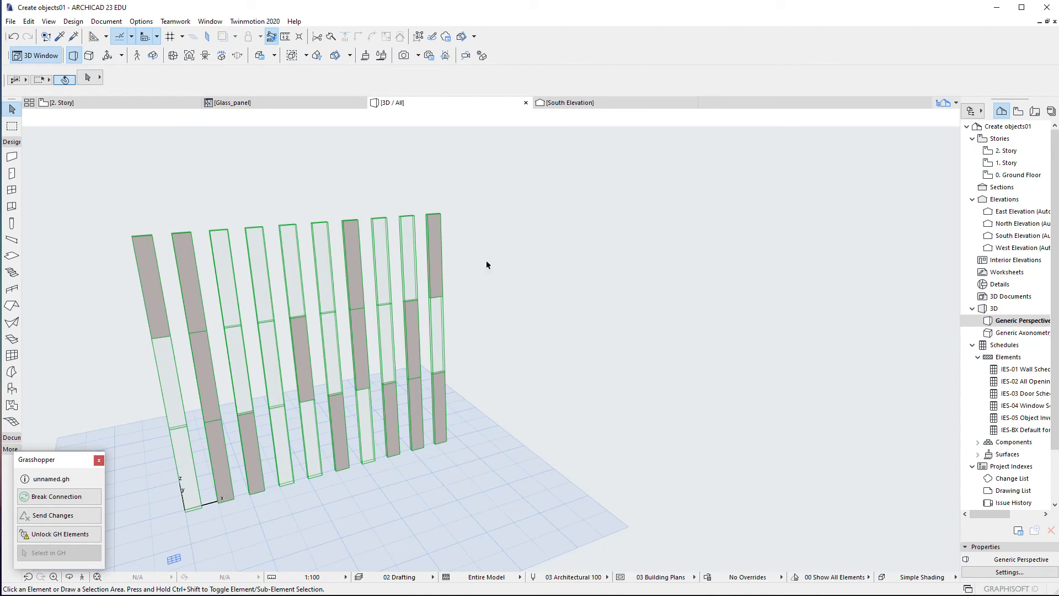
Step: Return to Grasshopper and set the Seed slider to 2
key(alt+Tab)
scroll(625, 461, up, 3)
drag(632, 465, 603, 466)
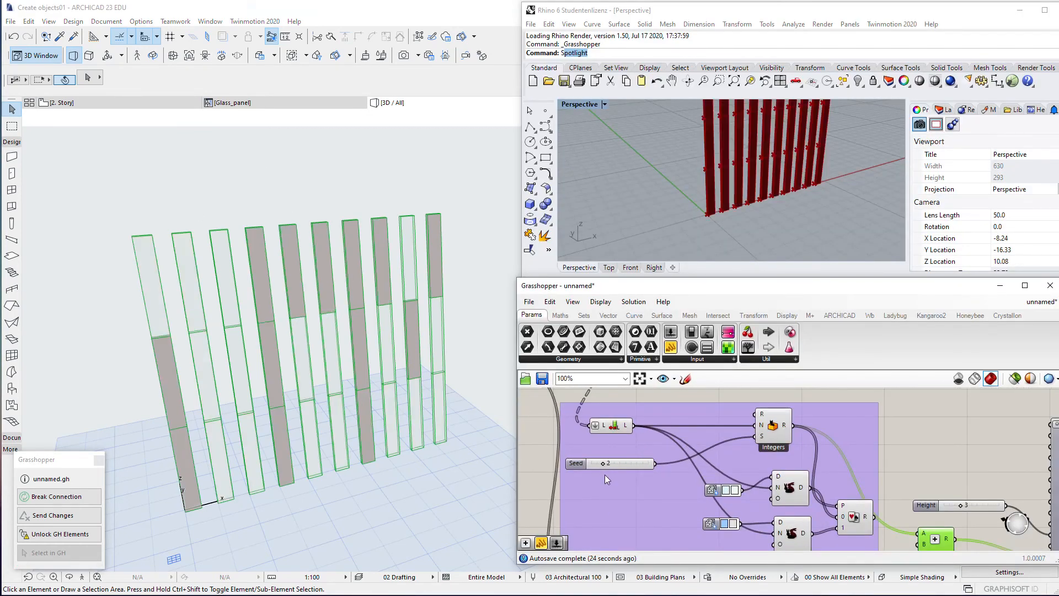
scroll(634, 414, down, 3)
scroll(748, 466, down, 1)
right_drag(749, 466, 743, 489)
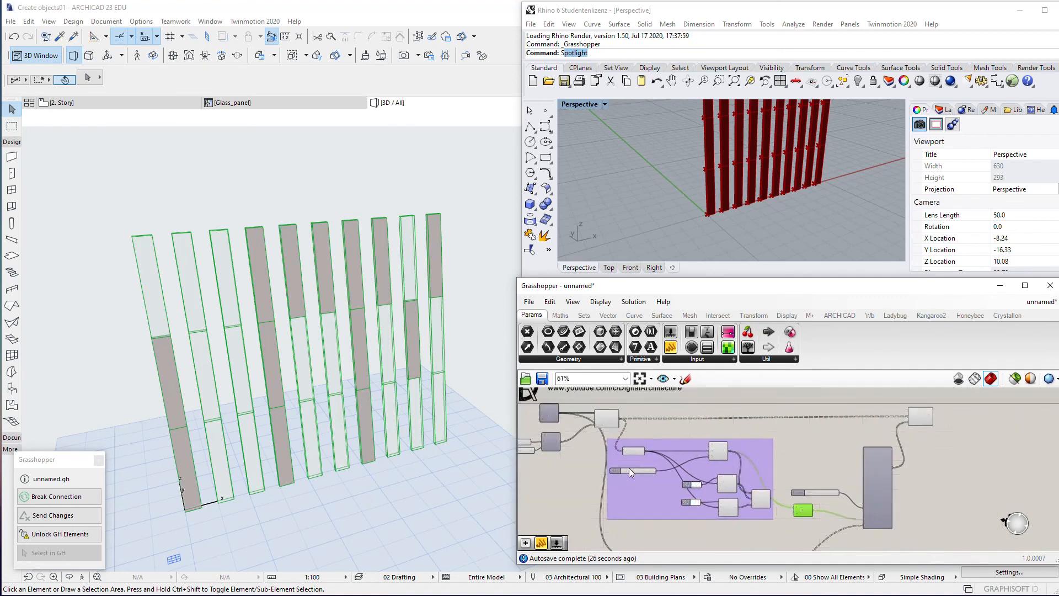
scroll(739, 485, up, 2)
Step: In ARCHICAD, check the panels' position labels on the 2. Story, 1. Story and Ground Floor plans
click(154, 85)
click(151, 102)
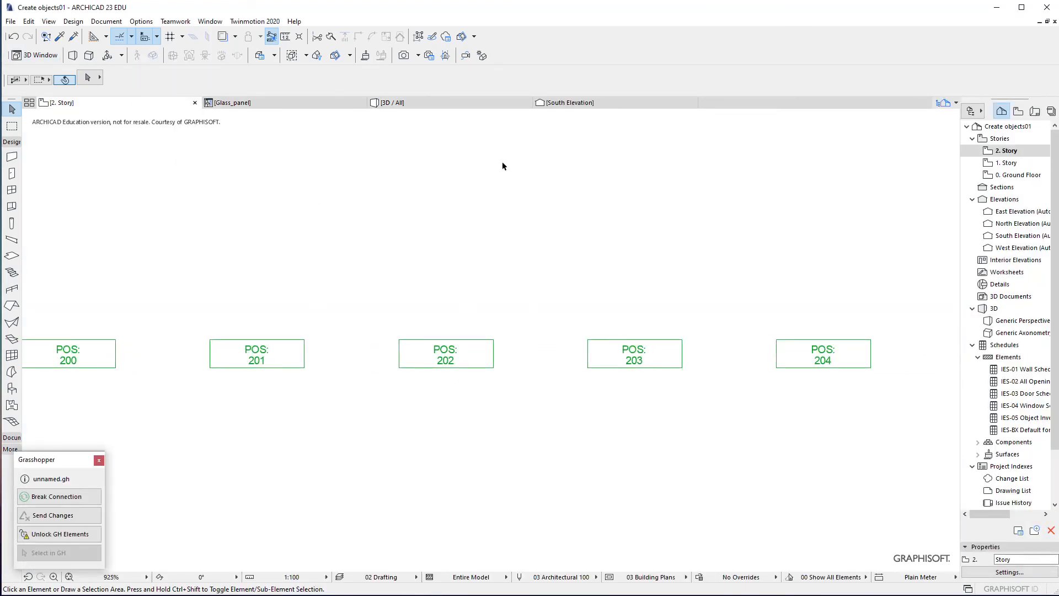
double_click(1007, 163)
double_click(1012, 175)
double_click(1008, 163)
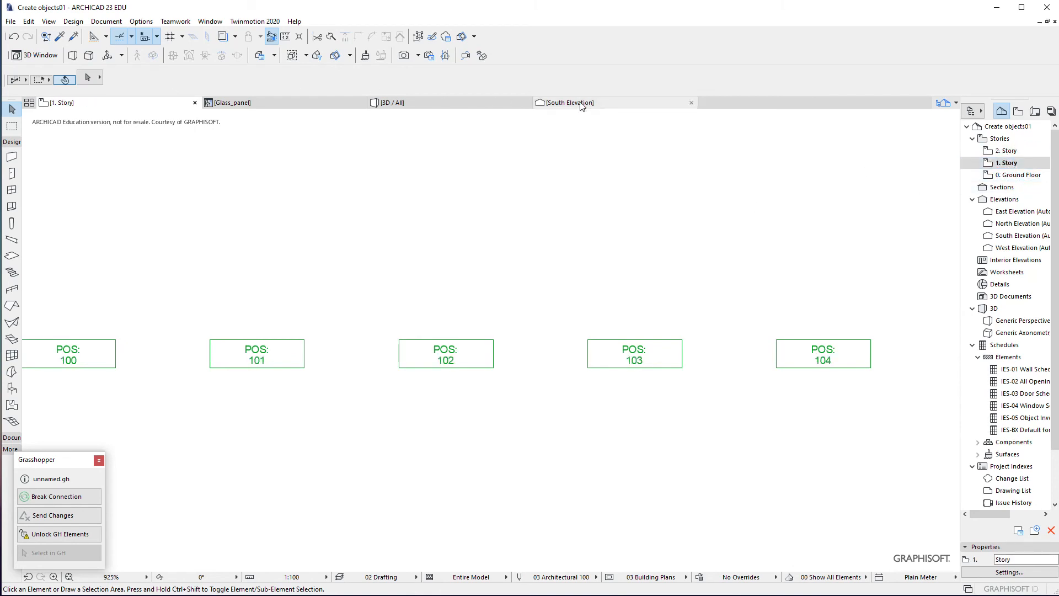
Step: In the Glass_panel 2D script, replace the label text with "Type:" and the place variable with typ, and save the object
click(300, 103)
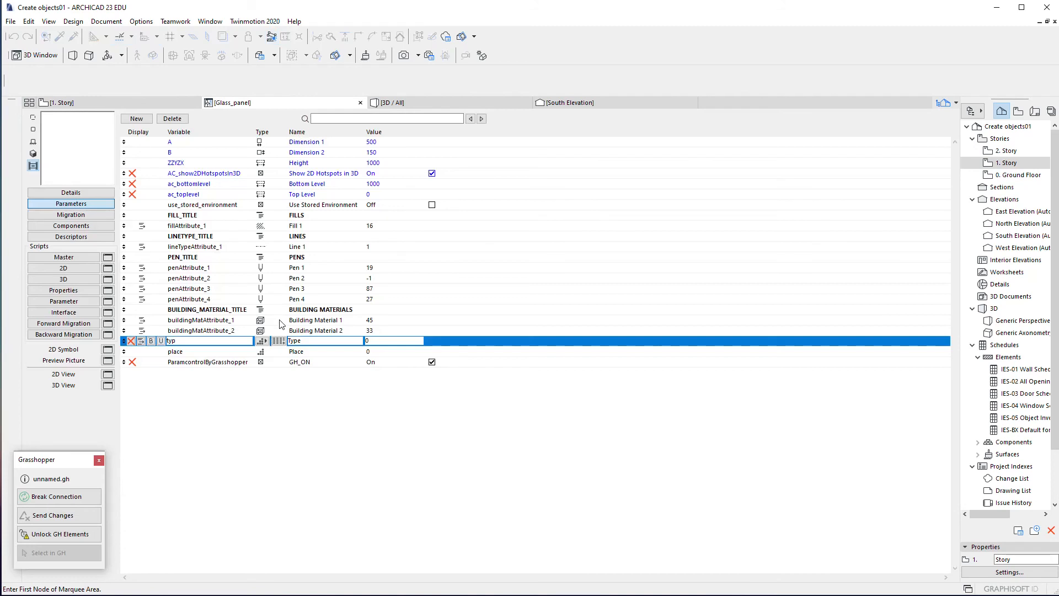
click(66, 269)
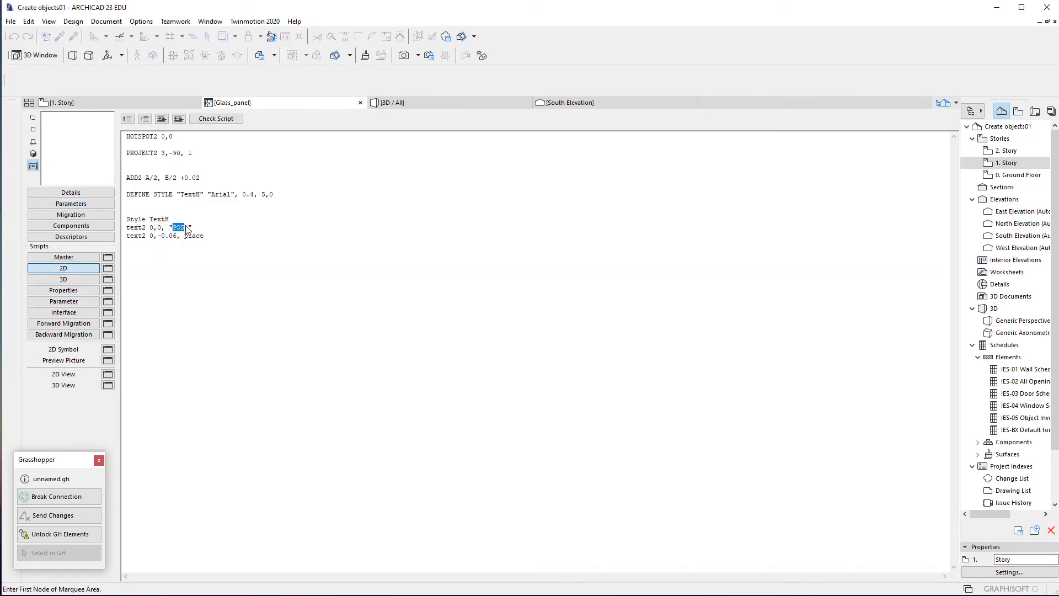
text(T)
text(ype)
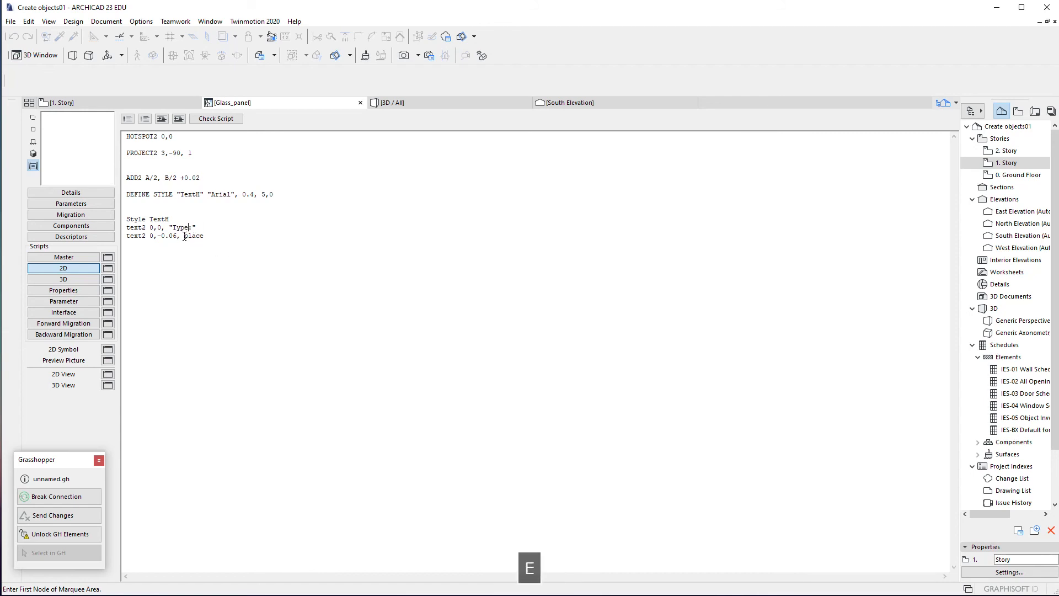
drag(184, 236, 210, 234)
key(ctrl+s)
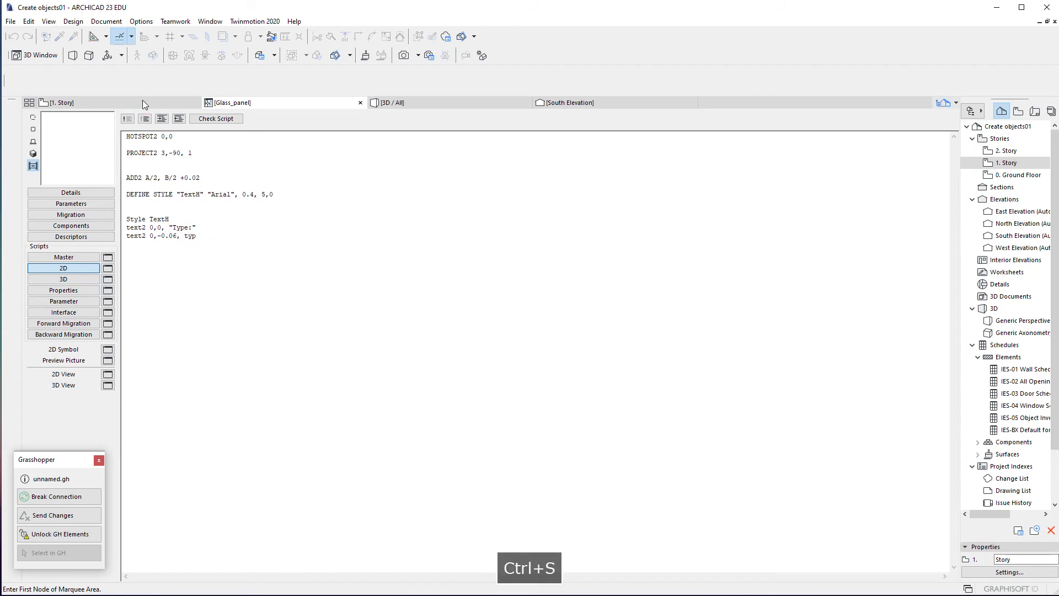
Step: Check the Type labels along the row of panels on the 1. Story plan
click(143, 103)
middle_drag(687, 361, 624, 377)
middle_drag(761, 368, 571, 390)
middle_drag(338, 402, 627, 371)
middle_drag(331, 382, 461, 378)
Step: Review the text label lines in the Glass_panel 2D script and return to the story plan
click(252, 102)
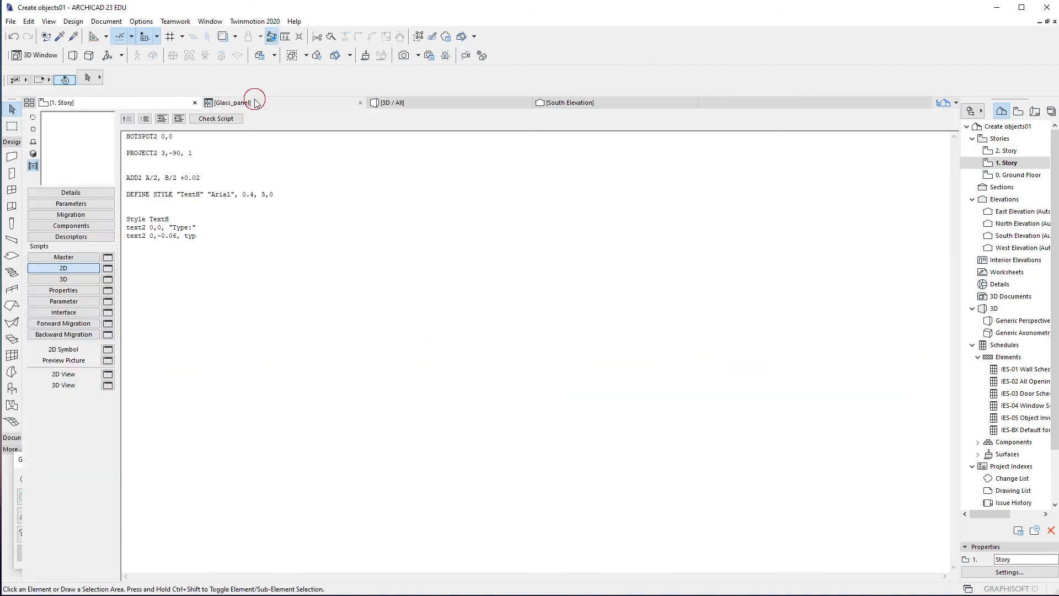
click(60, 267)
drag(168, 204, 266, 283)
click(265, 282)
click(181, 102)
Step: Inspect the remaining Type labels on the 1. Story plan and those on the 2. Story plan
click(999, 175)
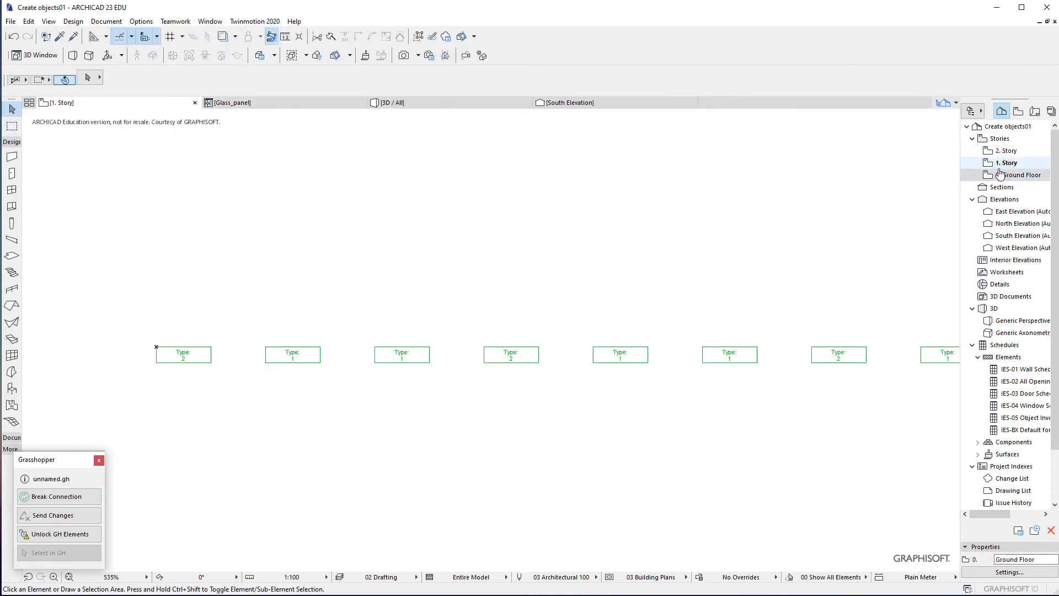
middle_drag(439, 350, 193, 344)
scroll(596, 357, up, 3)
middle_drag(643, 359, 441, 386)
scroll(520, 362, down, 2)
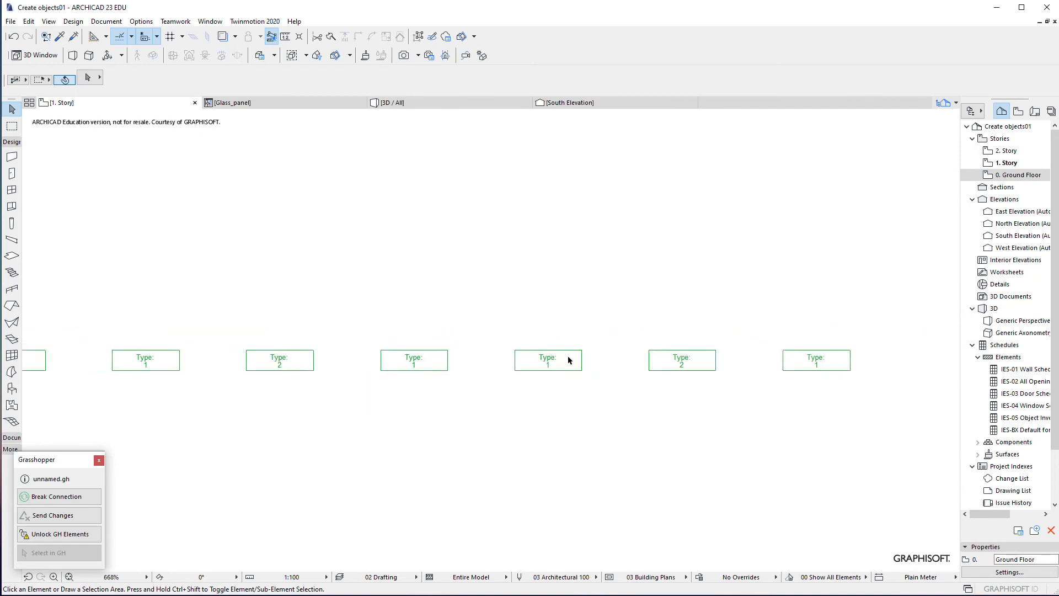
double_click(989, 148)
scroll(504, 365, down, 2)
middle_drag(504, 366, 545, 370)
Step: Examine the distribution of the two panel materials across the facade in the 3D view
click(395, 106)
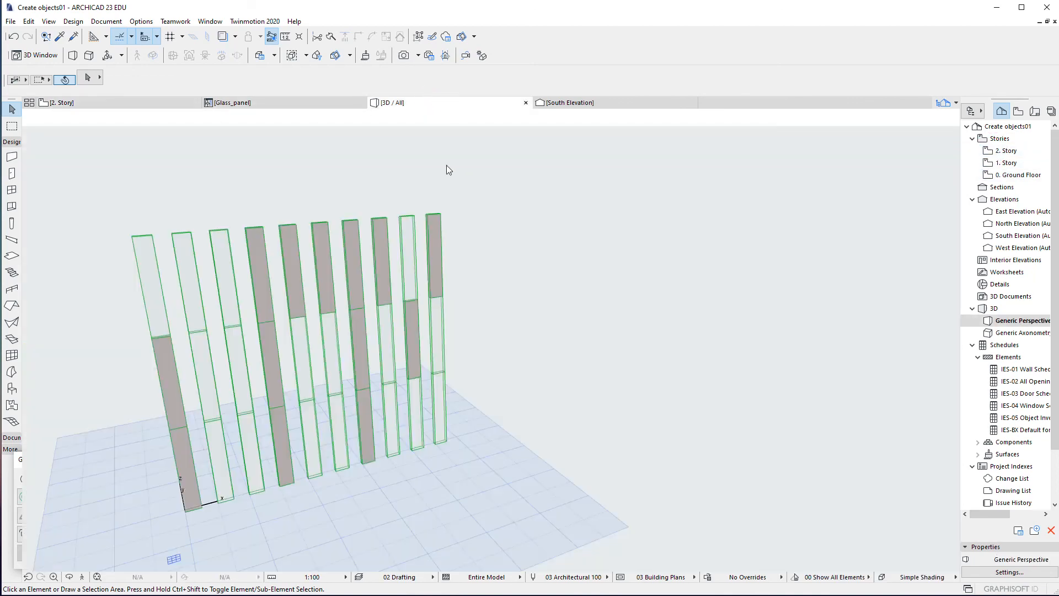
scroll(276, 341, up, 1)
shift+middle_drag(248, 341, 337, 346)
shift+middle_drag(271, 413, 278, 366)
Step: Switch to Grasshopper and review the whole definition, including the number sliders feeding the vertical series
key(alt+Tab)
scroll(601, 468, down, 4)
right_drag(604, 467, 665, 461)
right_drag(868, 506, 845, 492)
scroll(853, 503, down, 2)
drag(868, 525, 612, 437)
scroll(669, 449, up, 4)
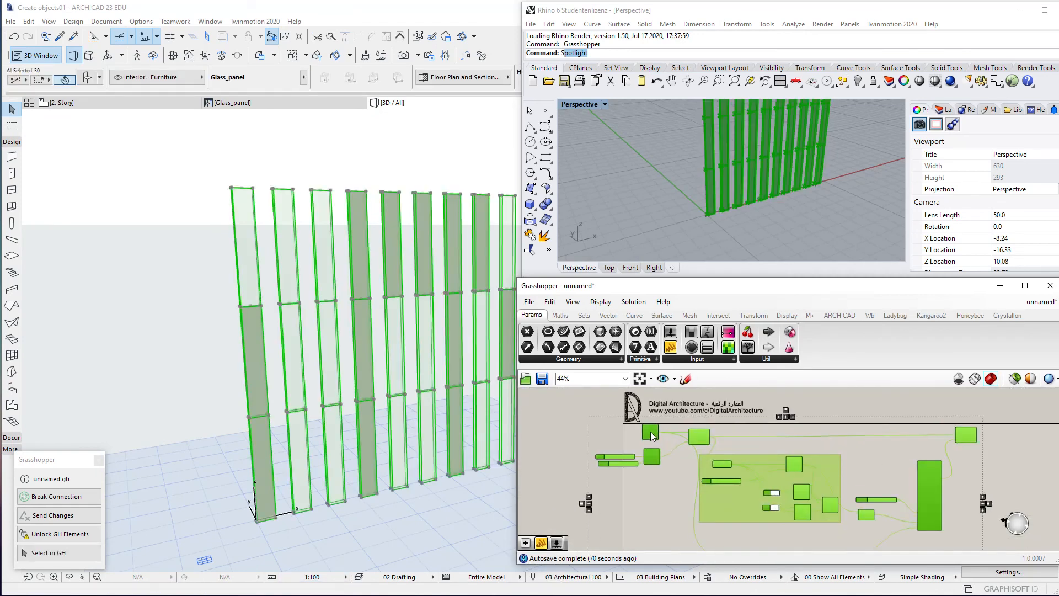
click(790, 419)
scroll(651, 470, up, 3)
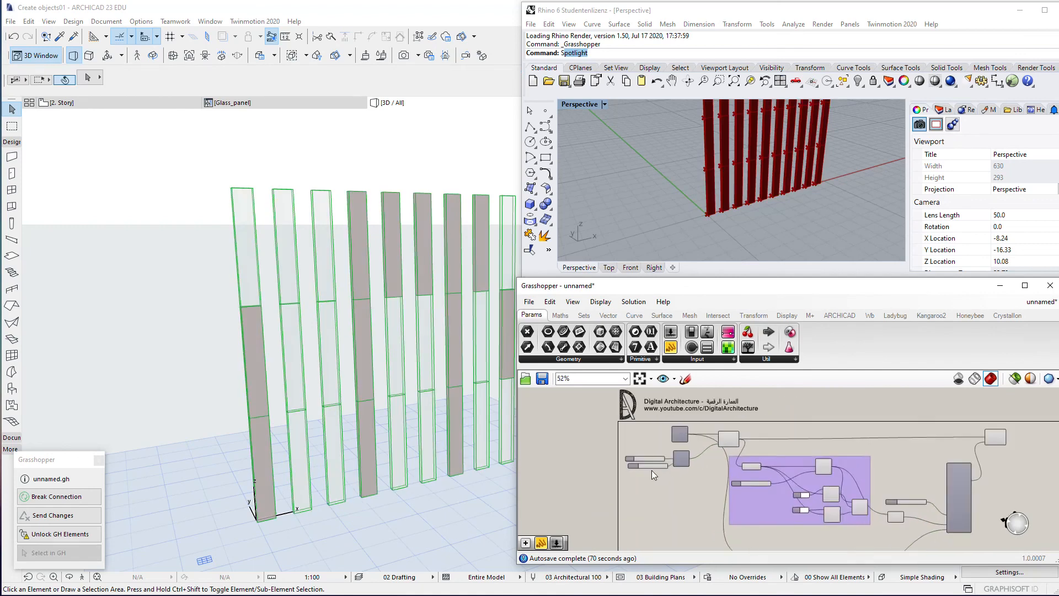
click(618, 467)
drag(617, 465, 616, 465)
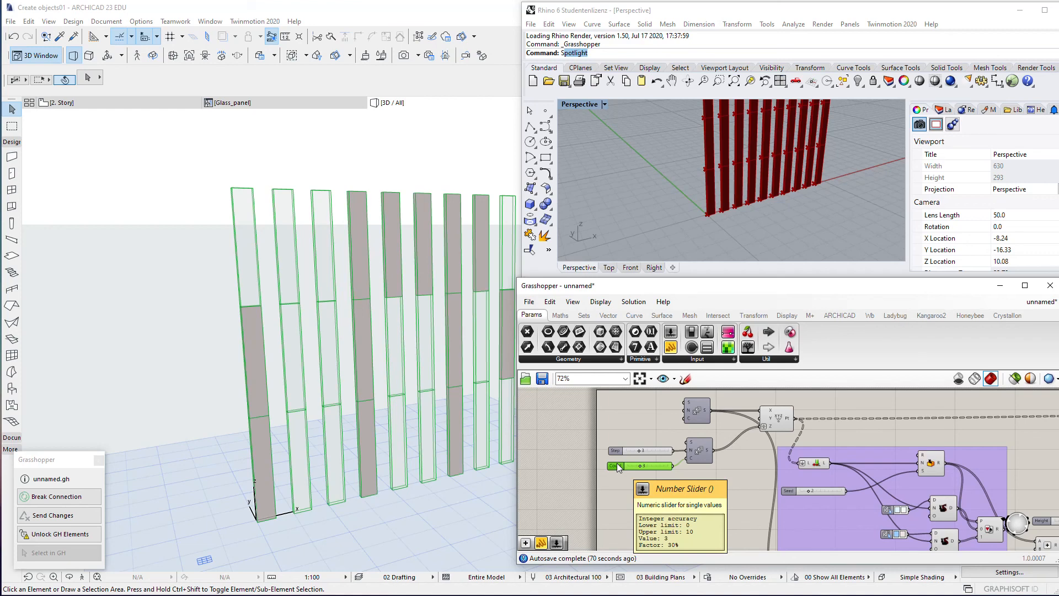
Step: Review the random type group, the position number branch, the panel settings and the Grasshopper connection palette
scroll(689, 447, down, 5)
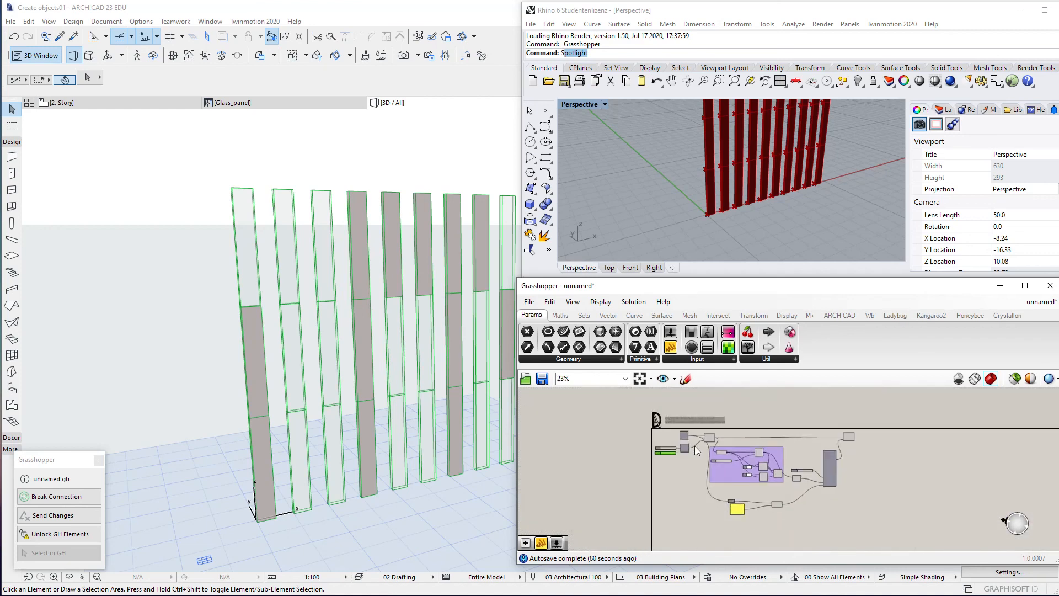
scroll(731, 451, up, 4)
right_drag(737, 454, 674, 405)
scroll(673, 405, down, 2)
drag(804, 485, 698, 512)
click(829, 490)
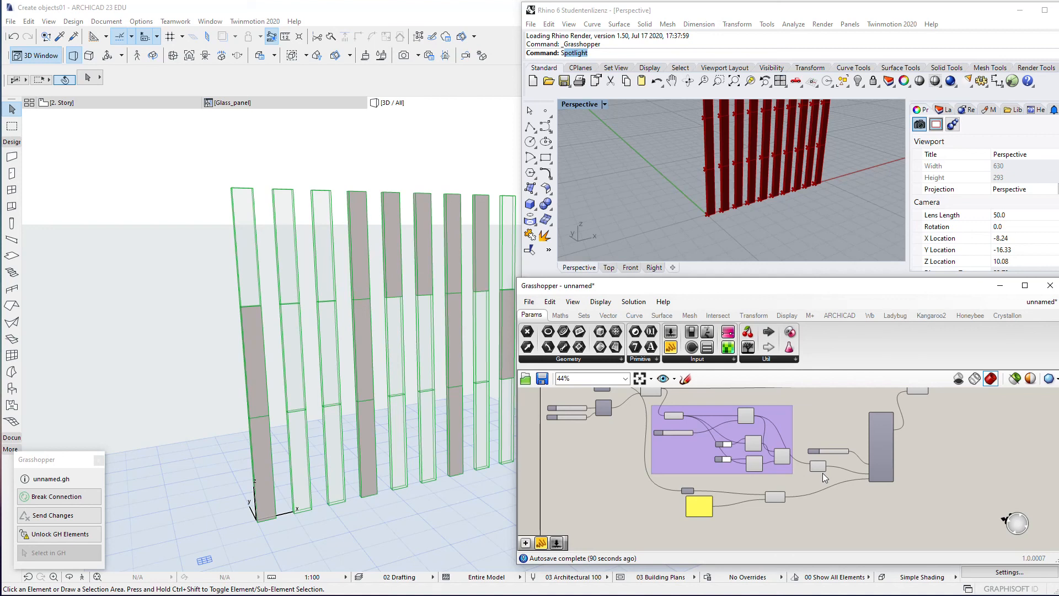
scroll(822, 472, down, 1)
right_drag(810, 447, 784, 478)
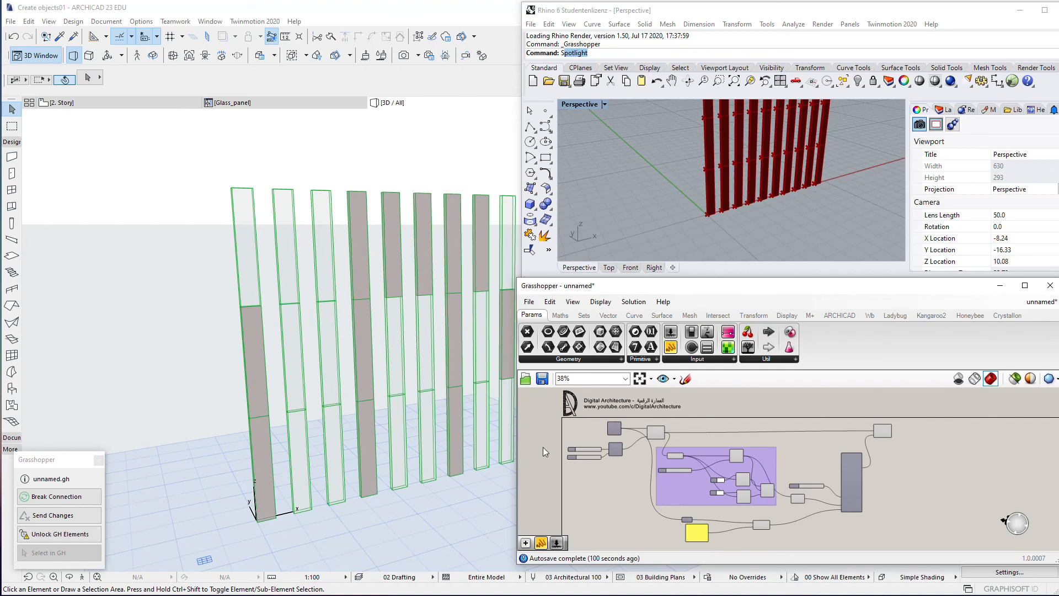
click(54, 533)
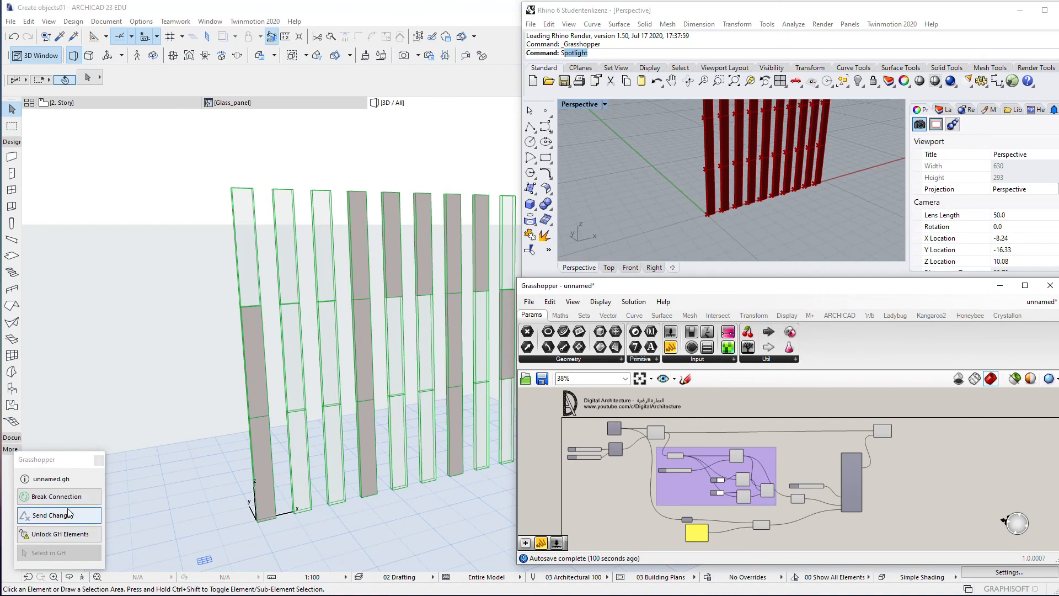